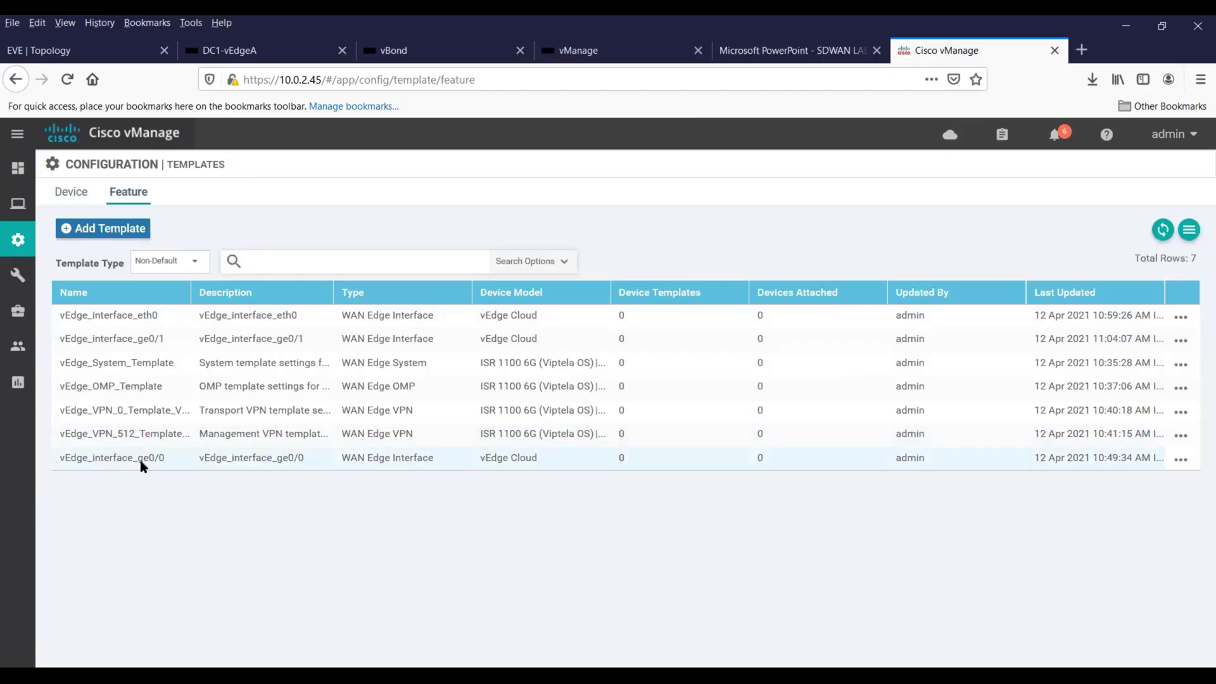
Copy the vEdge_interface_ge0/1 template name and start a new VPN Interface Ethernet feature template for vEdge Cloud.
drag(166, 339, 62, 342)
key(ctrl+c)
click(110, 227)
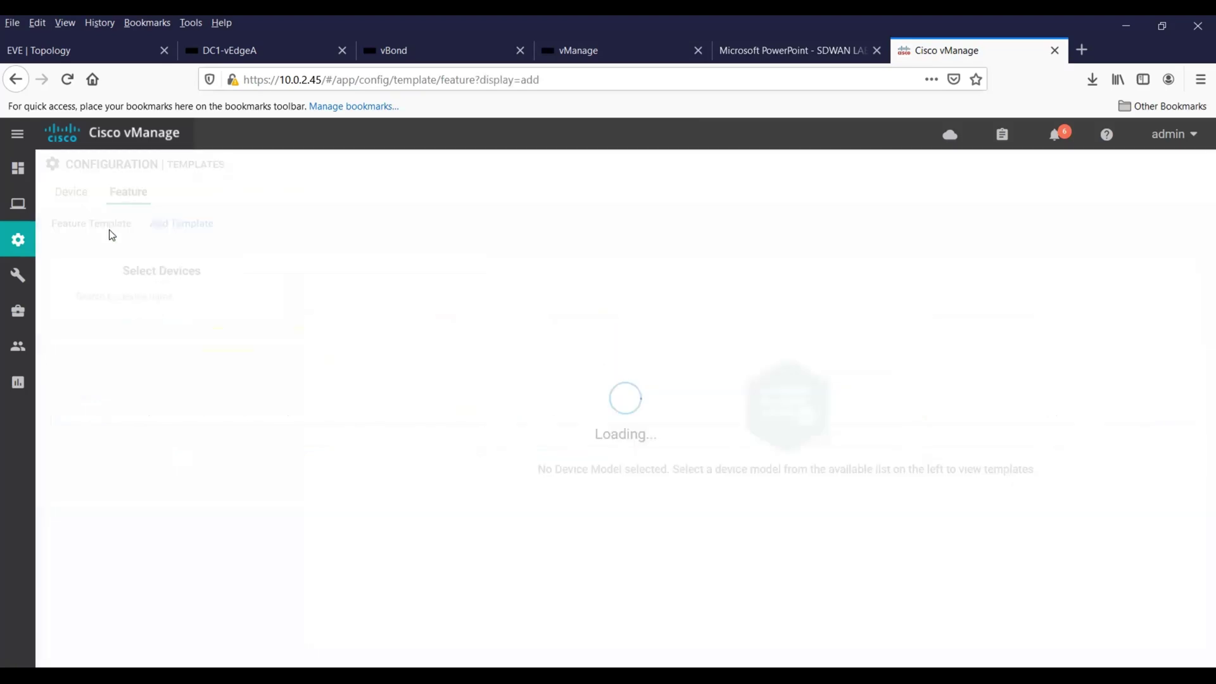
click(205, 291)
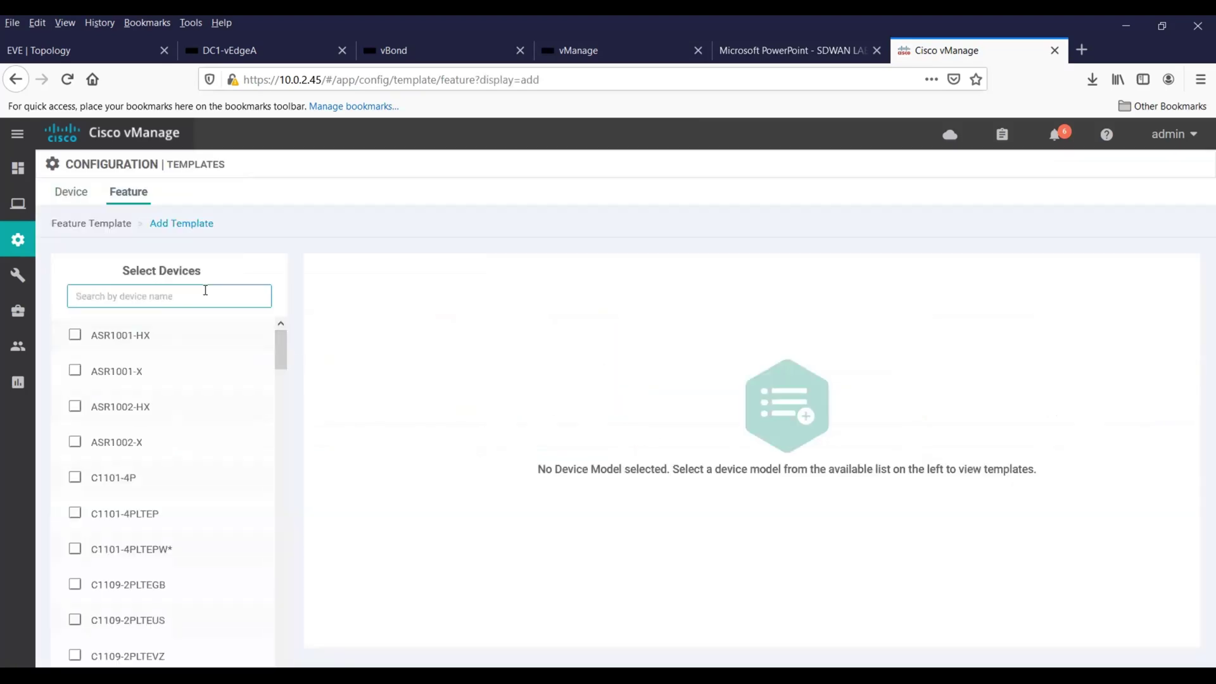
text(ved)
click(75, 584)
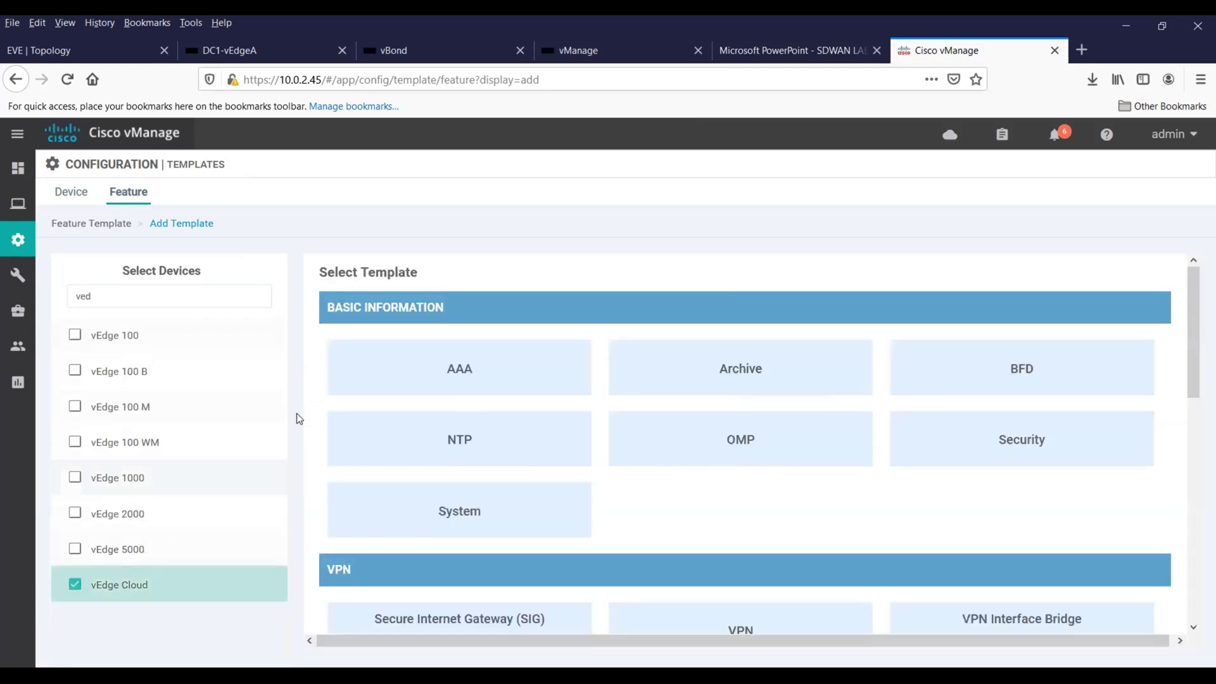
drag(1197, 310, 1197, 419)
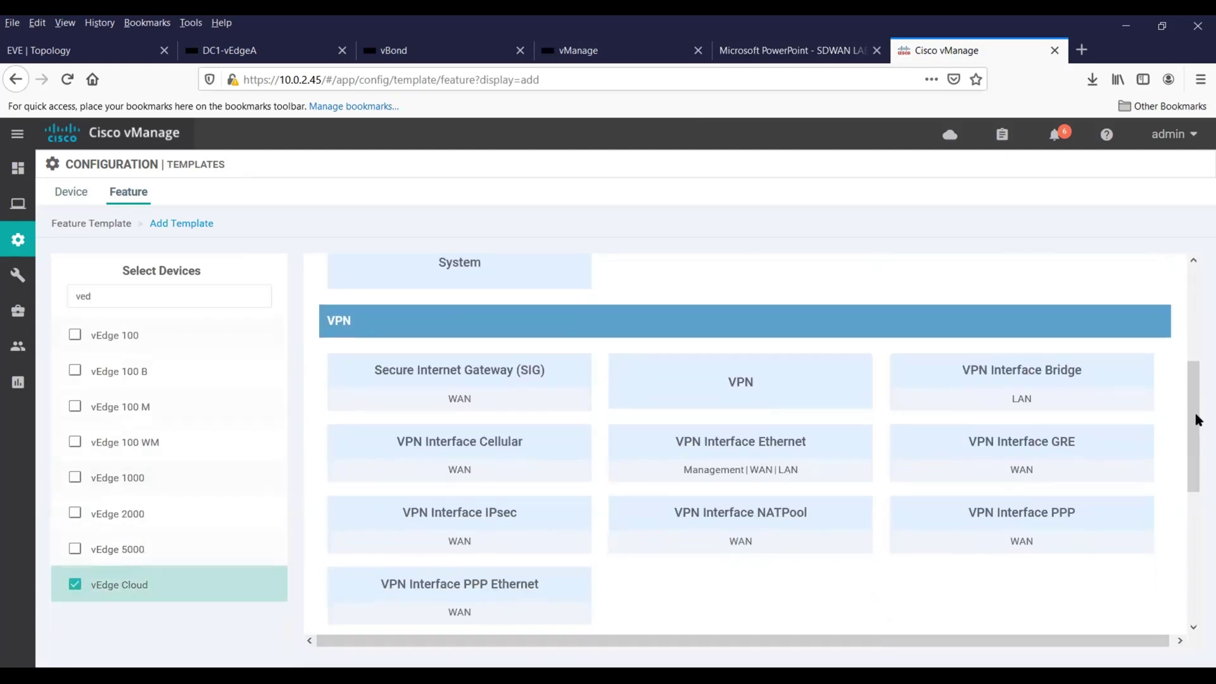
click(772, 455)
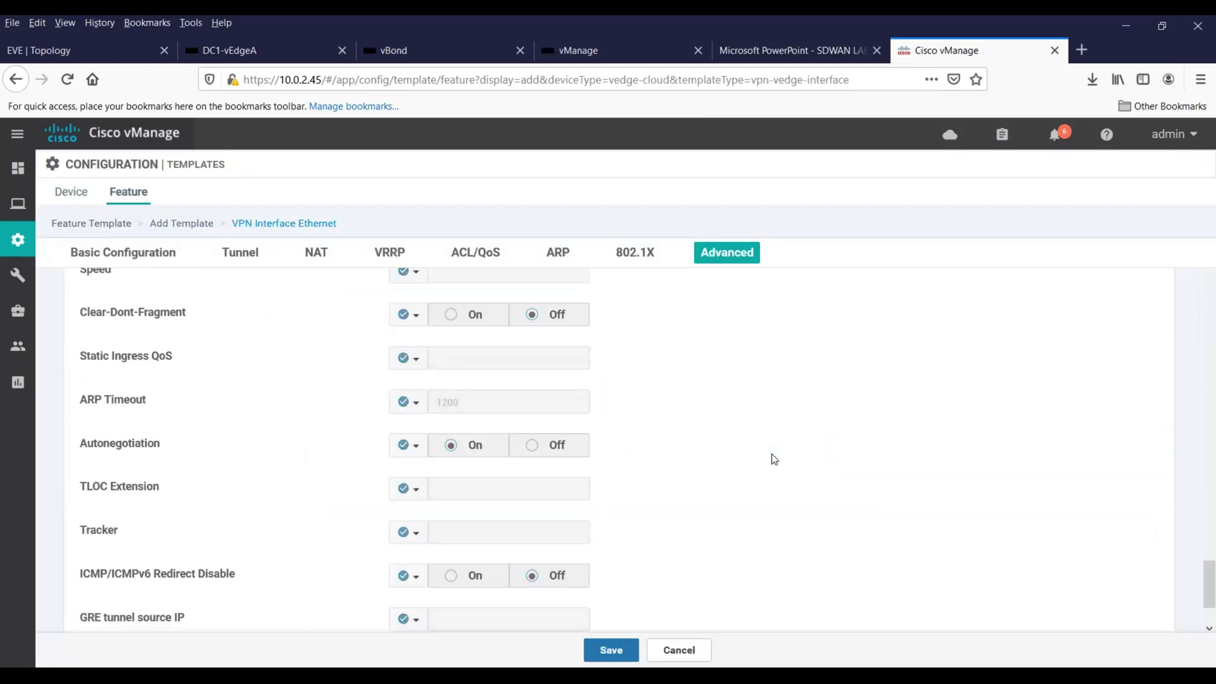
Enter vEdge_interface_ge0/3 as both the template name and the description, reusing the copied name.
click(489, 300)
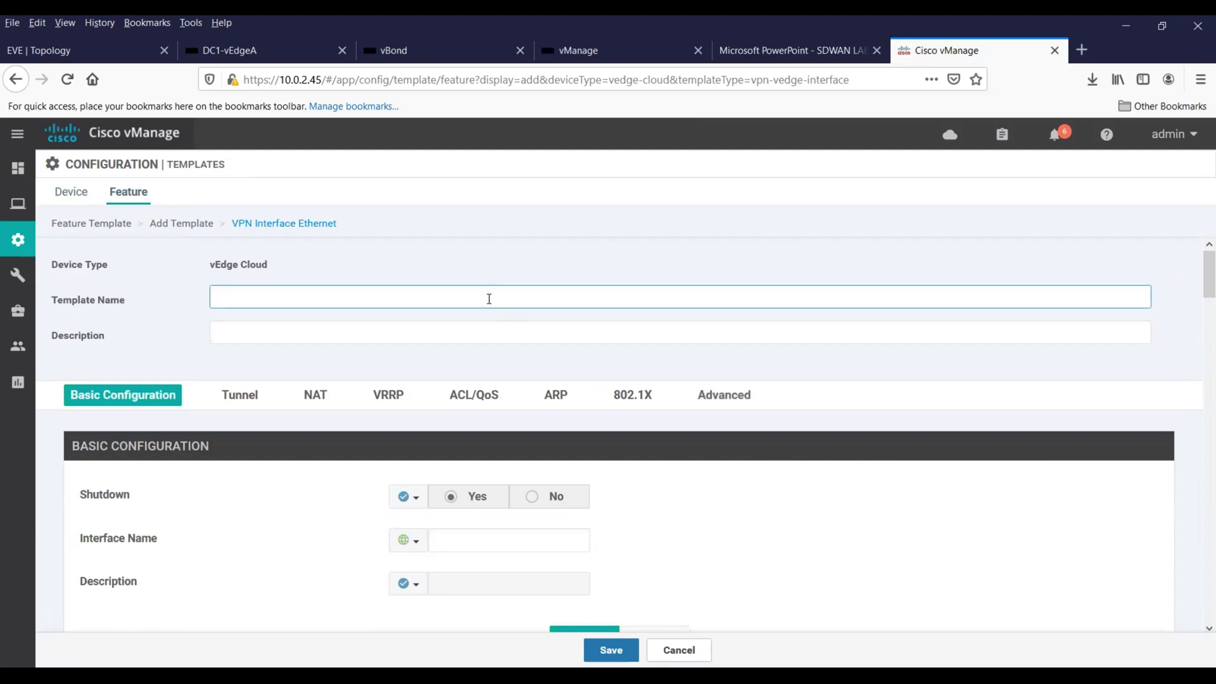
key(ctrl+v)
text(3)
click(383, 328)
key(ctrl+v)
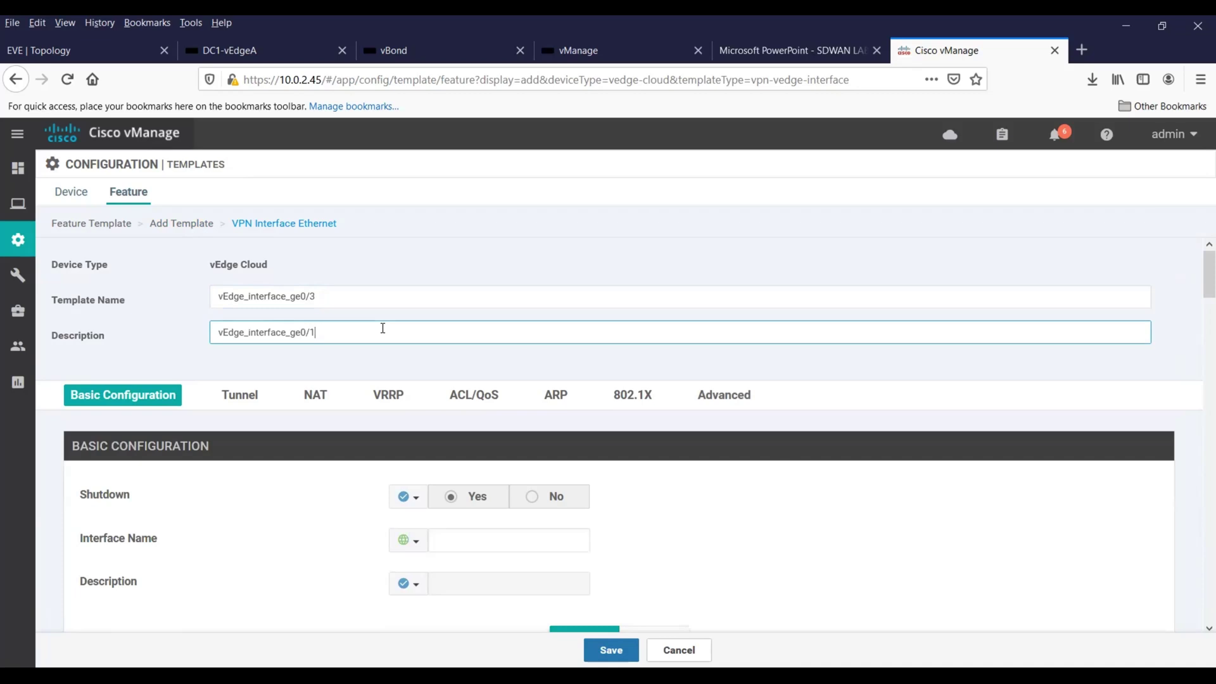
key(BackSpace)
text(3)
Make the Shutdown setting device specific with the key vpn0_if_ge0_3_shutdown.
click(416, 500)
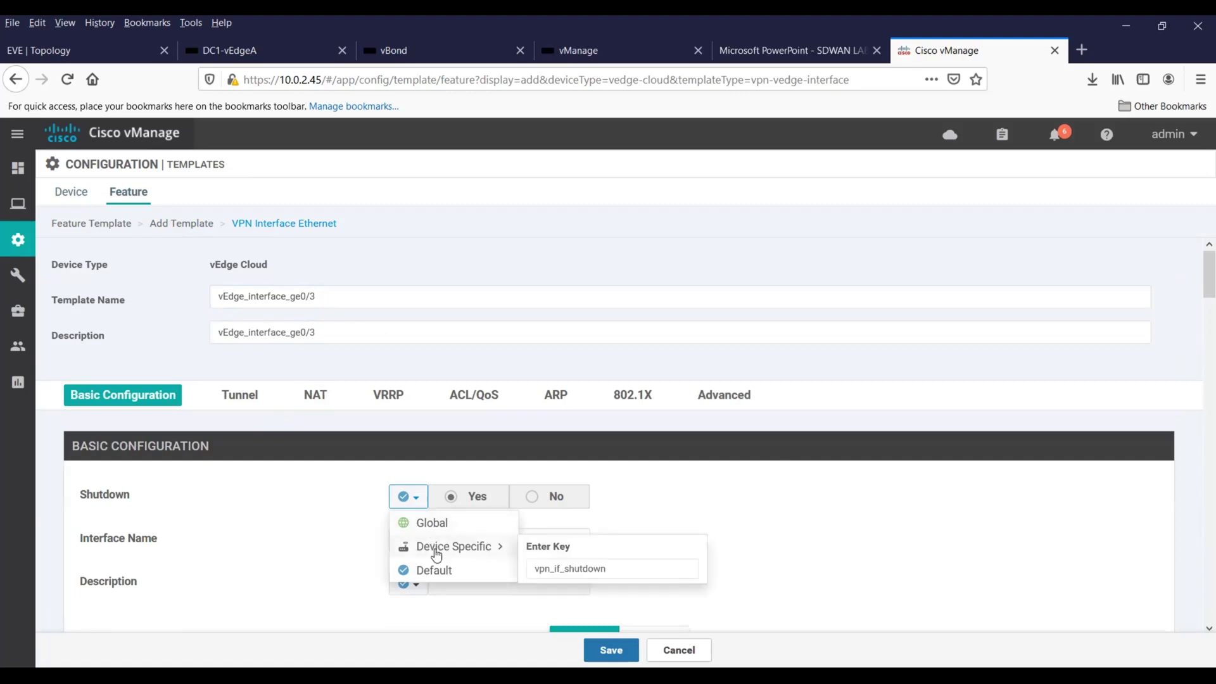
mouse_move(481, 548)
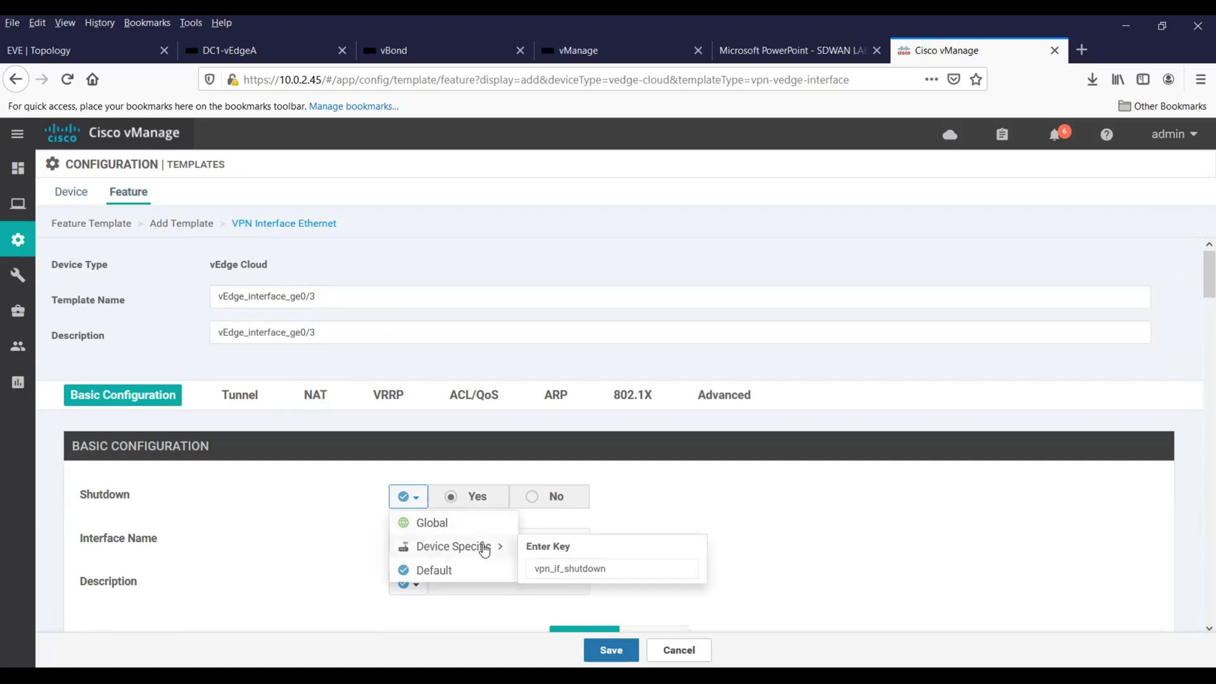
click(549, 569)
text(0)
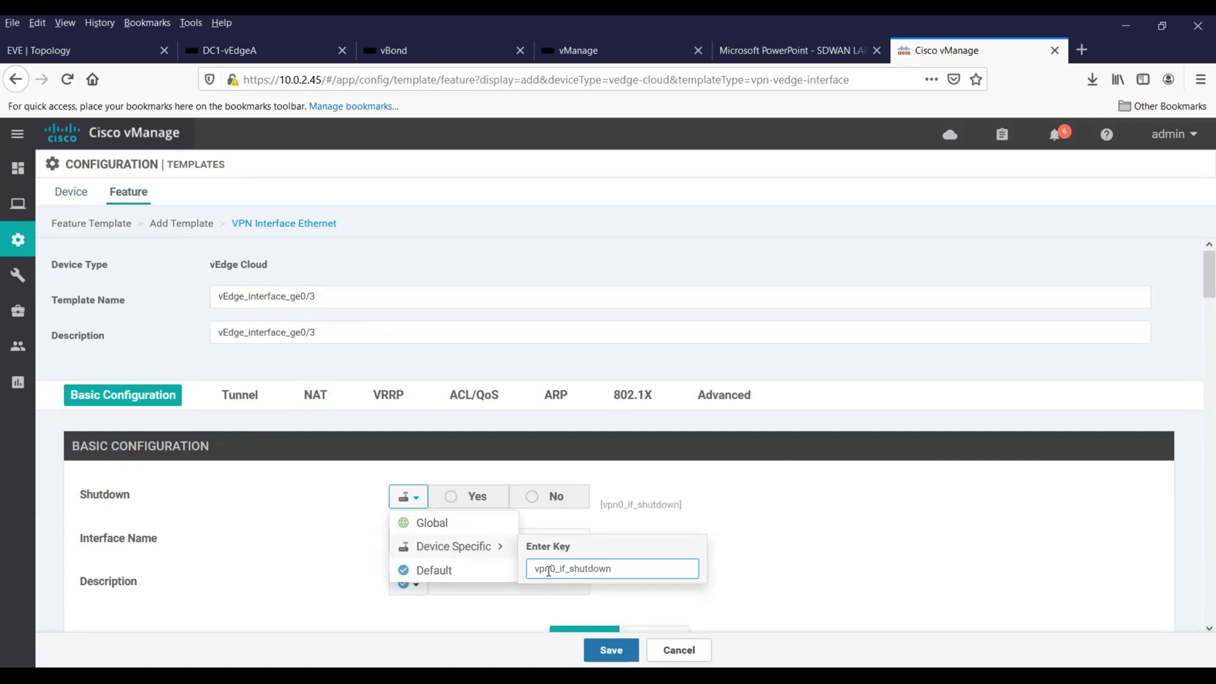
text(_if_ge0_3)
click(808, 532)
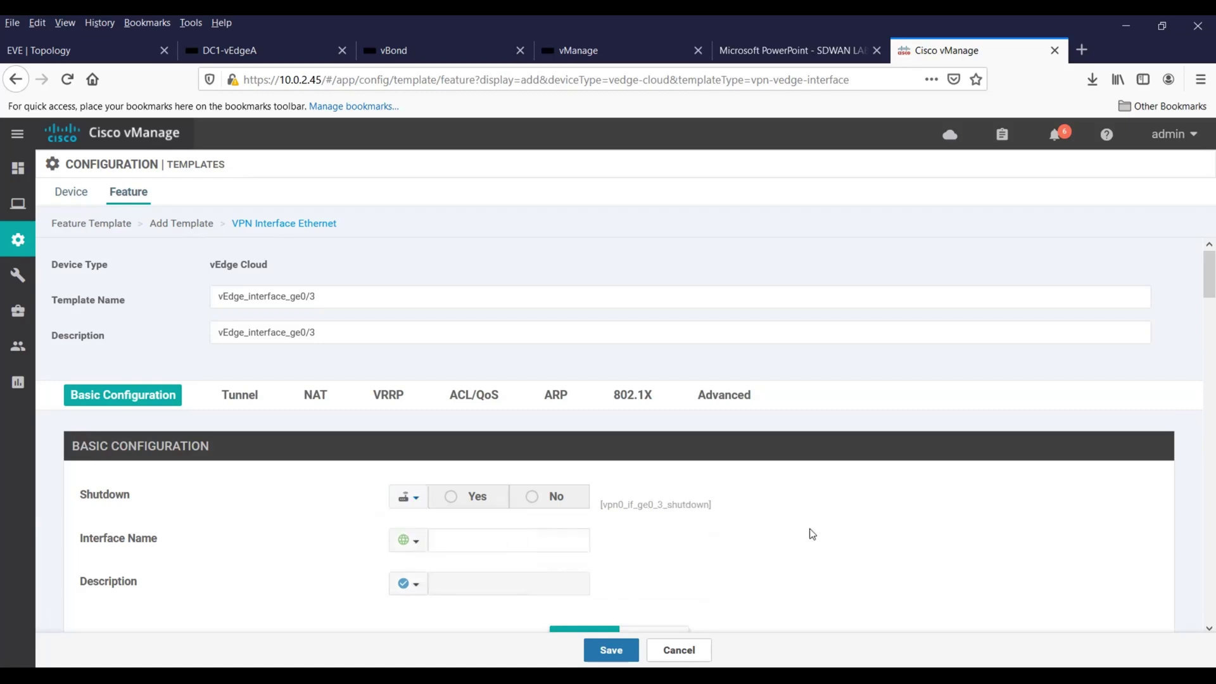
Set the interface name to ge0/3 in the basic configuration.
click(456, 543)
text(ge)
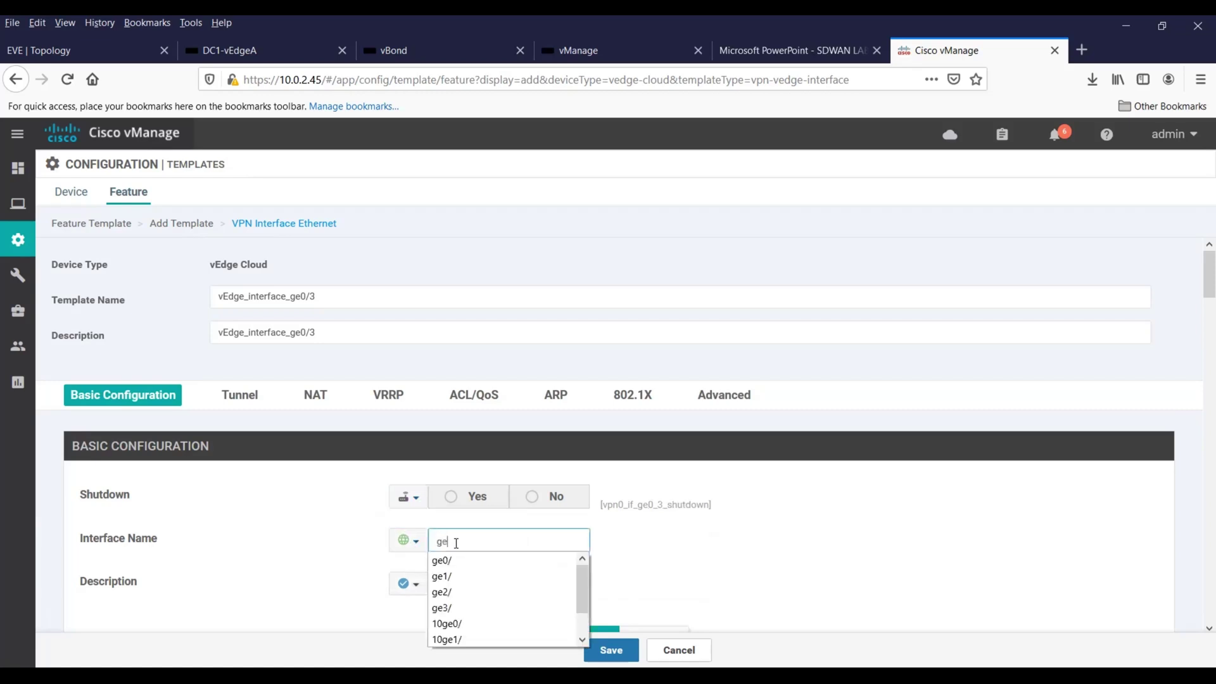
text(-0/3)
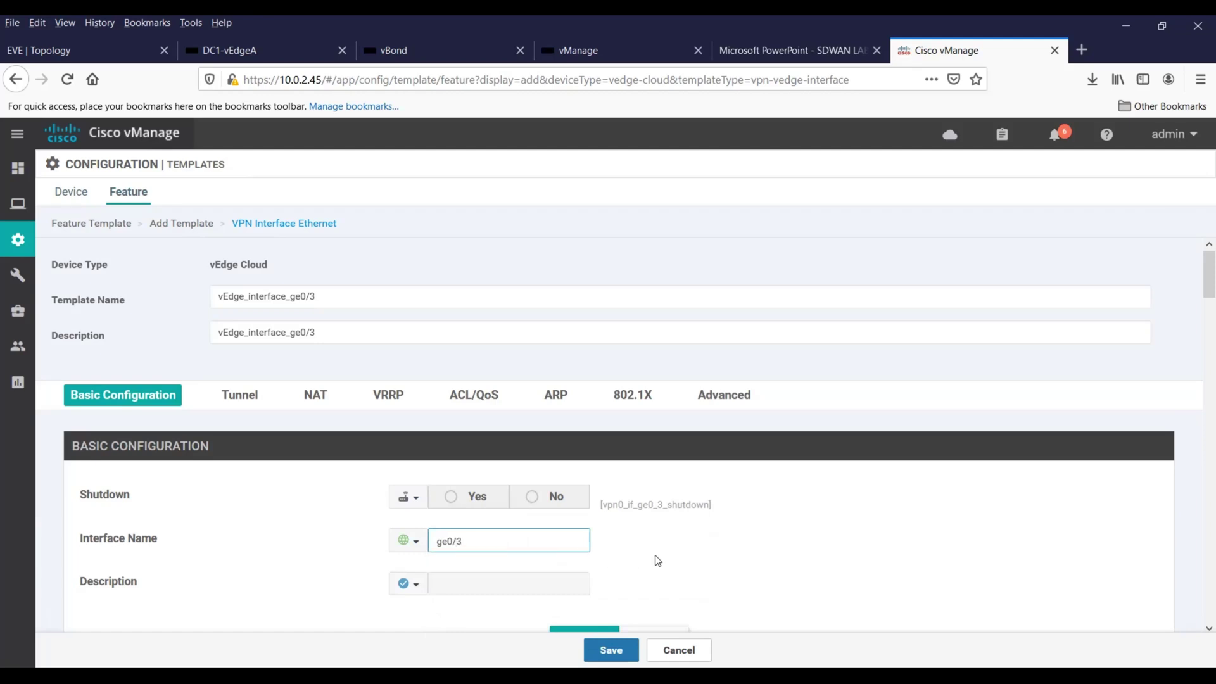
click(689, 556)
scroll(1198, 265, down, 3)
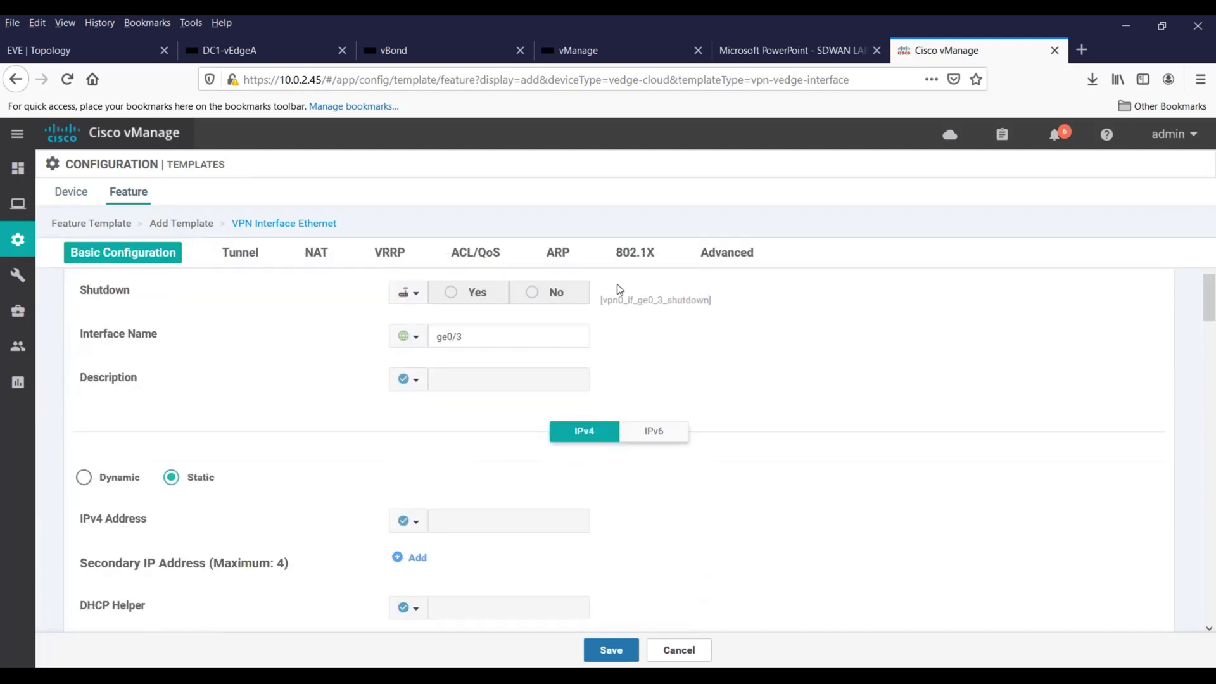
click(417, 383)
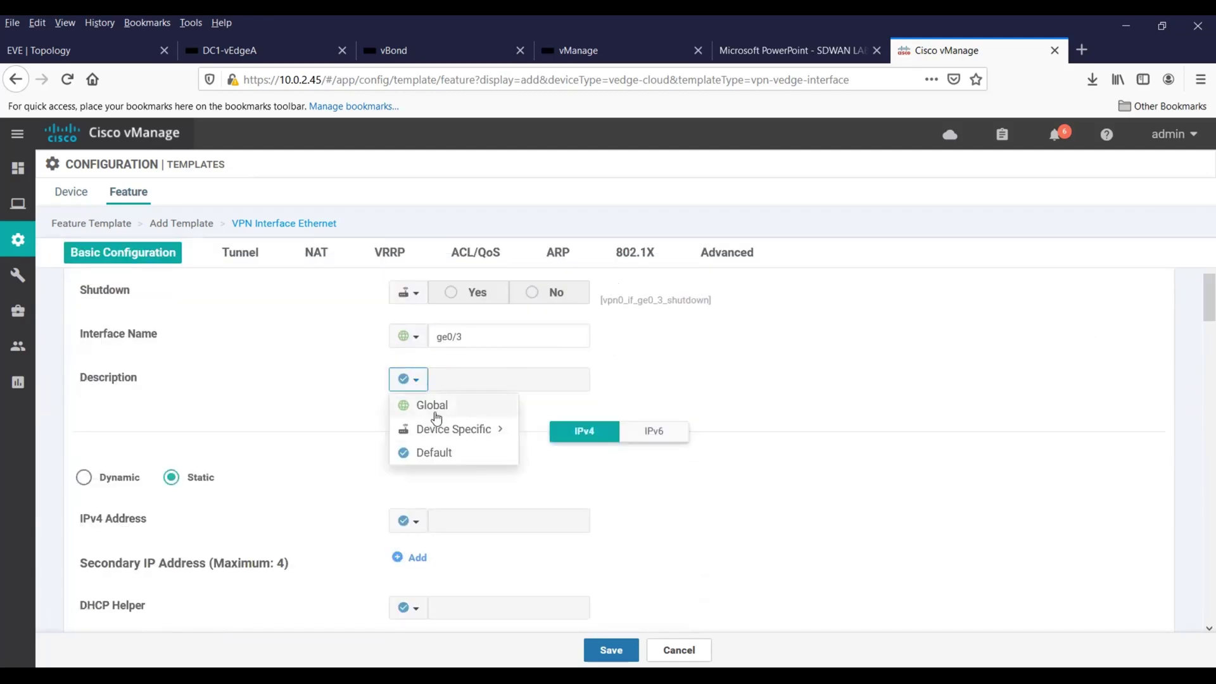
click(433, 407)
click(417, 383)
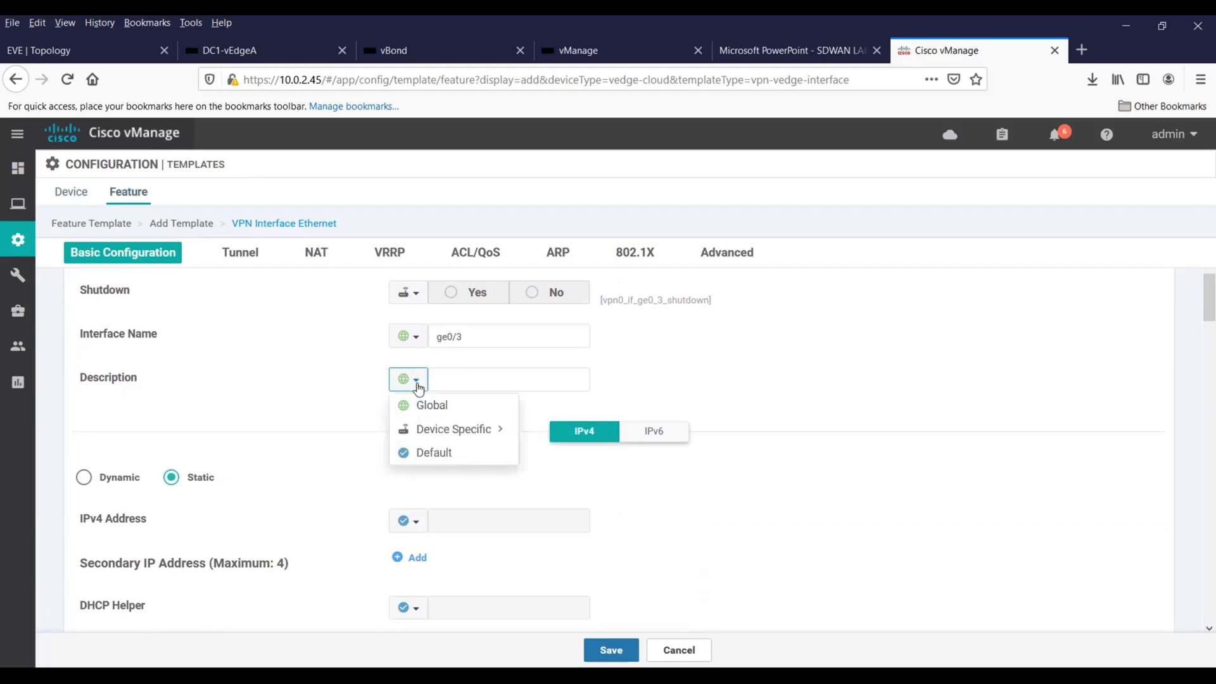
mouse_move(478, 436)
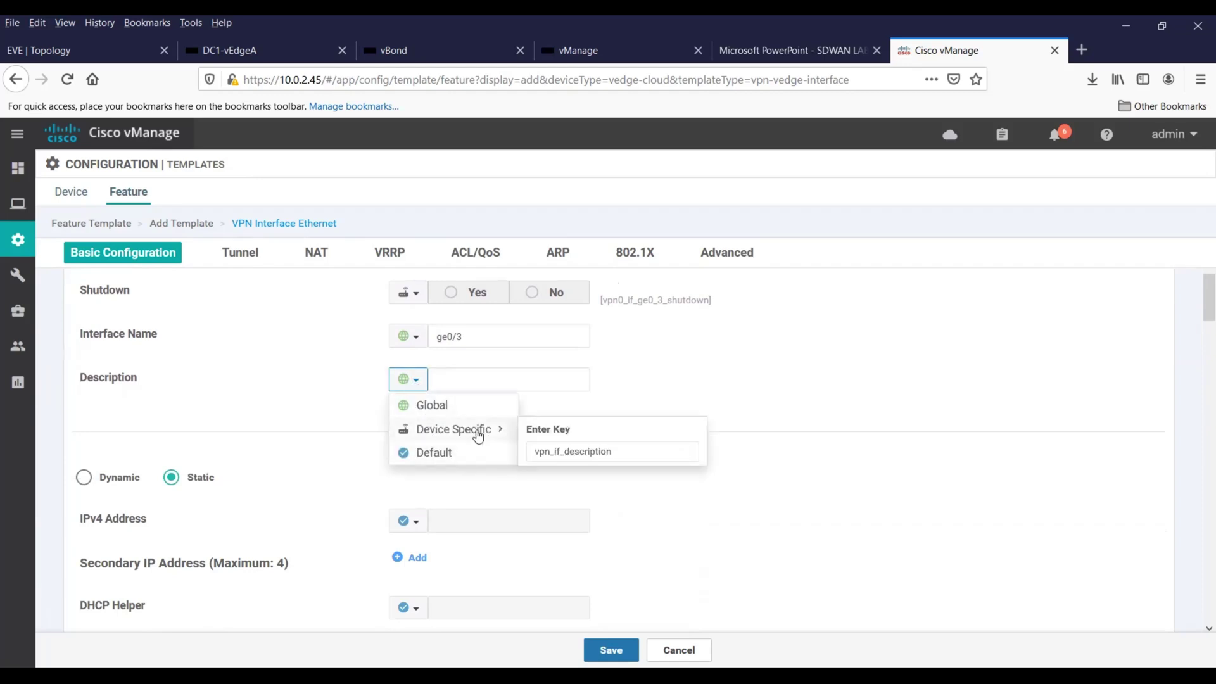
click(548, 452)
text(0)
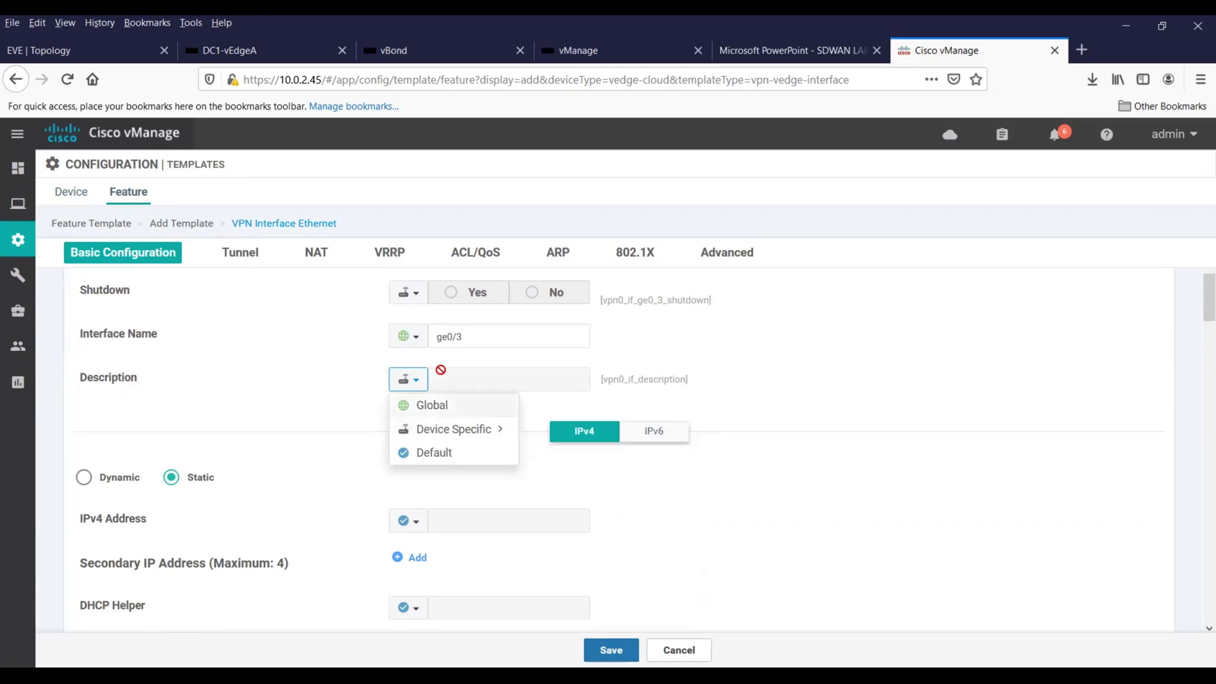
click(416, 383)
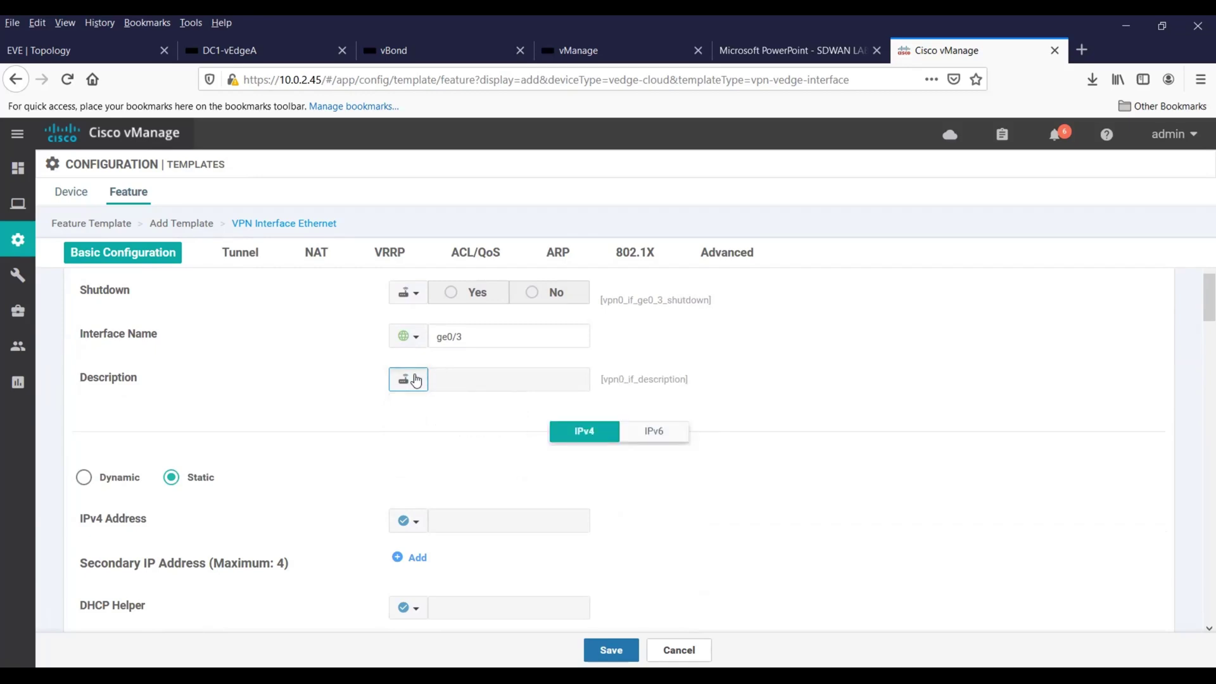
Set the interface description to the global value TLOC_Ext.
click(415, 380)
click(433, 406)
click(458, 384)
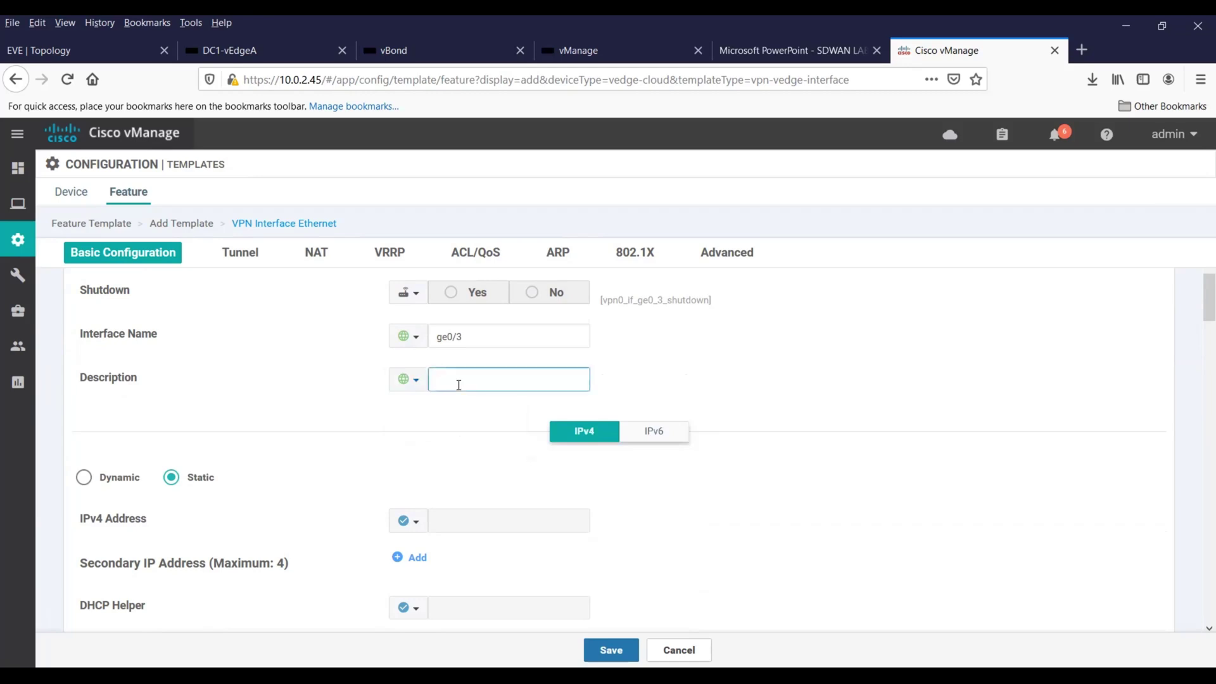
text(TLOC_Ext)
Make the static IPv4 address device specific with the key vpn0_if_ge0_3_ipv4_address.
click(421, 524)
mouse_move(437, 576)
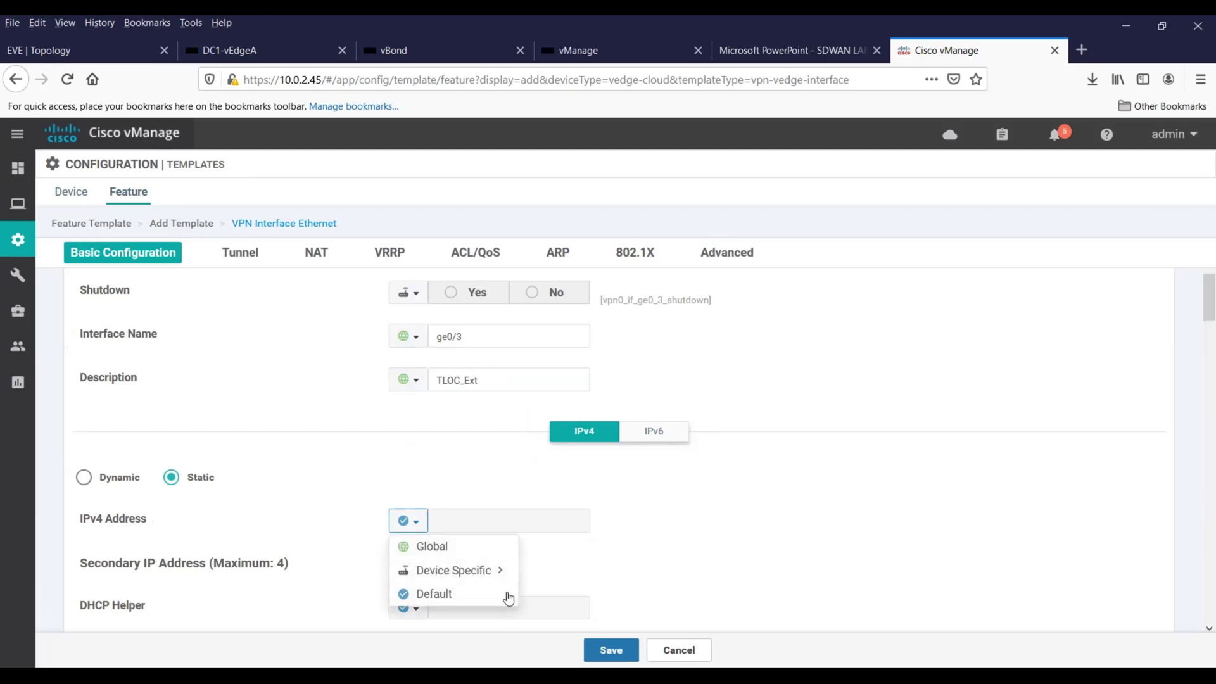
click(550, 593)
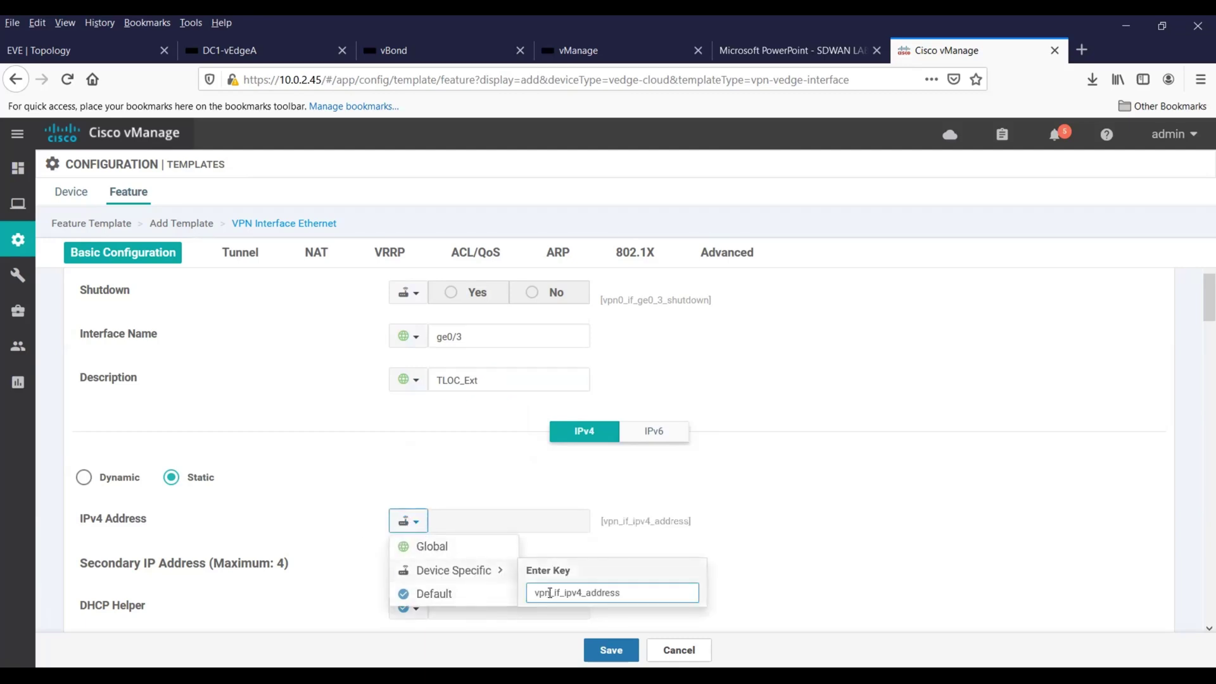
text(0_if_ge_)
key(BackSpace)
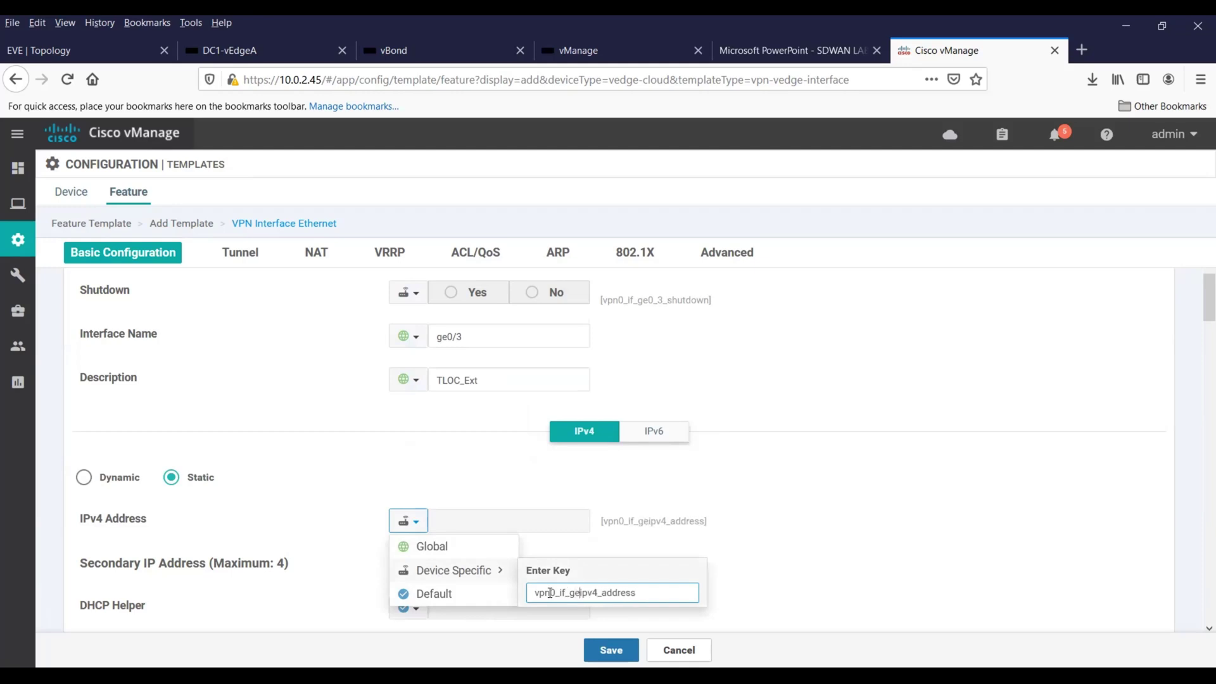
text(0_3_)
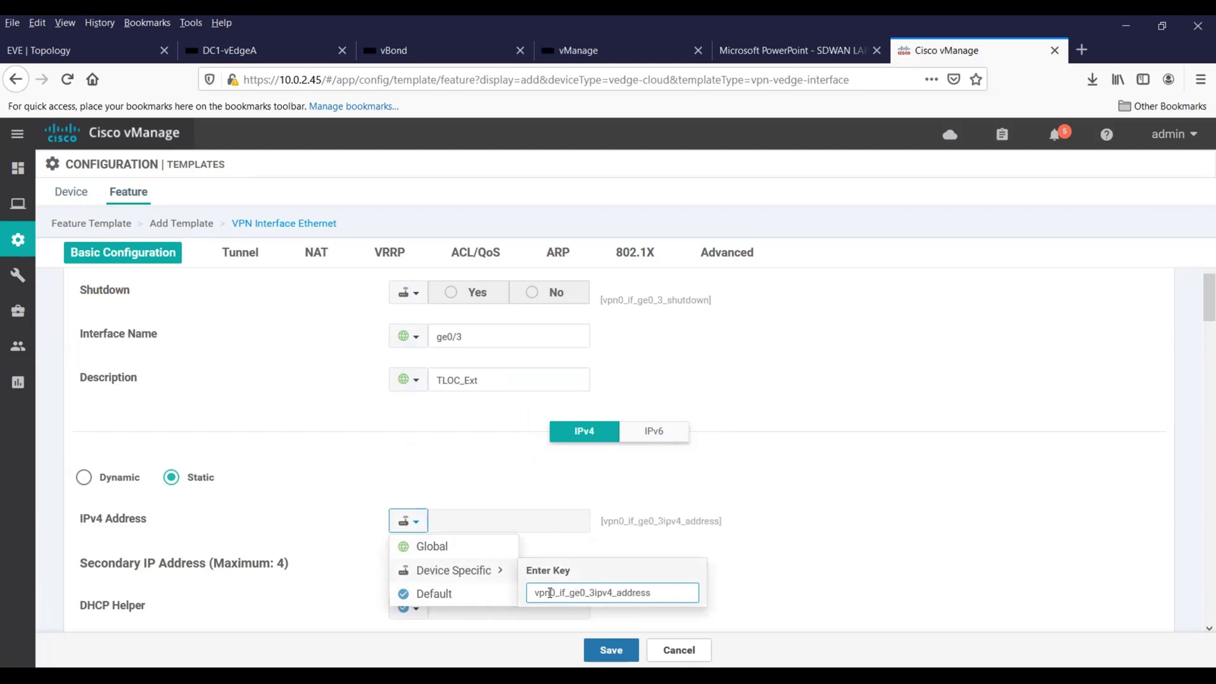
click(802, 552)
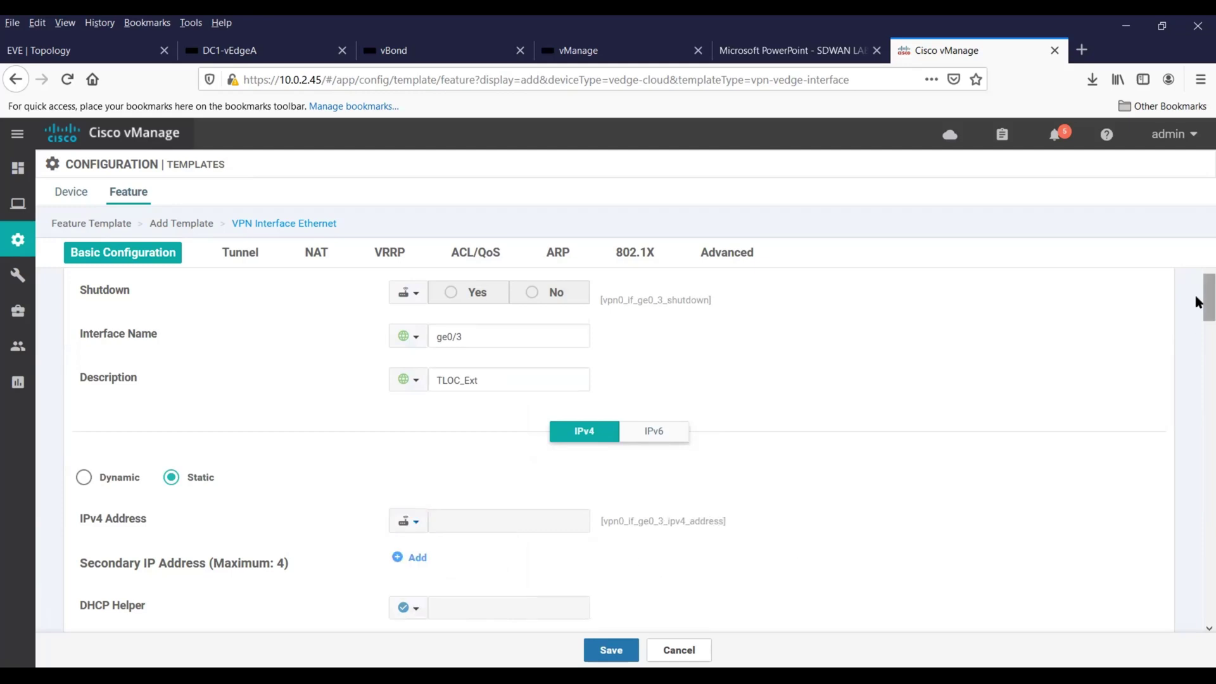
Review the template's Tunnel and NAT settings and consult the SDWAN LAB Topology PDF, returning to the vManage template.
drag(1201, 307, 1199, 412)
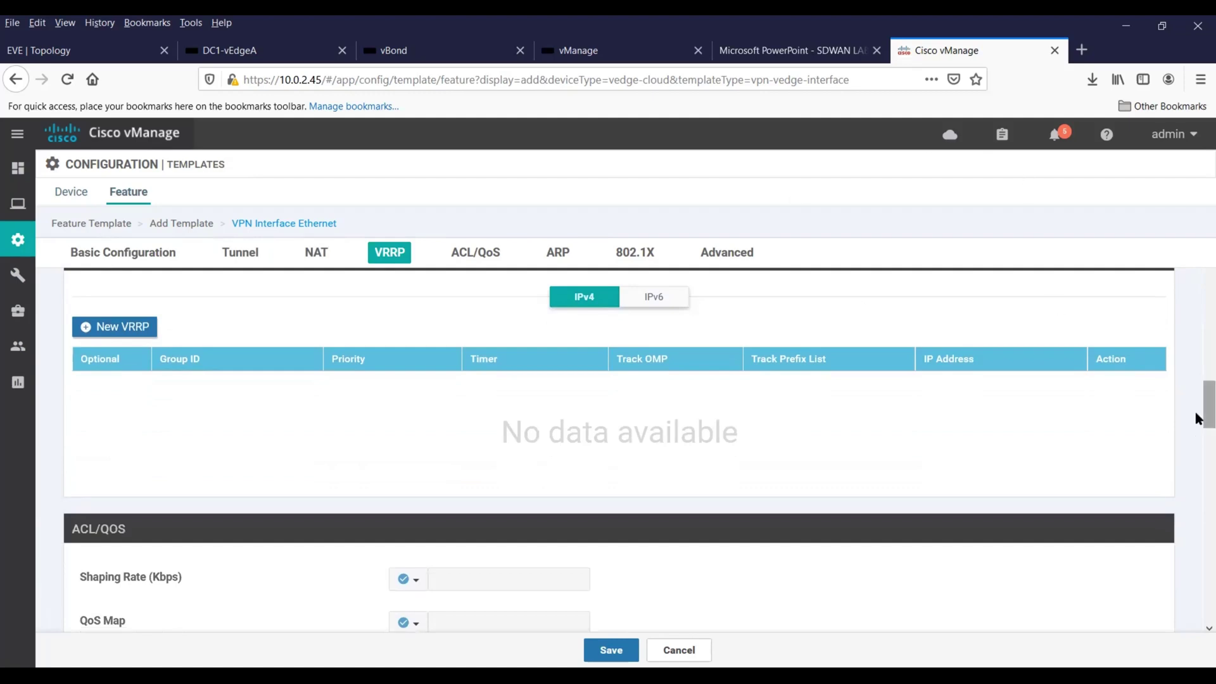
drag(1197, 417, 1197, 383)
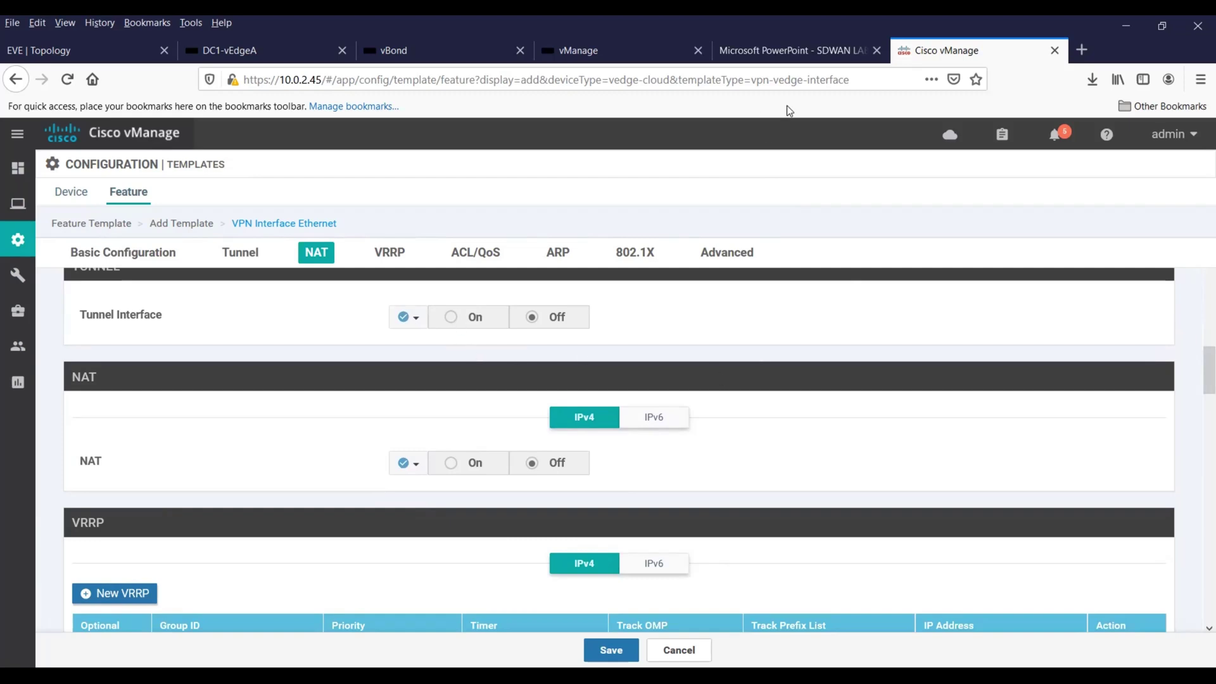
key(ctrl+shift+Tab)
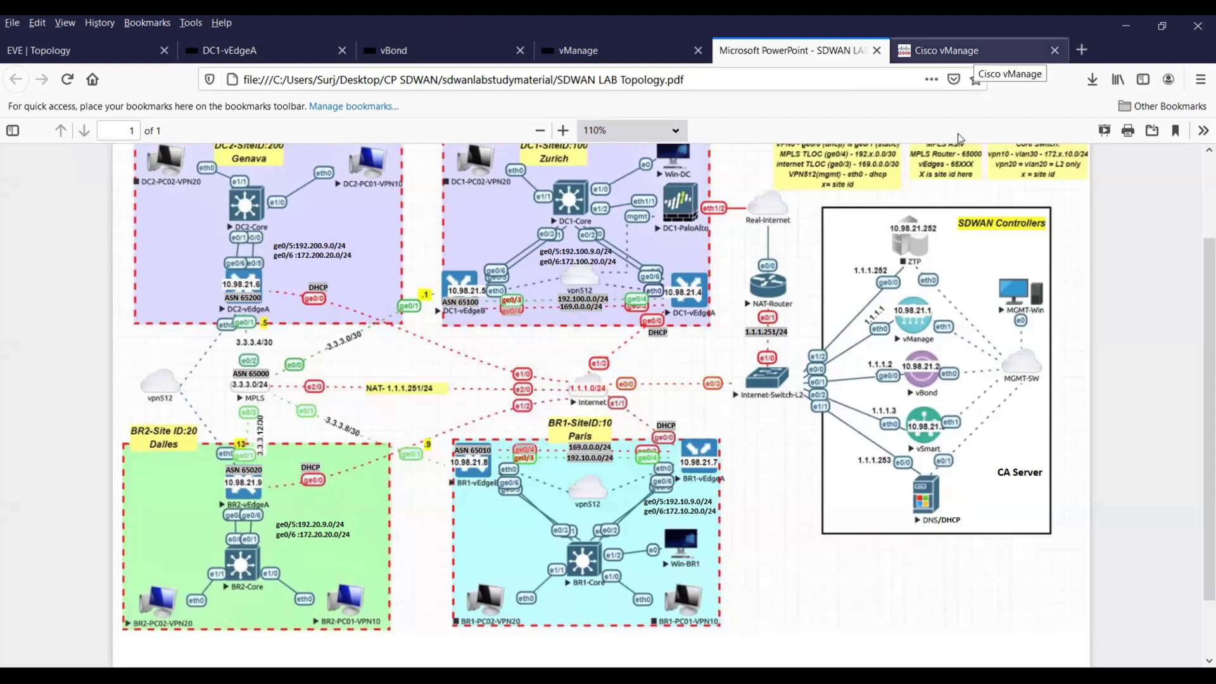
click(957, 51)
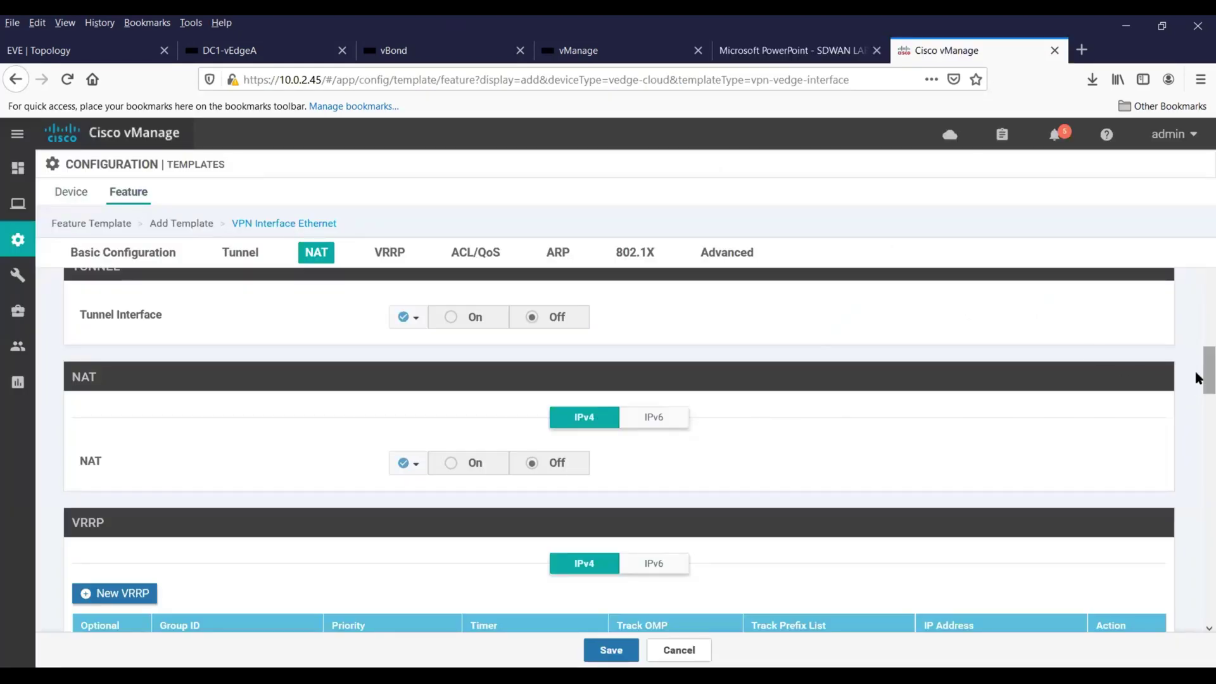
Make the advanced TLOC Extension setting device specific with the key vpn0_if_ge0_3_tloc_extension.
drag(1197, 378, 1197, 591)
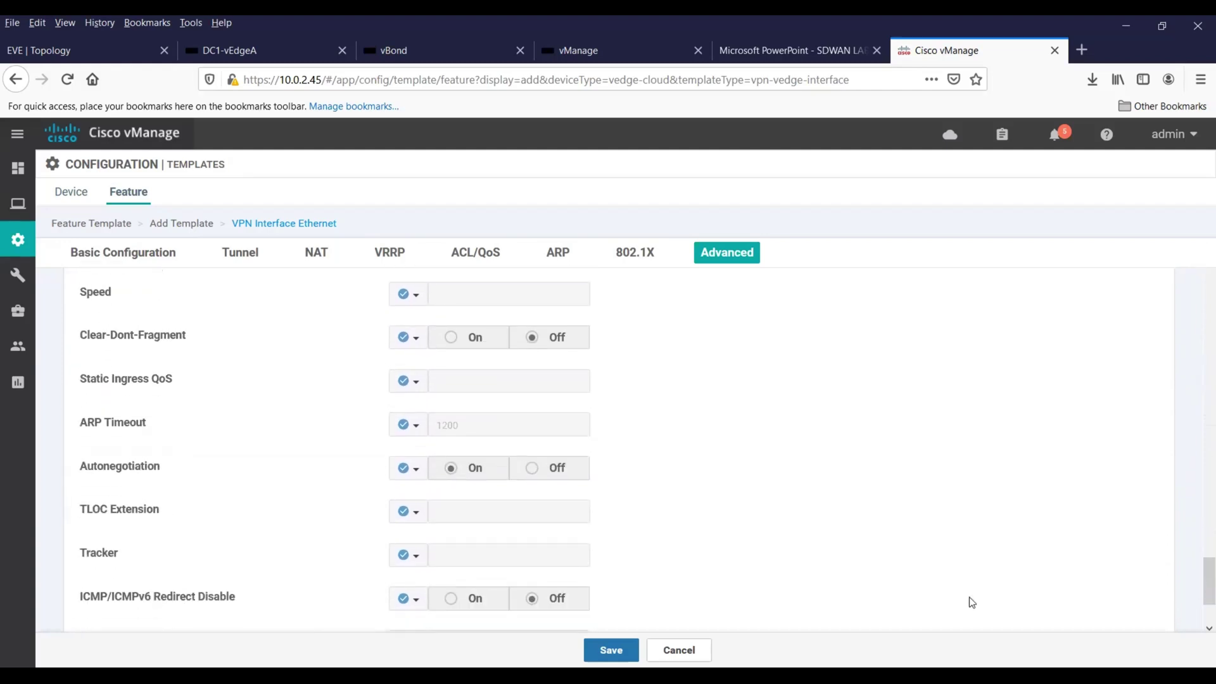
click(410, 512)
mouse_move(472, 563)
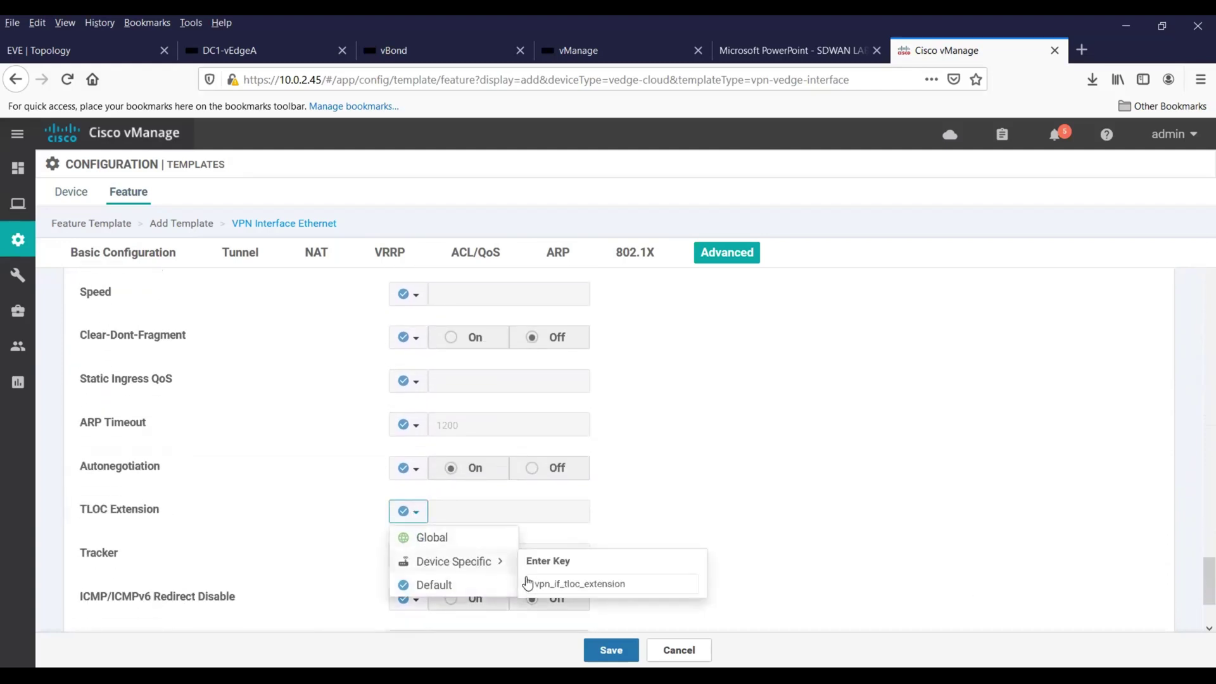
click(551, 584)
text(0_if_)
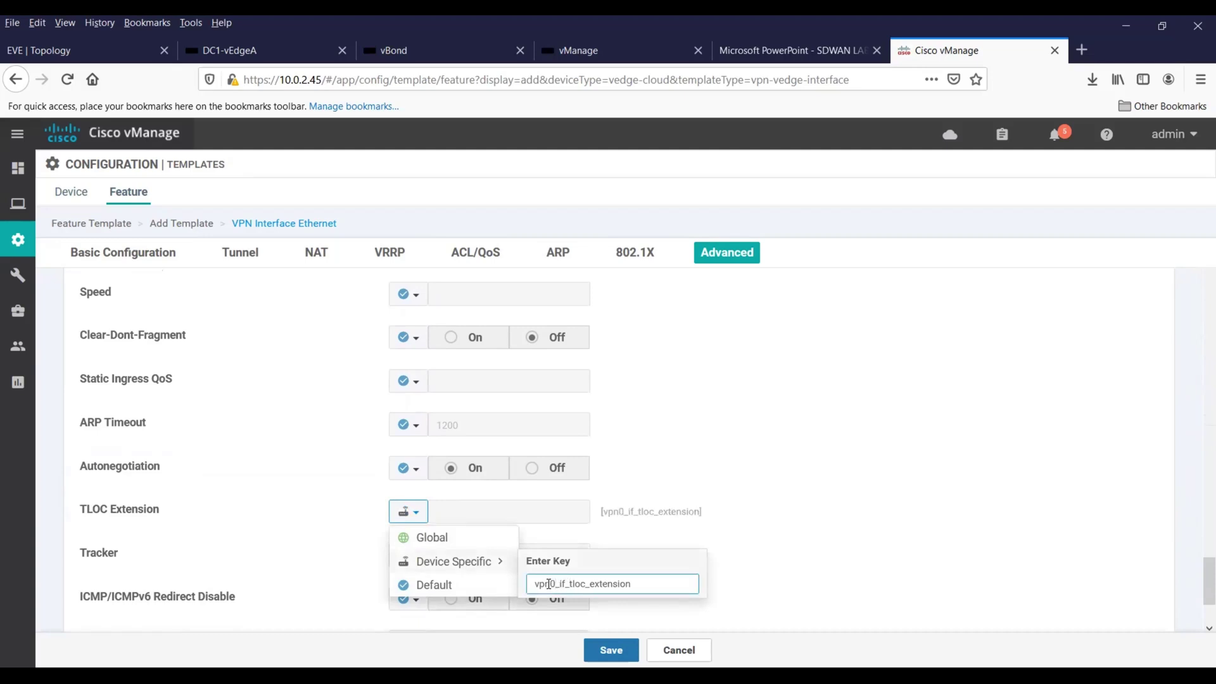
text(ge0_3_)
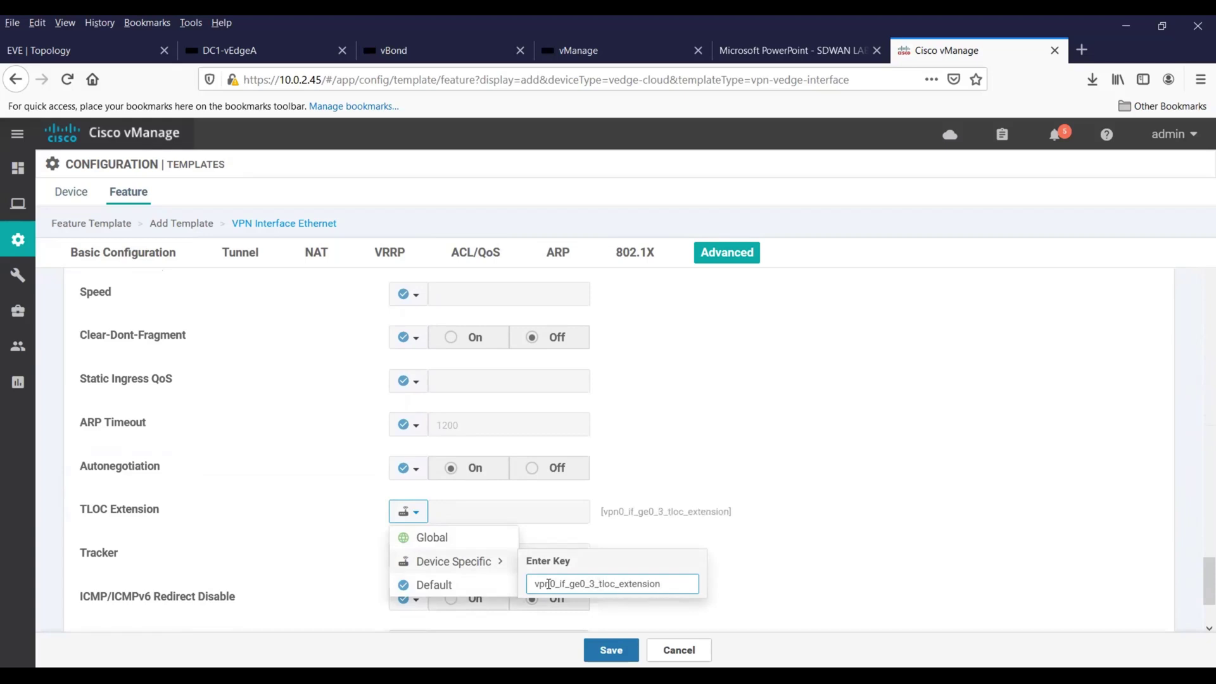
click(800, 562)
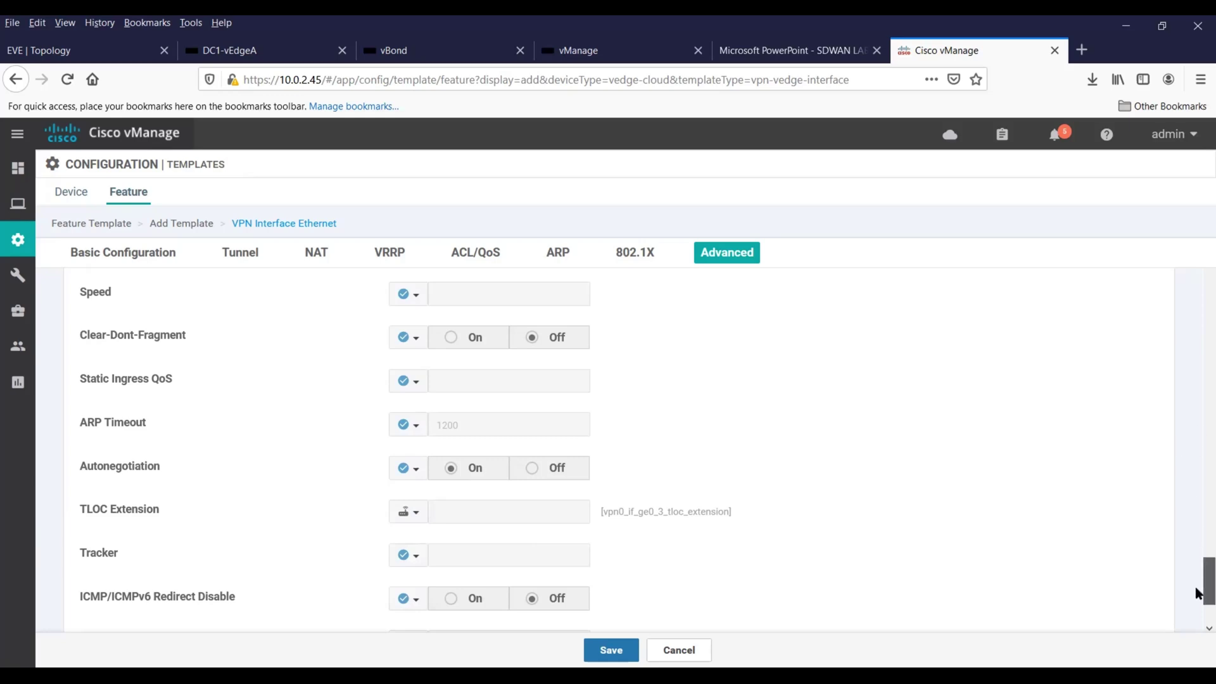
scroll(1197, 593, down, 2)
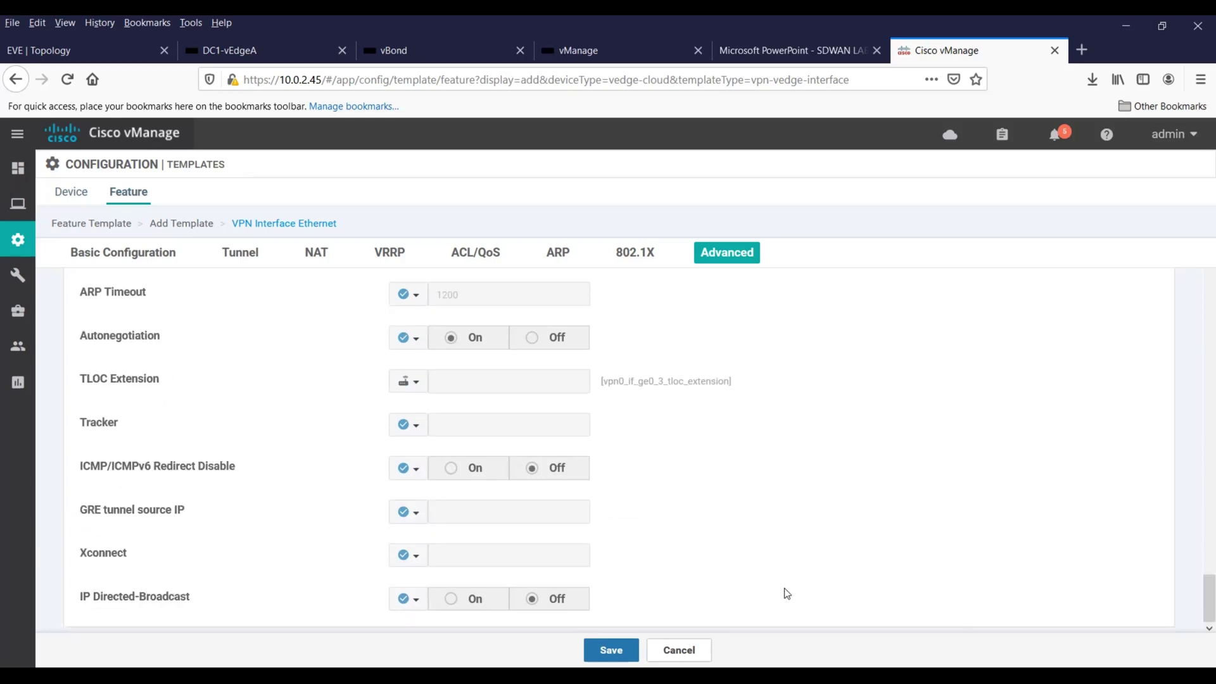
Save the ge0/3 interface feature template and widen the Name column in the feature template list.
click(612, 652)
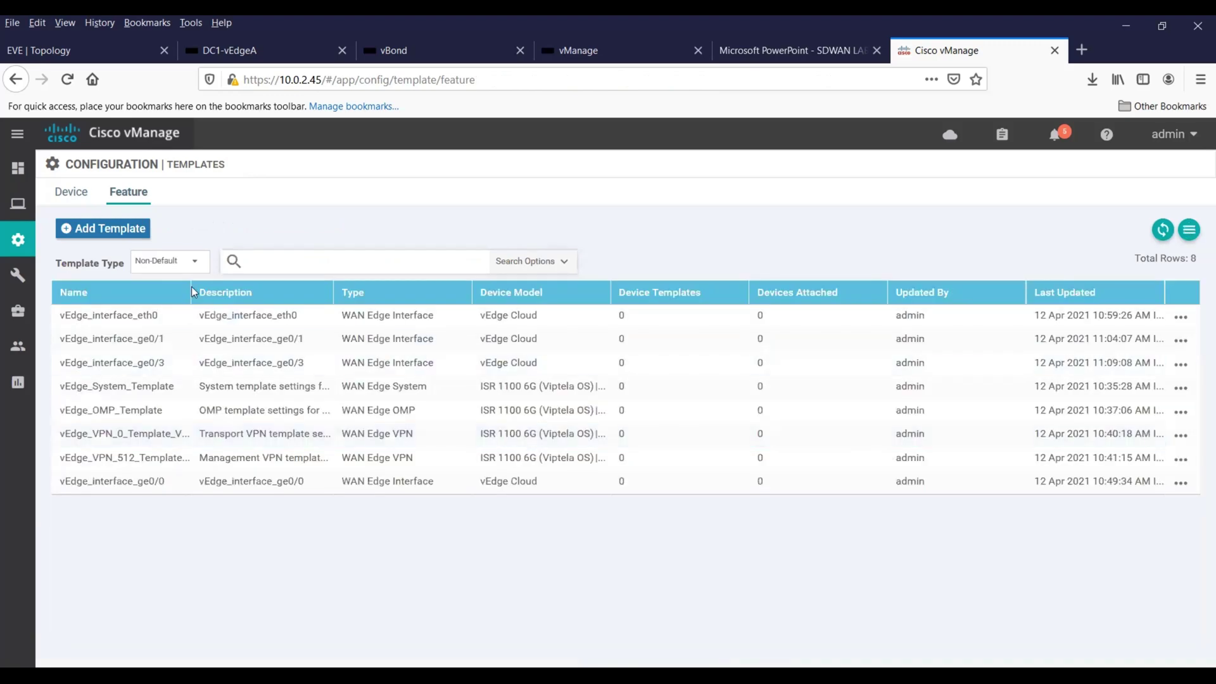
drag(190, 292, 236, 292)
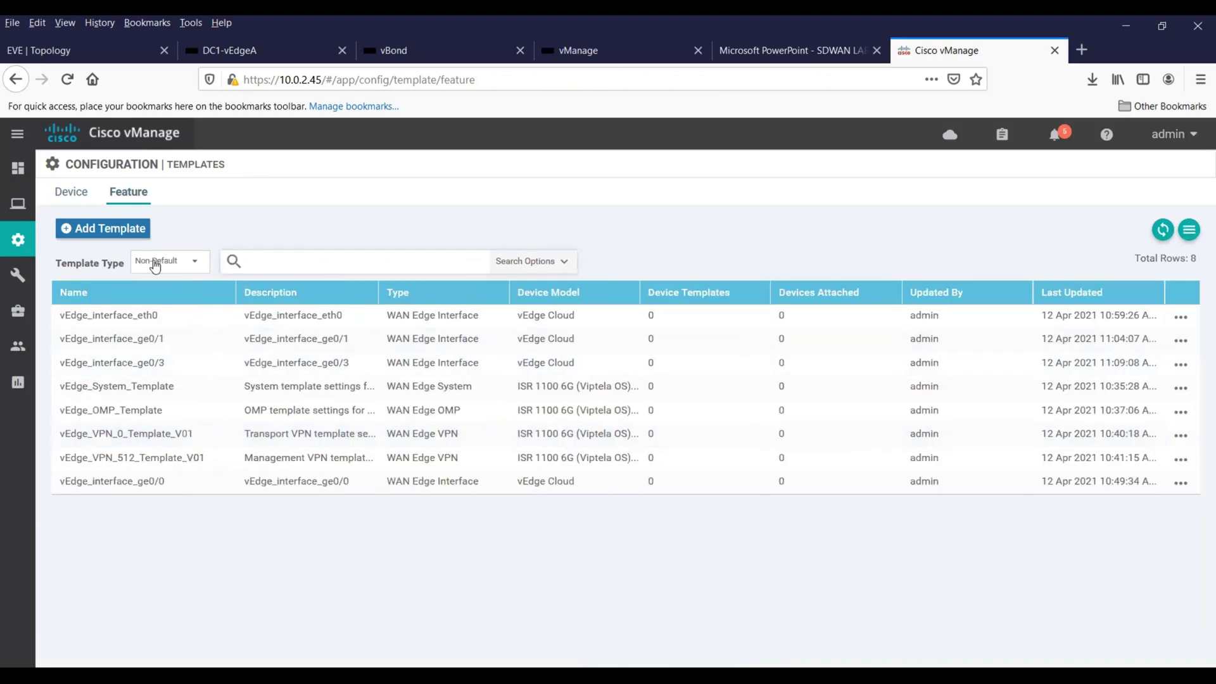
Copy the template name vEdge_interface_ge0/3 from the list and start adding a new feature template.
drag(166, 363, 54, 365)
key(ctrl+c)
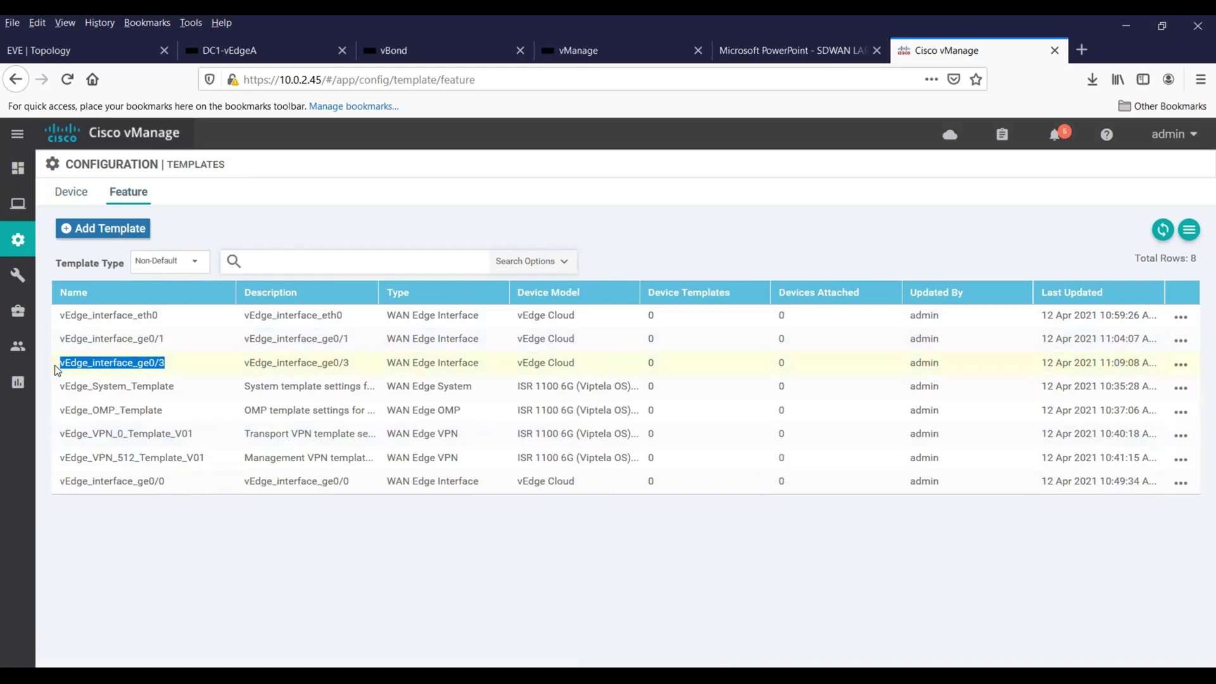
click(95, 229)
click(189, 296)
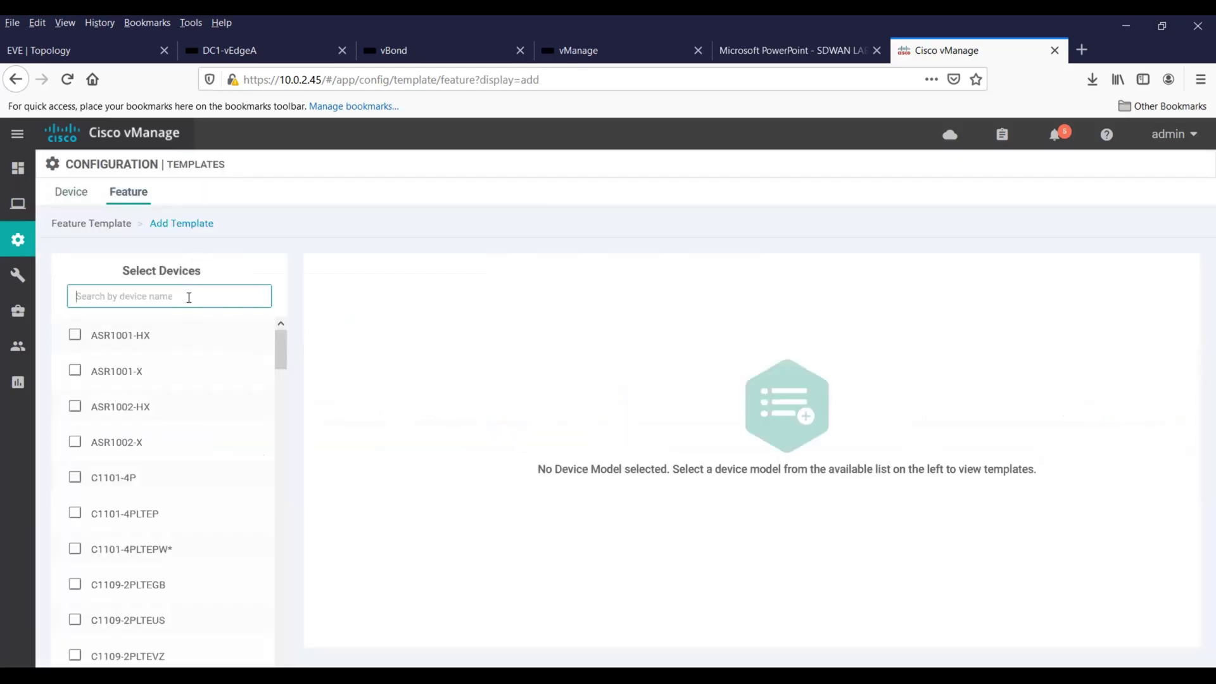
key(ctrl+v)
key(BackSpace)
key(BackSpace)
key(BackSpace)
key(BackSpace)
key(BackSpace)
key(BackSpace)
key(BackSpace)
key(BackSpace)
key(BackSpace)
key(BackSpace)
key(BackSpace)
key(BackSpace)
key(BackSpace)
key(BackSpace)
key(BackSpace)
key(BackSpace)
key(BackSpace)
key(BackSpace)
key(BackSpace)
key(BackSpace)
Filter the devices by "ve", select vEdge Cloud and choose the VPN Interface Ethernet template.
text(ve)
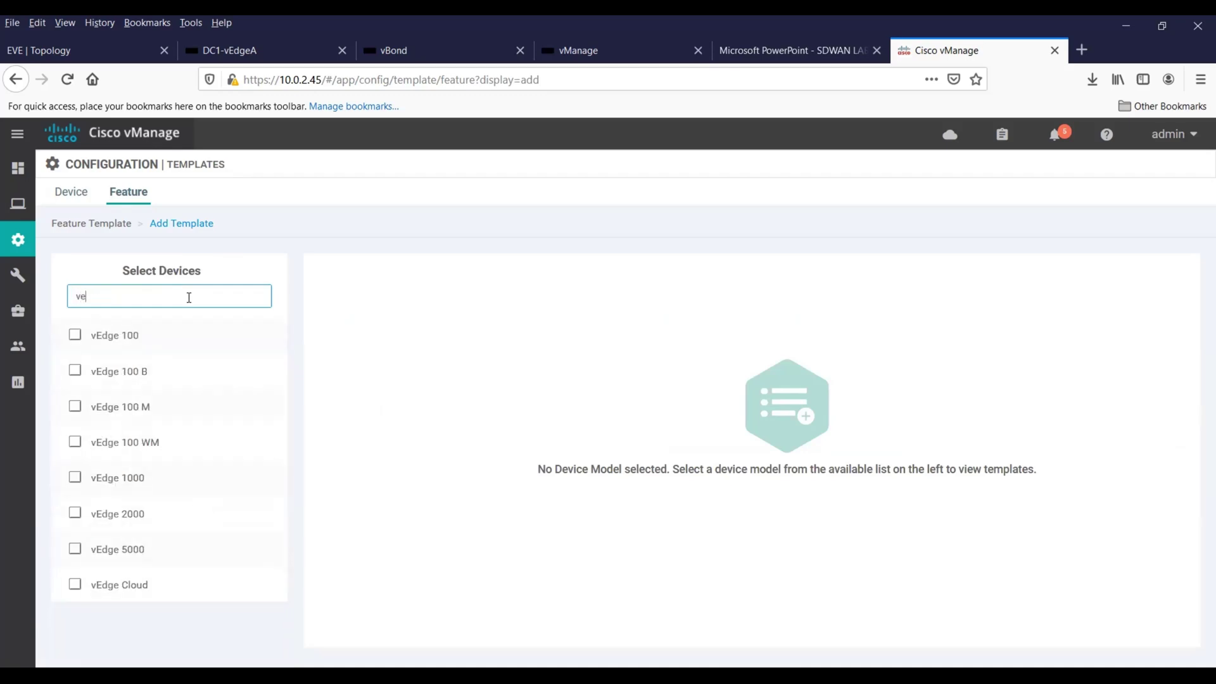
click(76, 584)
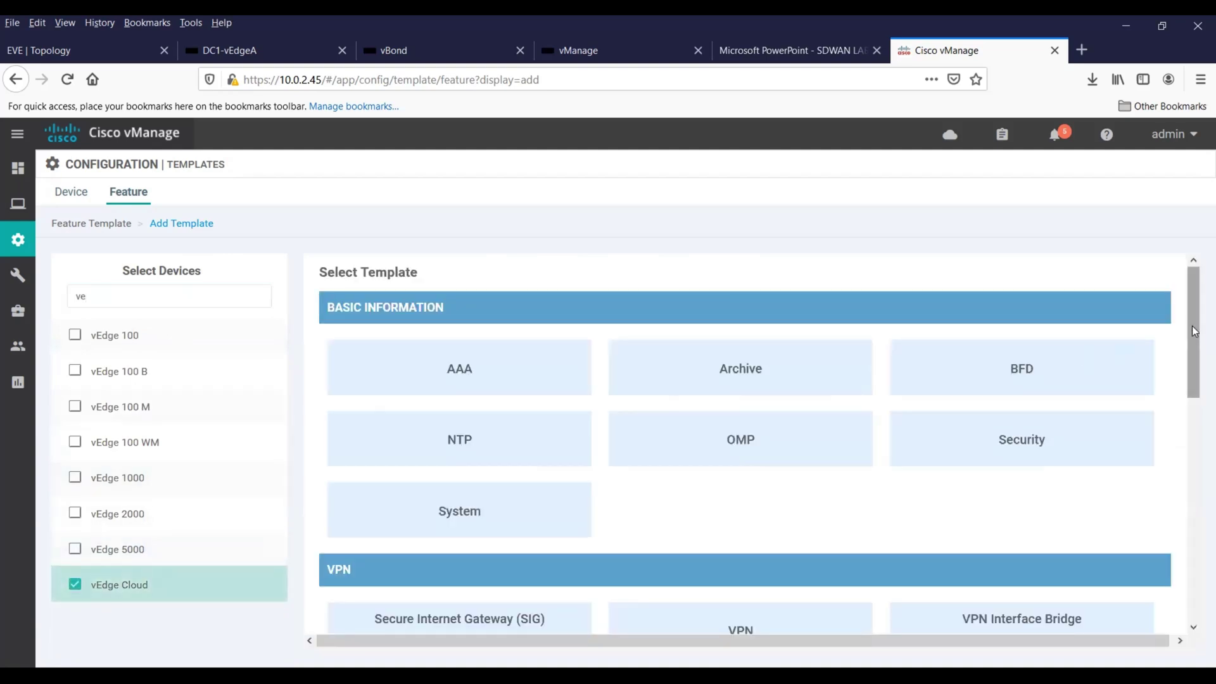
drag(1192, 326, 1189, 405)
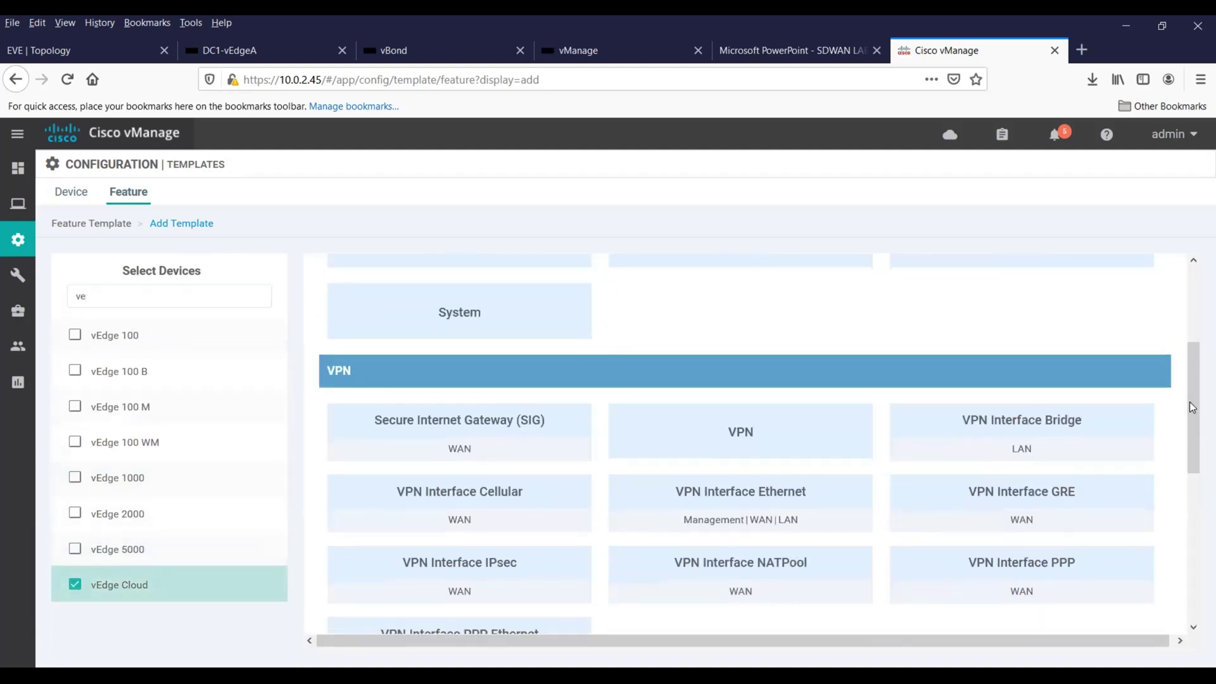
click(770, 498)
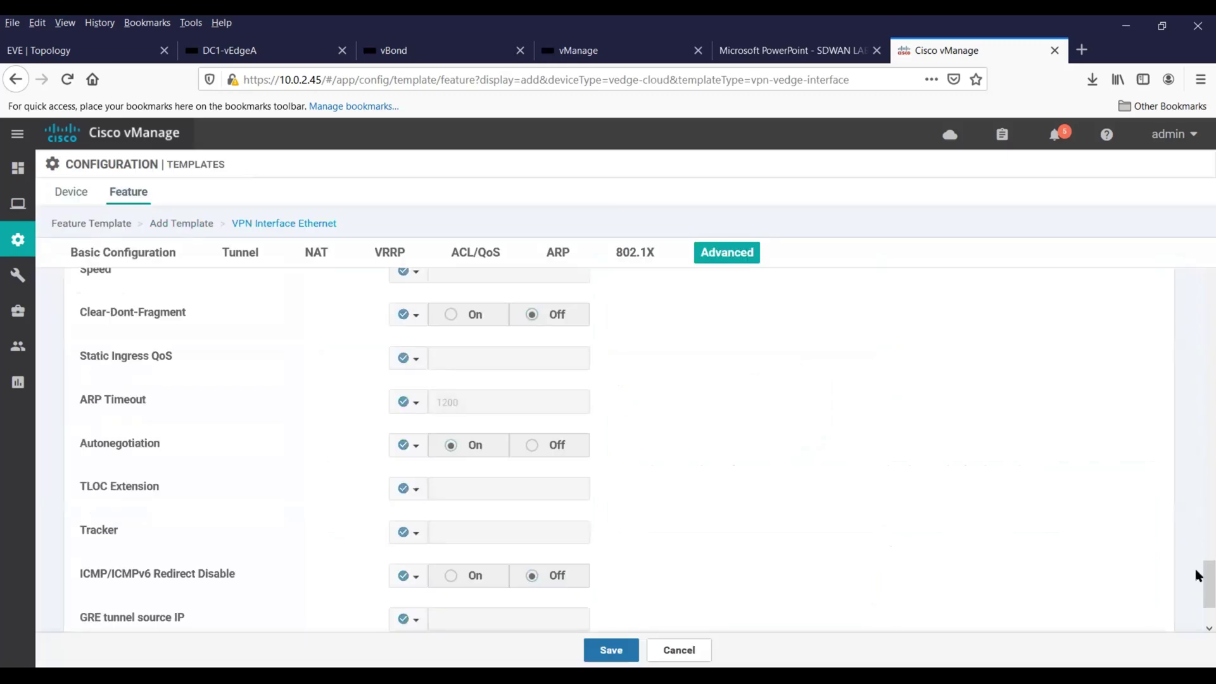
Set both the template name and the template description to vEdge_interface_ge0/4.
scroll(1197, 573, down, 10)
drag(1197, 392, 1197, 270)
click(752, 298)
key(ctrl+v)
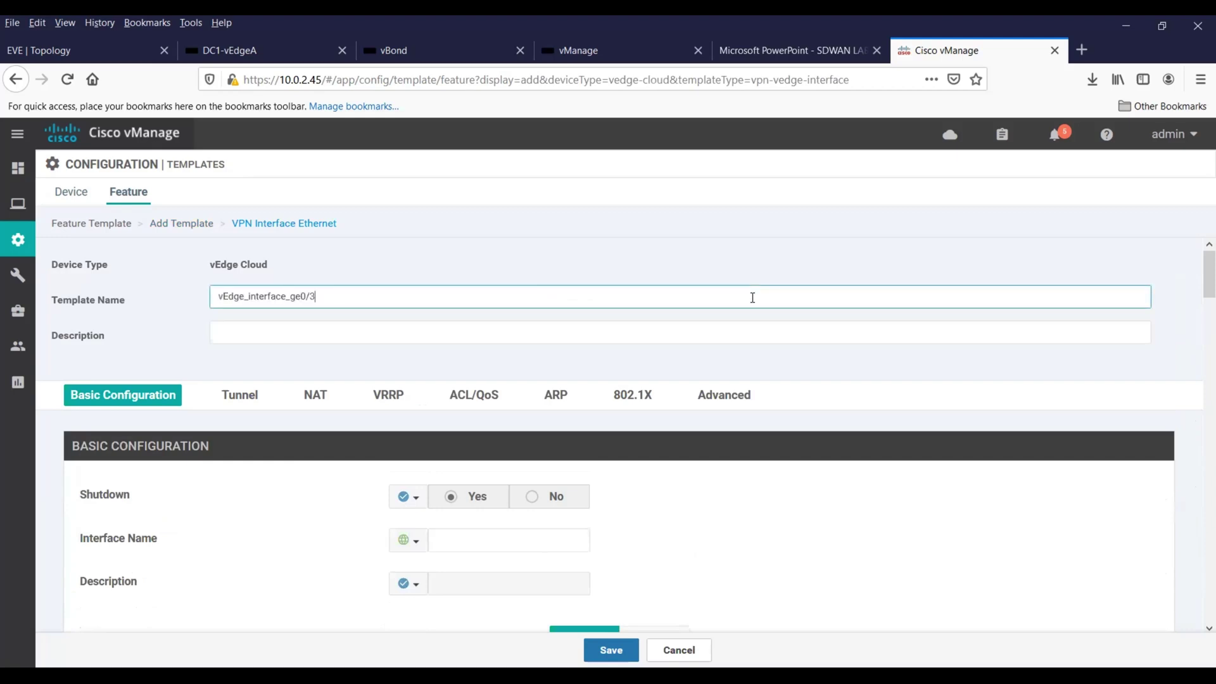
key(BackSpace)
text(4)
click(613, 336)
text(vEdge_interface_ge0/3)
key(BackSpace)
text(4)
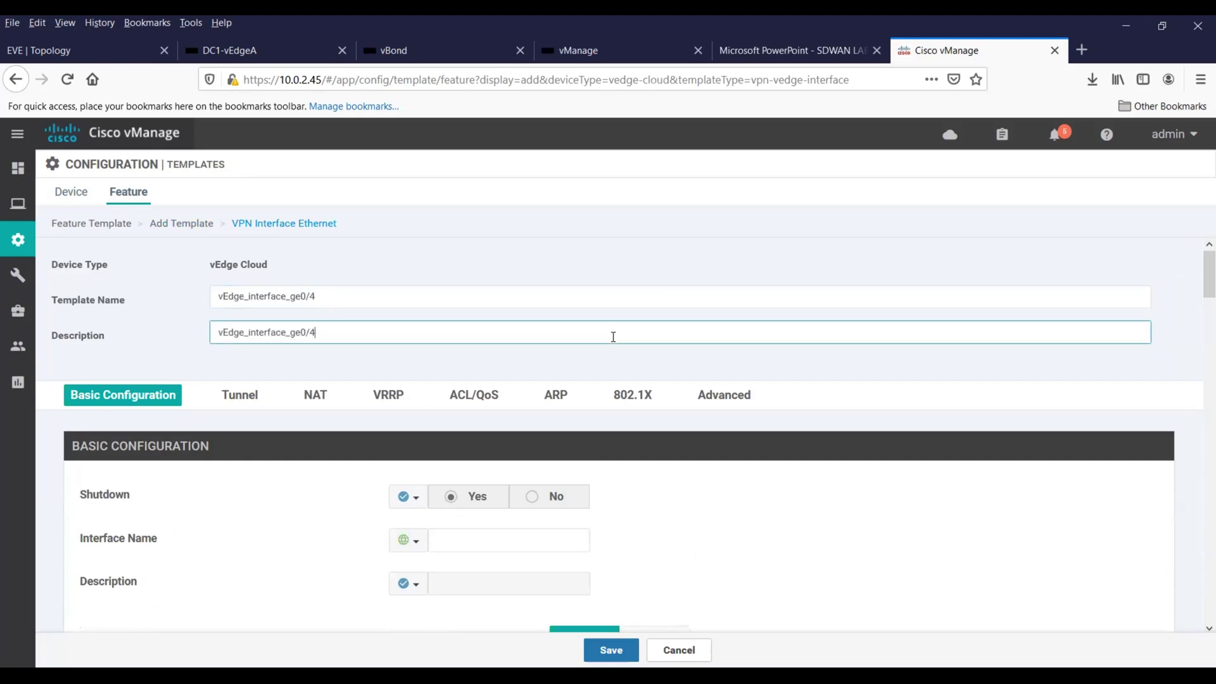
Make the Shutdown setting device specific with the key vpn0_if_ge0_4_shutdown.
click(409, 496)
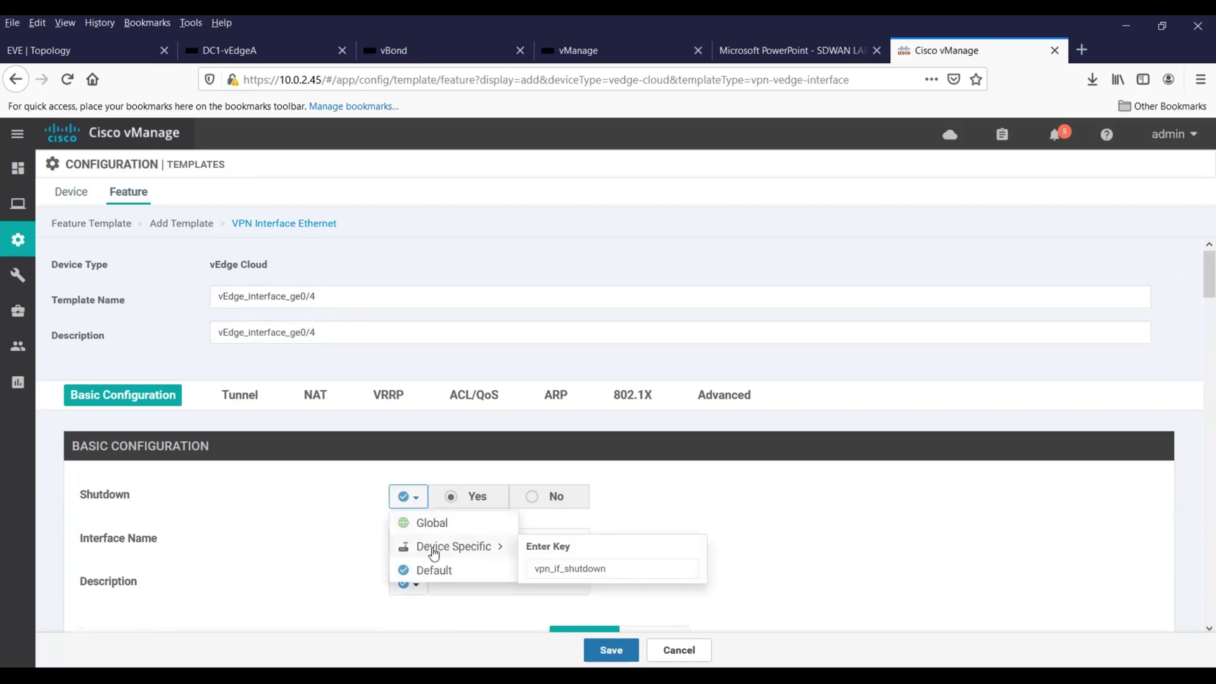
mouse_move(472, 546)
click(550, 568)
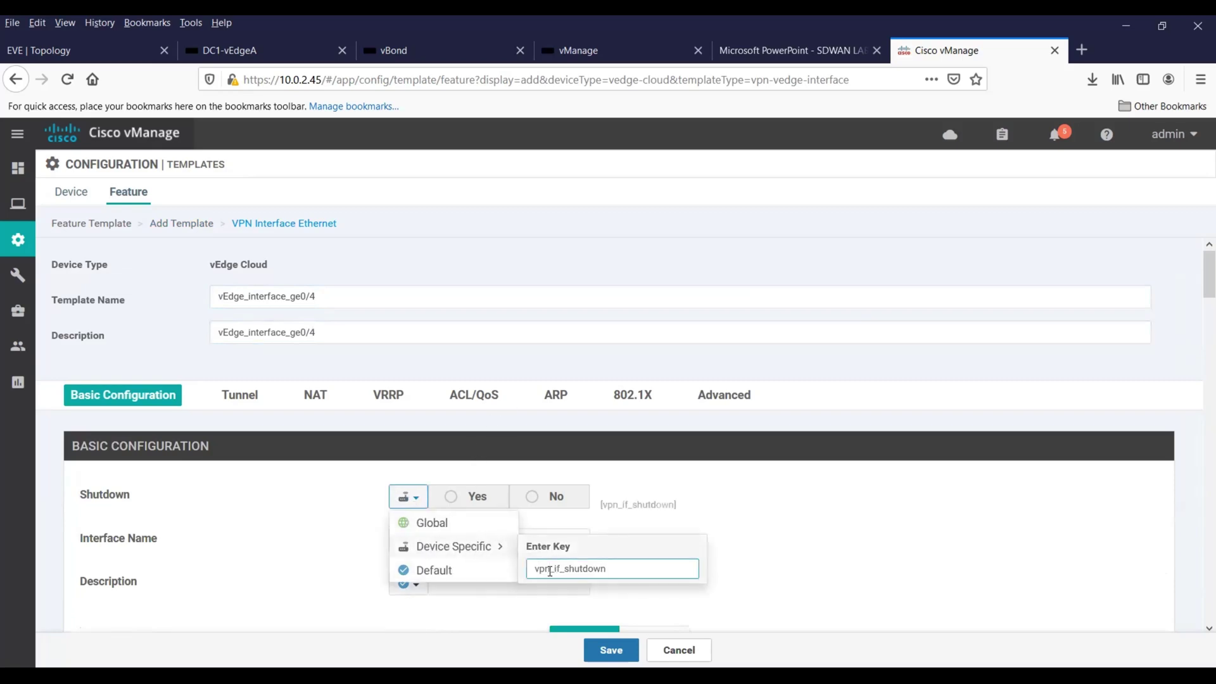
text(0_if_ge0_2)
key(BackSpace)
text(4)
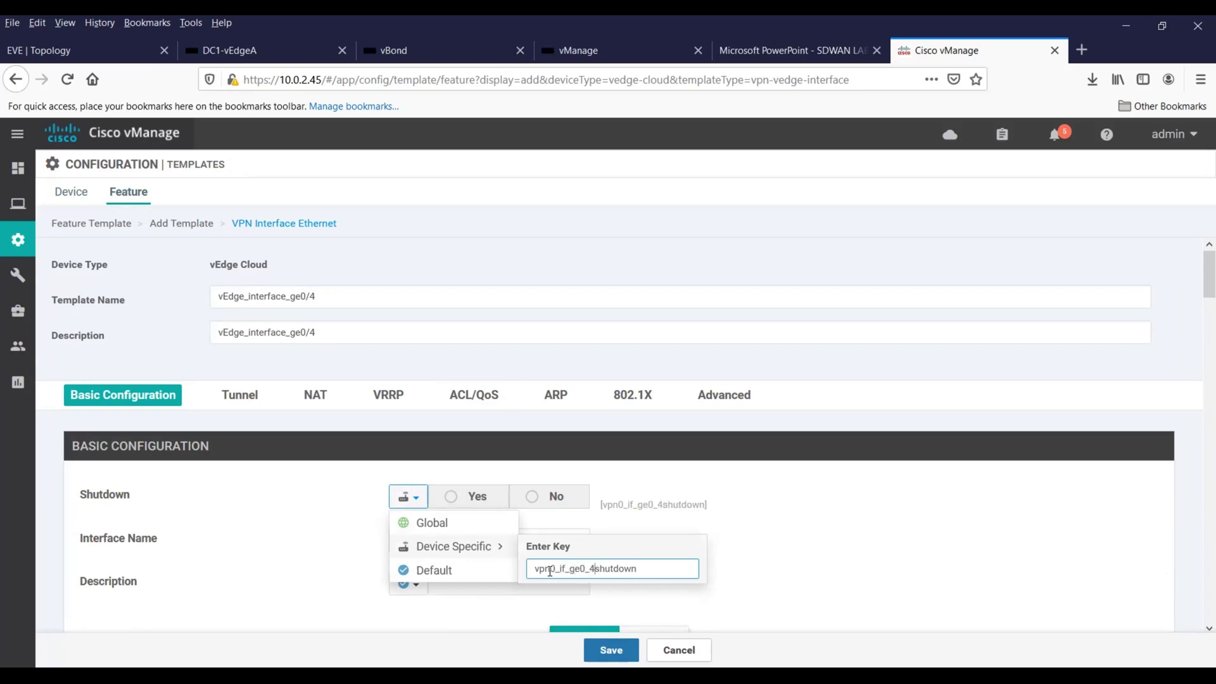
text(_)
key(Return)
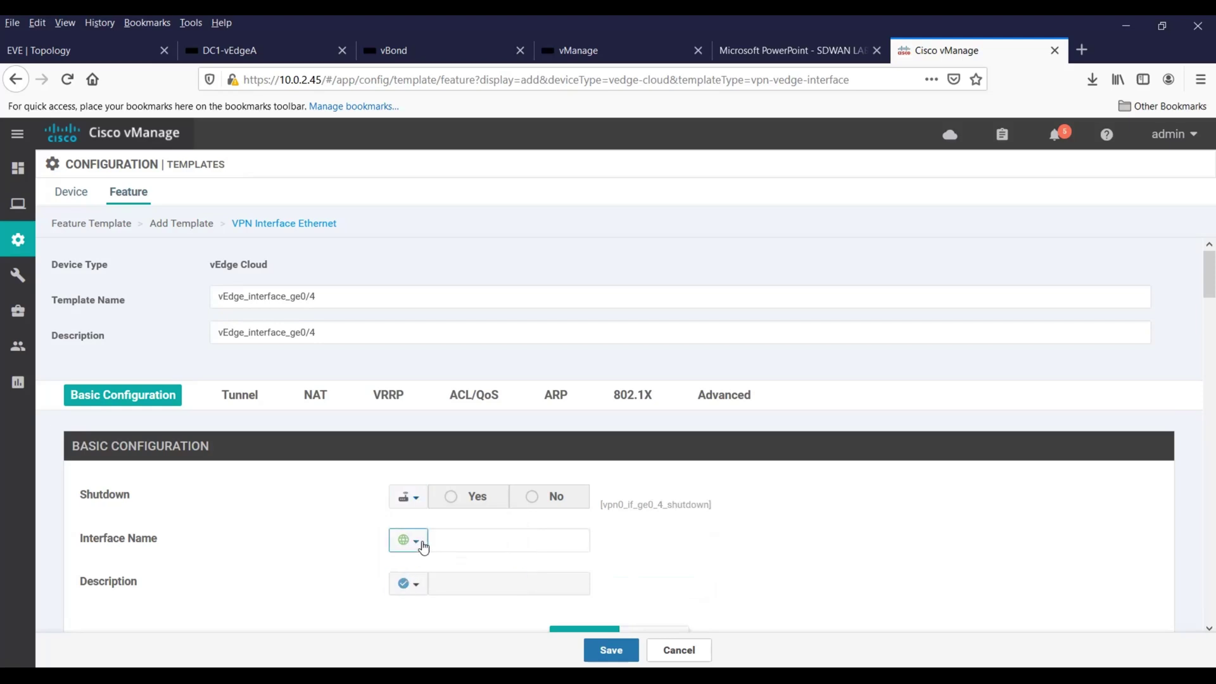
Set the global interface name to ge0/4.
click(466, 538)
text(ge)
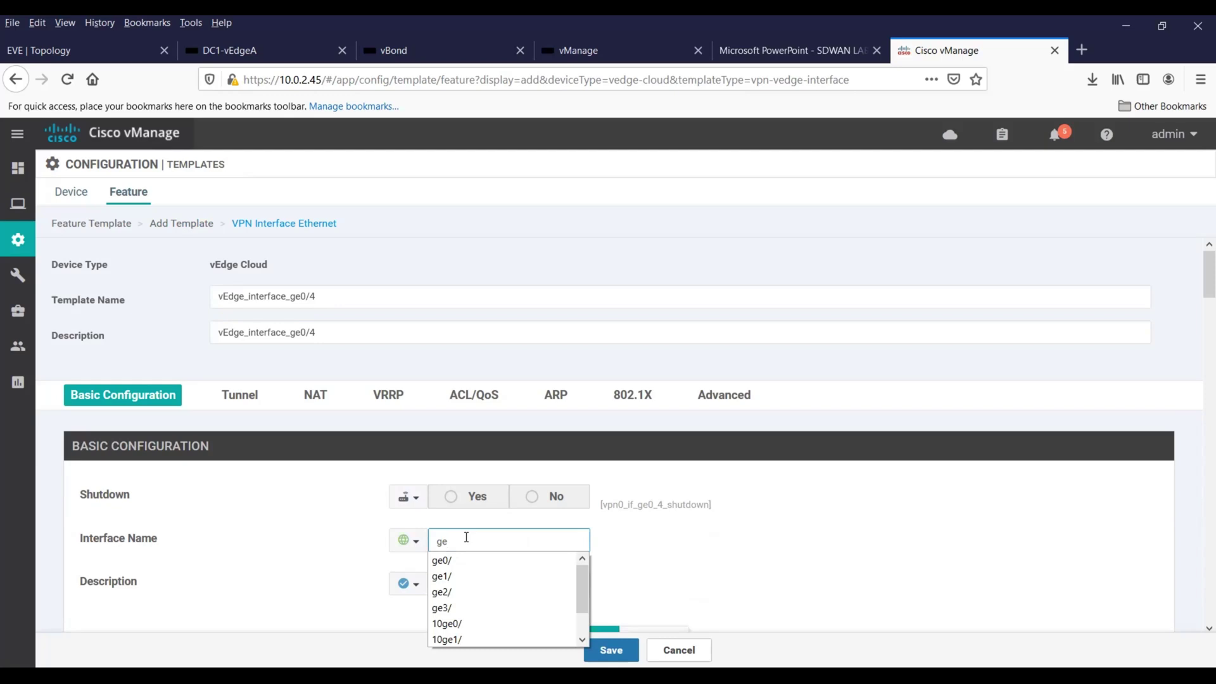
text(0/4)
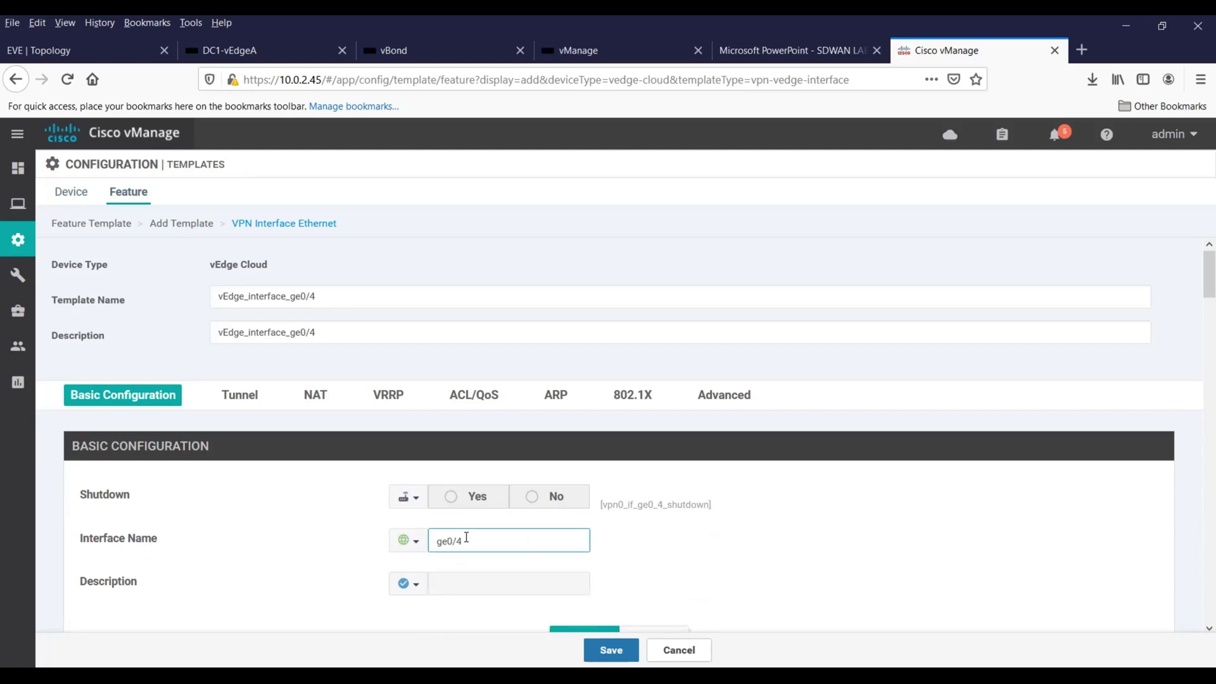
Set the interface description to the global value TLOC_Tunnel.
click(409, 583)
click(431, 608)
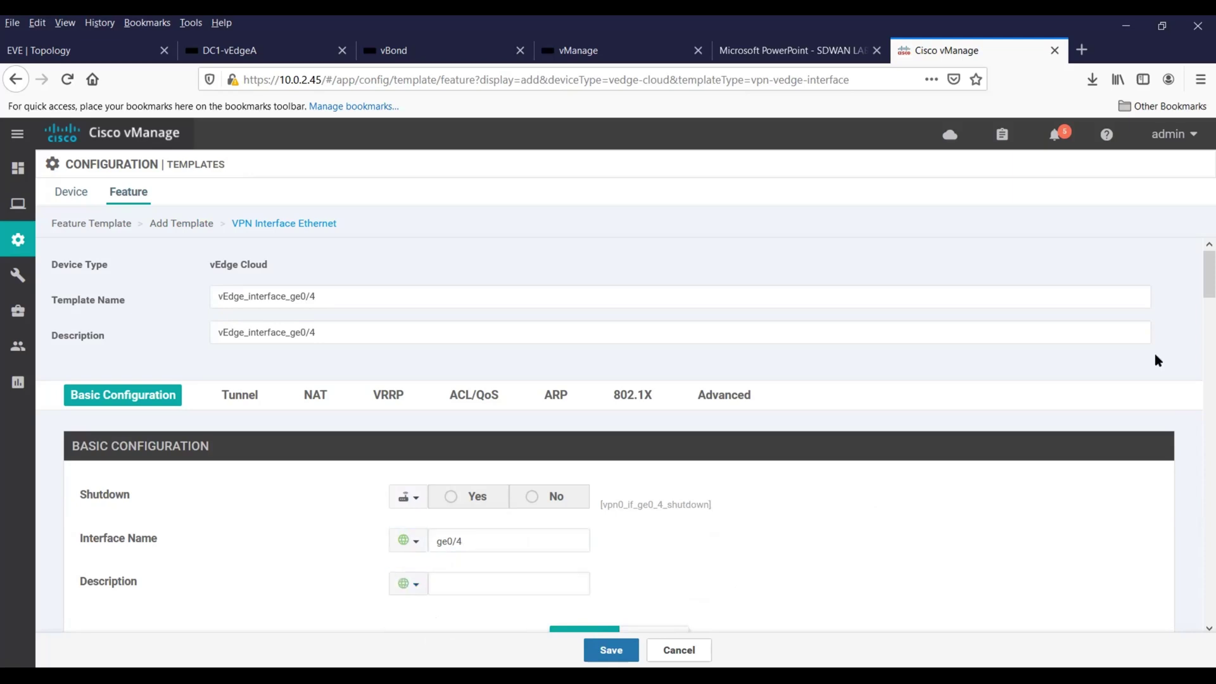
scroll(648, 448, down, 3)
click(473, 486)
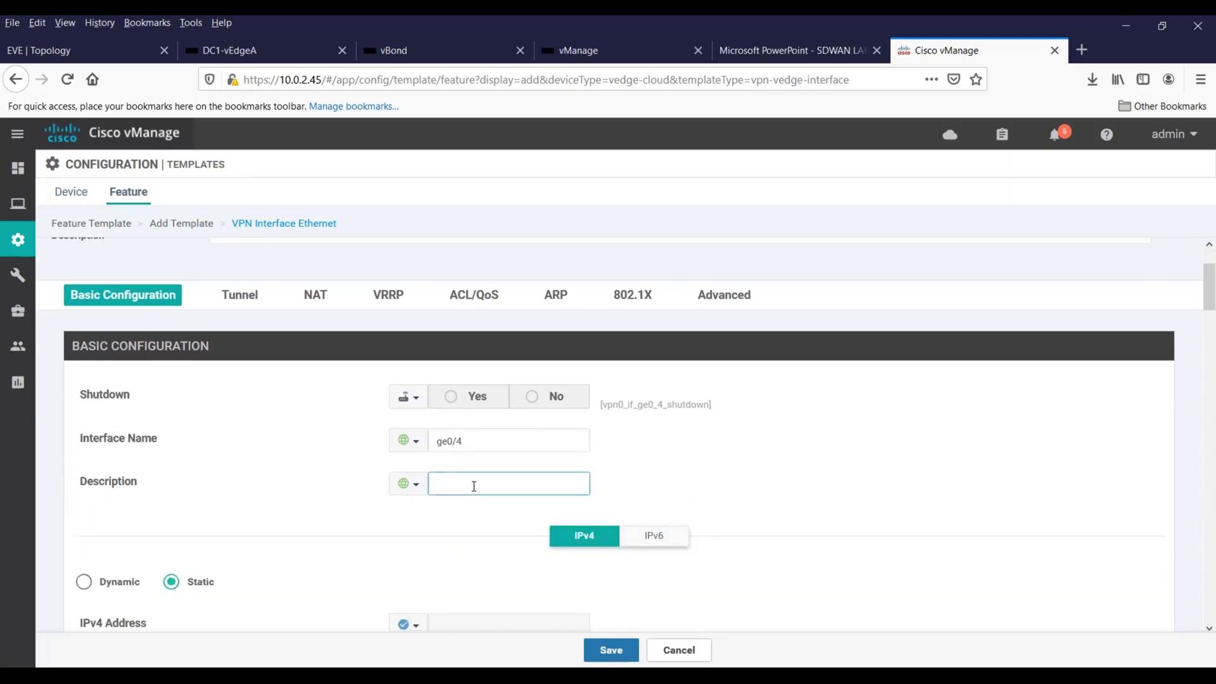
text(TLOC_tunnel)
click(468, 485)
key(BackSpace)
text(T)
click(776, 460)
Make the static IPv4 address device specific with the key vpn0_if_ge0_4_ipv4_address.
drag(1196, 311, 1196, 325)
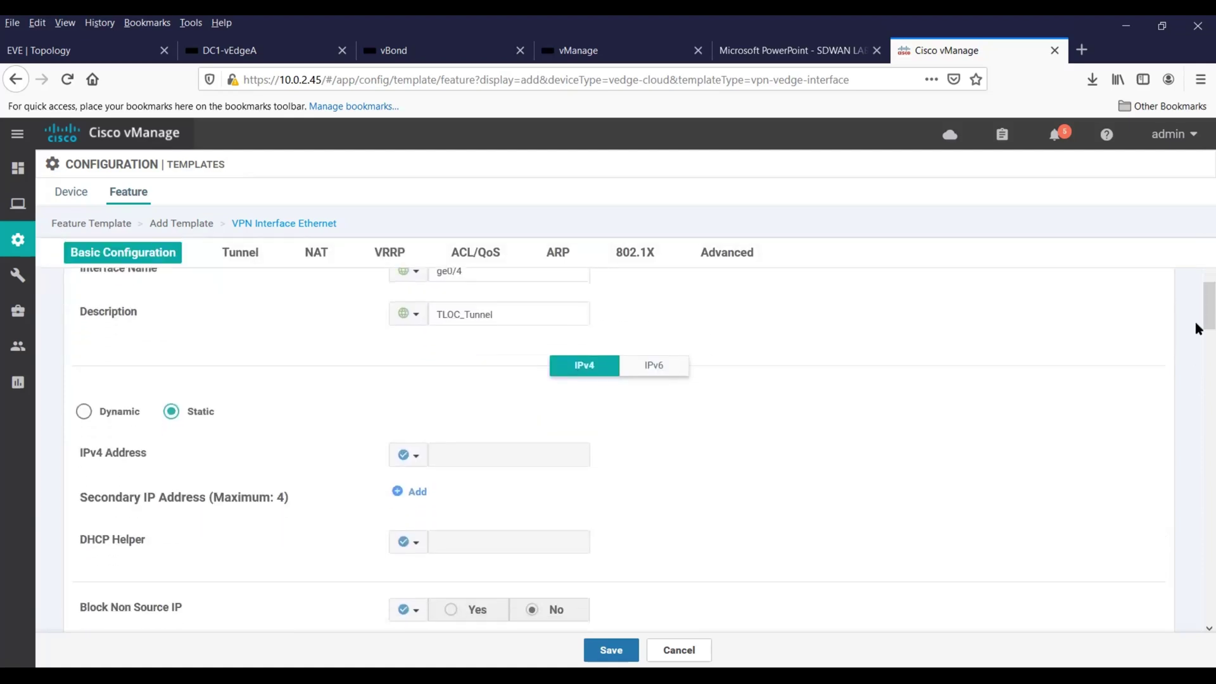
click(419, 463)
mouse_move(443, 505)
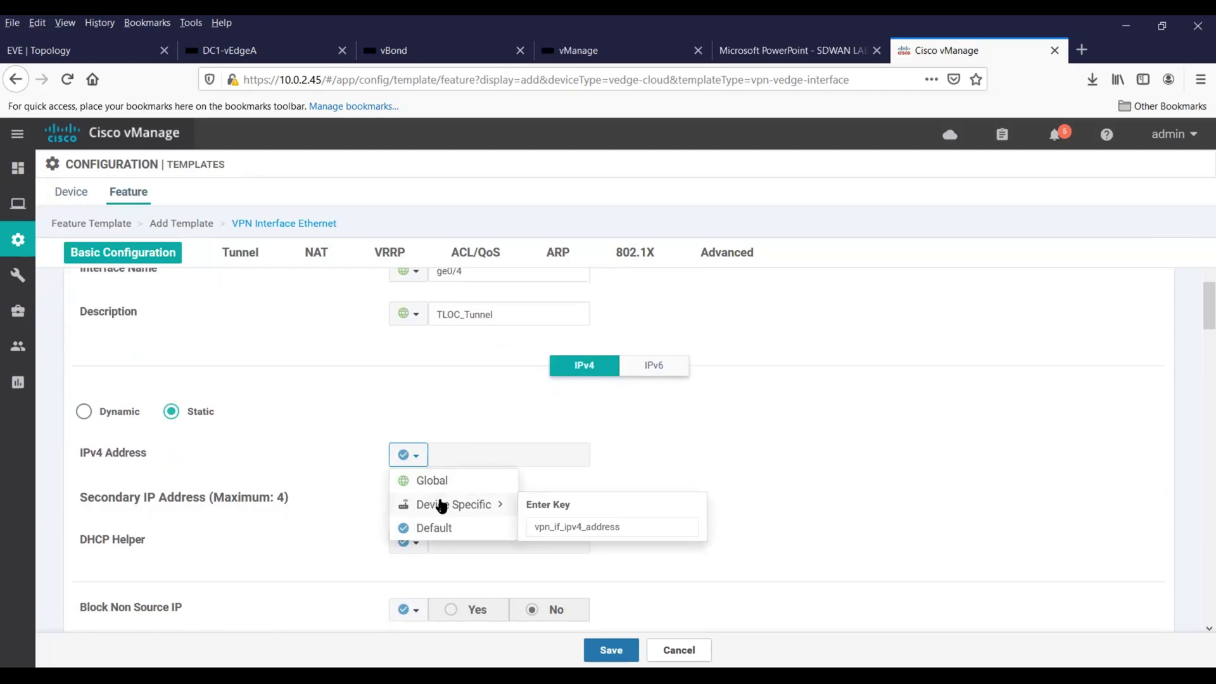
click(550, 528)
text(0)
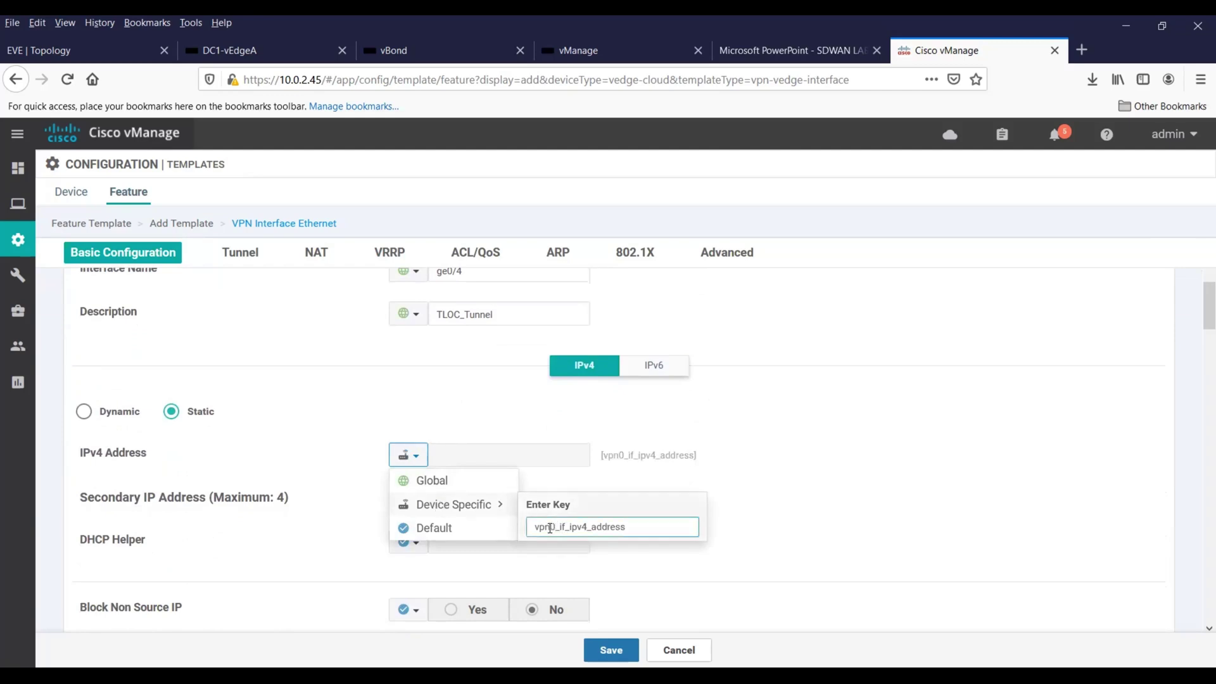
text(_if_ge0_4)
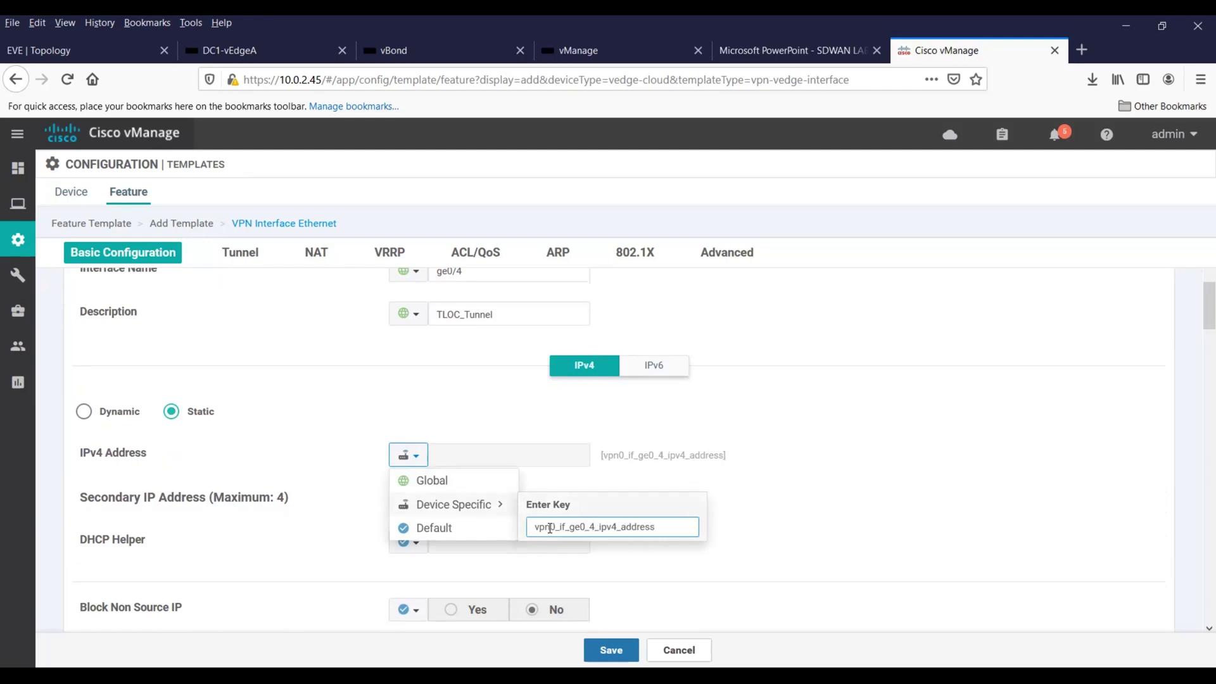
click(830, 525)
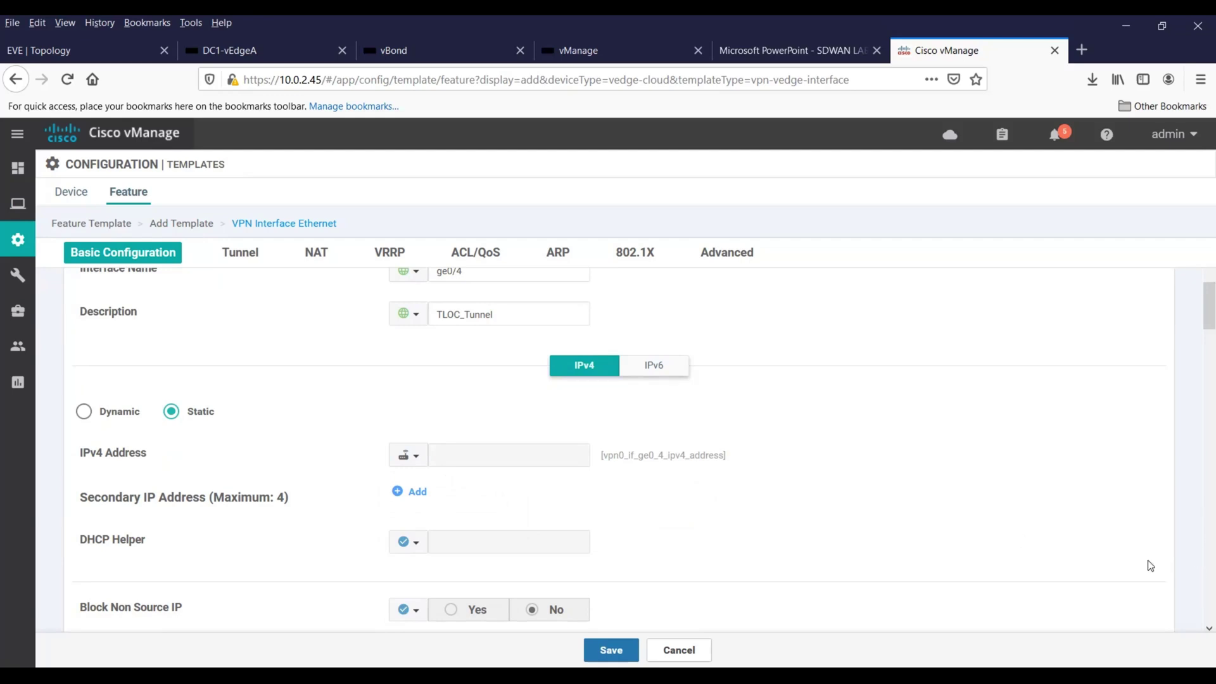
Set the Tunnel Interface option to global and turn it on.
drag(1199, 325, 1199, 368)
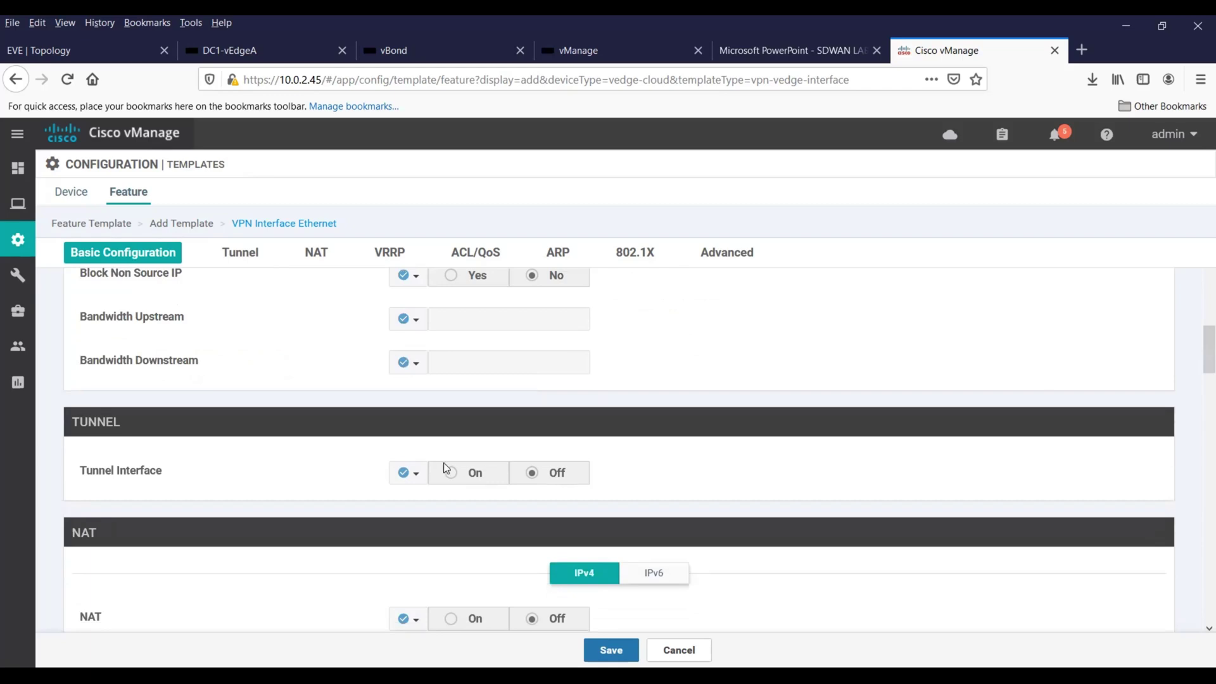
click(417, 477)
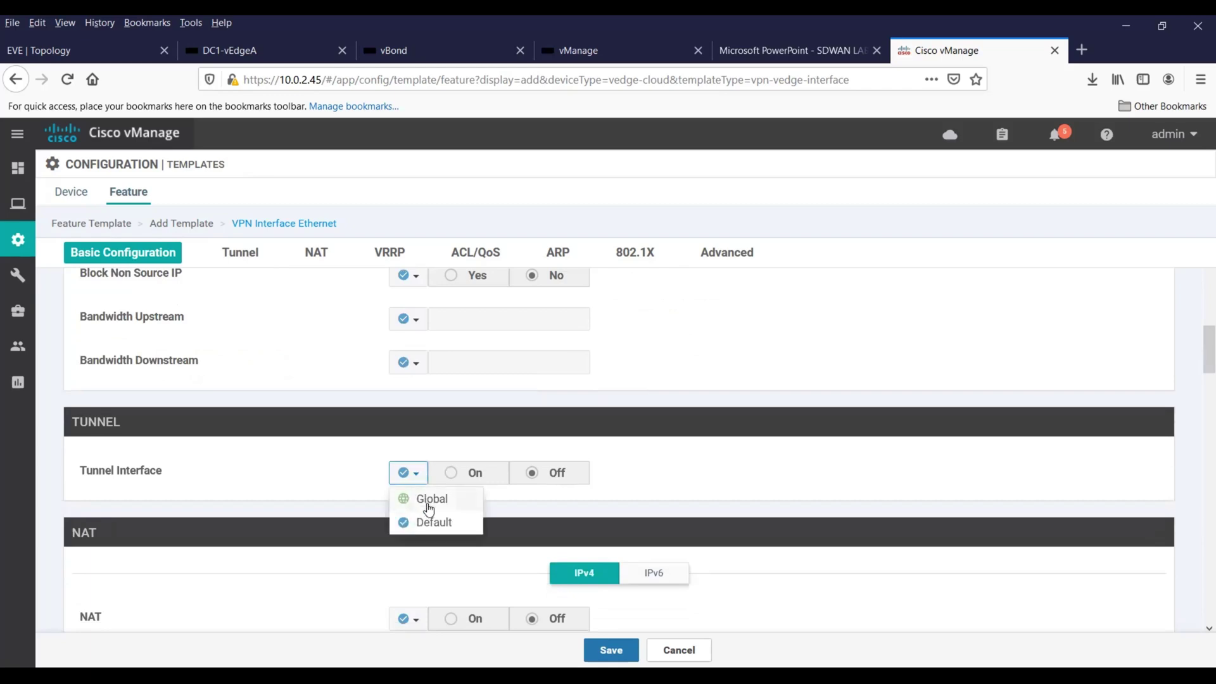
click(430, 500)
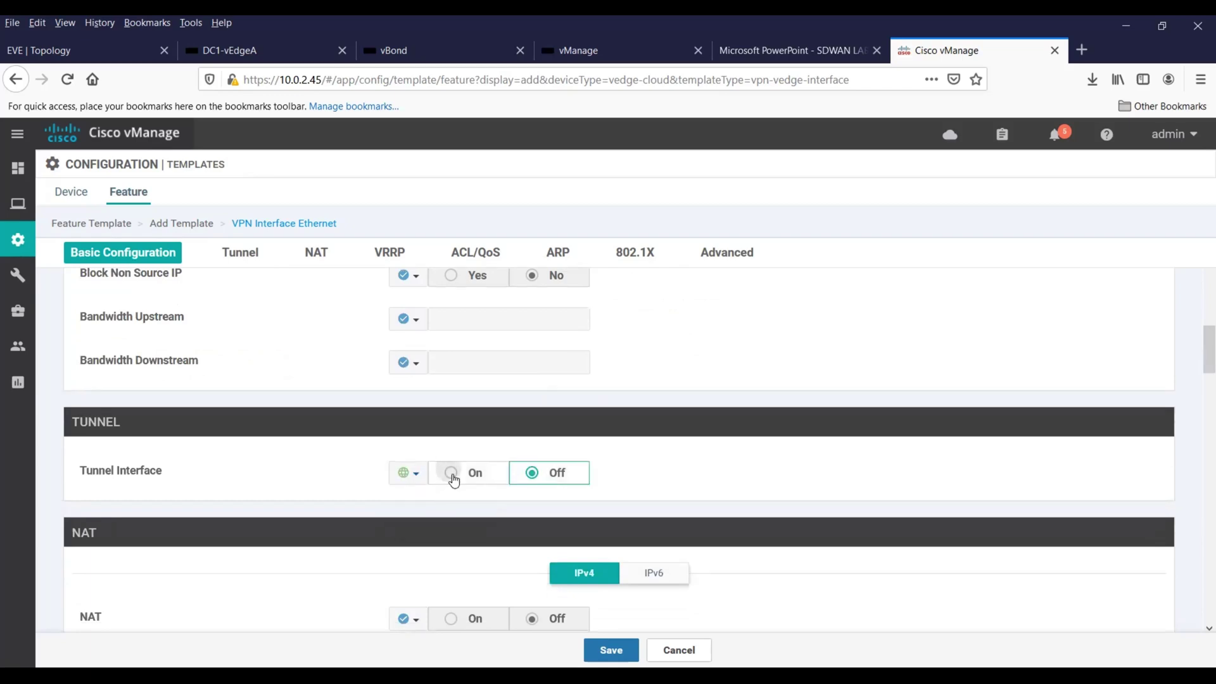
click(451, 474)
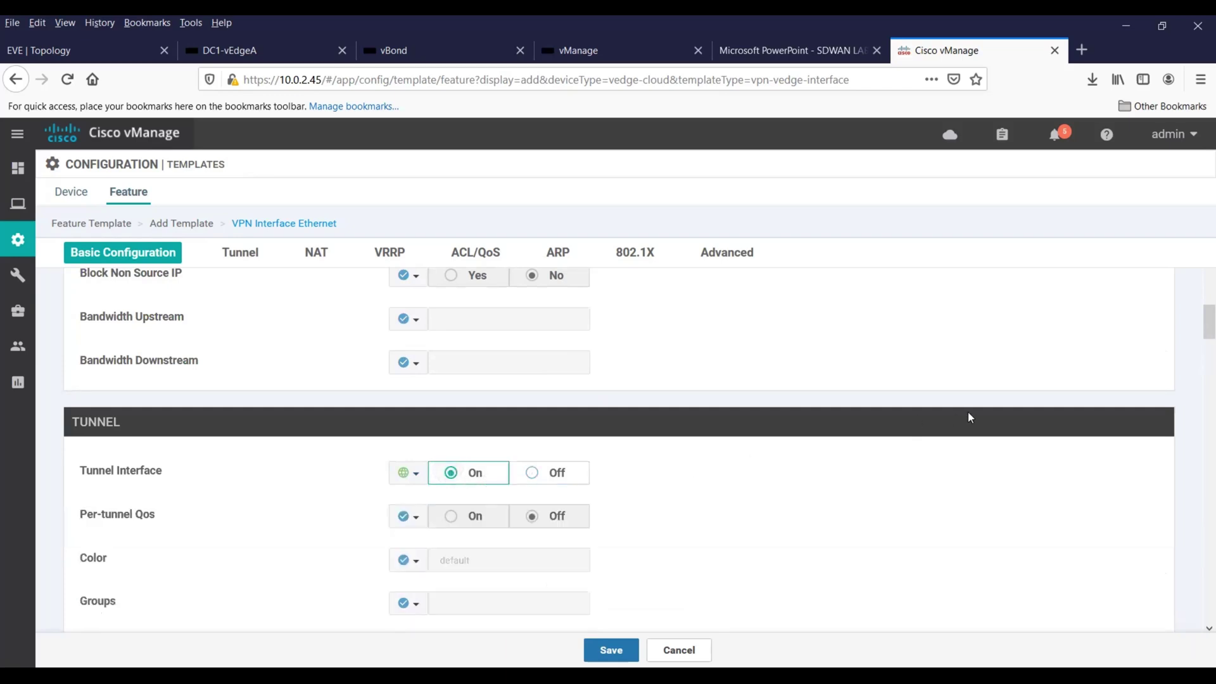
Make the tunnel Color device specific with the key vpn0_if_ge0_4_tunnel_color.
click(415, 562)
mouse_move(447, 617)
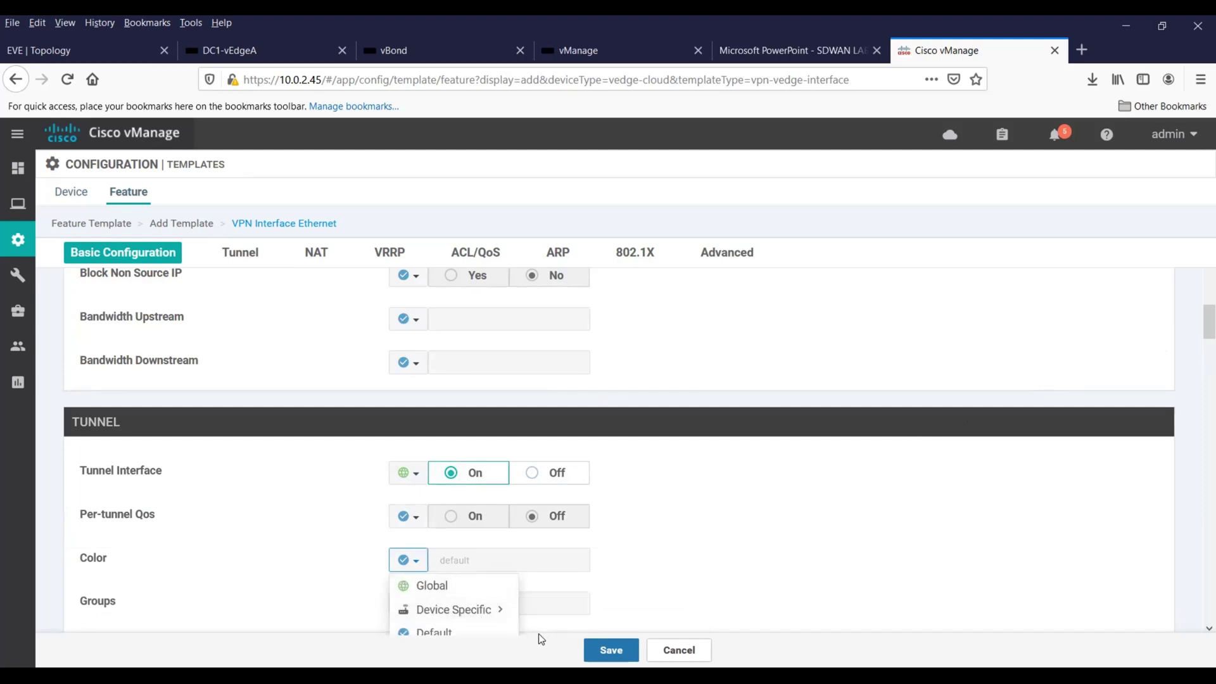
drag(1199, 320, 1197, 344)
mouse_move(462, 442)
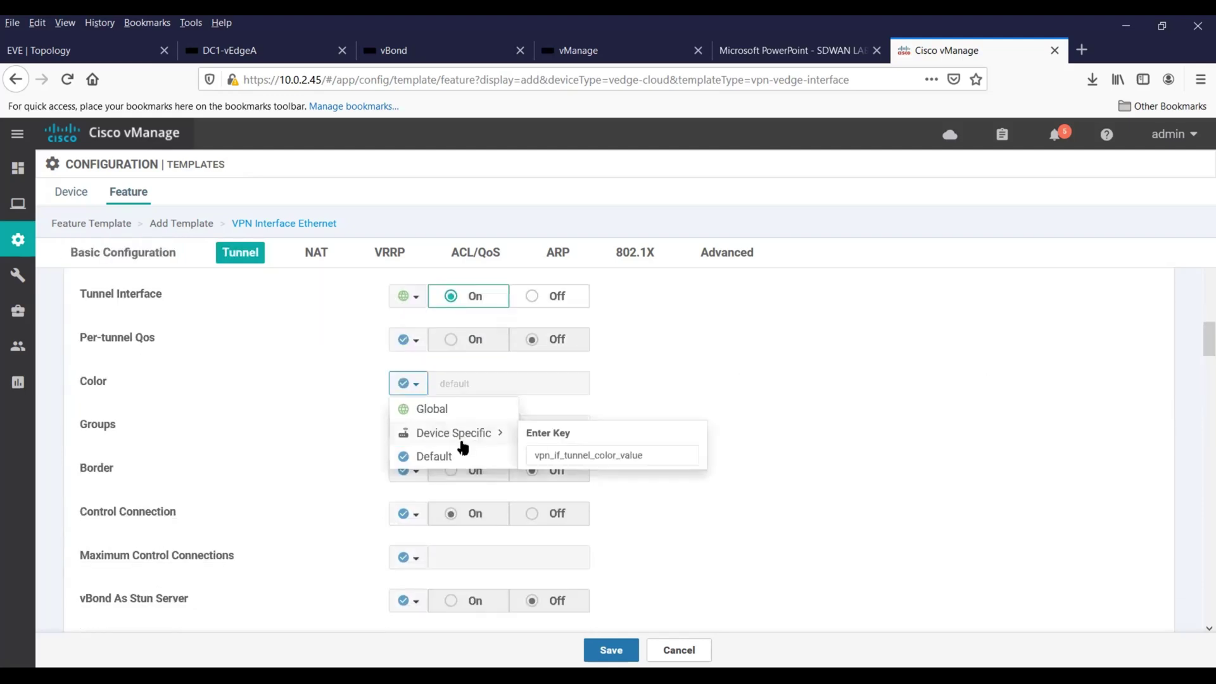
click(553, 456)
text(0_if_)
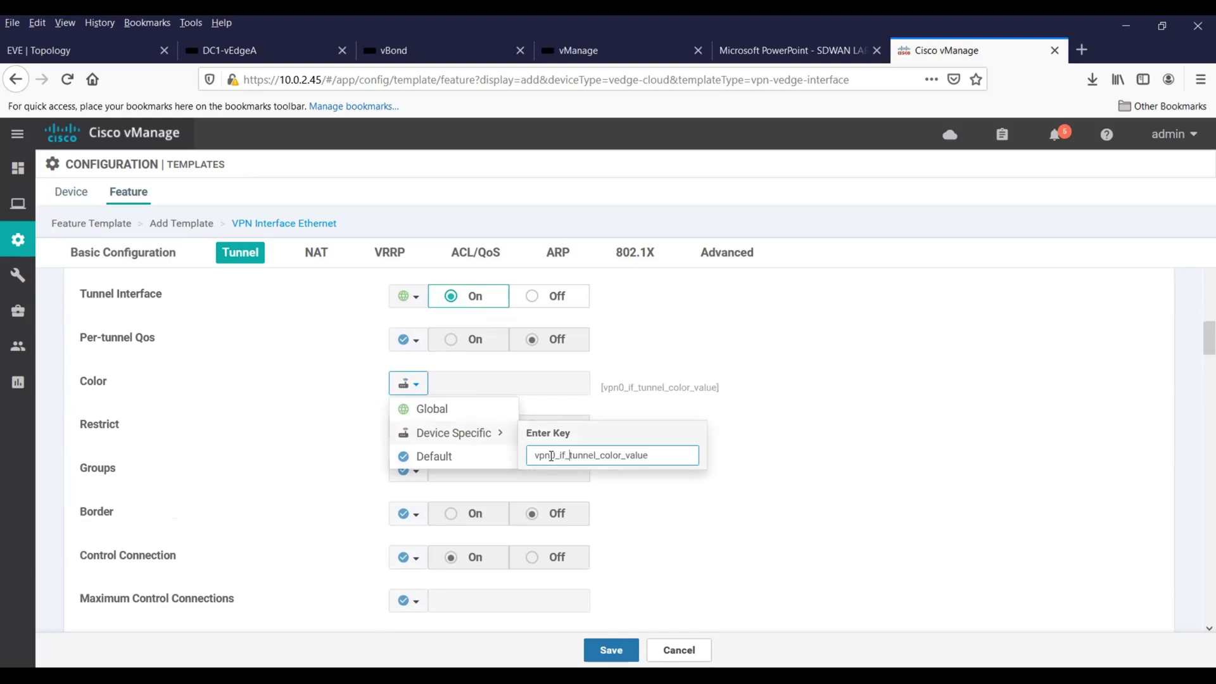
text(ge)
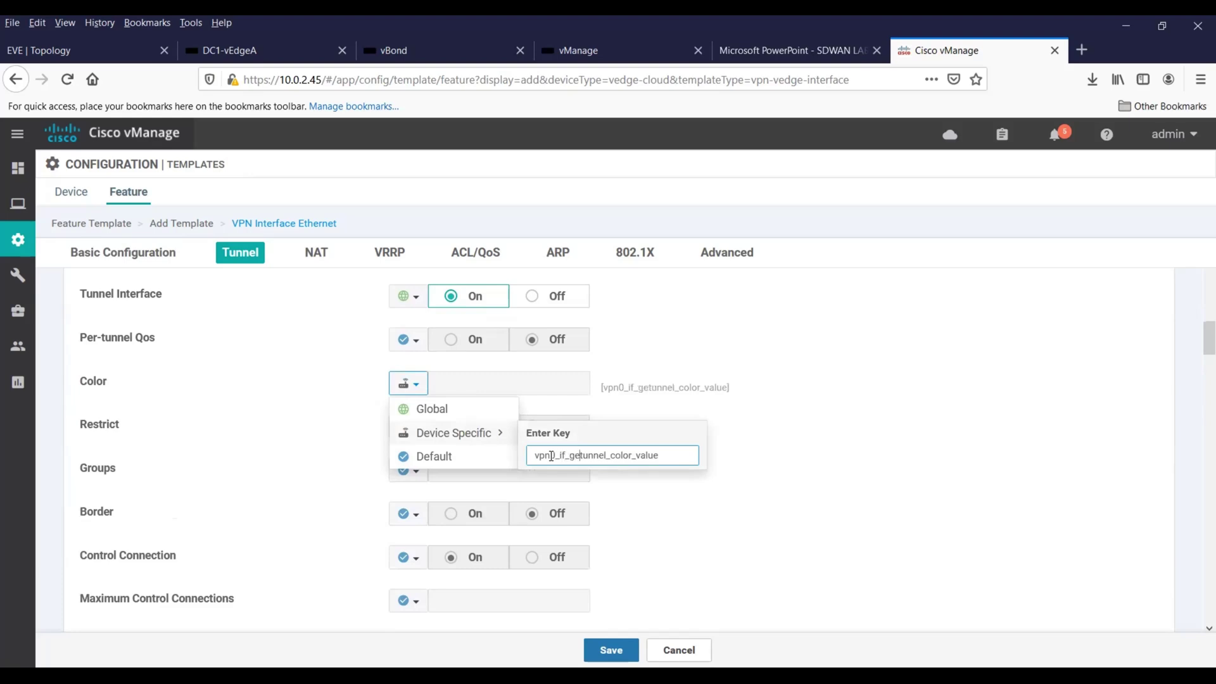
text(0_)
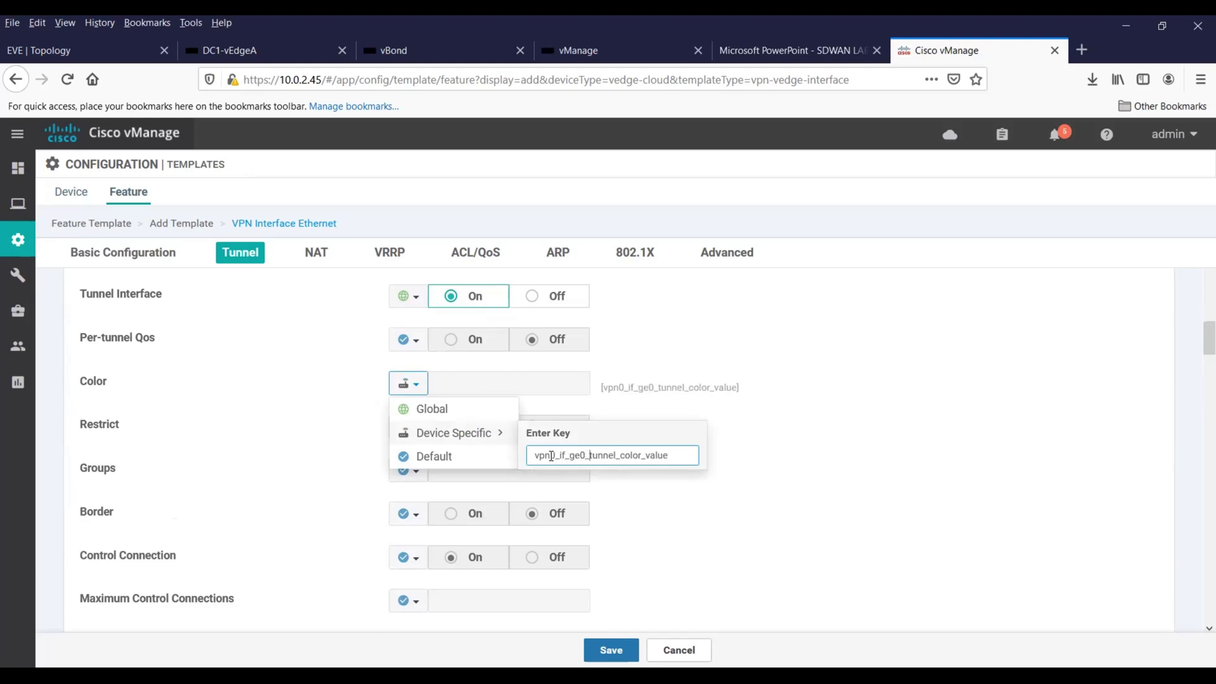
text(4_)
key(Right)
key(Right)
key(Right)
key(Right)
key(Right)
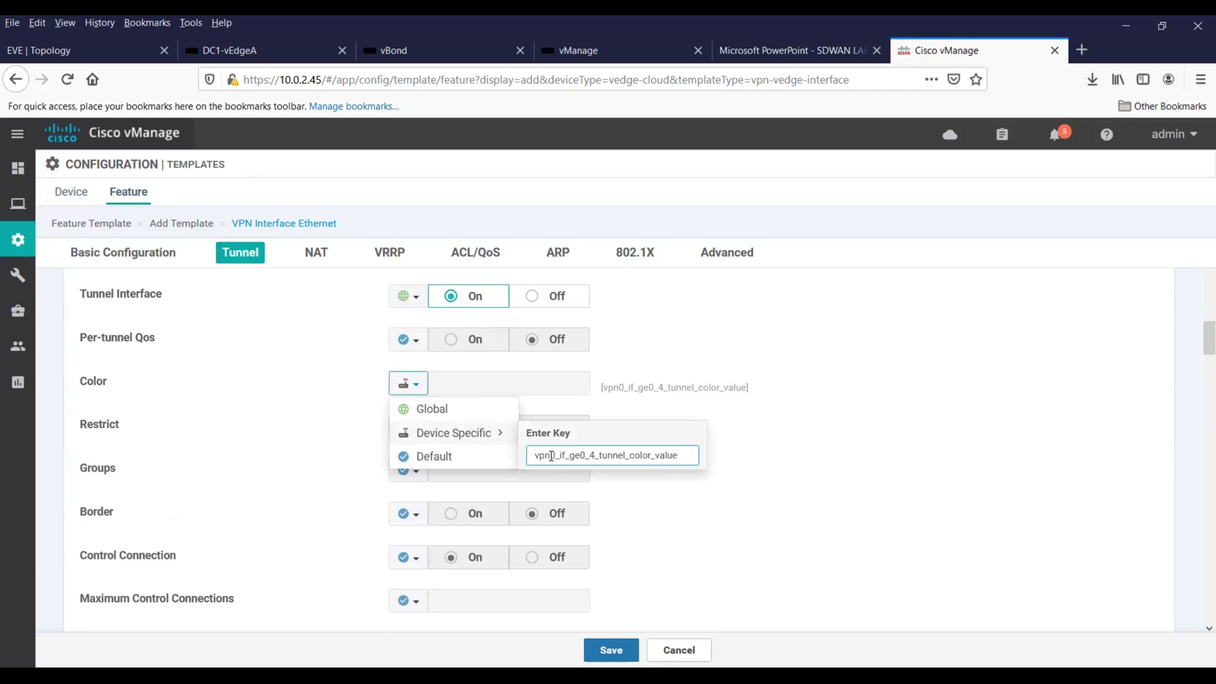
key(BackSpace)
key(BackSpace)
key(BackSpace)
key(BackSpace)
key(BackSpace)
key(BackSpace)
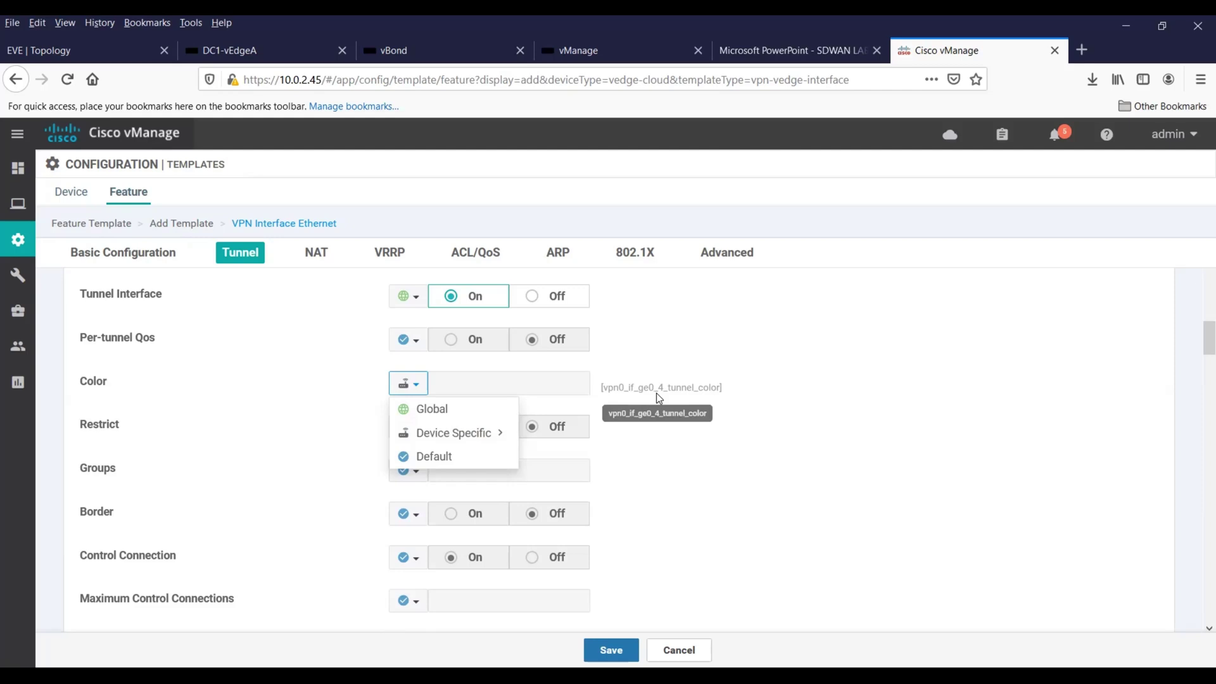
click(848, 341)
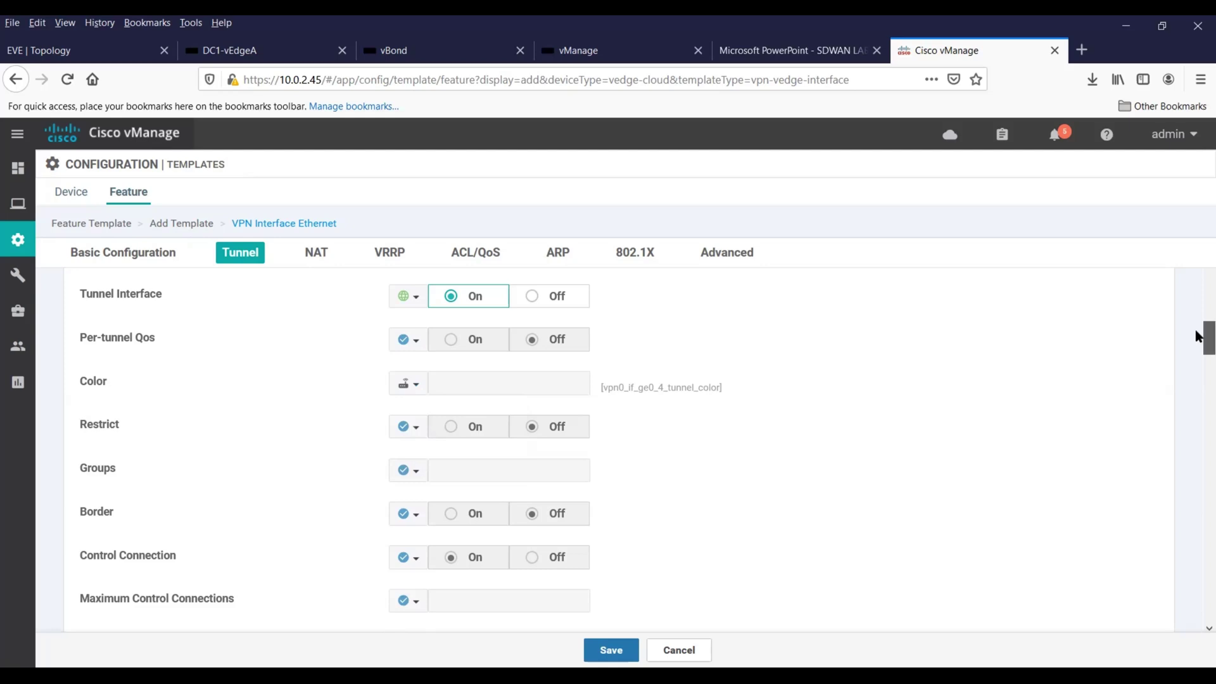
Save the feature template for the ge0/4 tunnel interface with the remaining options at their defaults.
drag(1197, 336, 1197, 608)
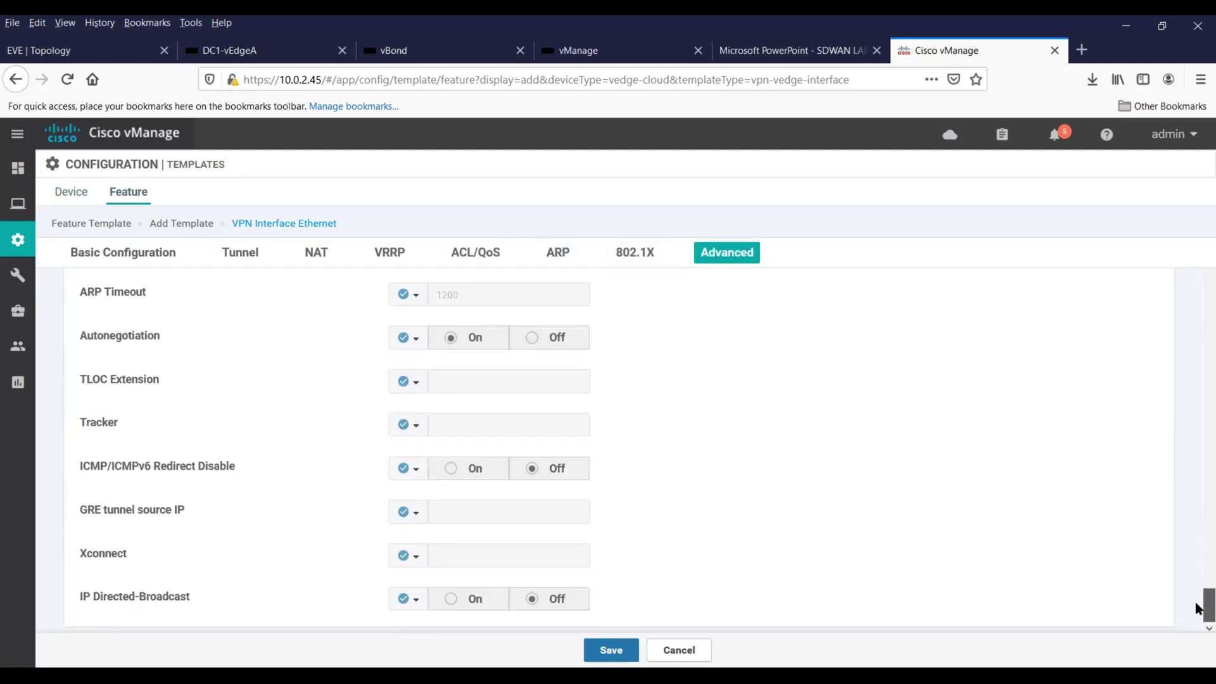
click(607, 654)
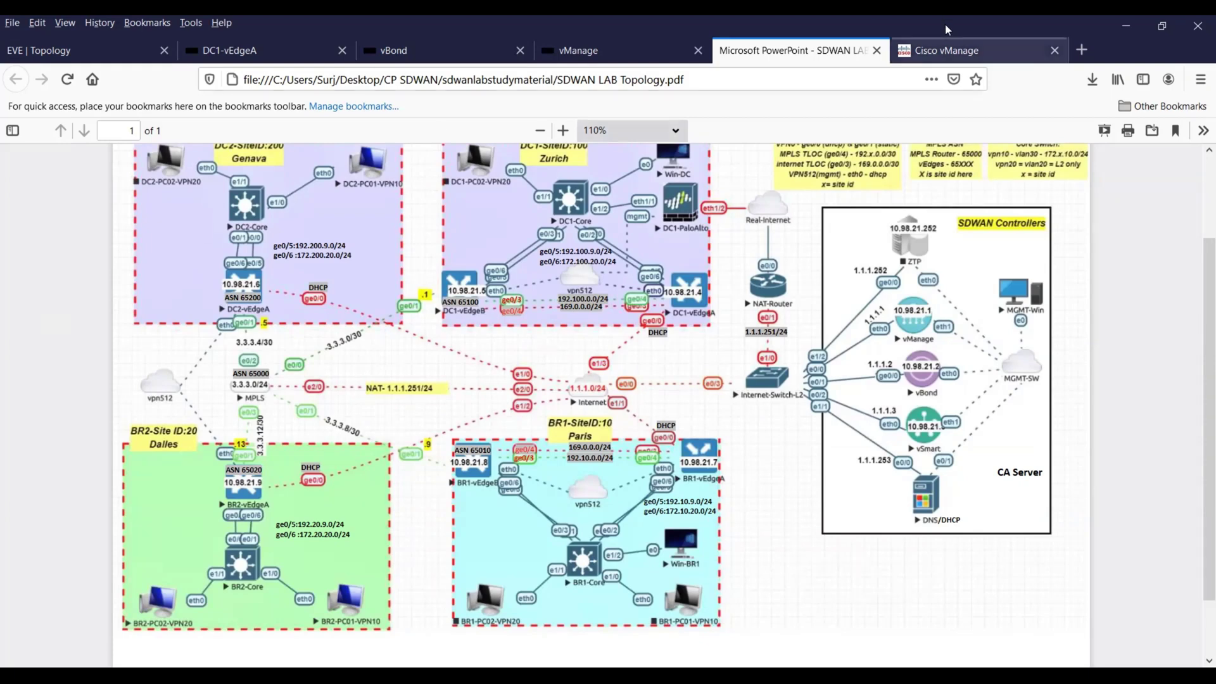
Return to vManage and start a new BGP feature template for the vEdge Cloud device model.
click(945, 50)
click(96, 231)
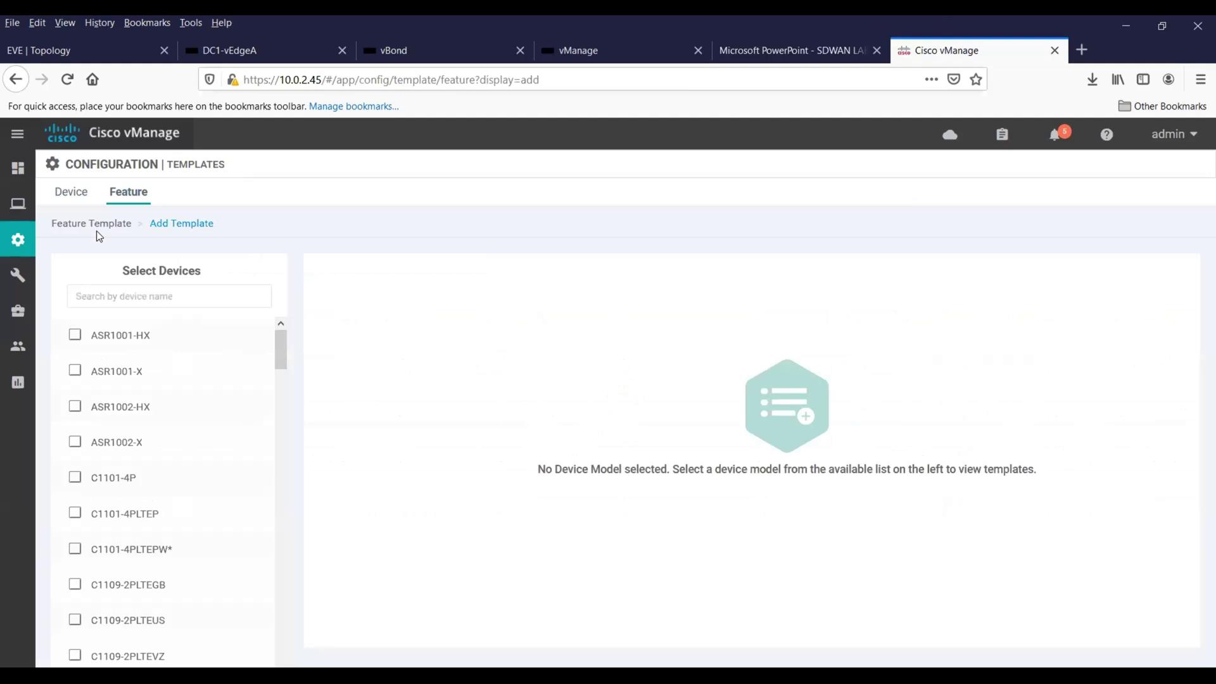
click(137, 300)
text(vedg)
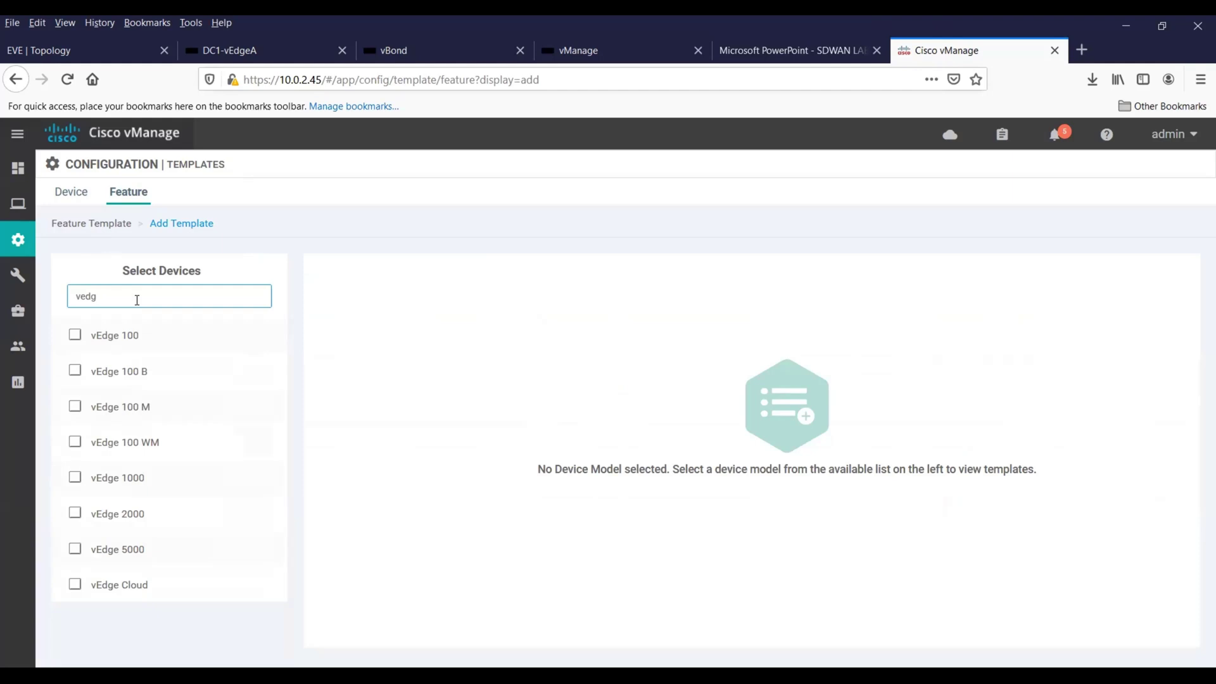
click(74, 584)
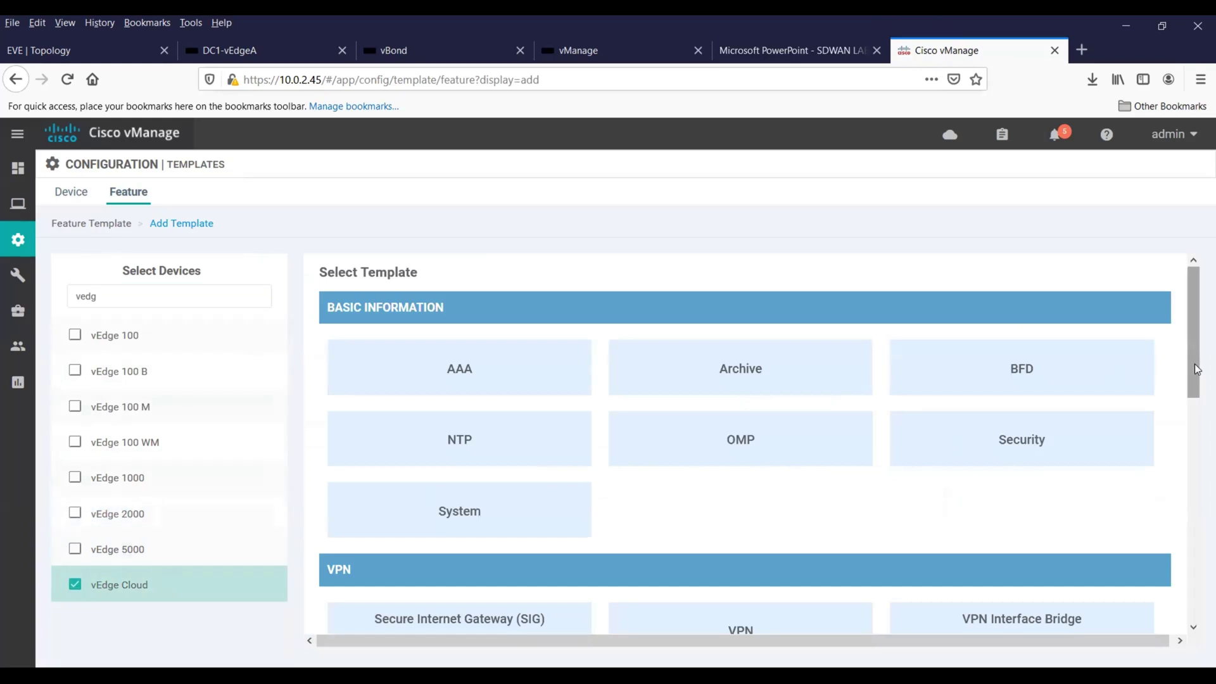
drag(1194, 365, 1197, 554)
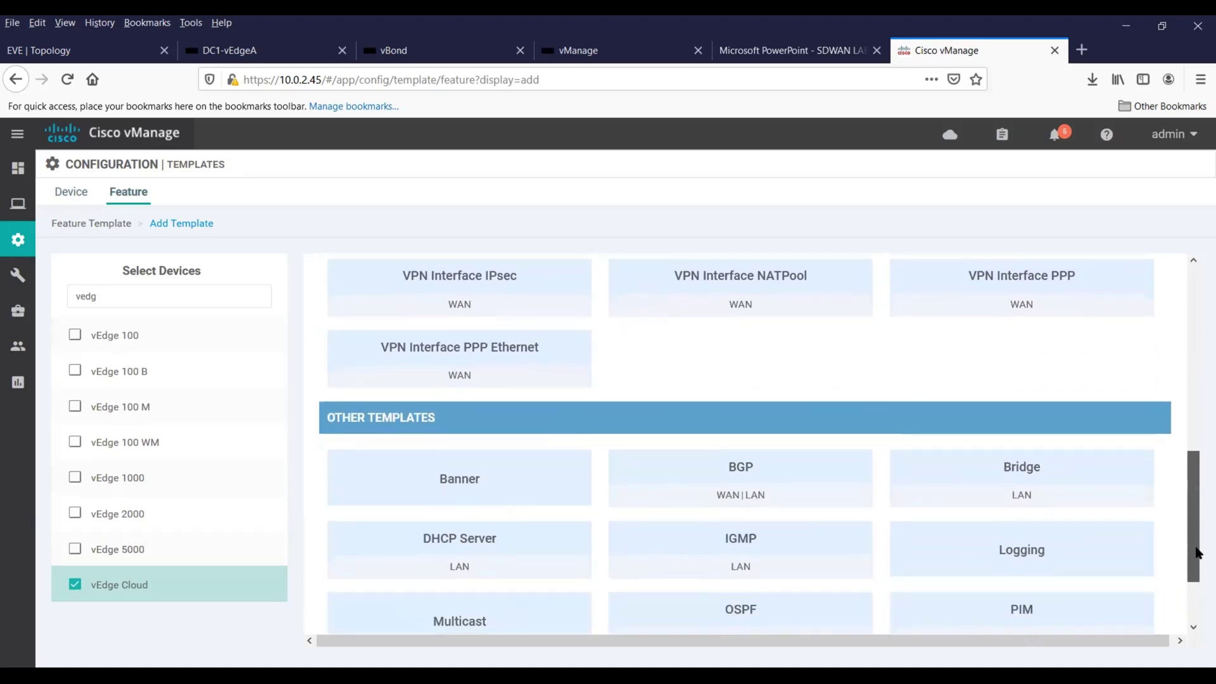
click(751, 475)
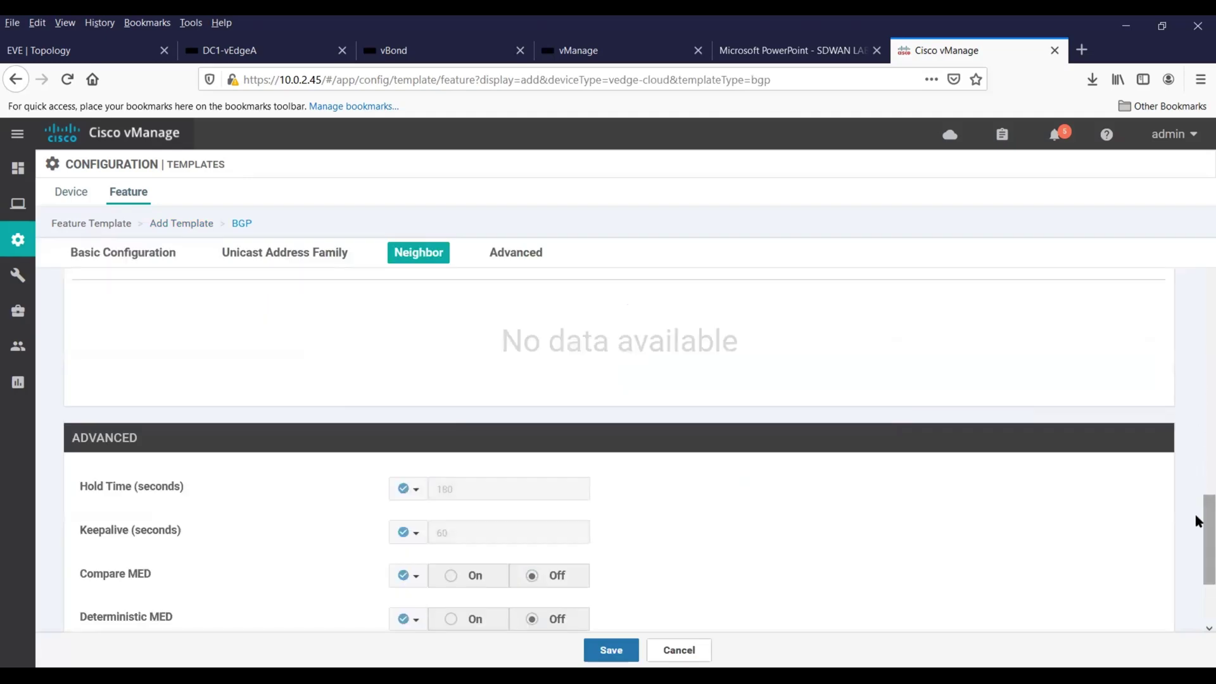
Enter vEdge_VPN0_BGP as both the template name and the description of the BGP template.
drag(1198, 505, 1198, 216)
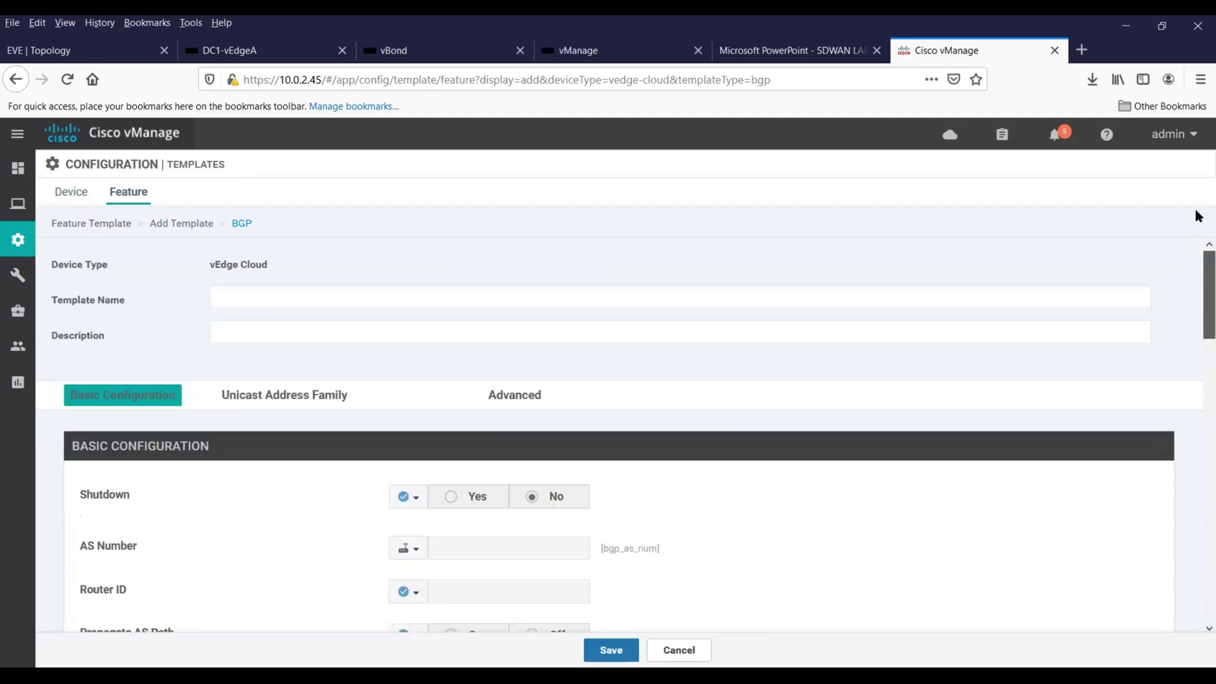
click(399, 294)
text(vEdg)
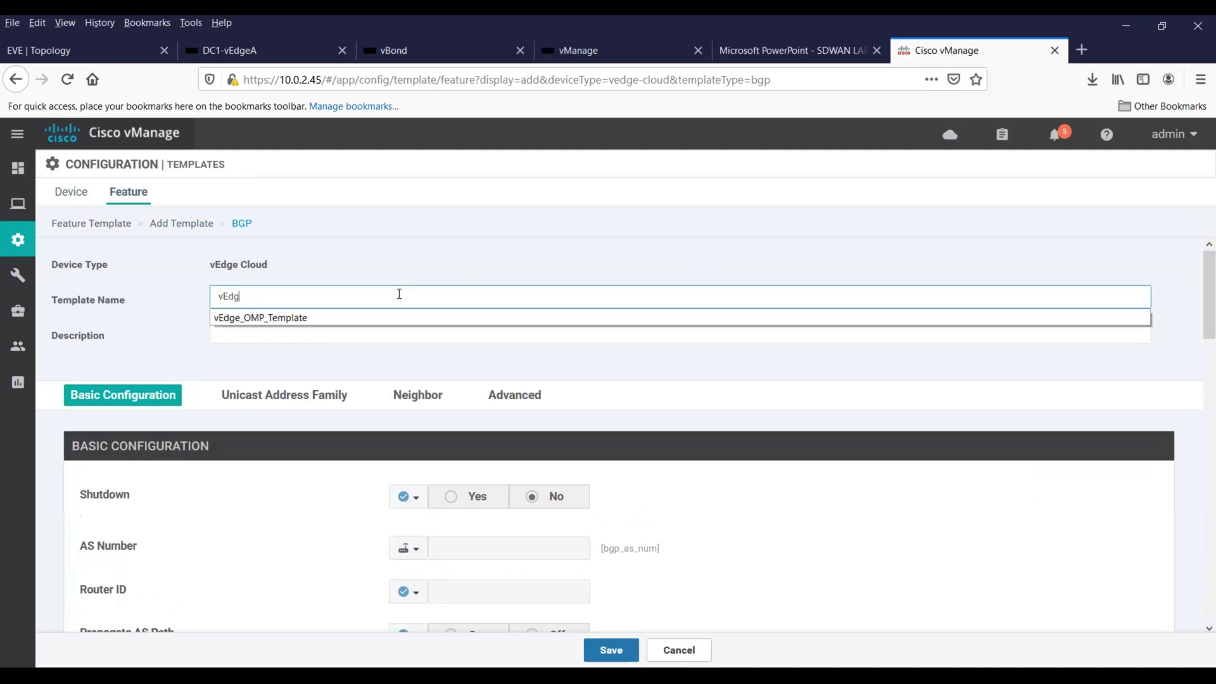
text(e_v)
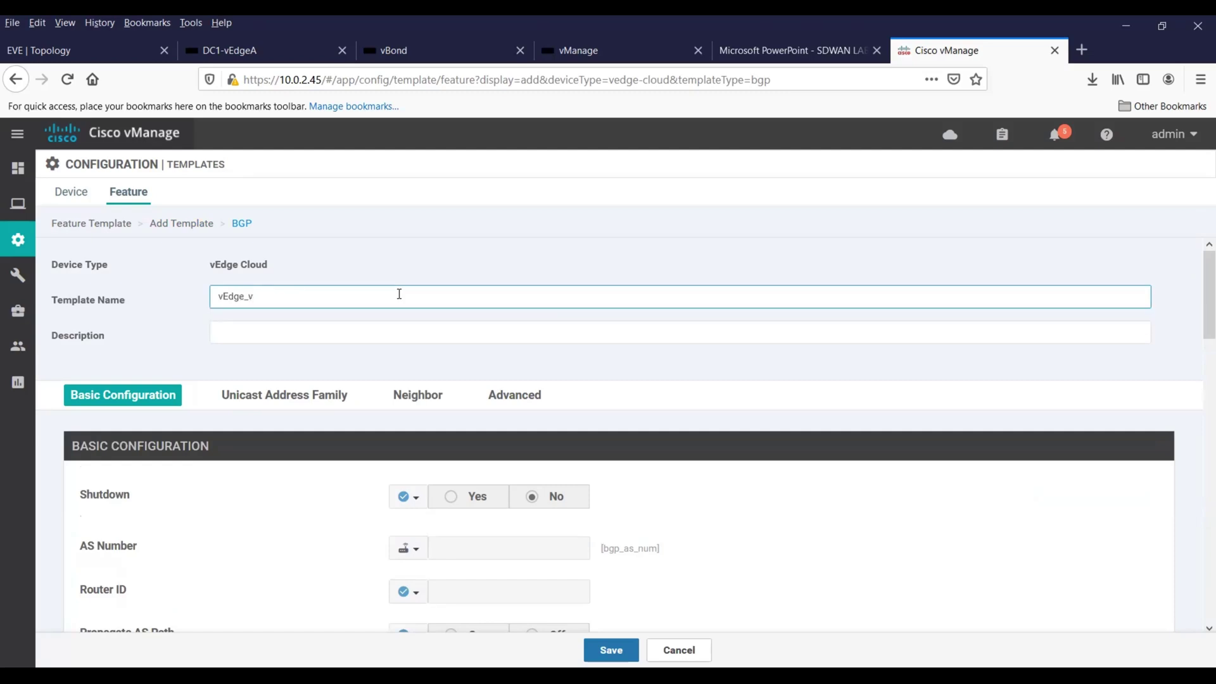
key(BackSpace)
text(VPN0)
text(_)
text(BGP)
text(_Te)
key(BackSpace)
key(BackSpace)
key(BackSpace)
drag(339, 296, 208, 294)
key(ctrl+c)
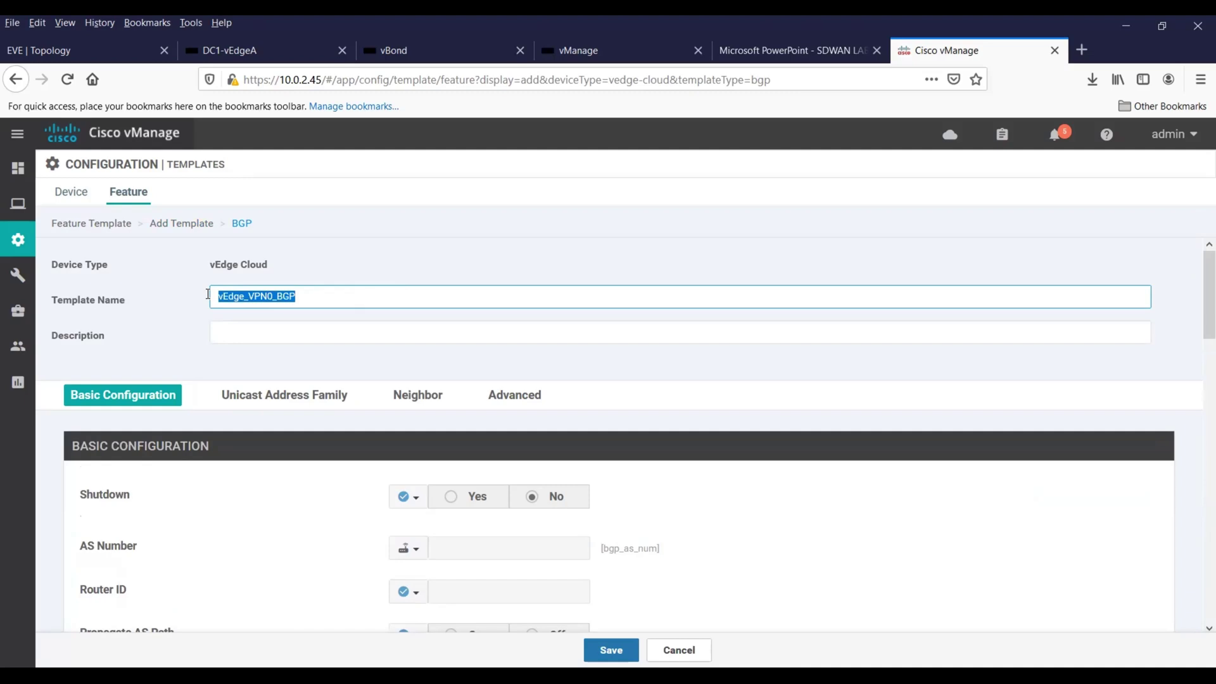
click(238, 333)
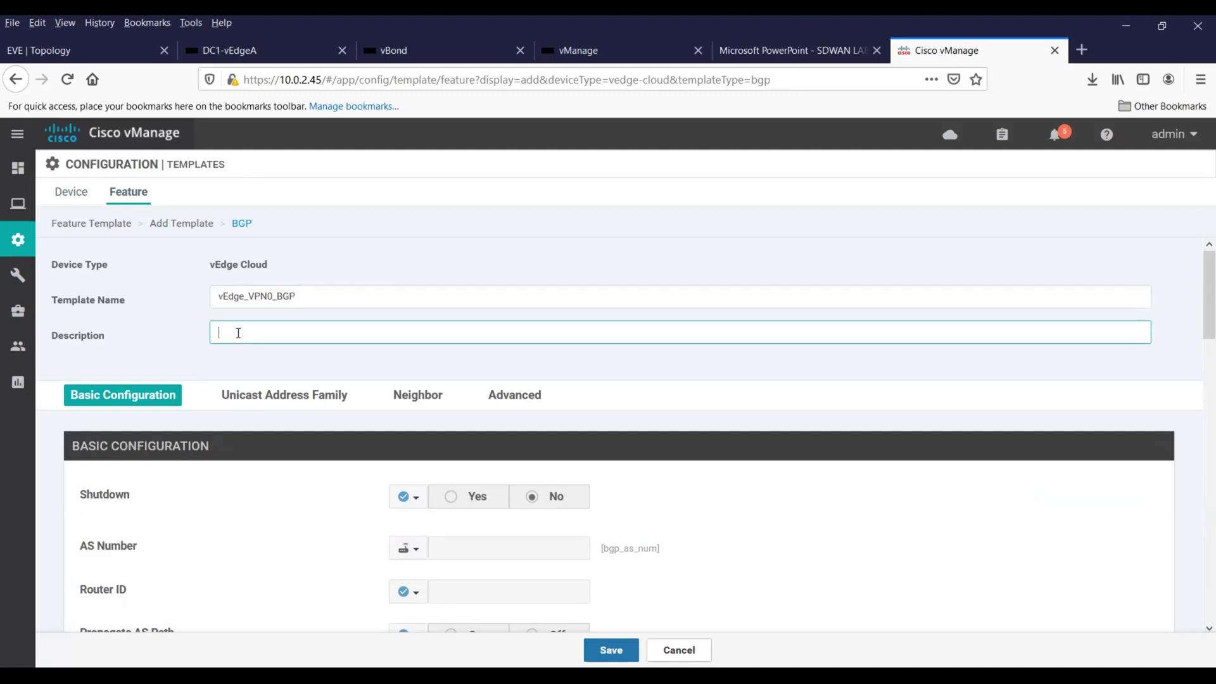
key(ctrl+v)
Make BGP Shutdown and Router ID device specific with the keys bgp_shutdown and bgp_router_id.
click(417, 500)
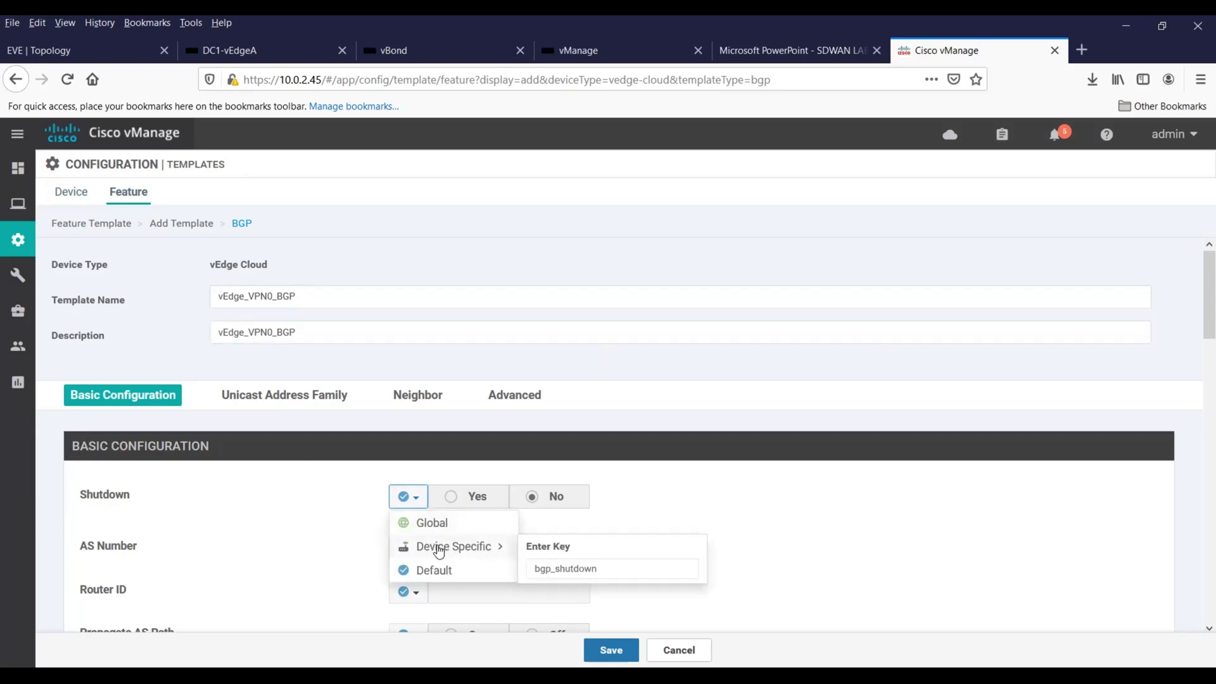
click(482, 549)
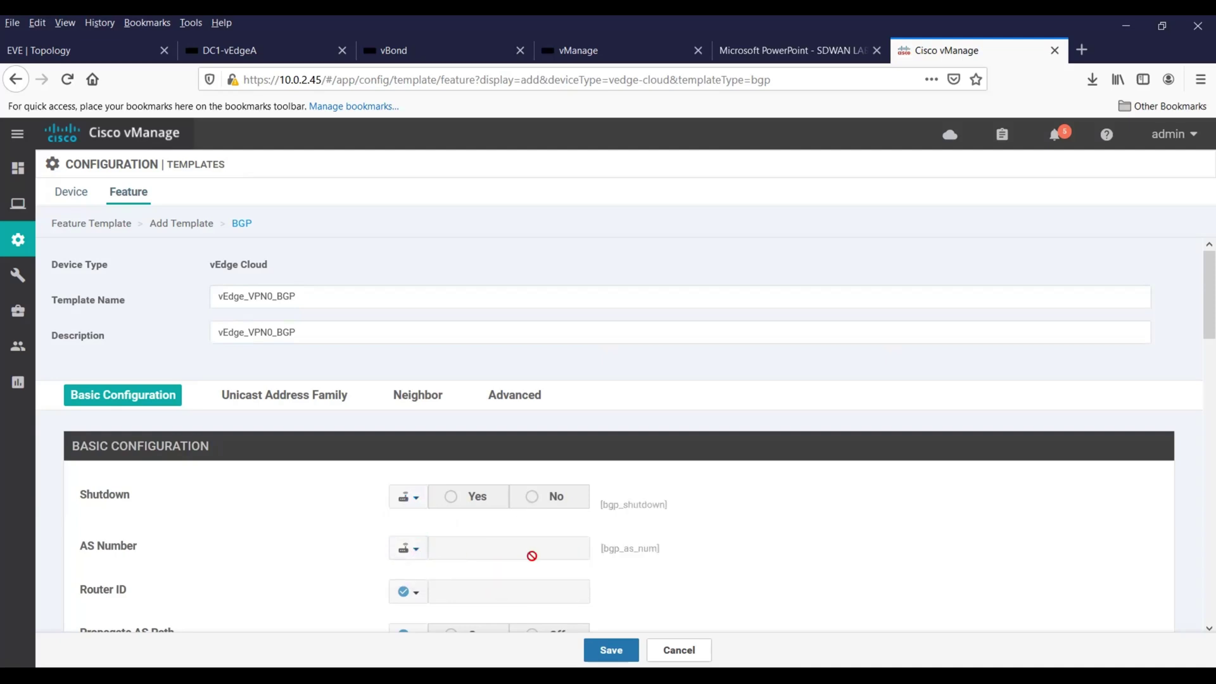
drag(1197, 330, 1199, 379)
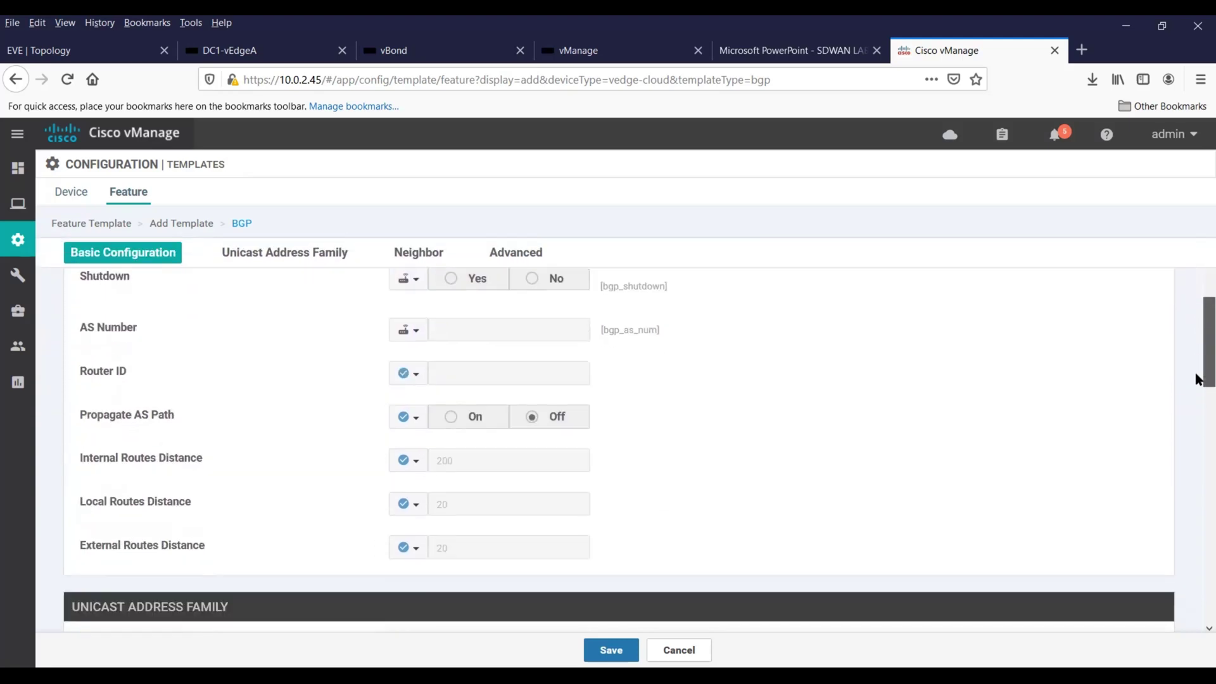
click(413, 374)
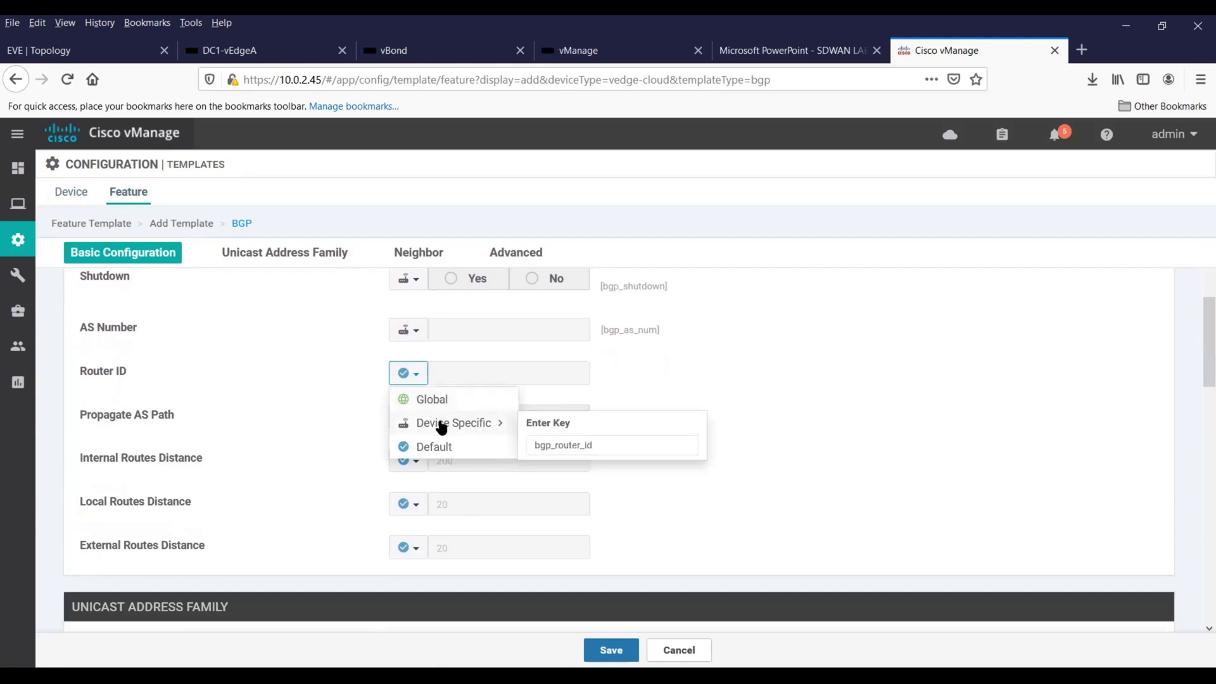
click(481, 423)
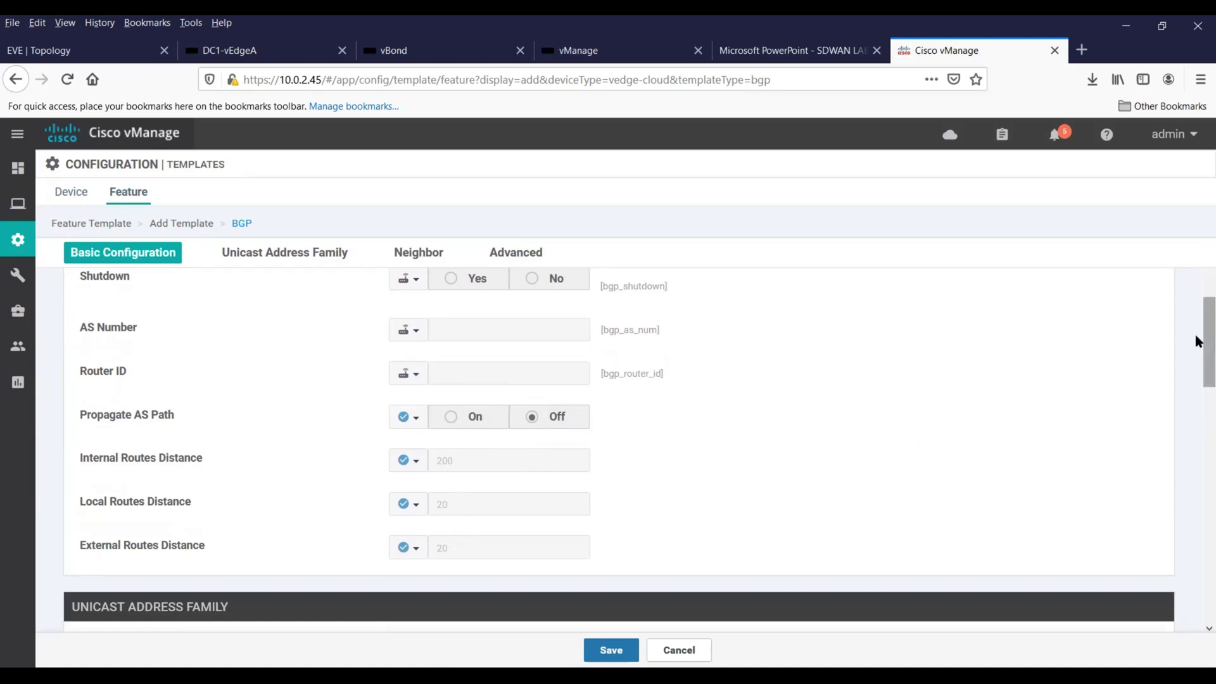
Add an IPv4 unicast network whose prefix is device specific with the key bgp_network_address_prefix.
drag(1199, 342, 1199, 423)
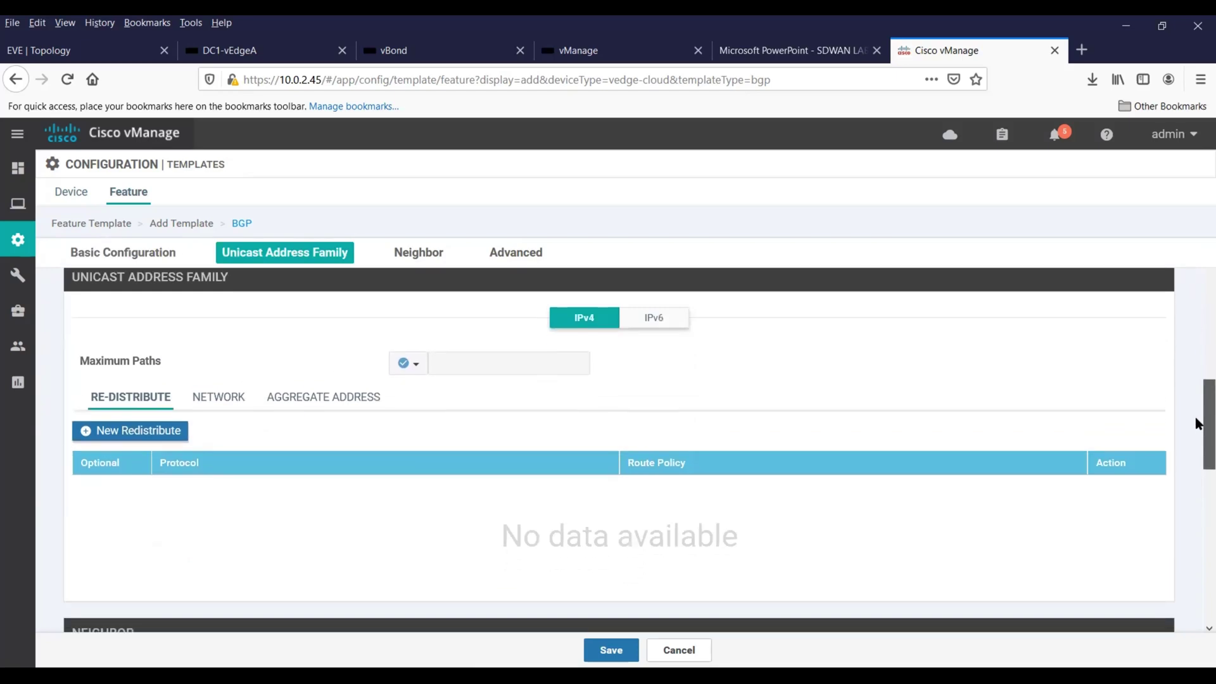
click(228, 406)
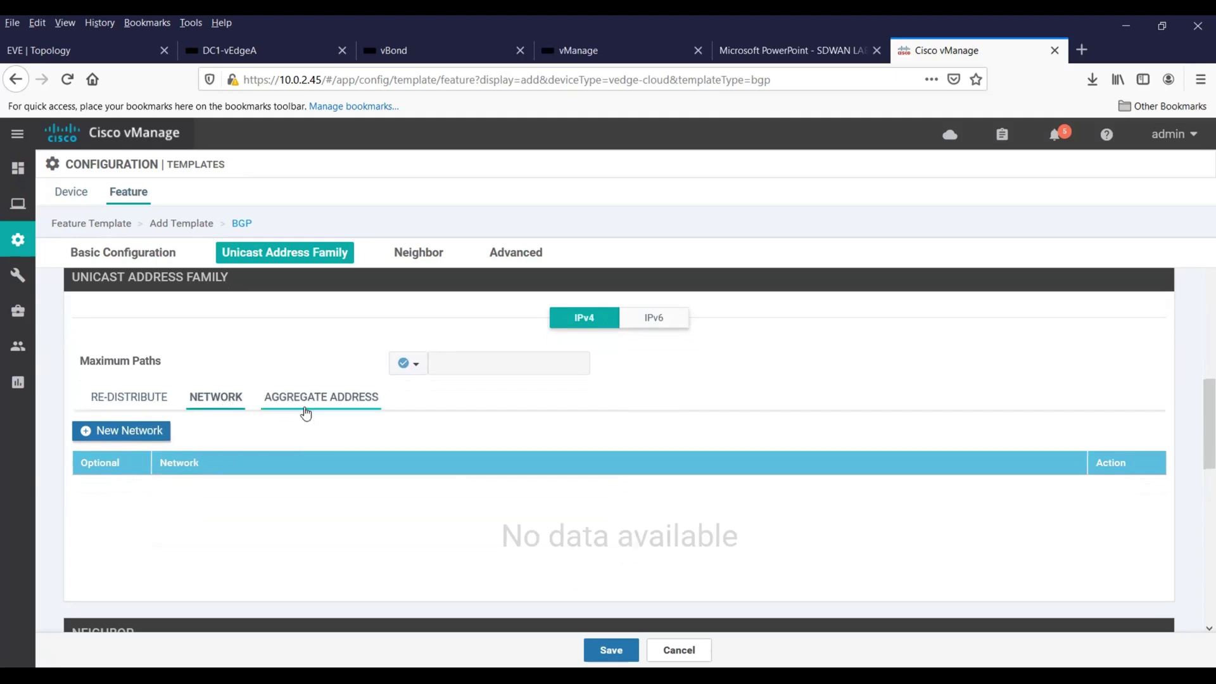
click(145, 435)
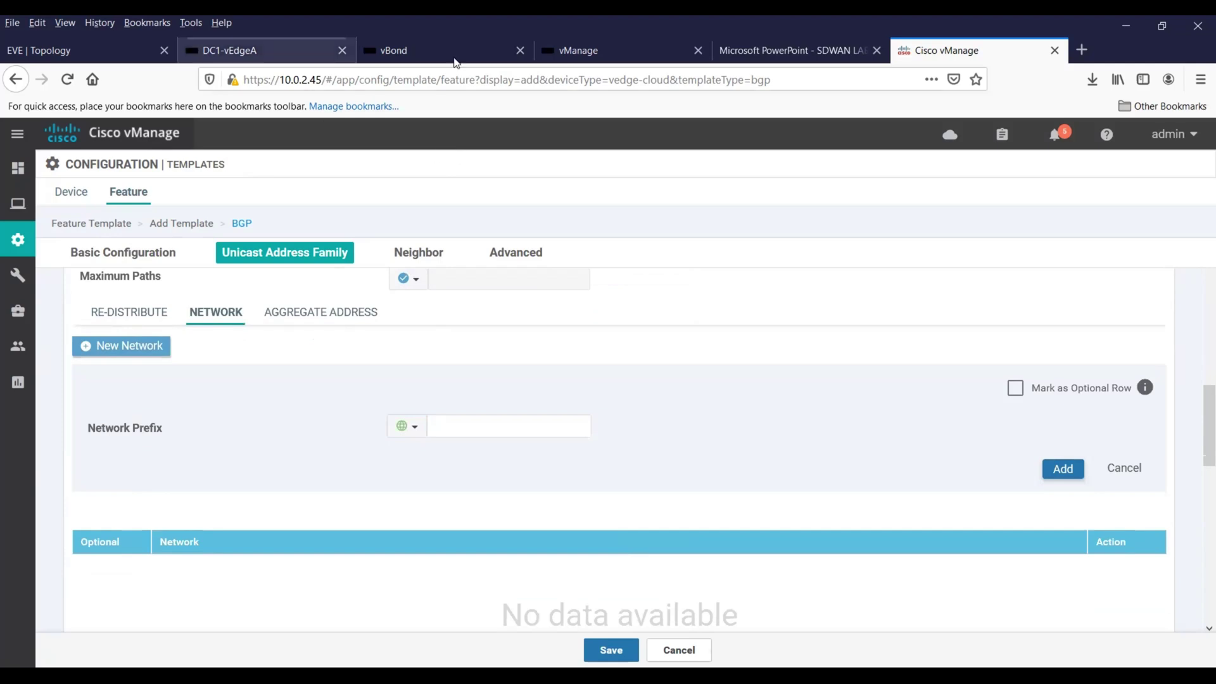
key(ctrl+shift+Tab)
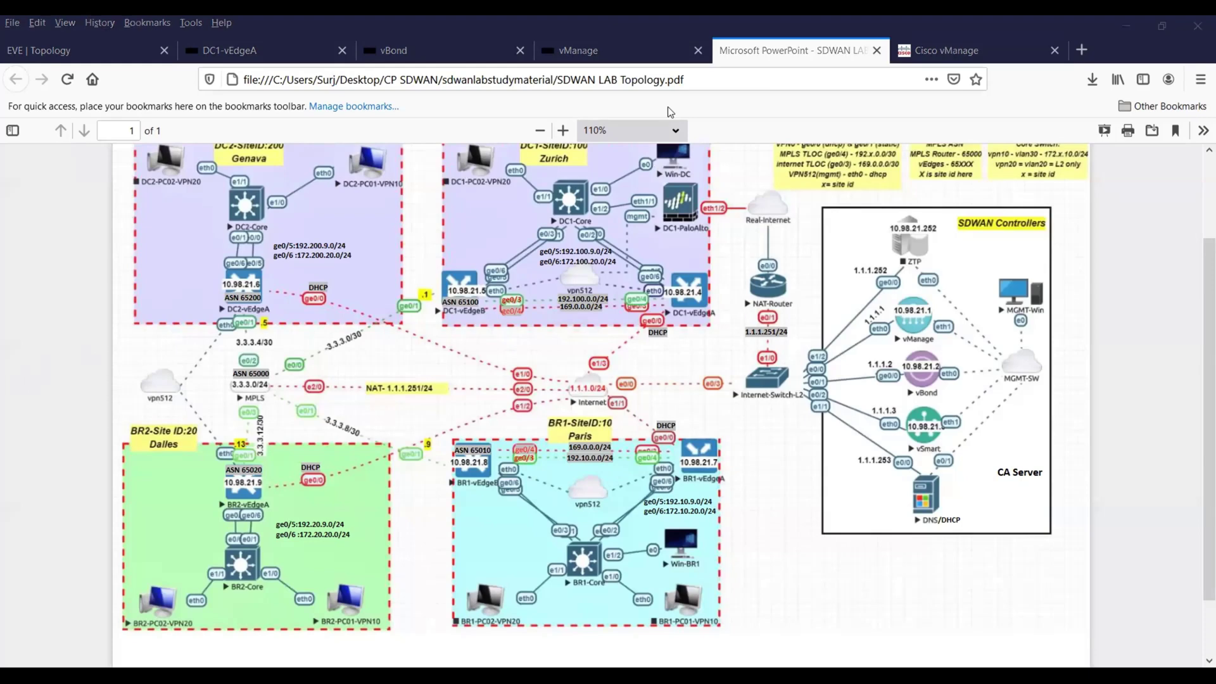
click(955, 50)
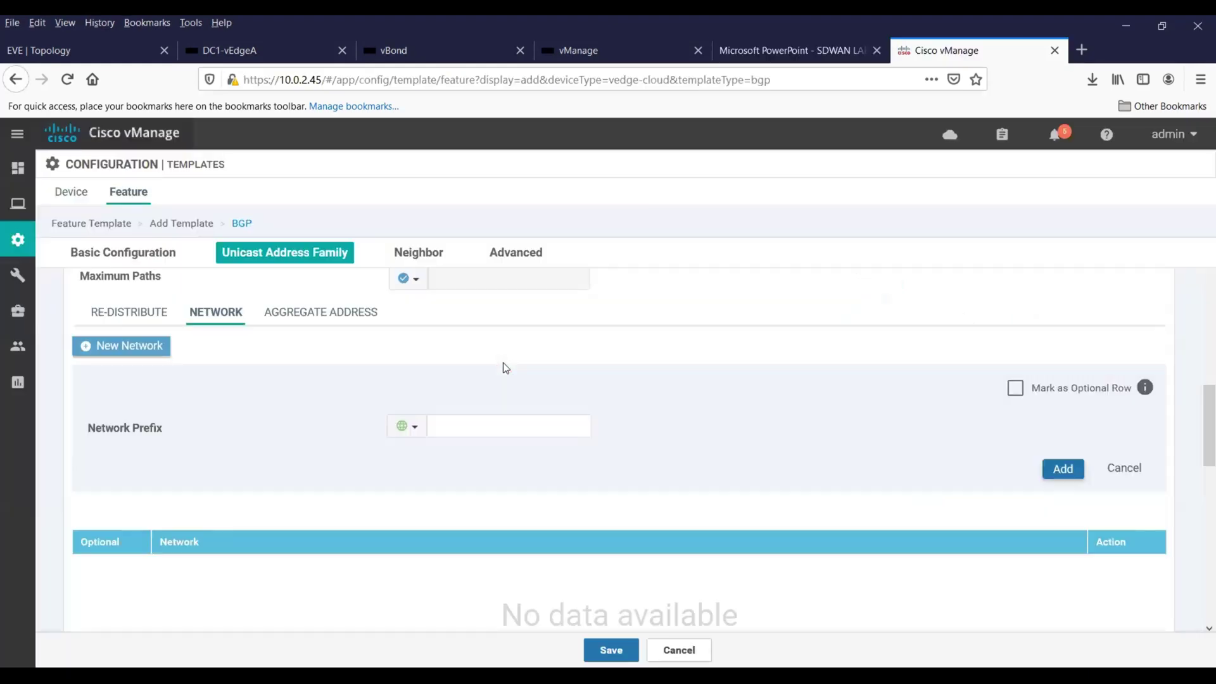
click(413, 427)
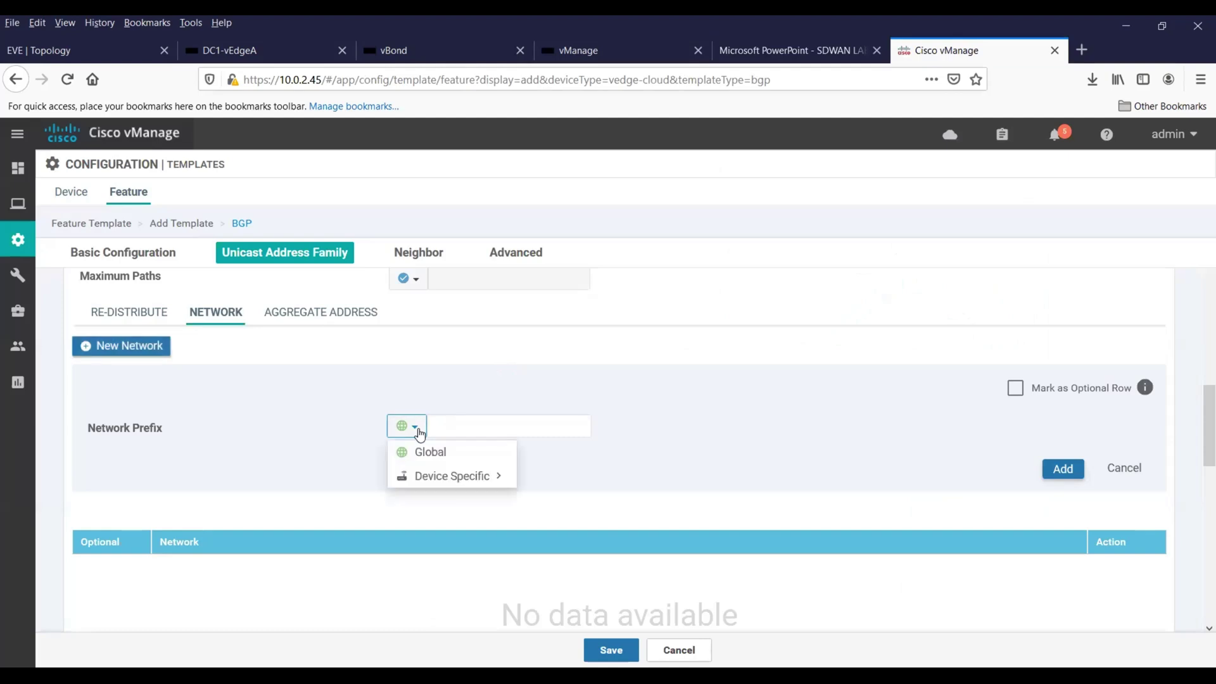
mouse_move(433, 483)
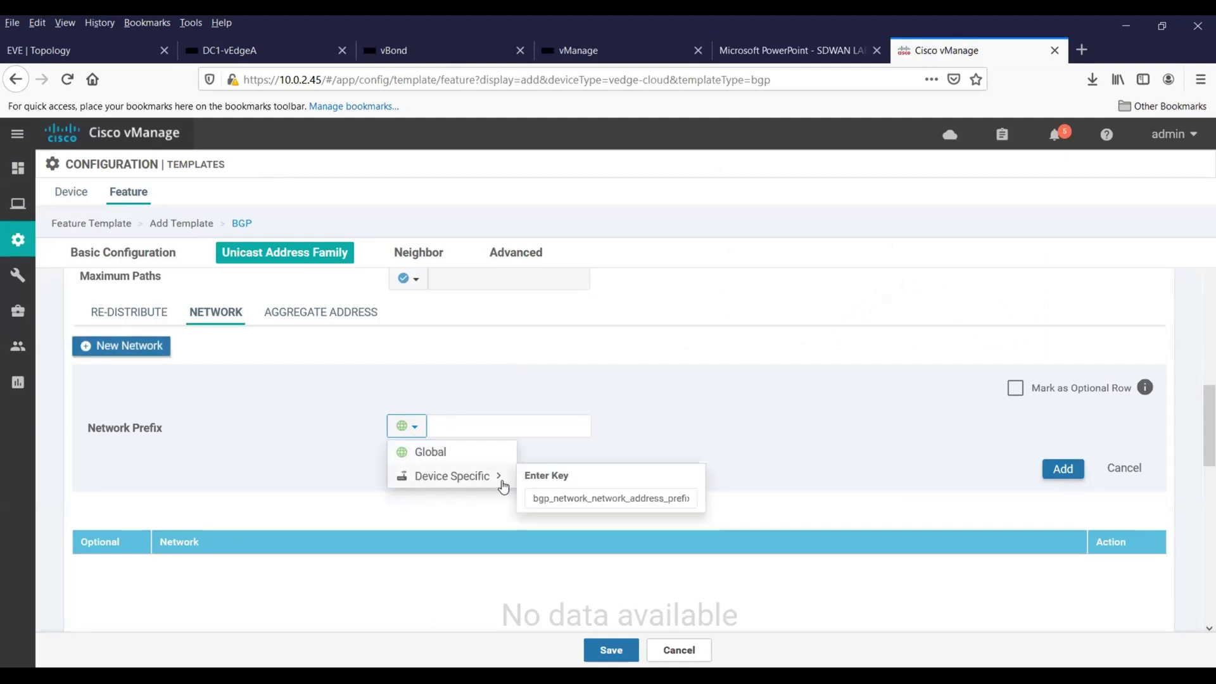
click(627, 500)
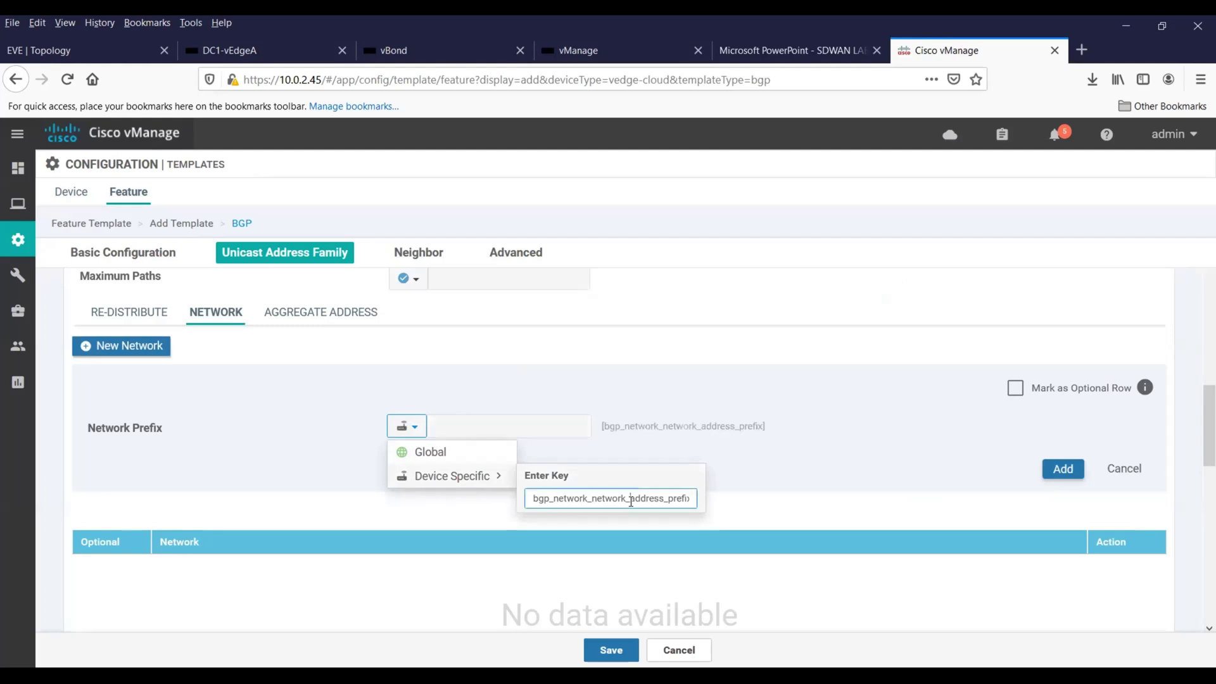
key(BackSpace)
key(BackSpace)
key(BackSpace)
key(BackSpace)
key(BackSpace)
key(BackSpace)
key(BackSpace)
key(BackSpace)
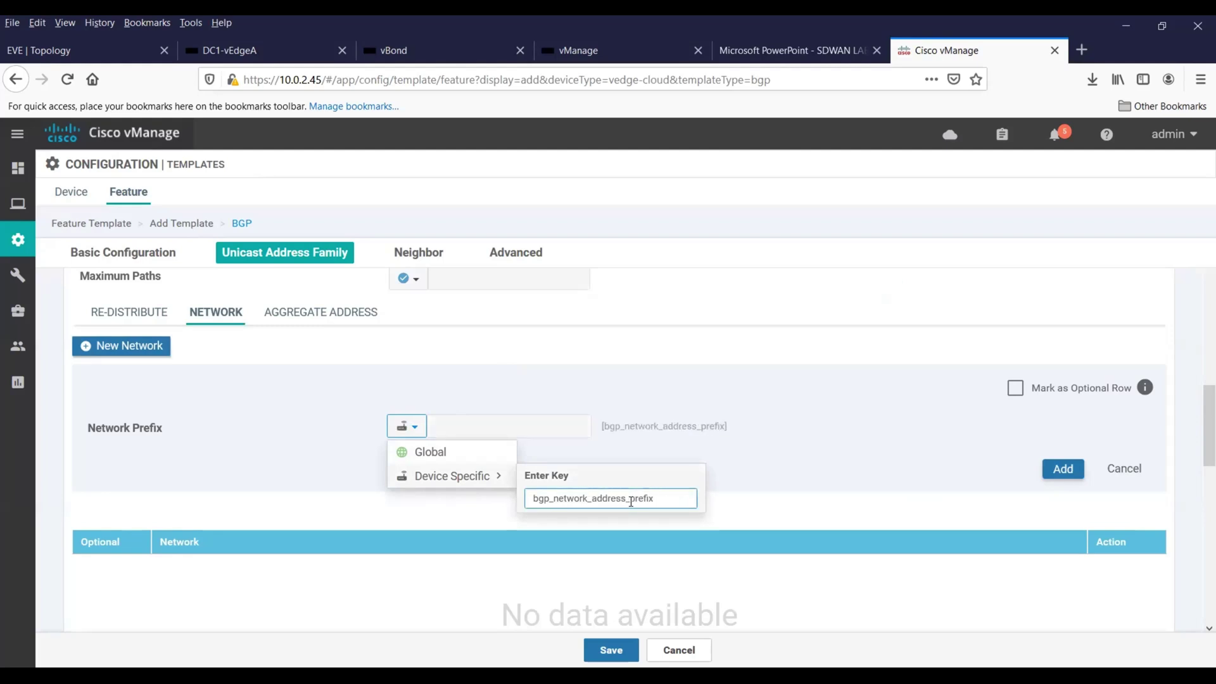
click(757, 506)
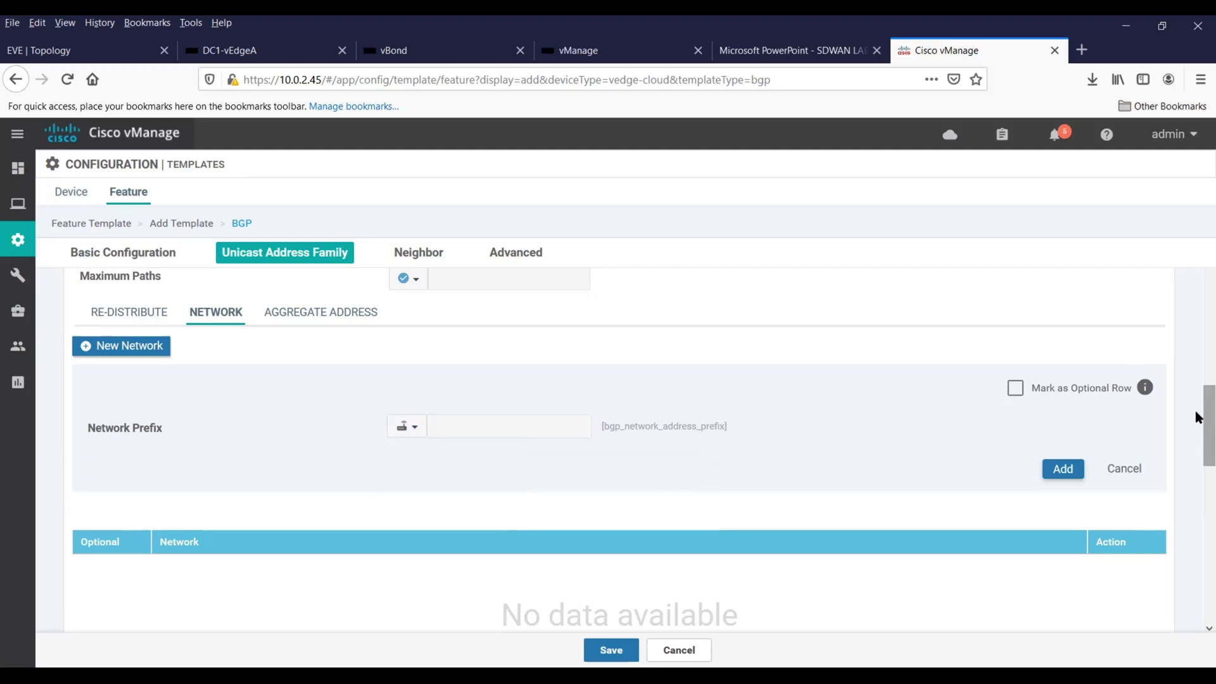
click(1064, 469)
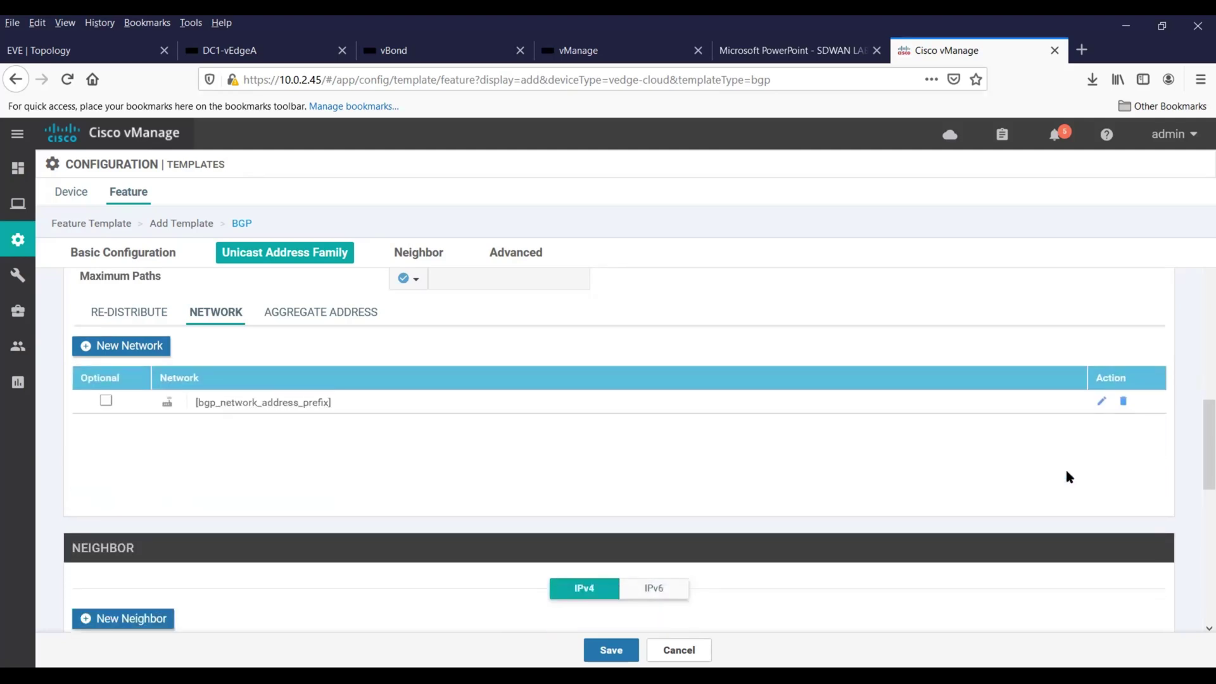
Start a new IPv4 BGP neighbor and make its address device specific with the key bgp_neighbor_address.
drag(1199, 448, 1199, 488)
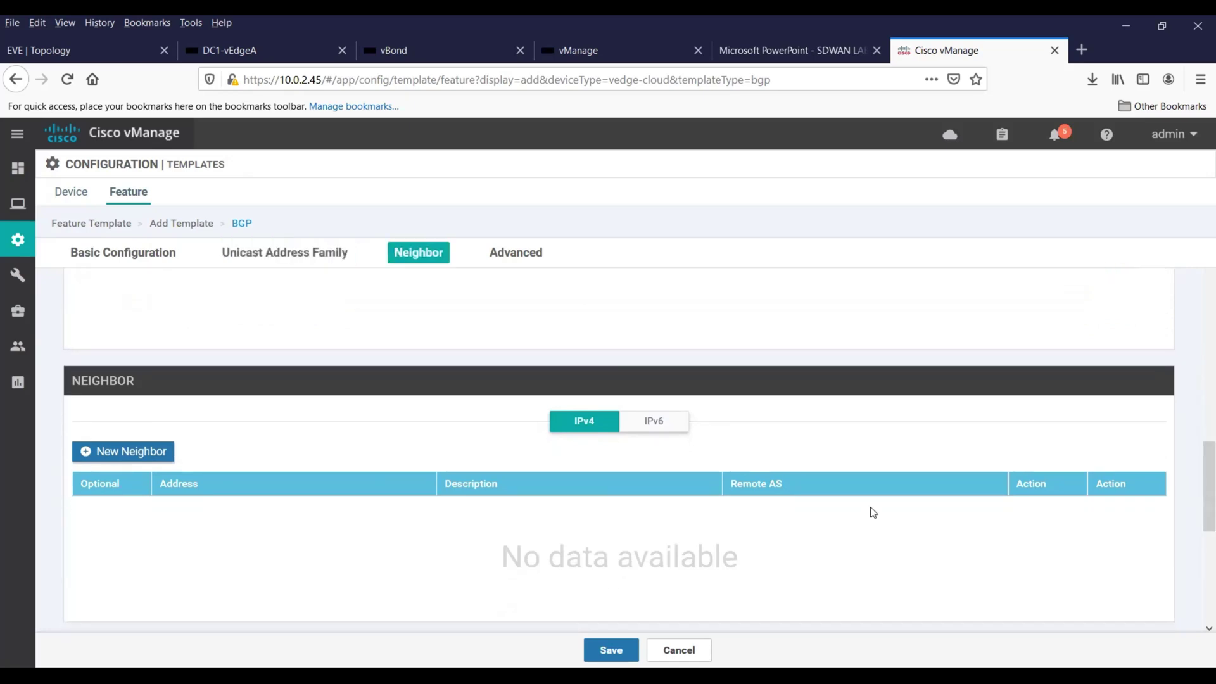
click(135, 454)
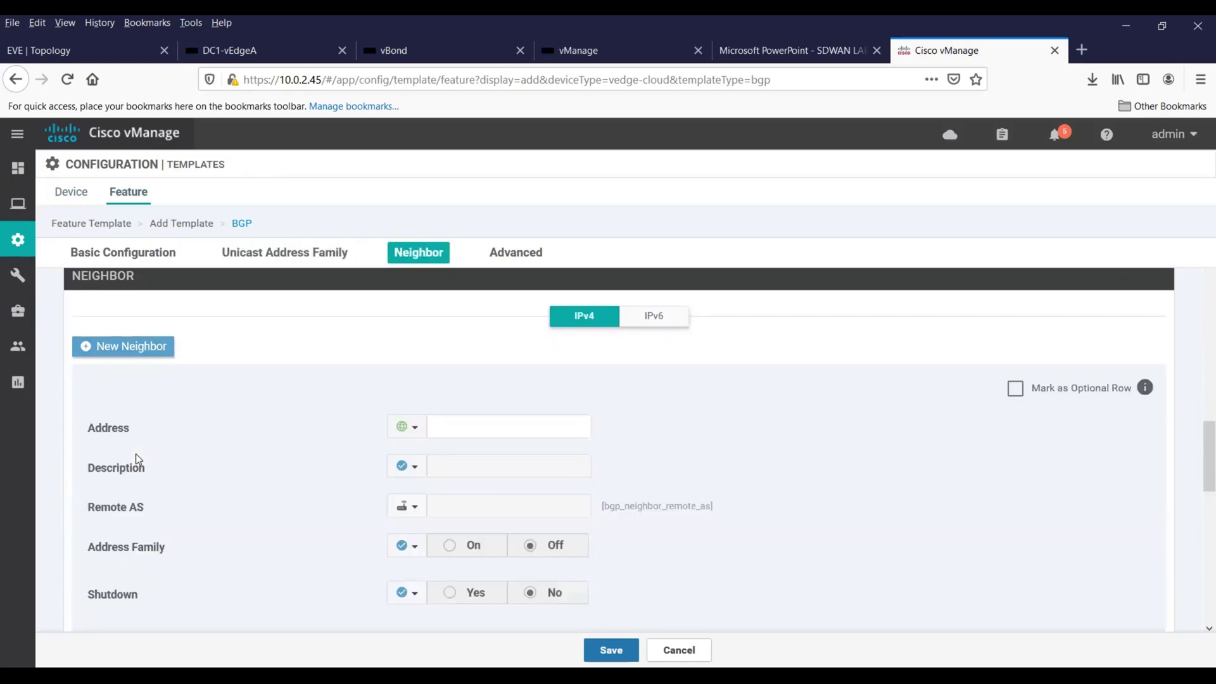
click(407, 427)
mouse_move(436, 476)
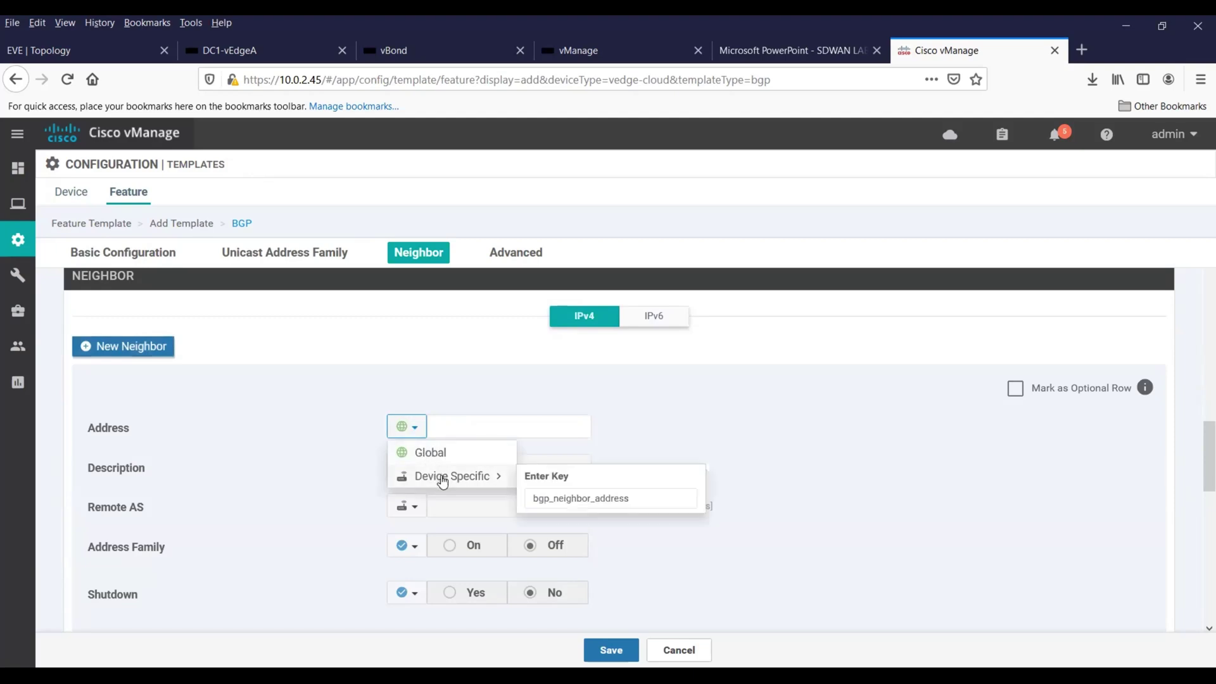
click(556, 499)
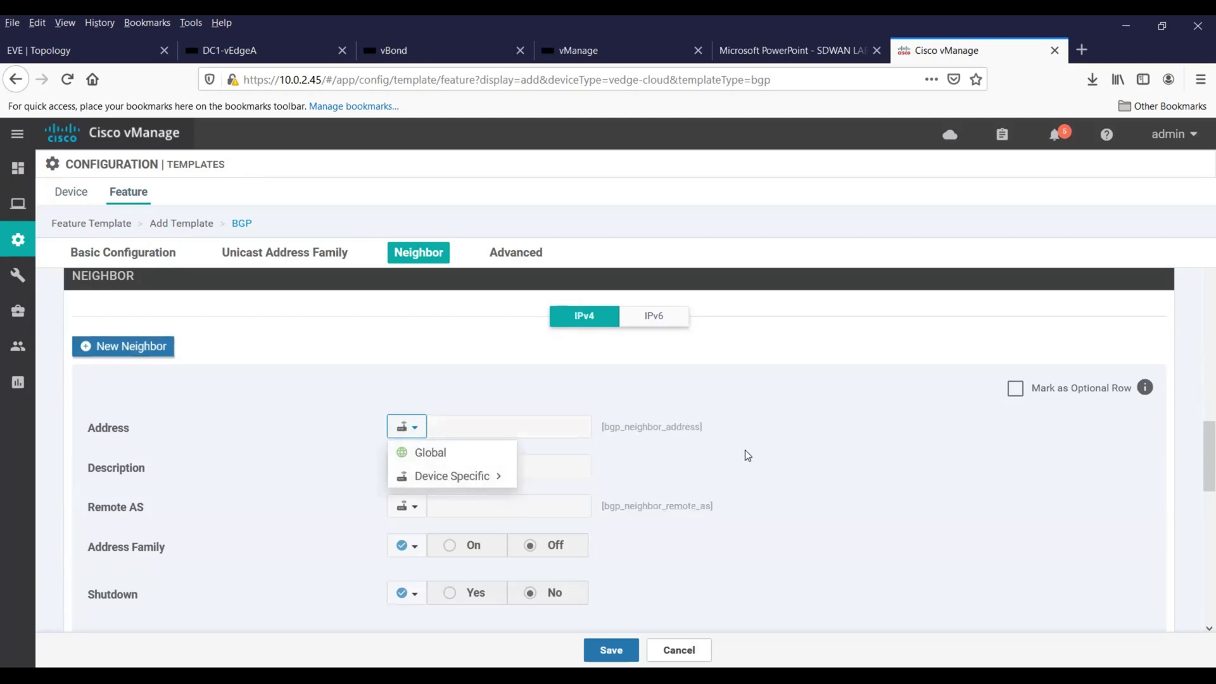
click(765, 450)
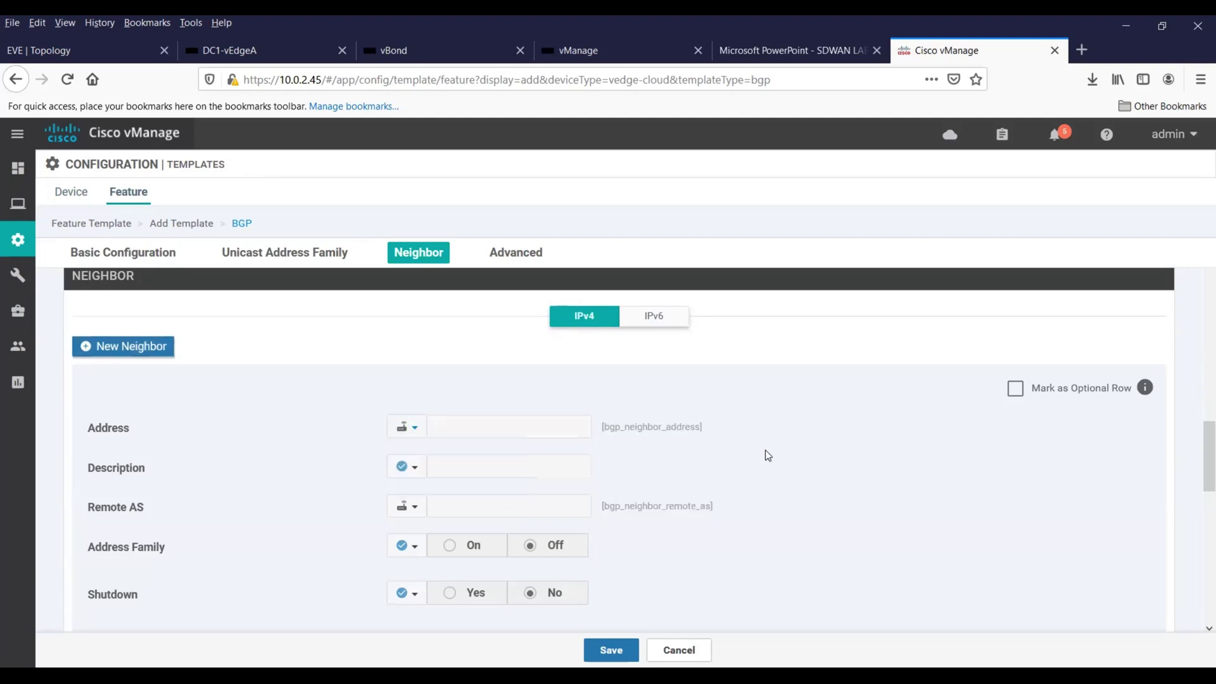
Set the BGP neighbor's description to the global value MPLS-PE.
click(415, 467)
click(430, 500)
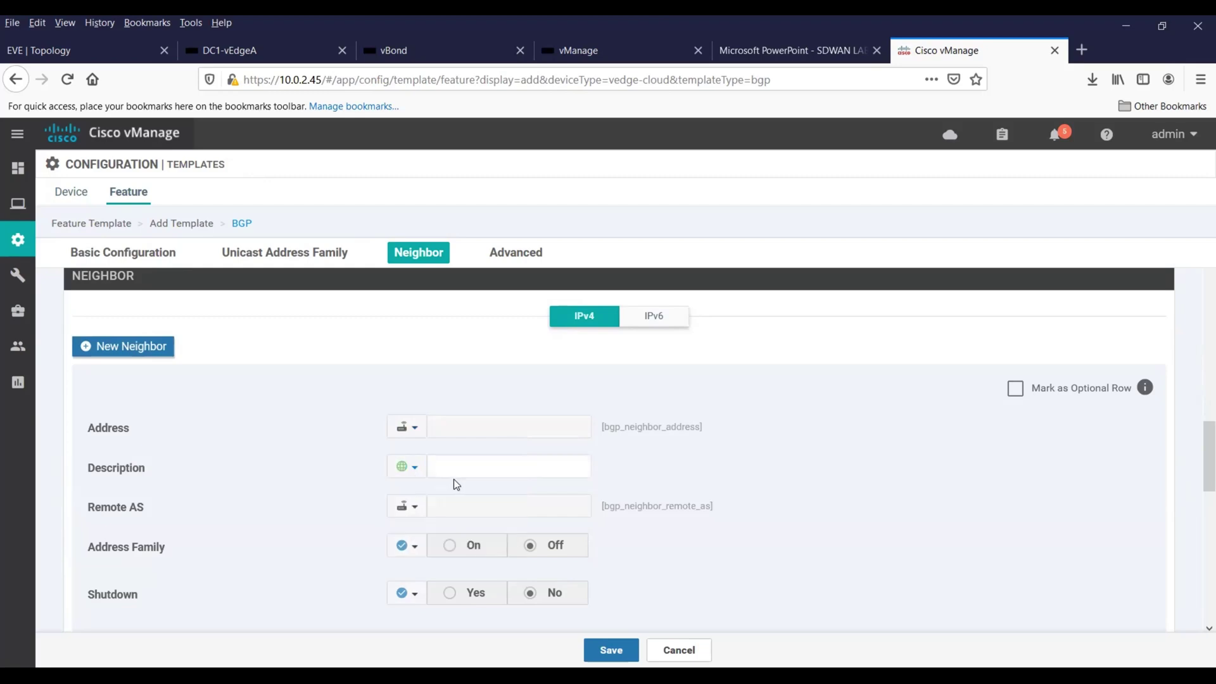
click(458, 466)
text(ML)
text(PL)
text(S-PE)
click(835, 458)
Set the BGP neighbor's Remote AS to the global value 65000 and check it against the MPLS router in the topology PDF.
click(415, 508)
click(425, 531)
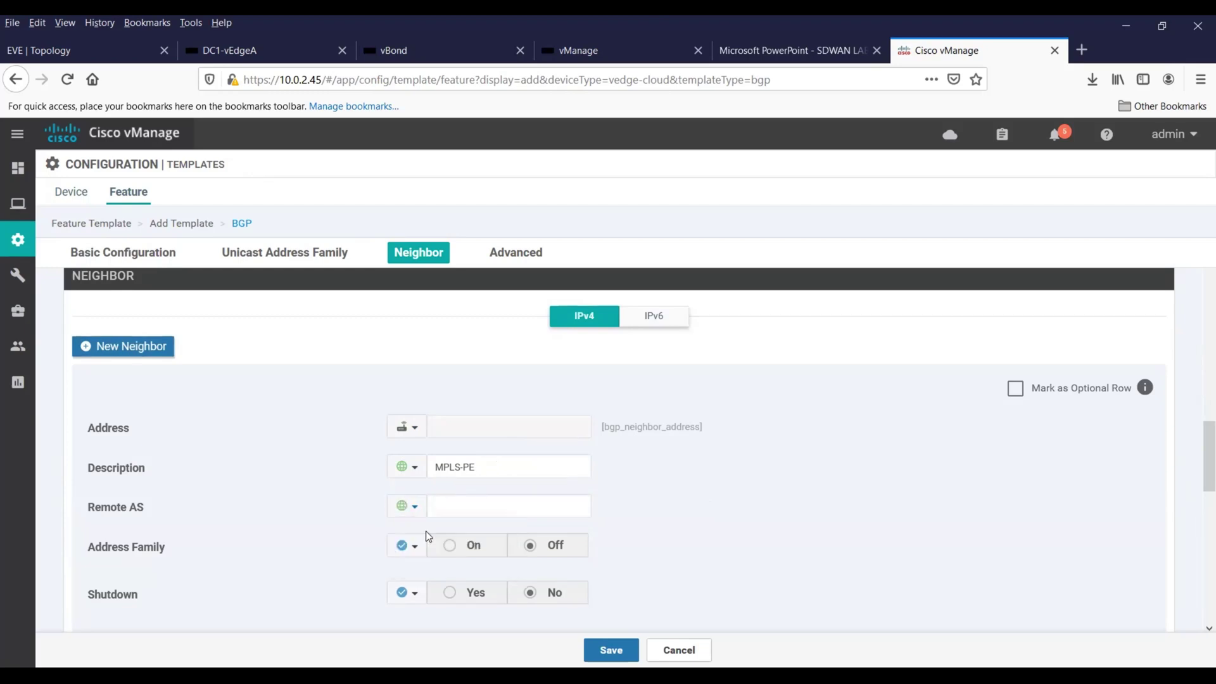
click(455, 508)
text(65000)
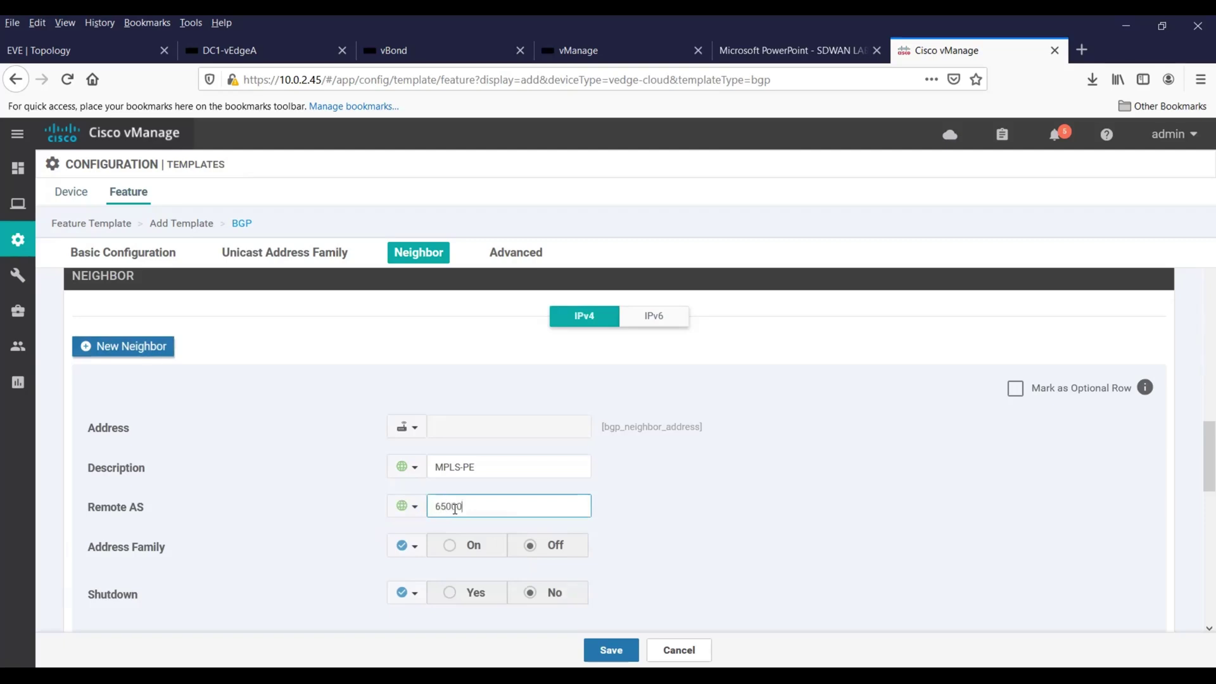
click(765, 50)
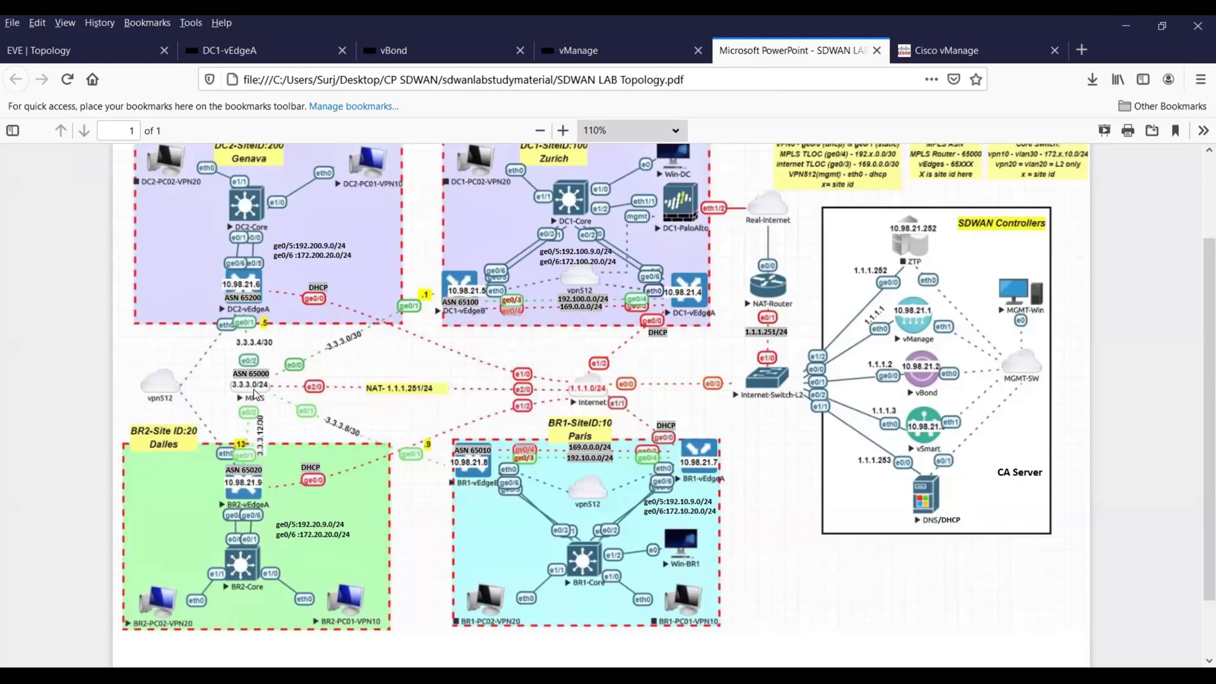
click(944, 55)
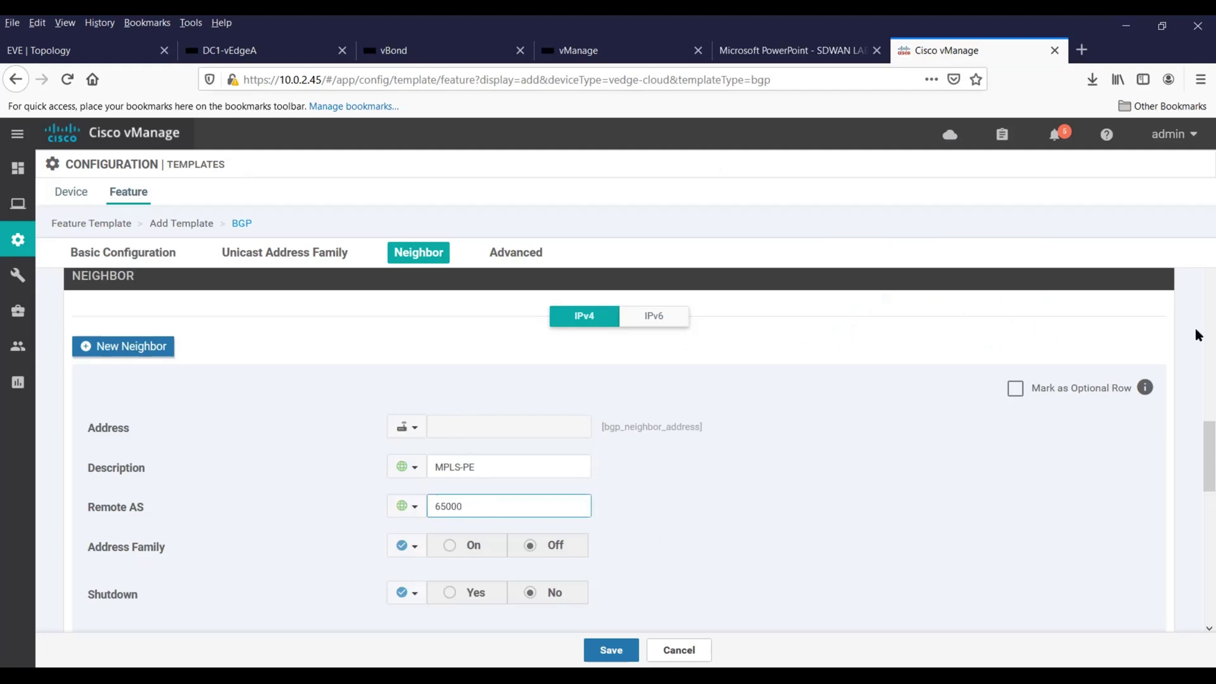
Make the BGP neighbor's Shutdown setting device specific with the key bgp_neighbor_shutdown.
drag(1199, 463, 1202, 489)
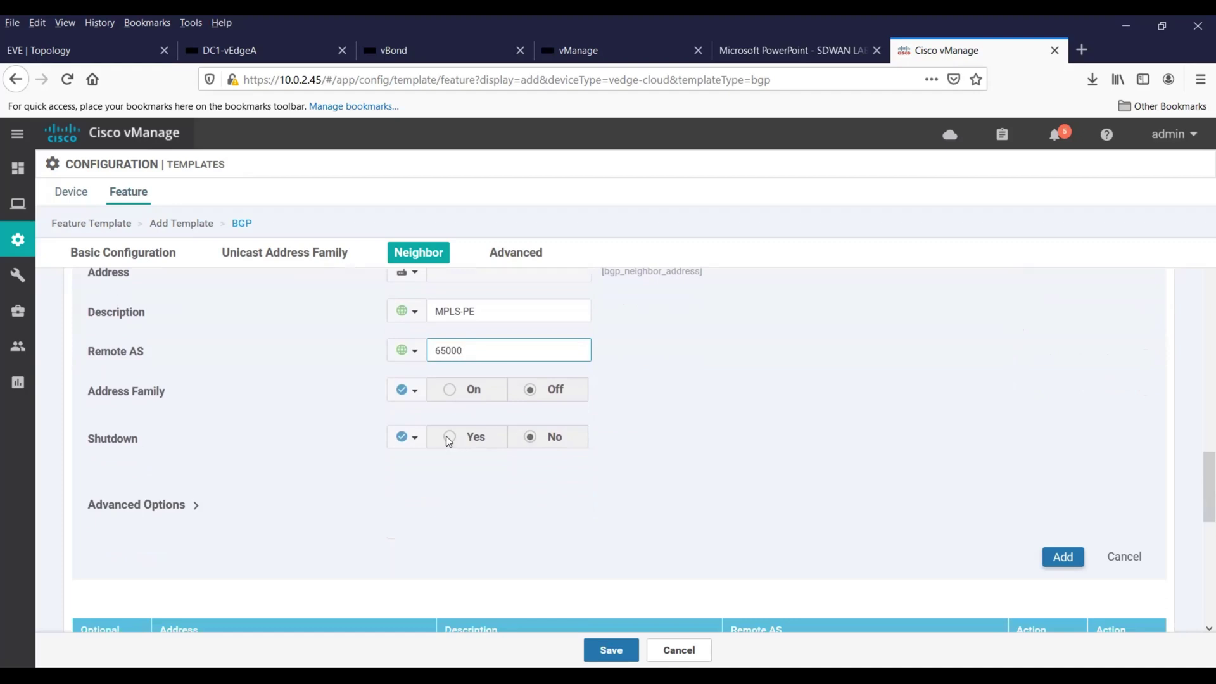
click(409, 438)
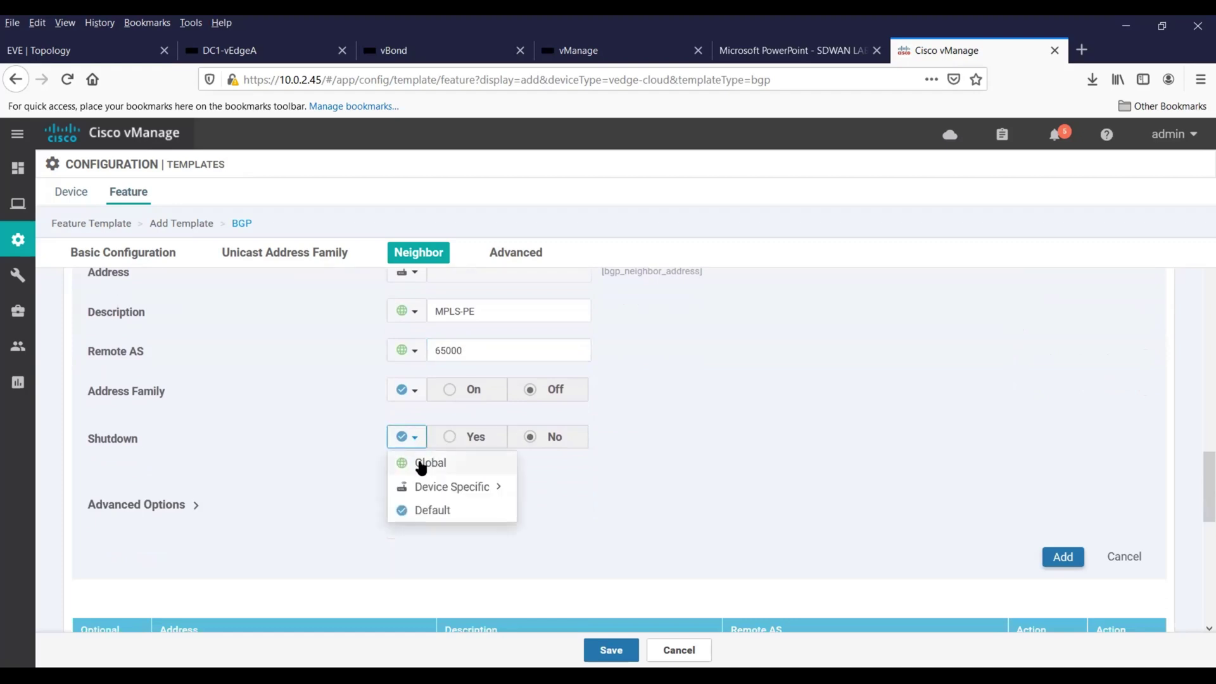
mouse_move(428, 489)
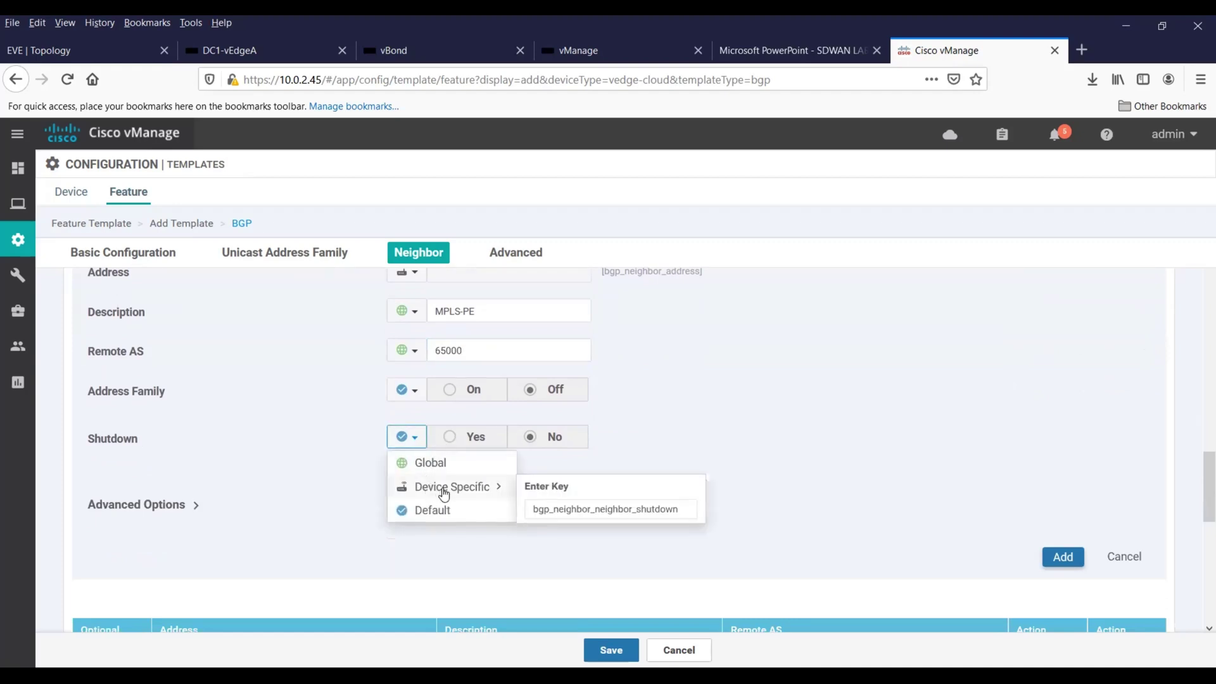
click(444, 494)
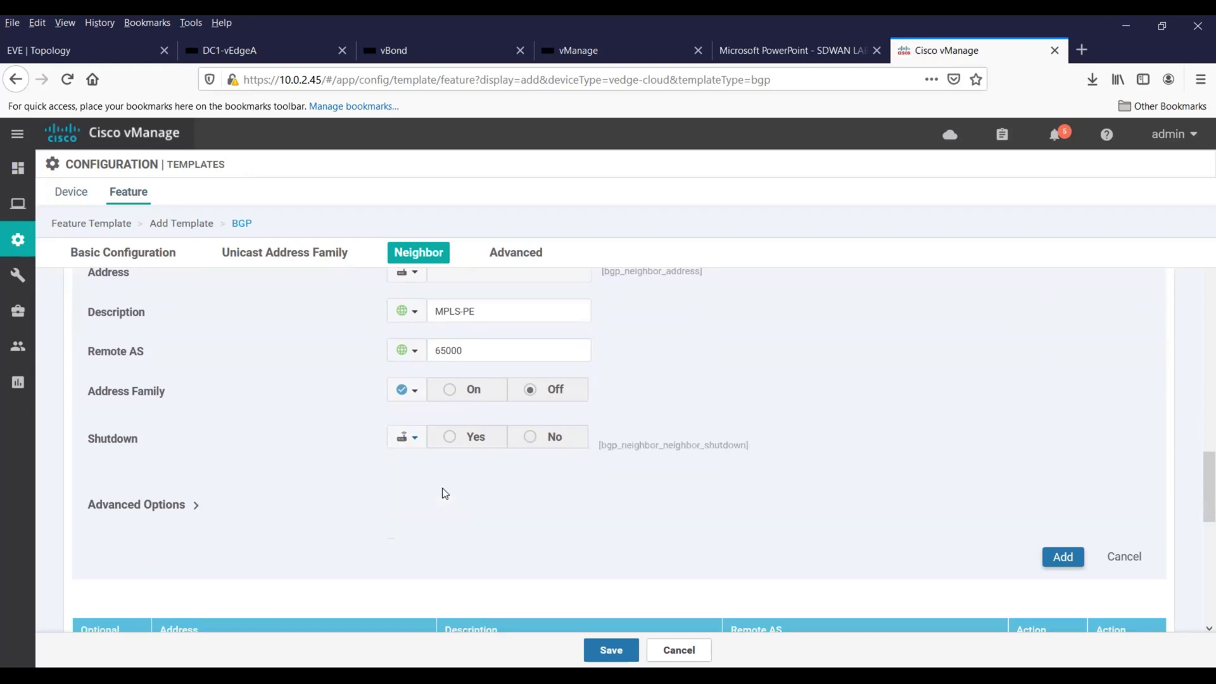
click(409, 437)
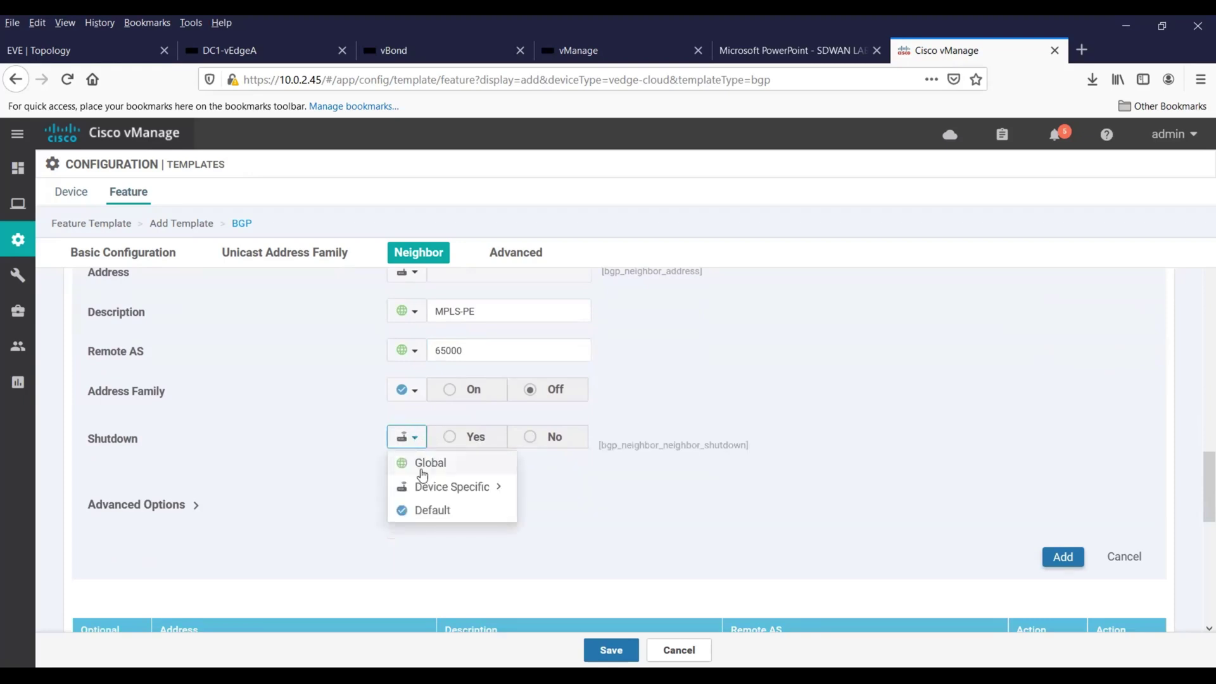
mouse_move(463, 496)
click(590, 510)
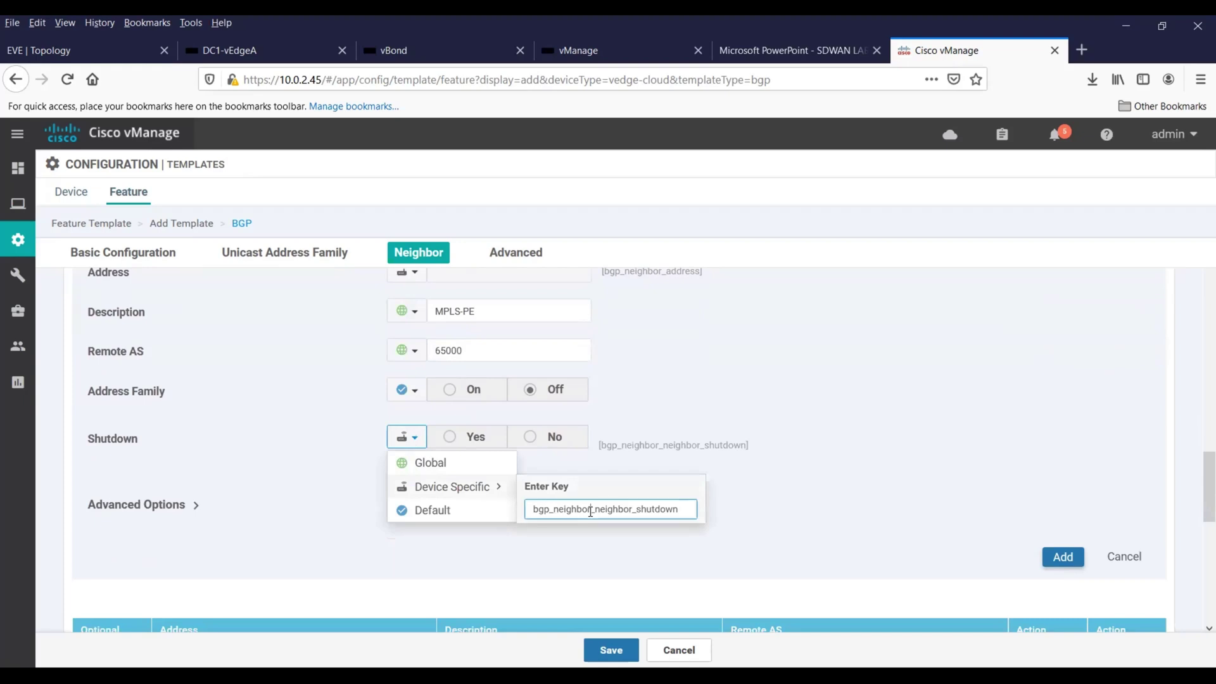
key(BackSpace)
key(BackSpace)
key(BackSpace)
key(BackSpace)
key(BackSpace)
key(BackSpace)
key(BackSpace)
key(BackSpace)
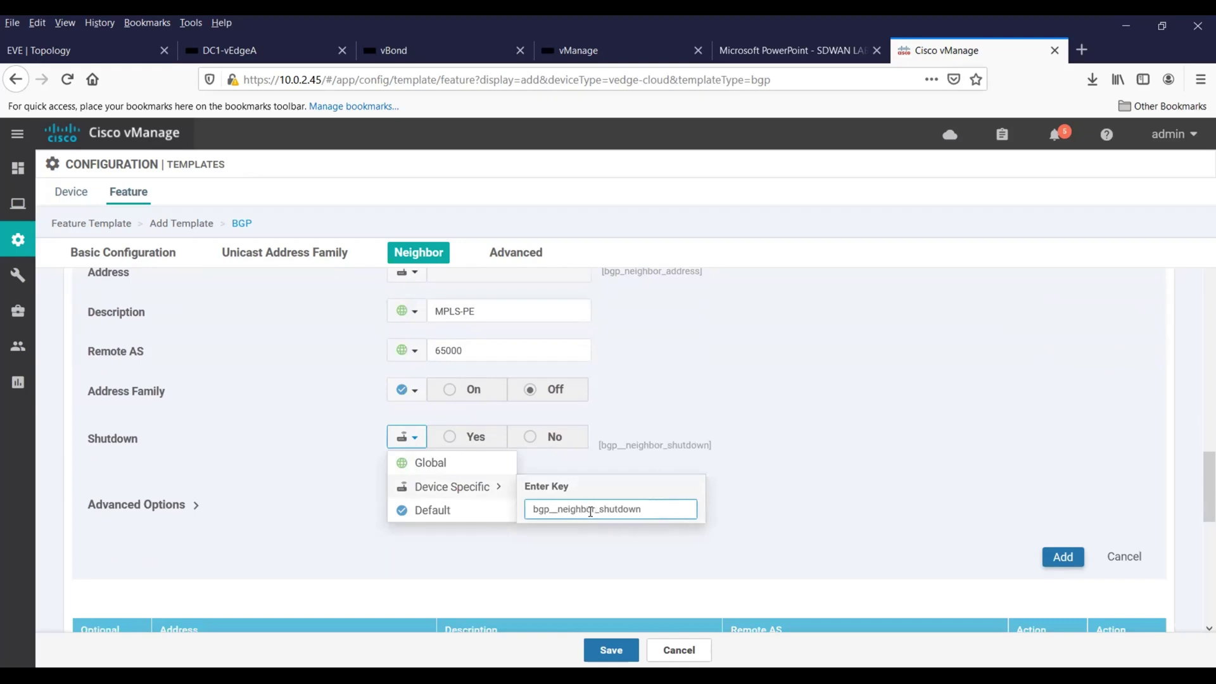
key(BackSpace)
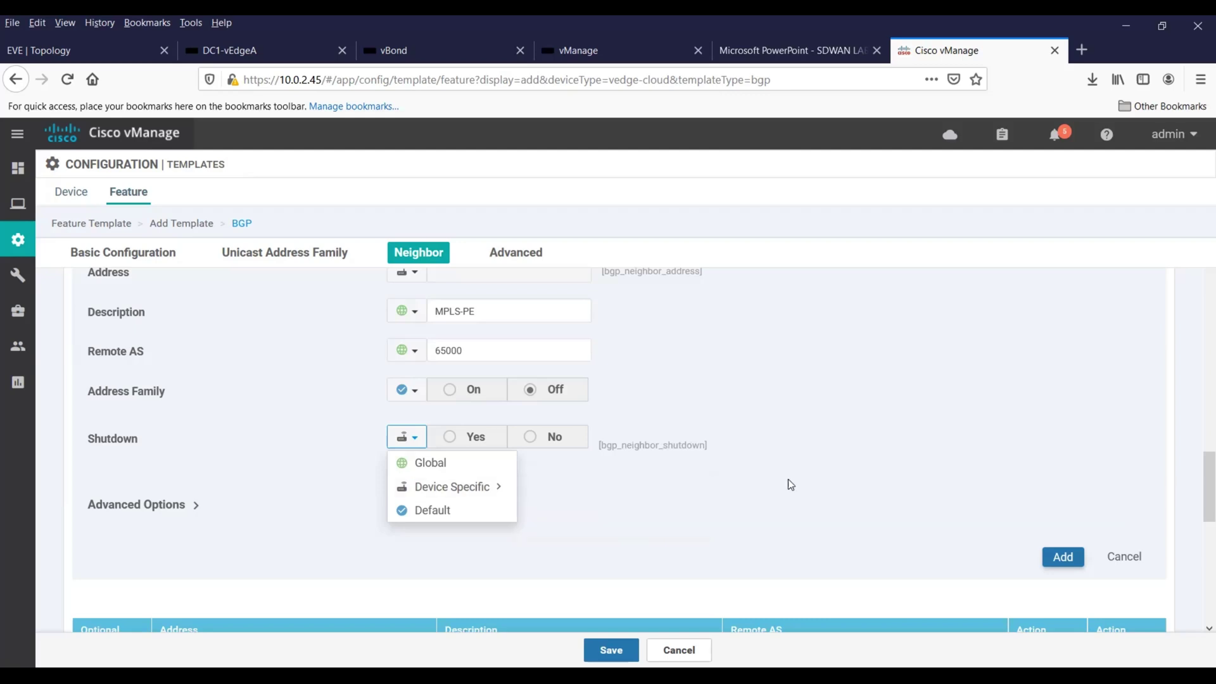
Consult the lab topology PDF and review the BGP neighbor's advanced options, such as Next-Hop Self and the timers.
click(764, 50)
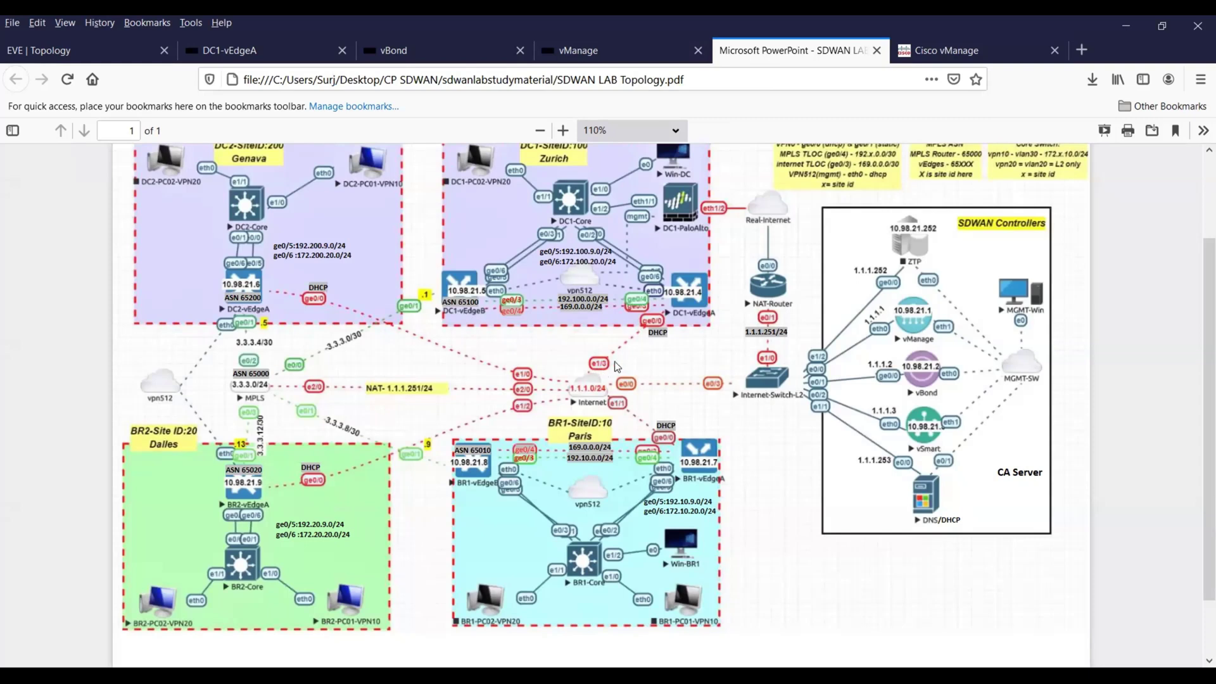
click(959, 48)
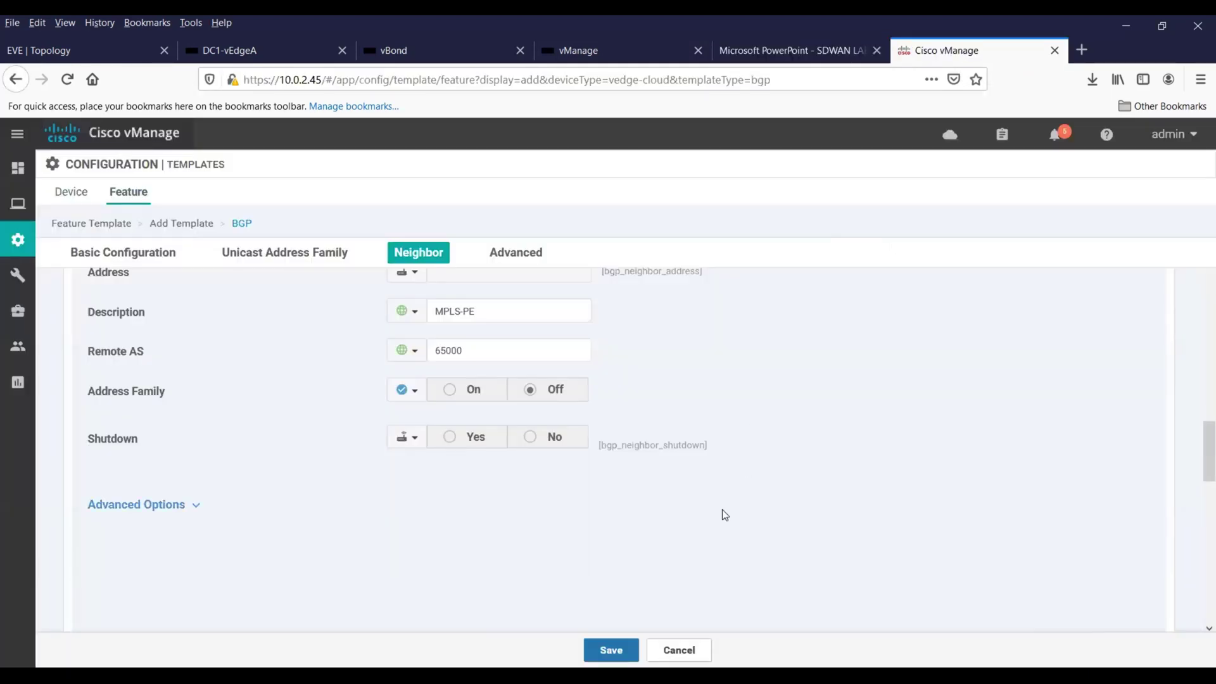
scroll(722, 509, down, 4)
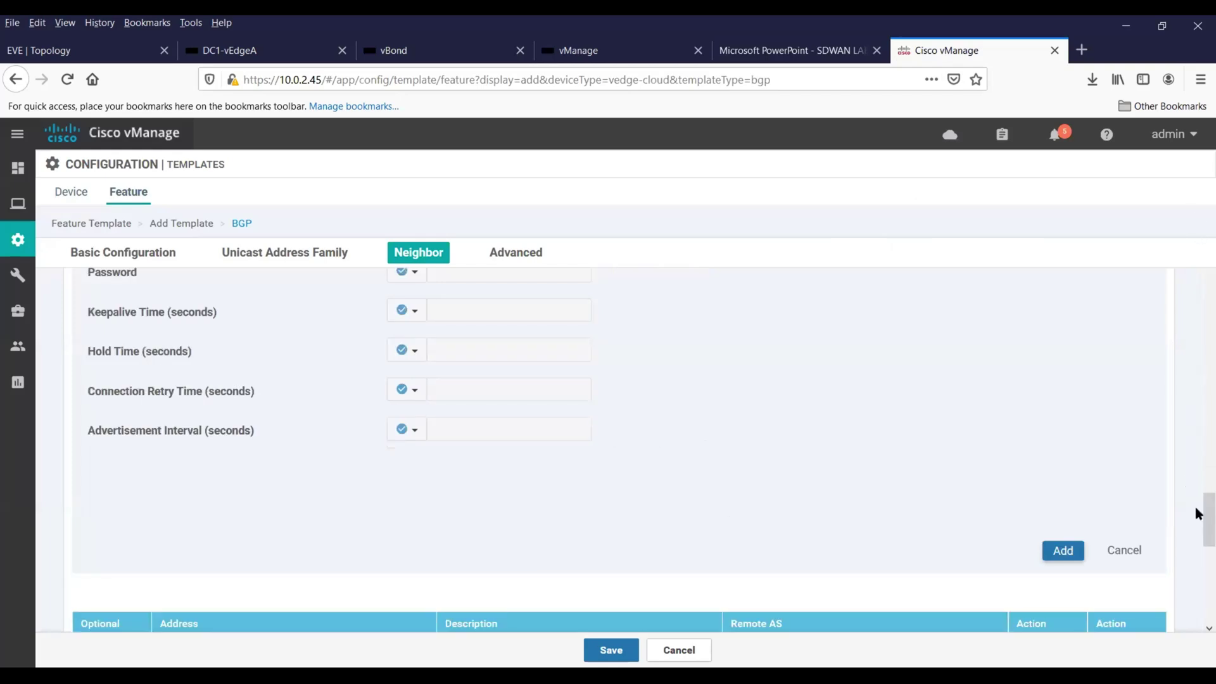
drag(1199, 526, 1197, 444)
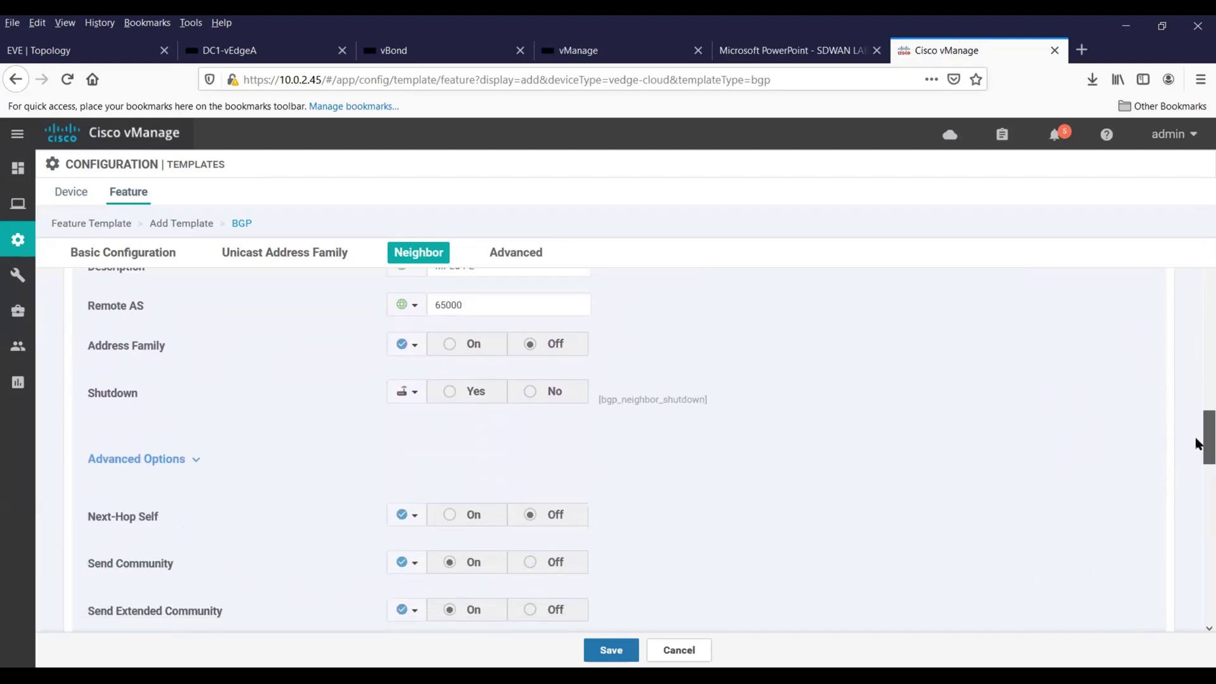
click(173, 457)
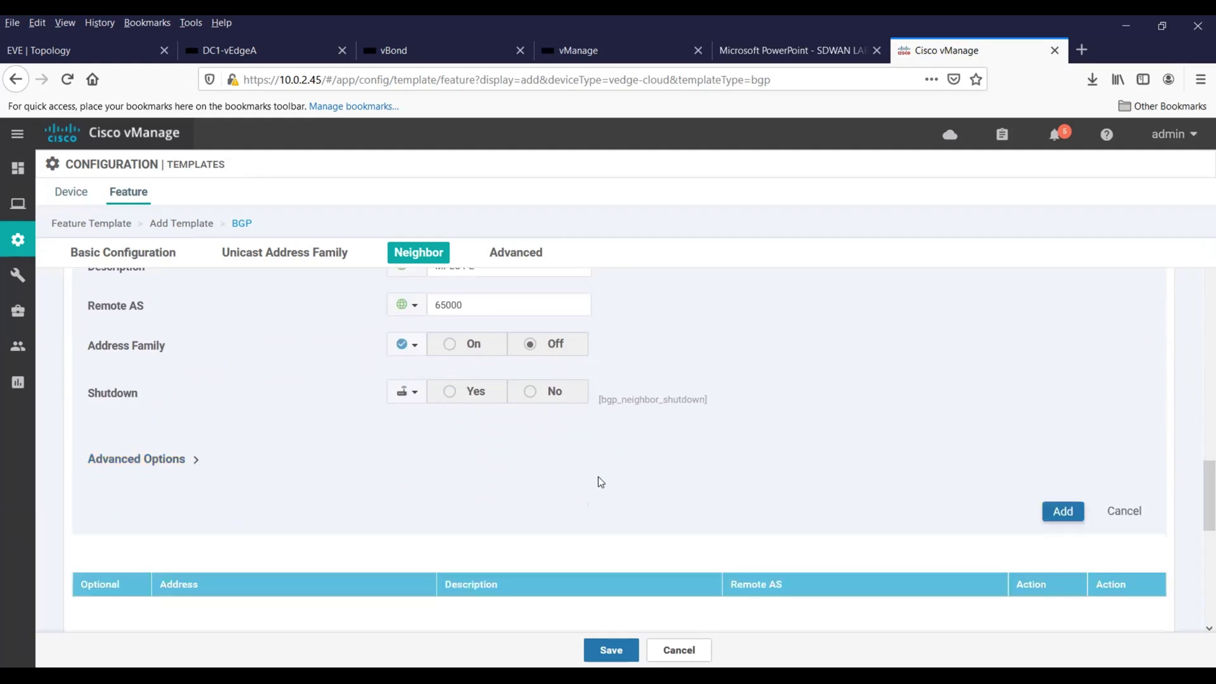
Add the MPLS-PE neighbor to the BGP template and save the template.
click(1064, 513)
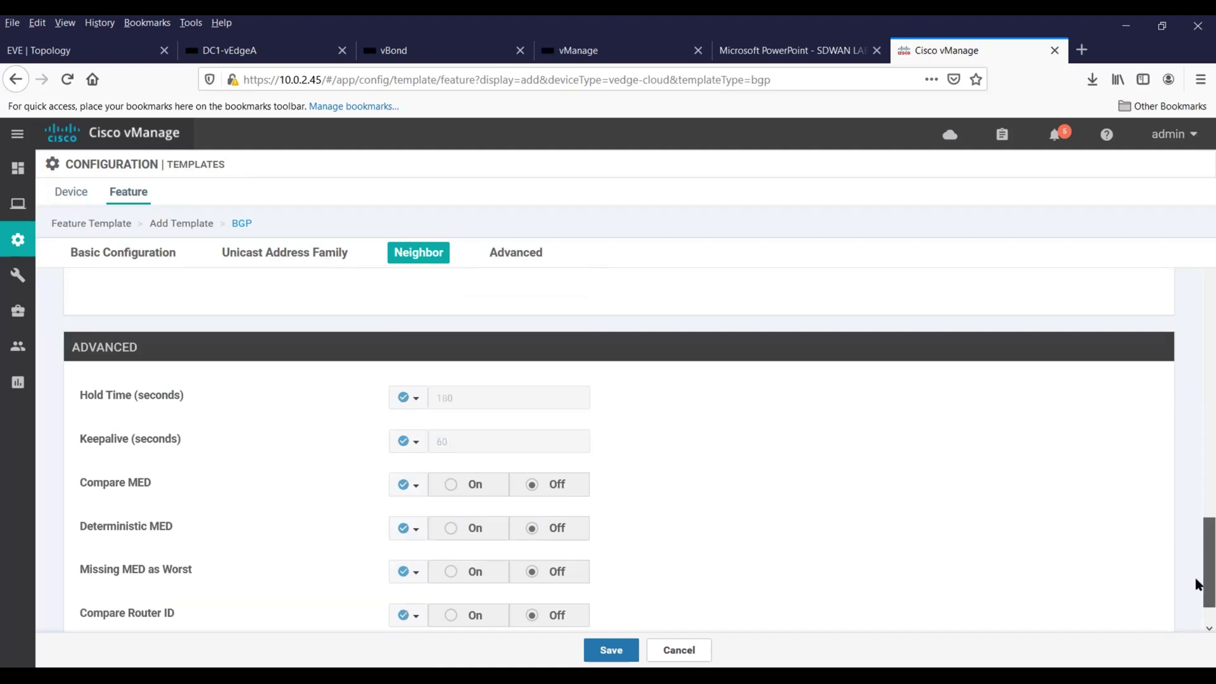
mouse_move(1197, 579)
mouse_down()
mouse_move(1197, 536)
mouse_move(1198, 597)
mouse_up()
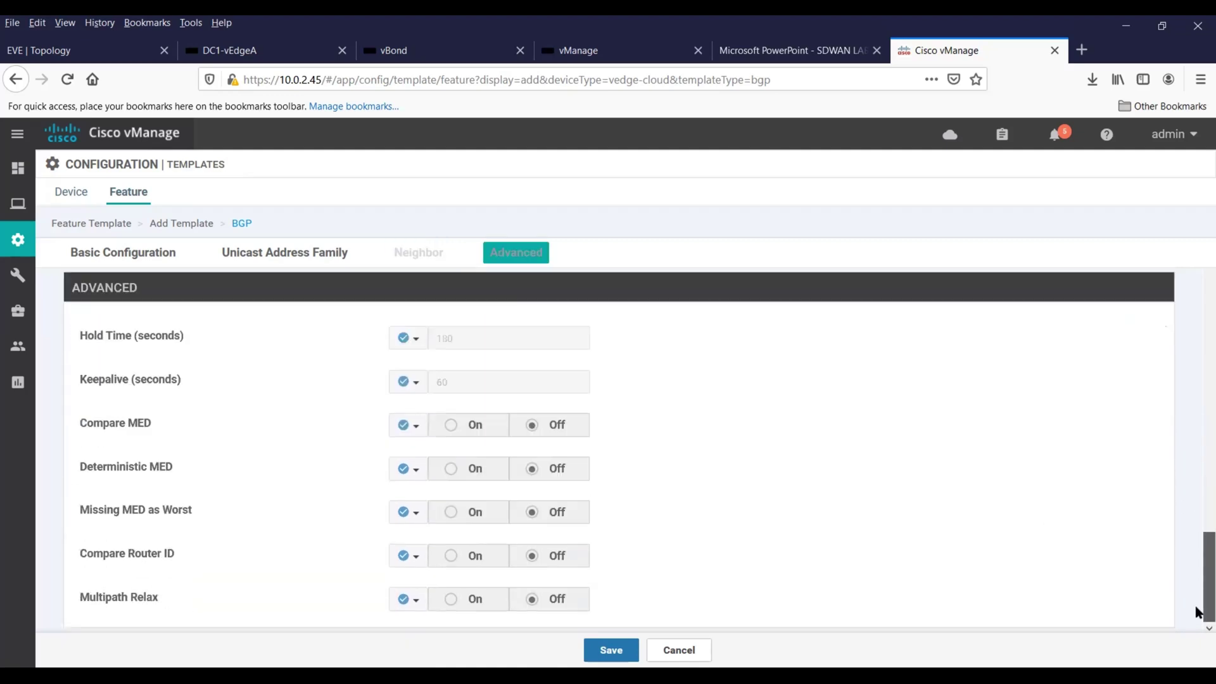
click(612, 650)
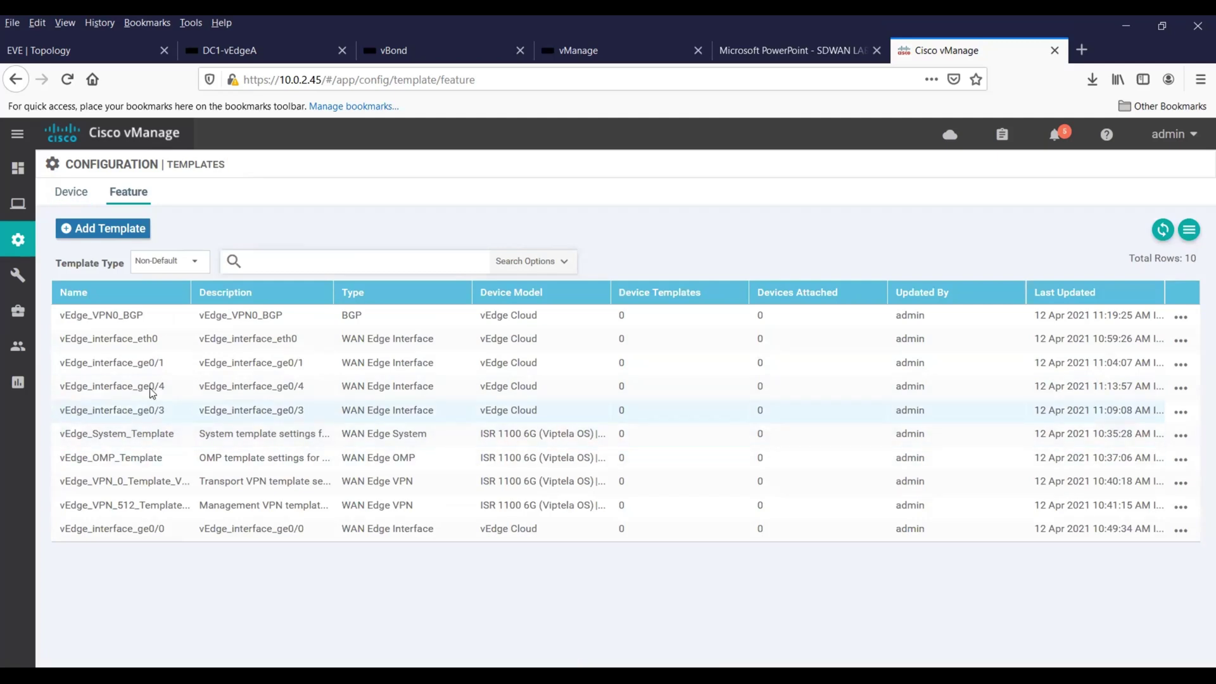
click(75, 198)
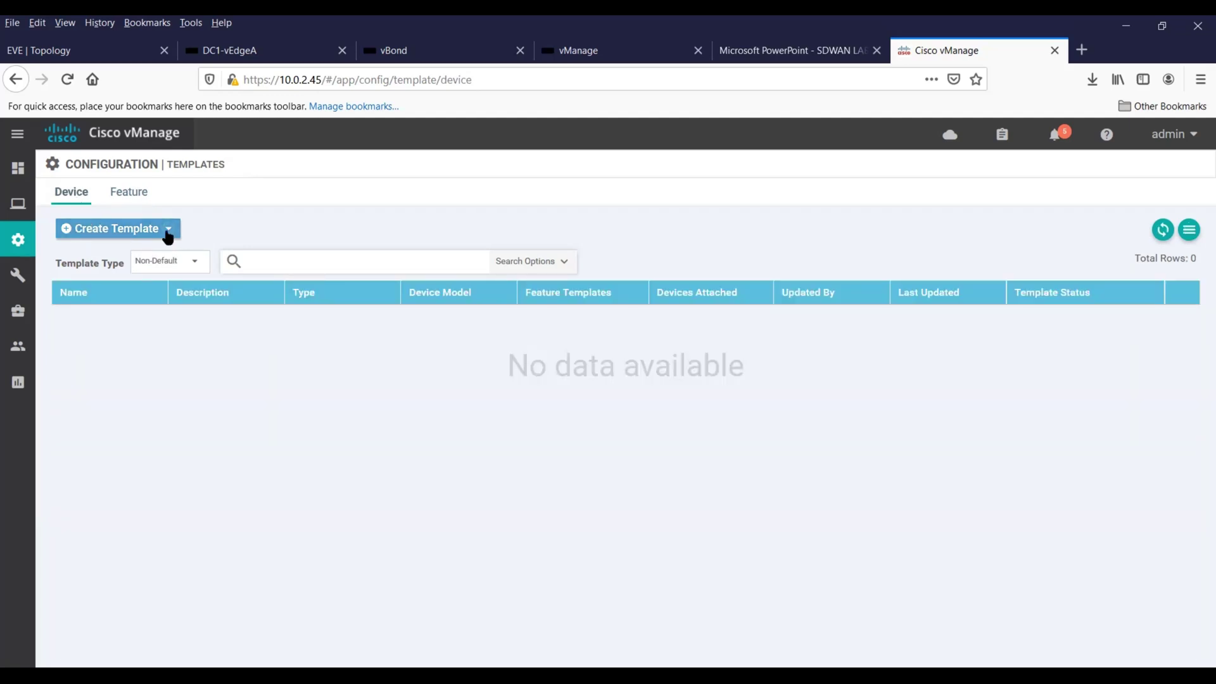
click(167, 234)
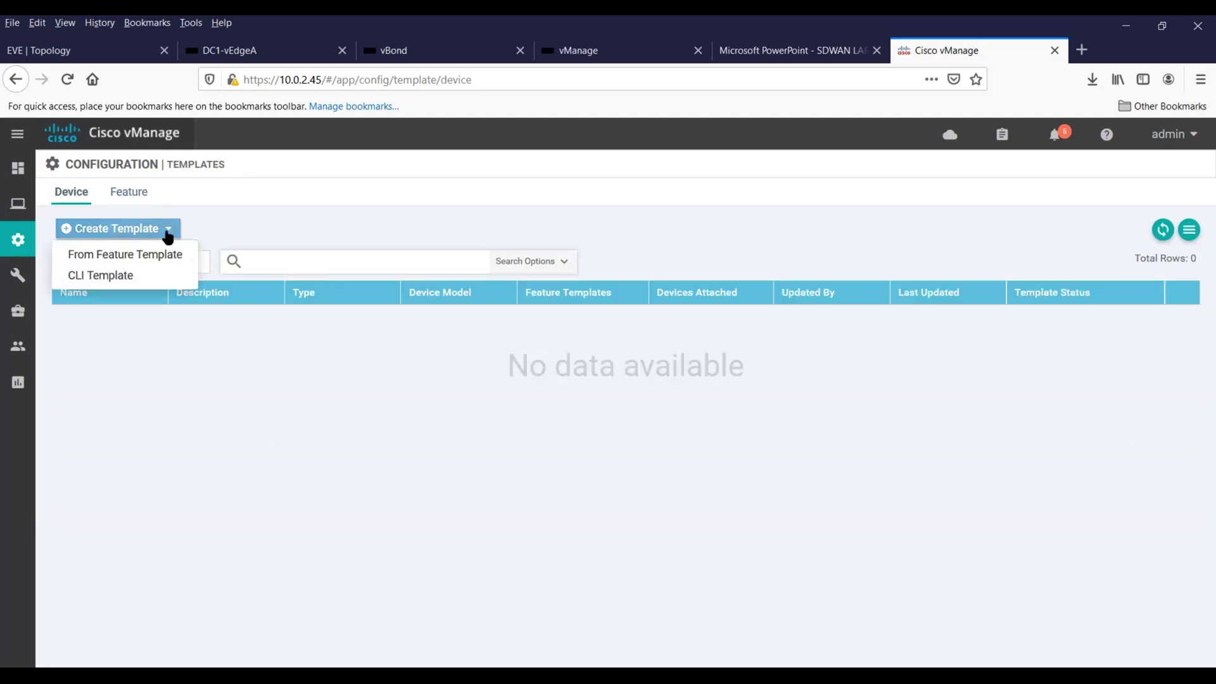
click(139, 261)
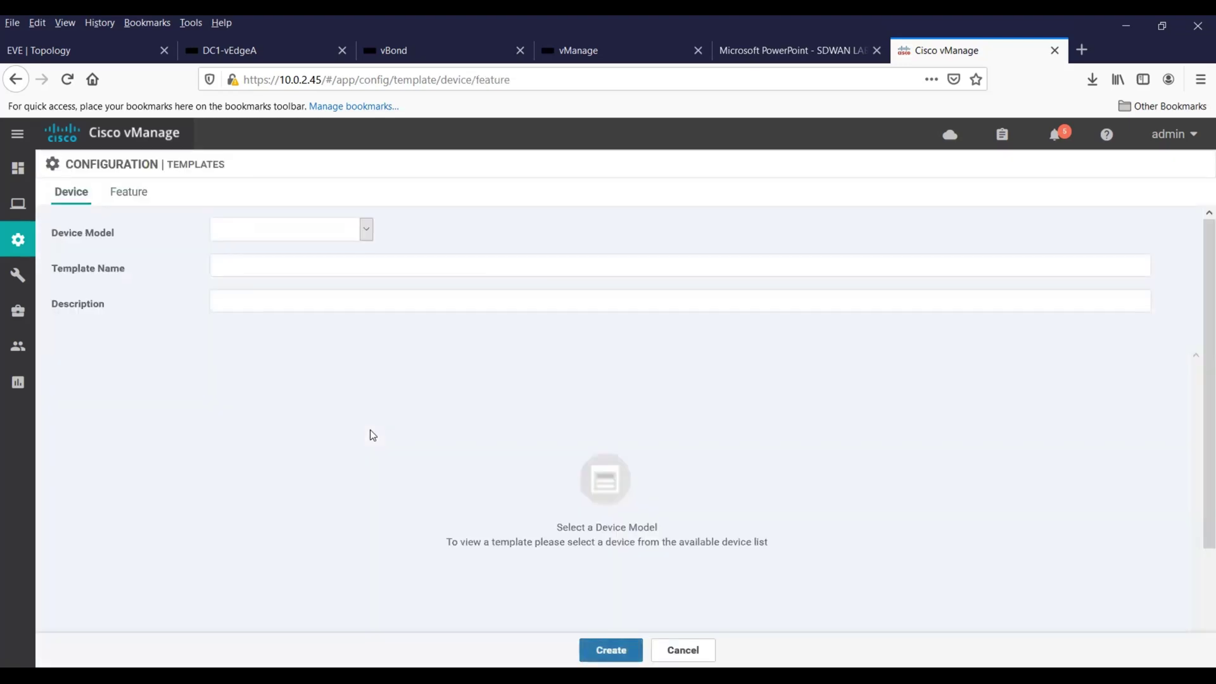
click(368, 229)
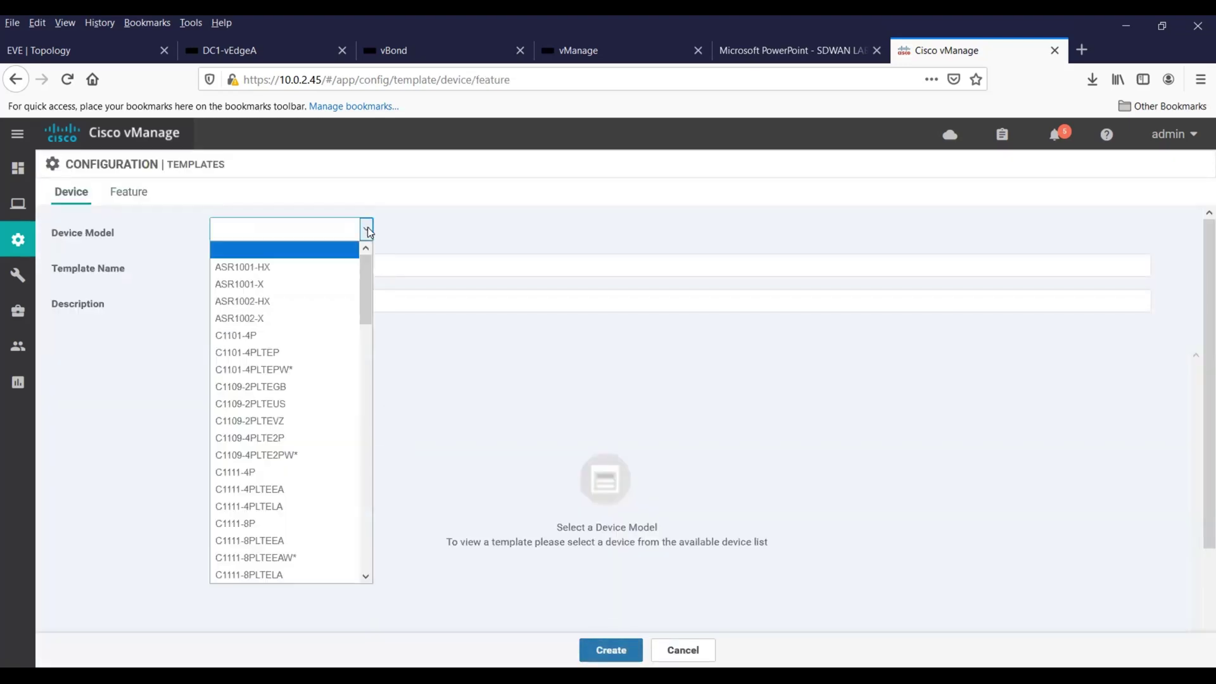
key(Down)
key(Down)
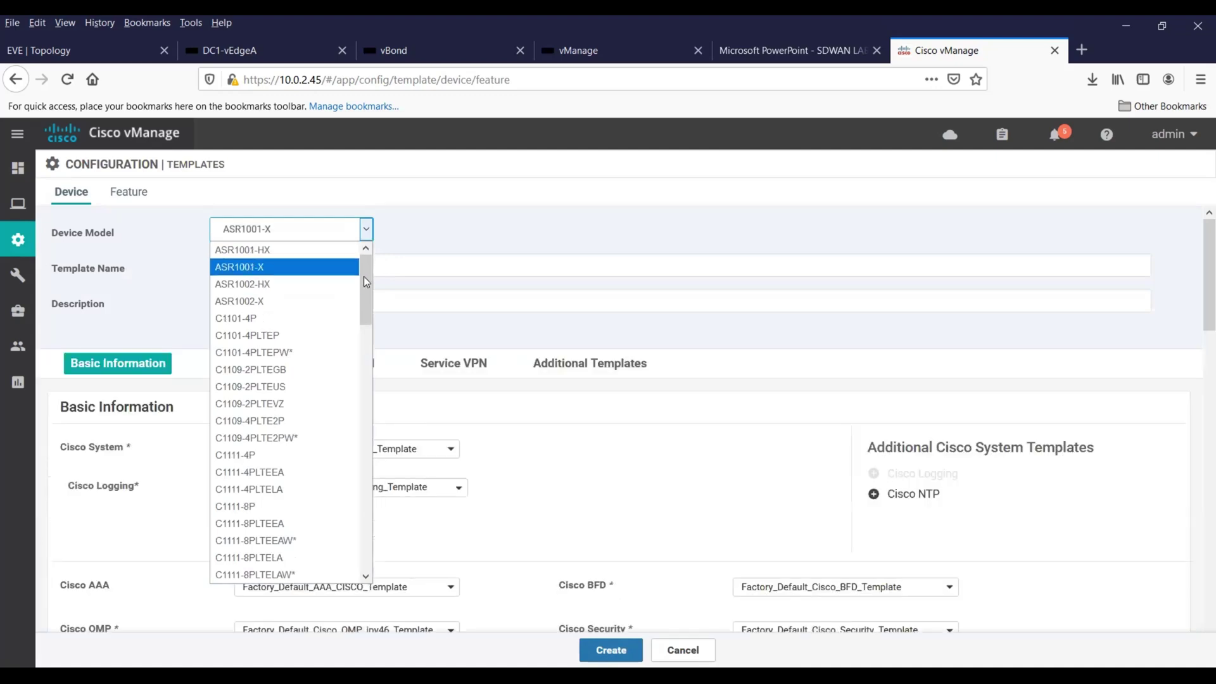
drag(364, 276, 353, 555)
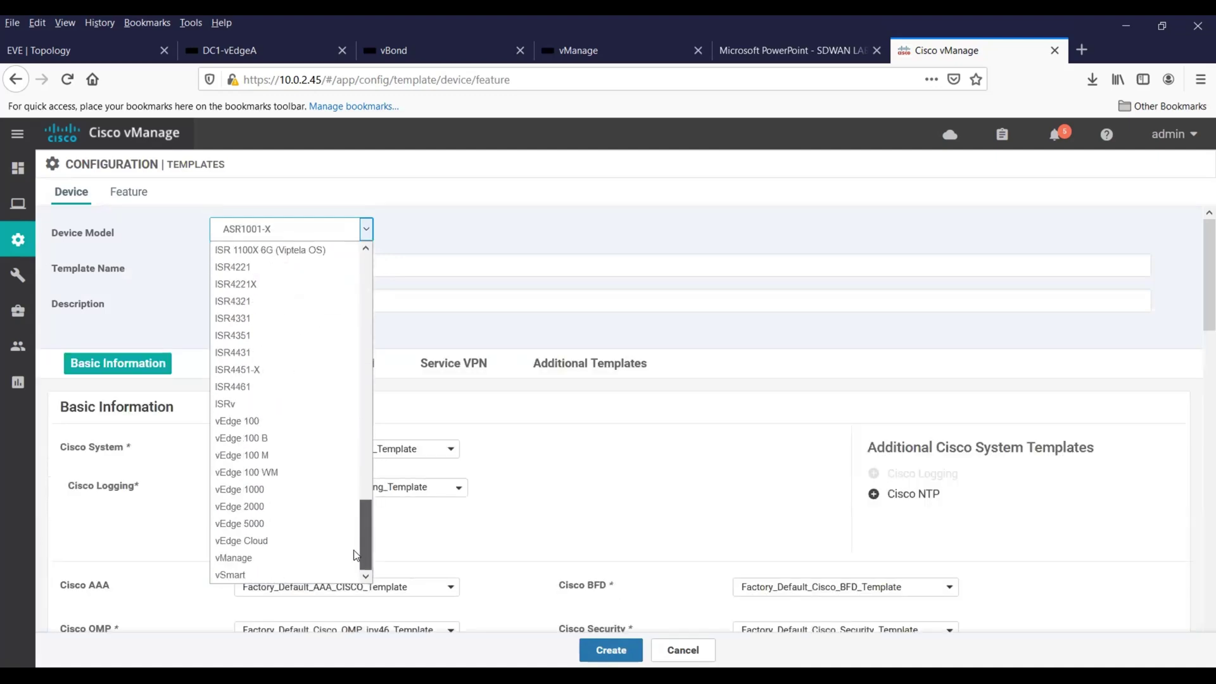
click(275, 542)
click(249, 260)
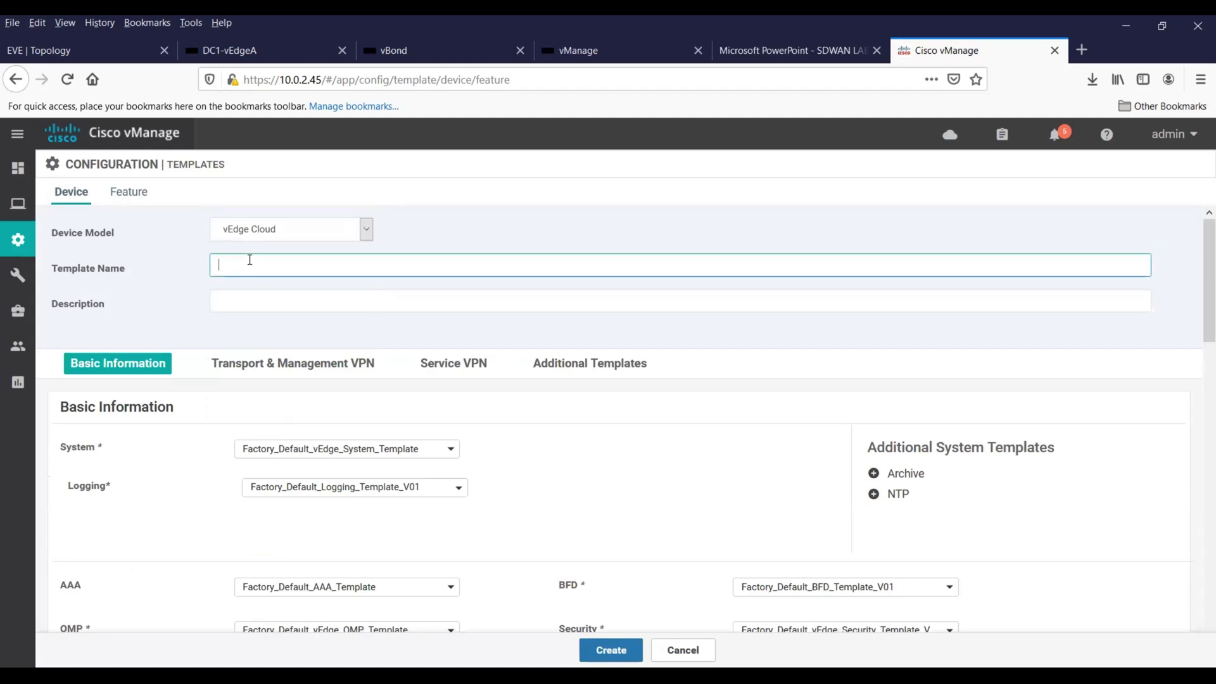
text(vEdge)
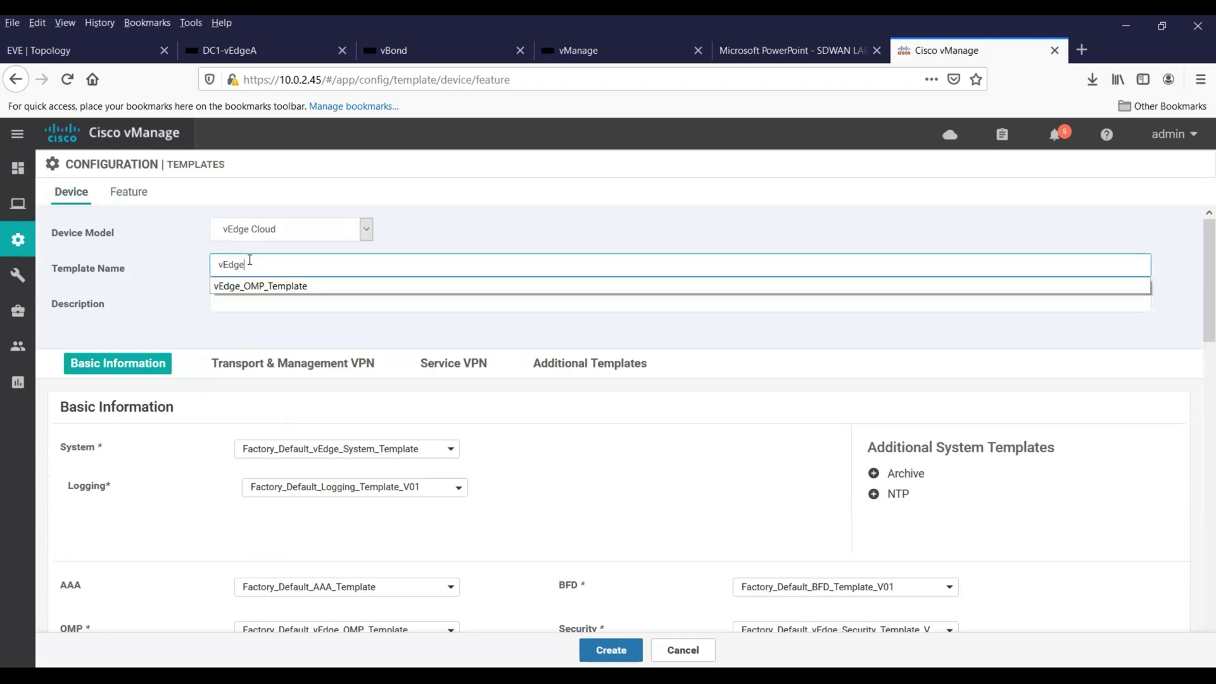
text(_Cloud)
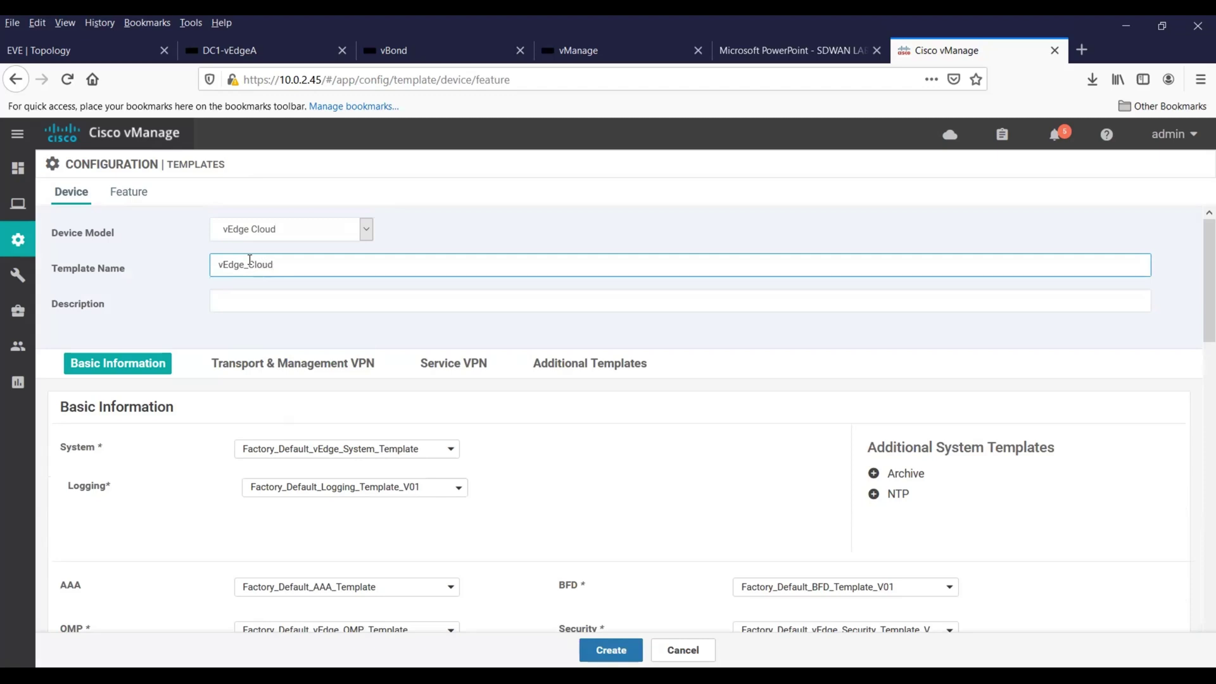
text(_Device_Template_v0.1)
drag(372, 265, 216, 269)
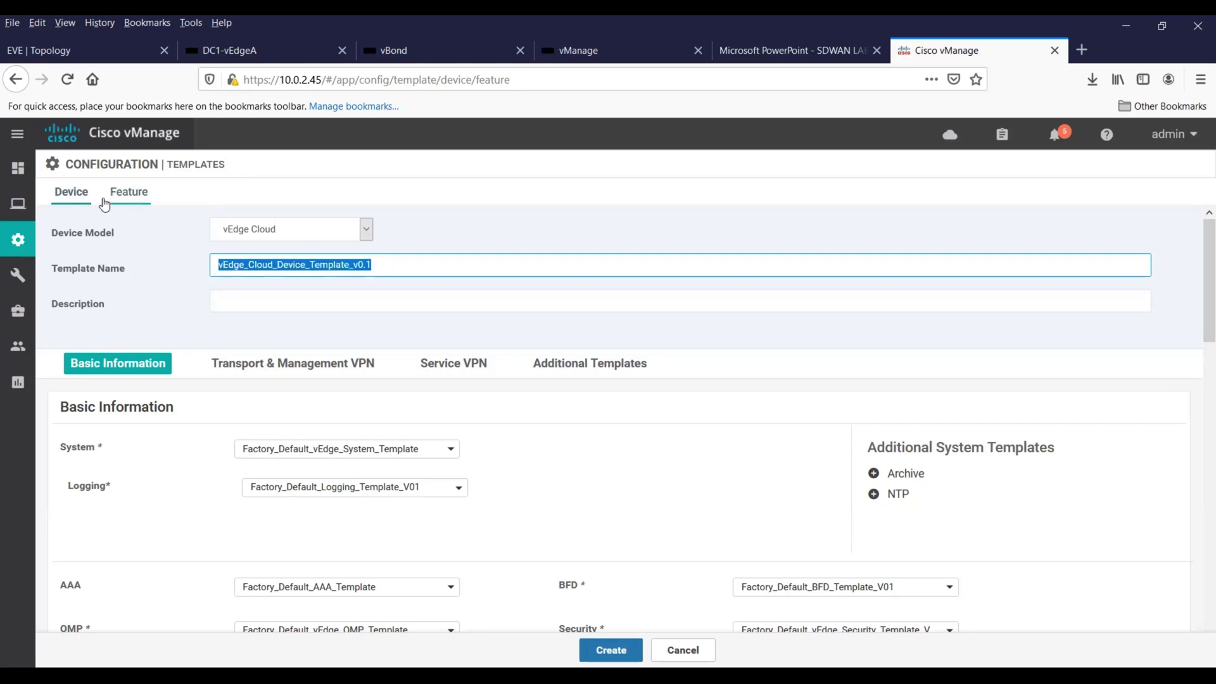
mouse_move(22, 246)
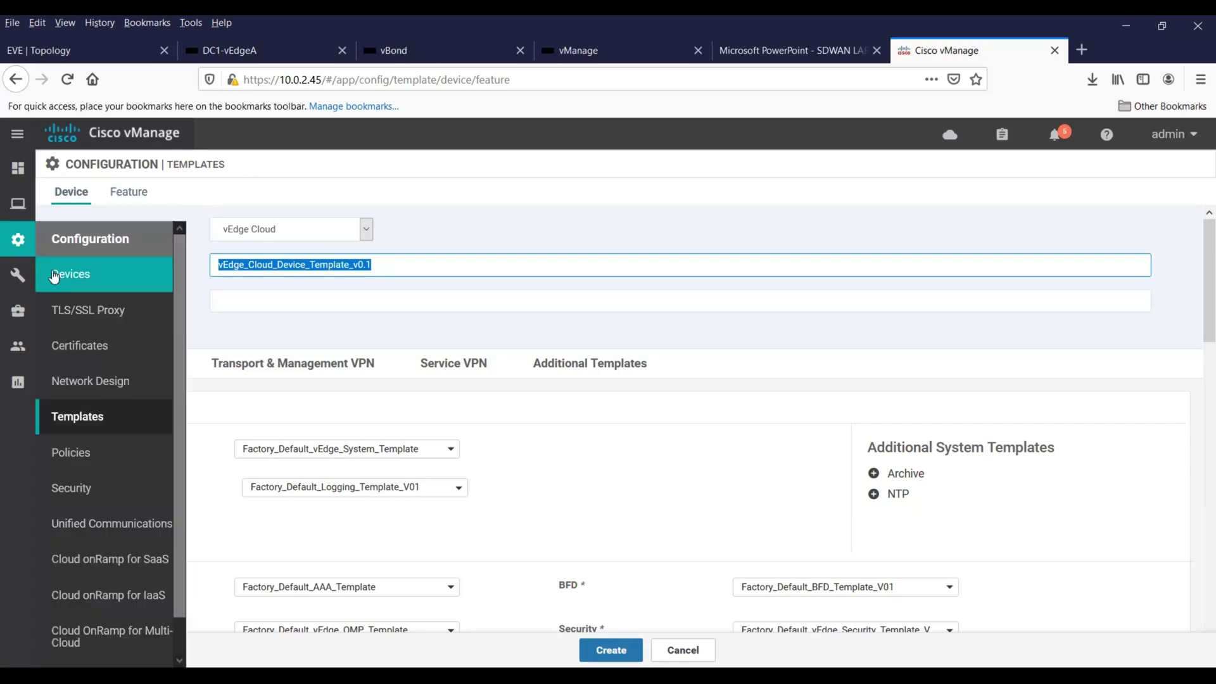
click(81, 416)
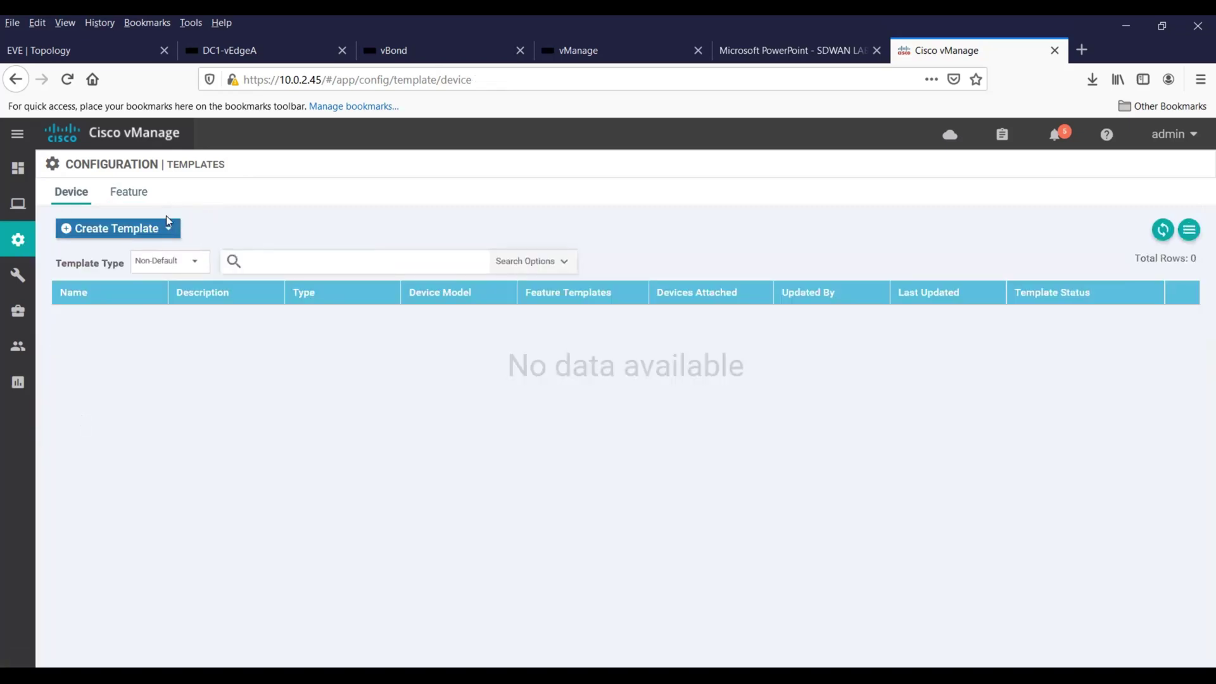
Review the list of feature templates and start a new device template built from feature templates.
click(129, 192)
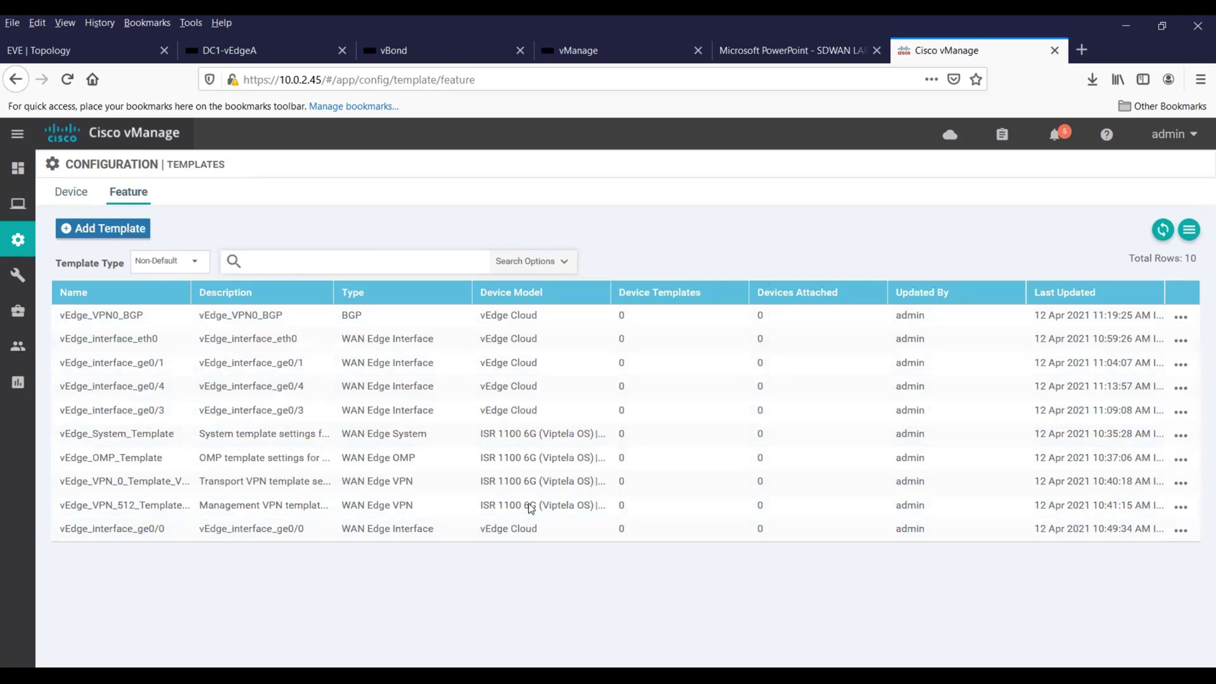
click(74, 196)
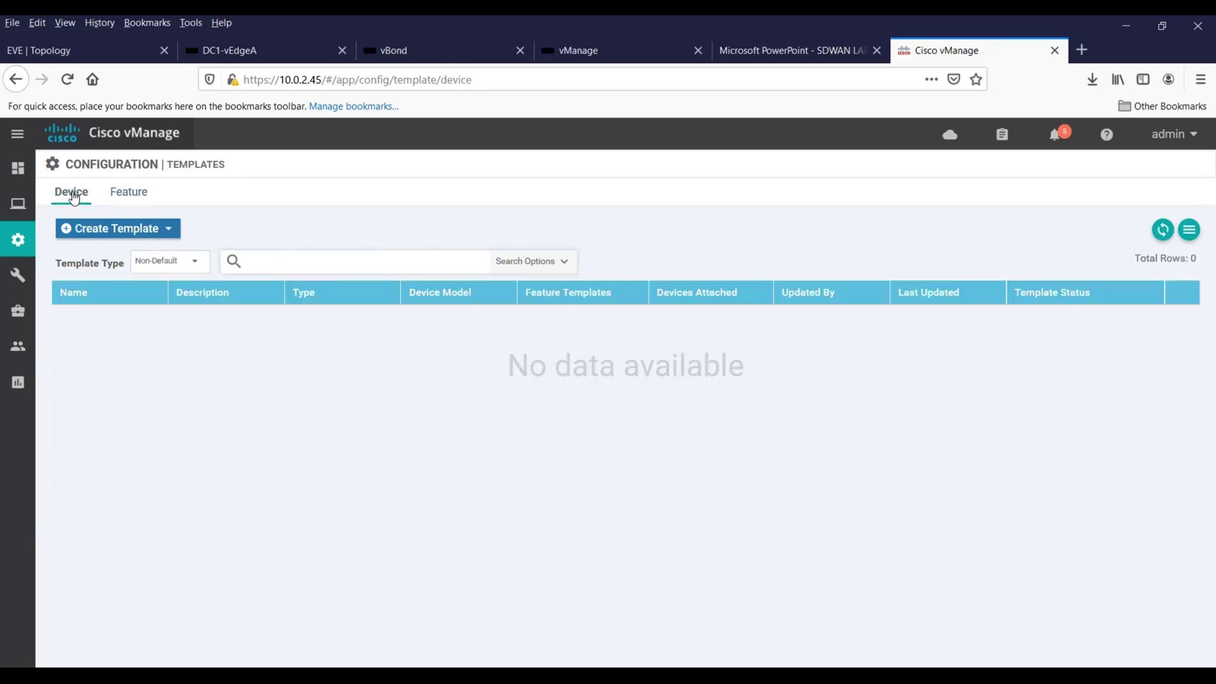
click(165, 232)
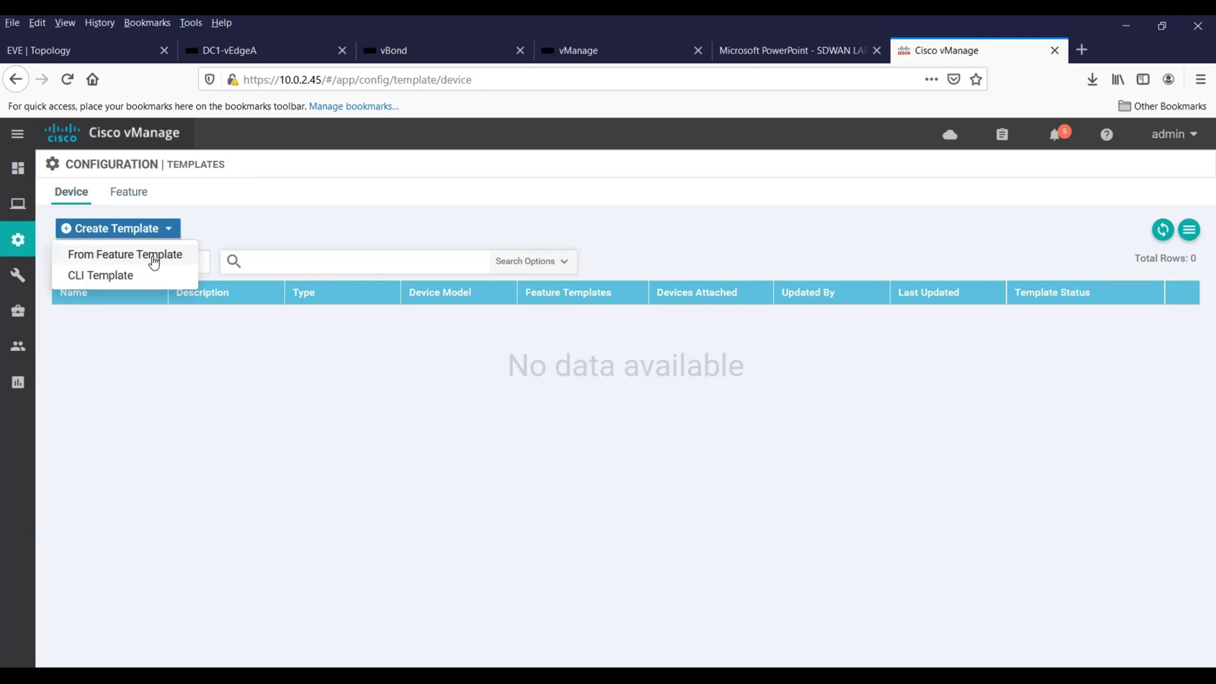
click(153, 260)
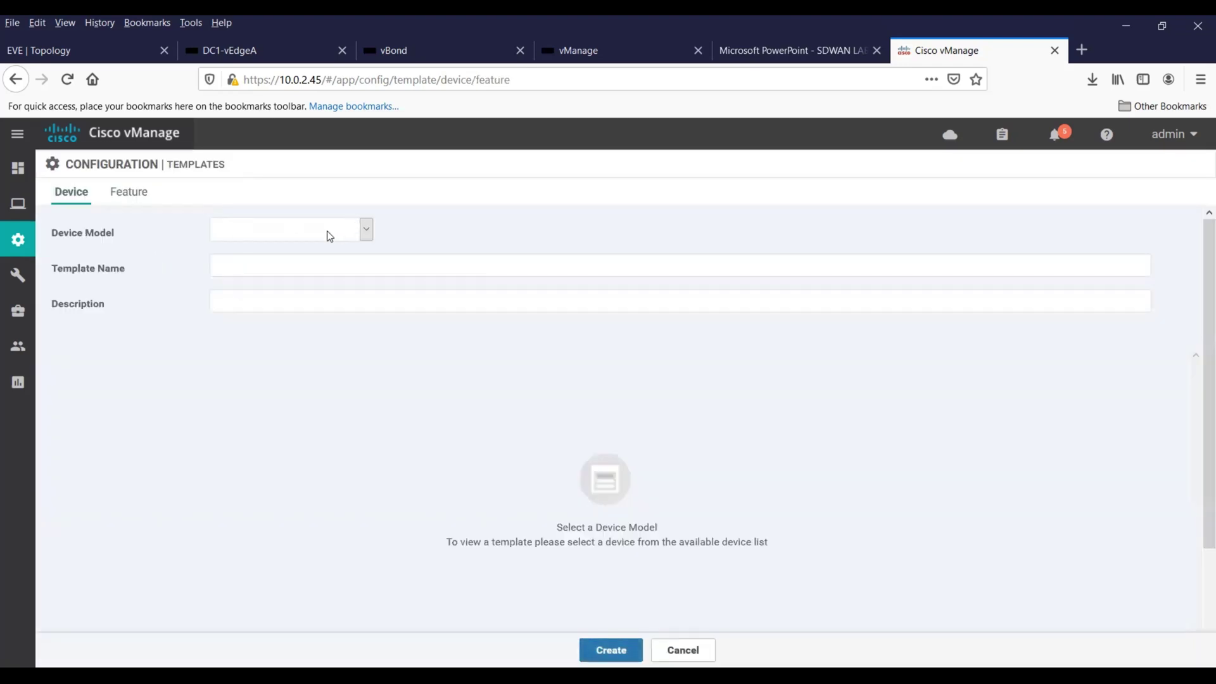
Set the device model of the new template to vEdge Cloud.
click(327, 231)
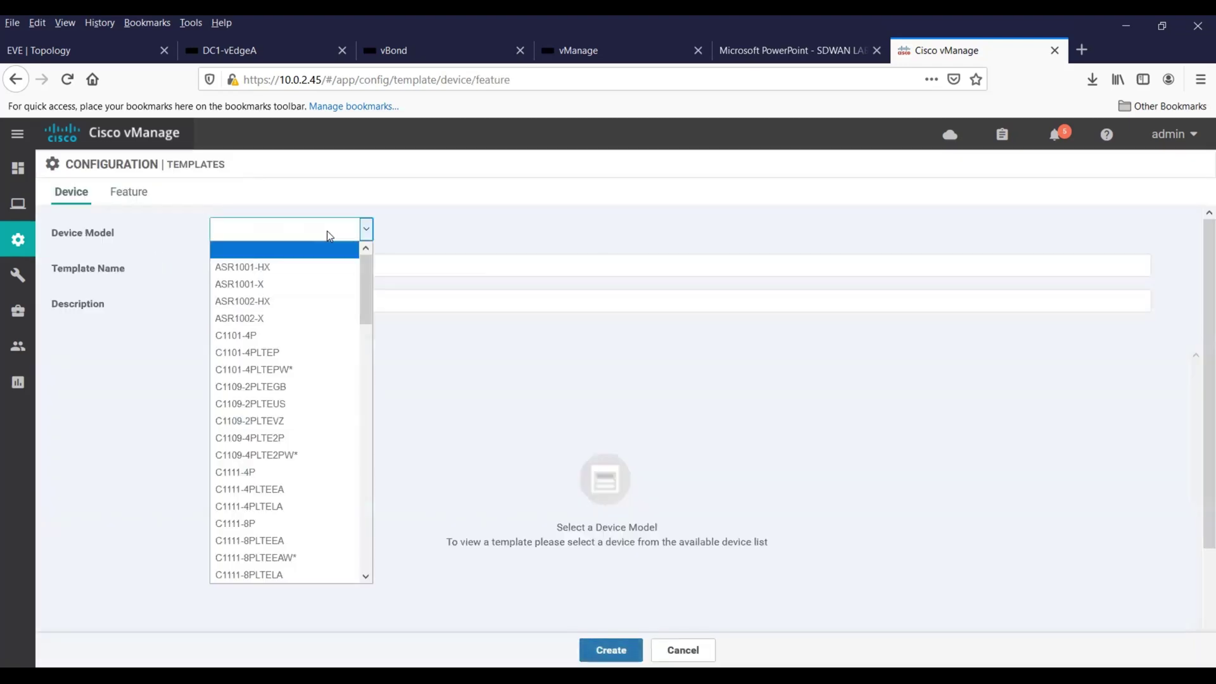
key(v)
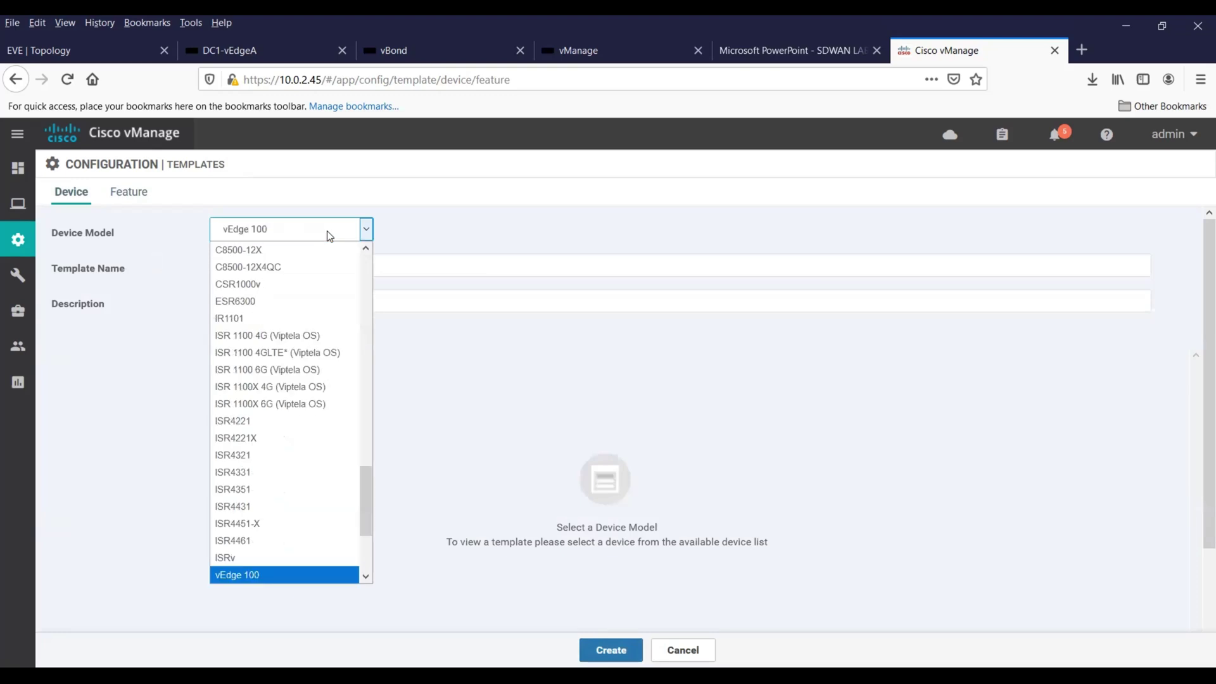
key(Down)
key(Down)
key(Down)
key(Down)
key(Down)
key(Down)
key(Down)
key(Down)
key(Down)
key(Up)
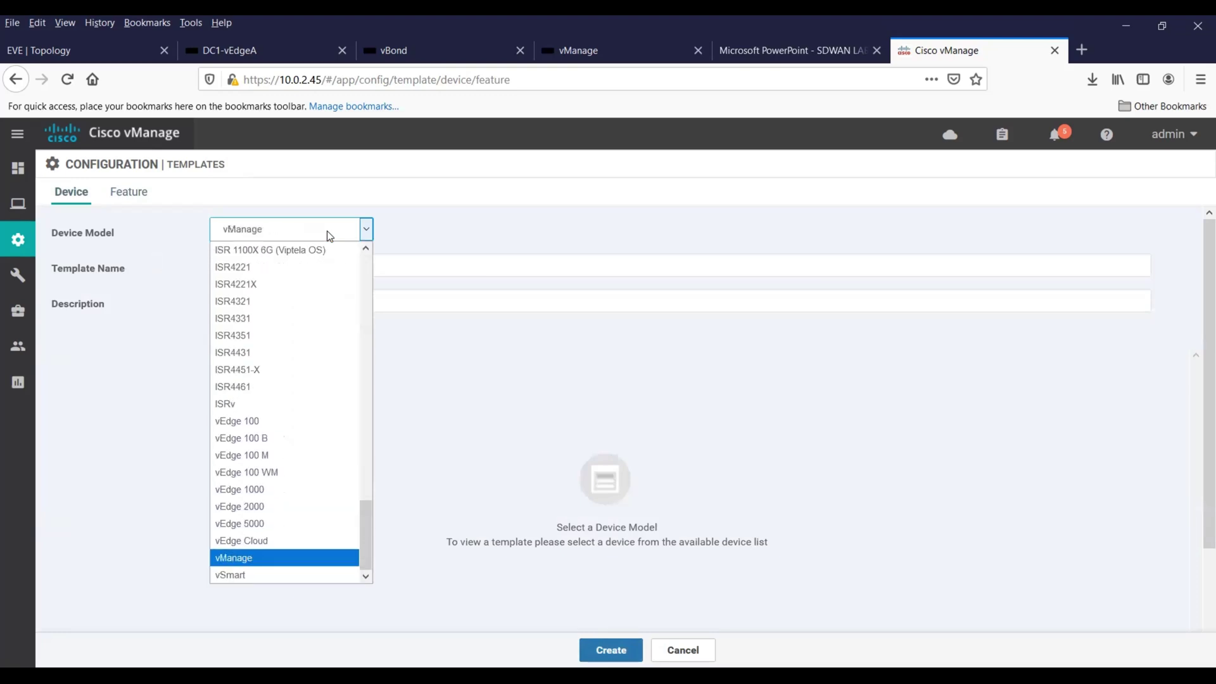
key(Up)
key(Return)
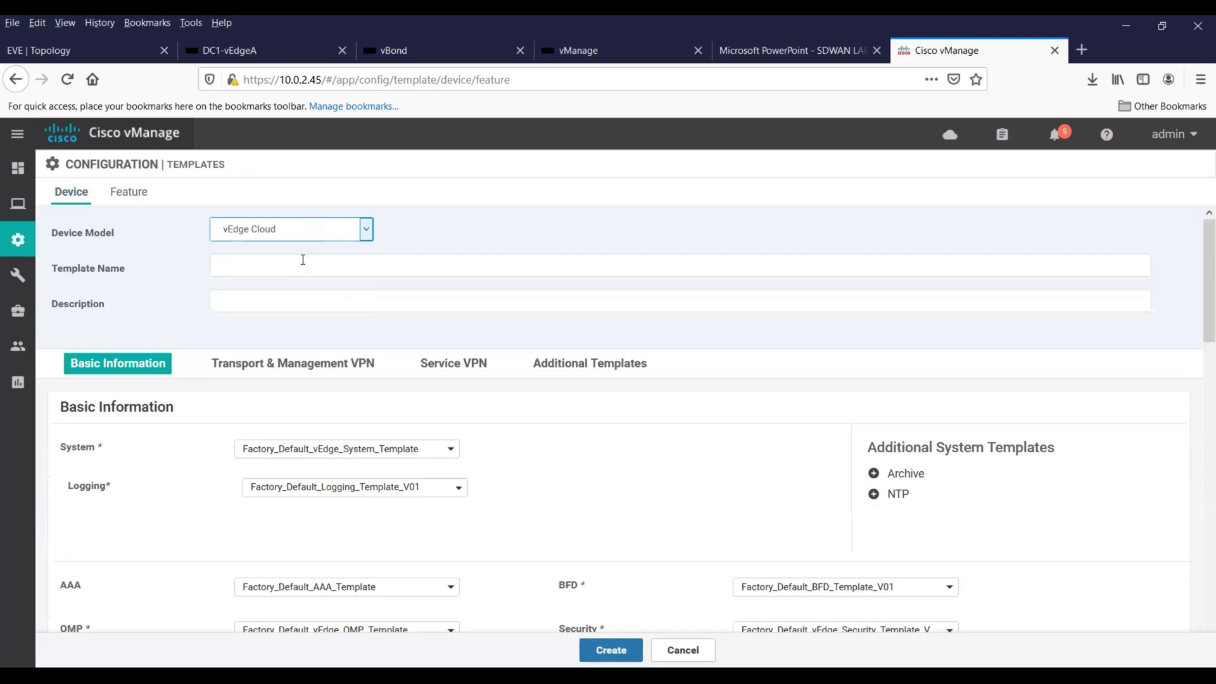
Enter vEdge_Cloud_Device_Template_v0.1 as both the template name and the description.
click(303, 262)
text(vEdge_Cloud_Device_Template_v0.1)
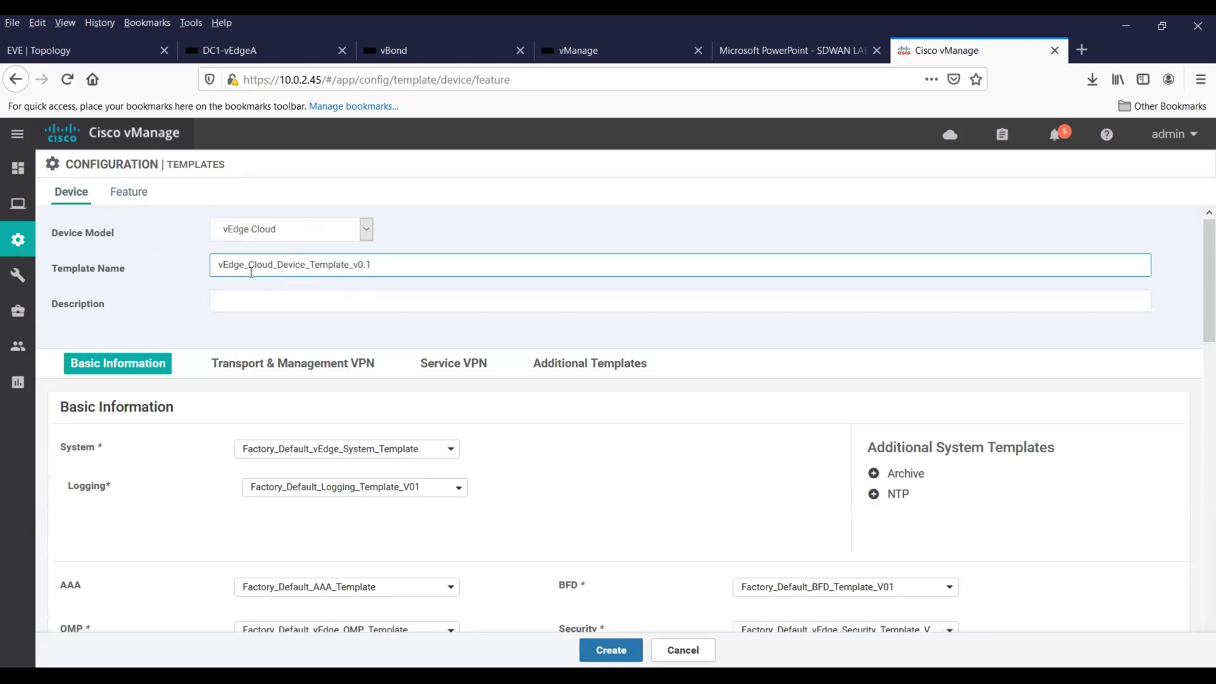
click(223, 304)
text(vEdge_Cloud_Device_Template_v0.1)
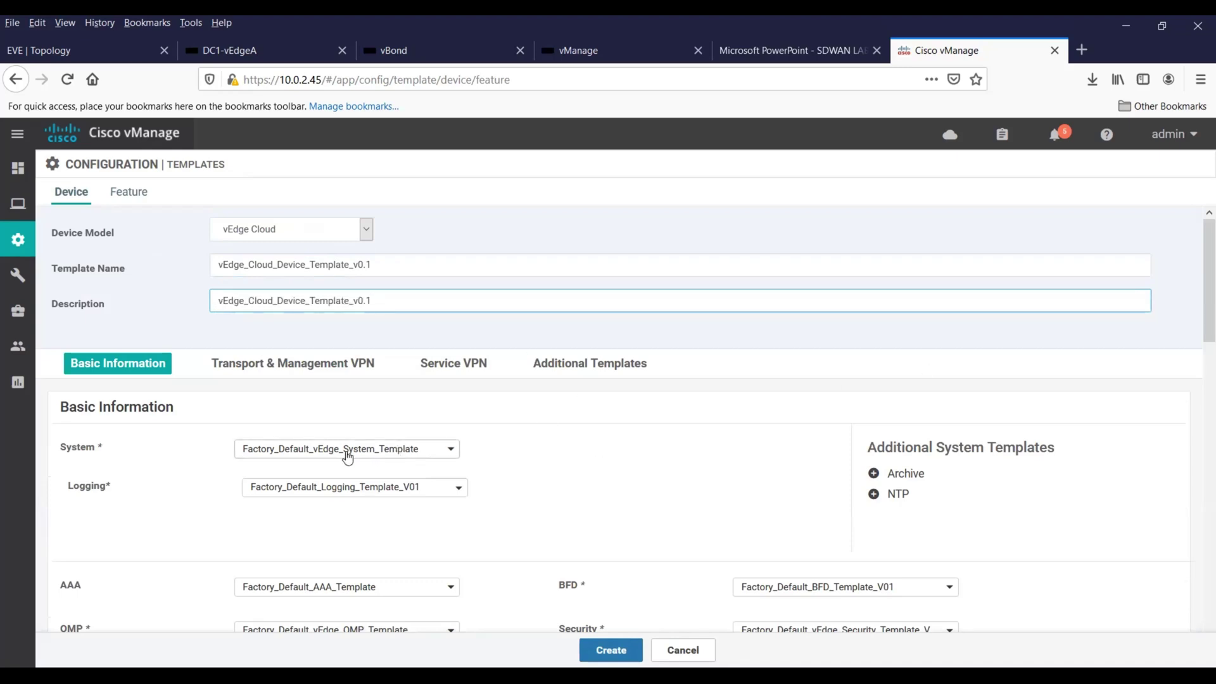
Assign vEdge_System_Template as the System template and check which Logging templates are available.
click(416, 454)
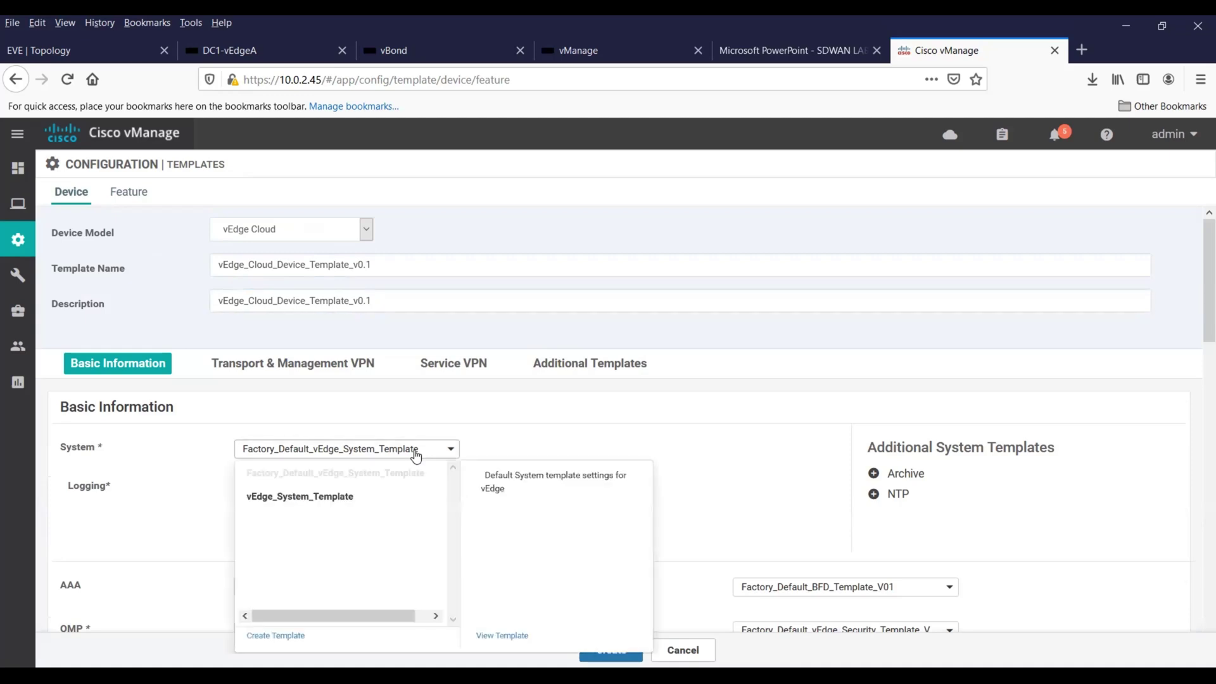
click(337, 504)
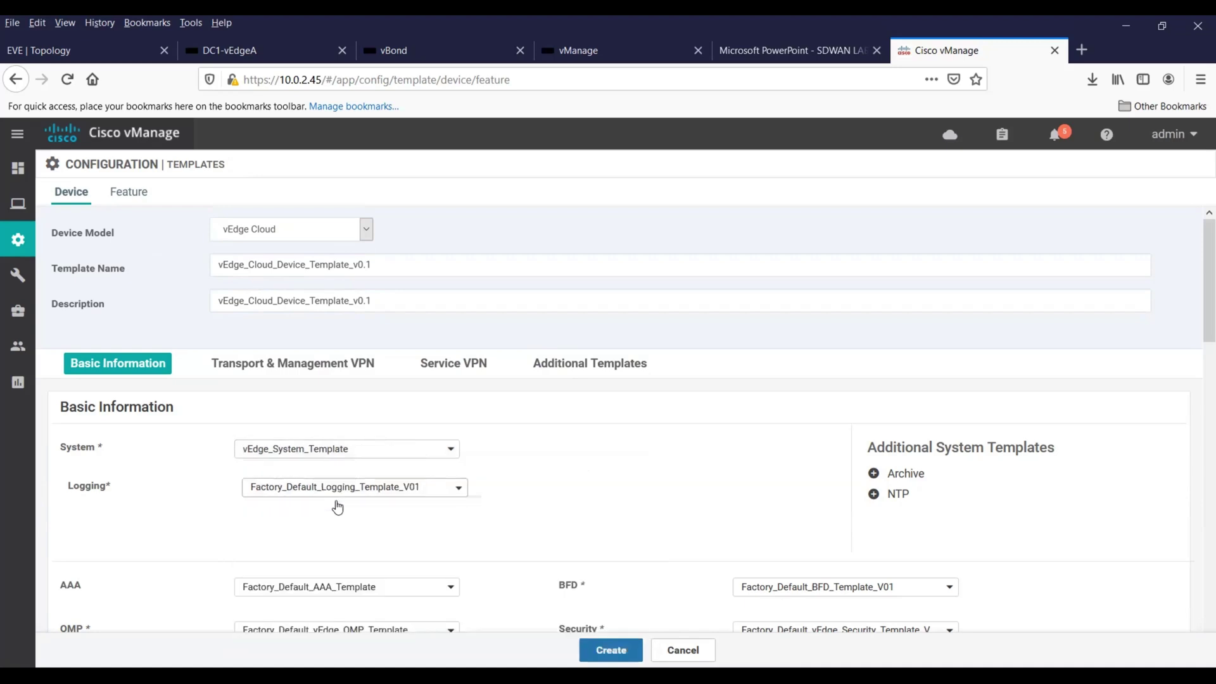
click(428, 492)
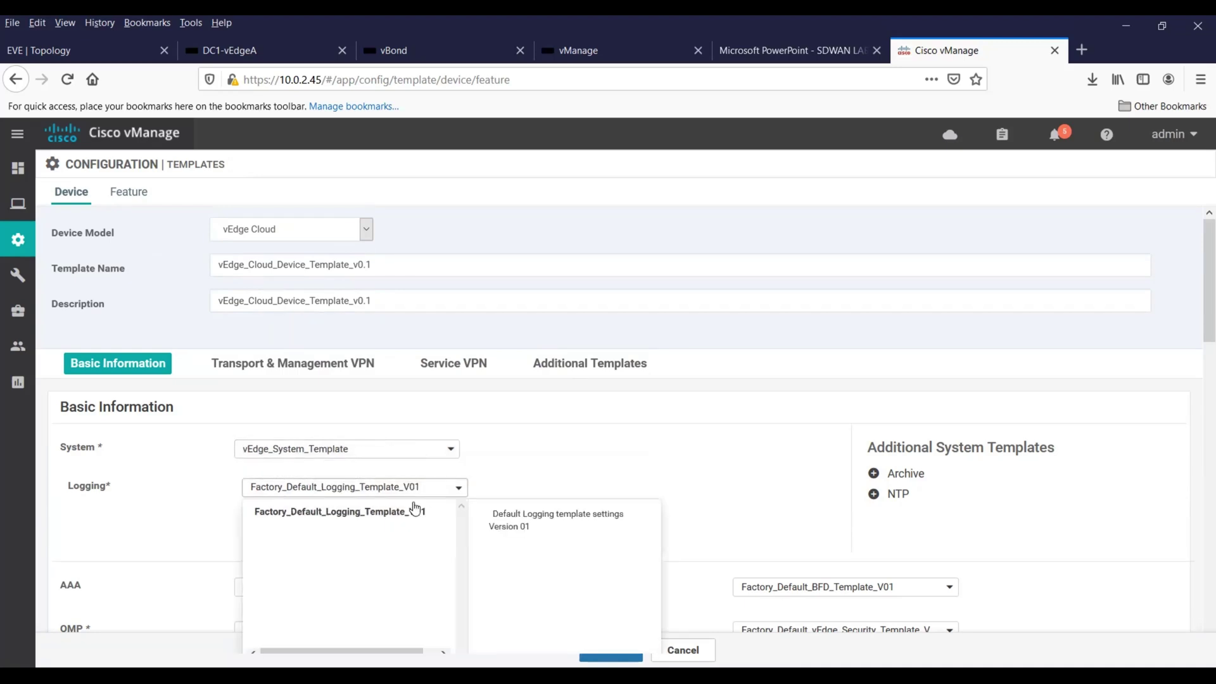
click(547, 460)
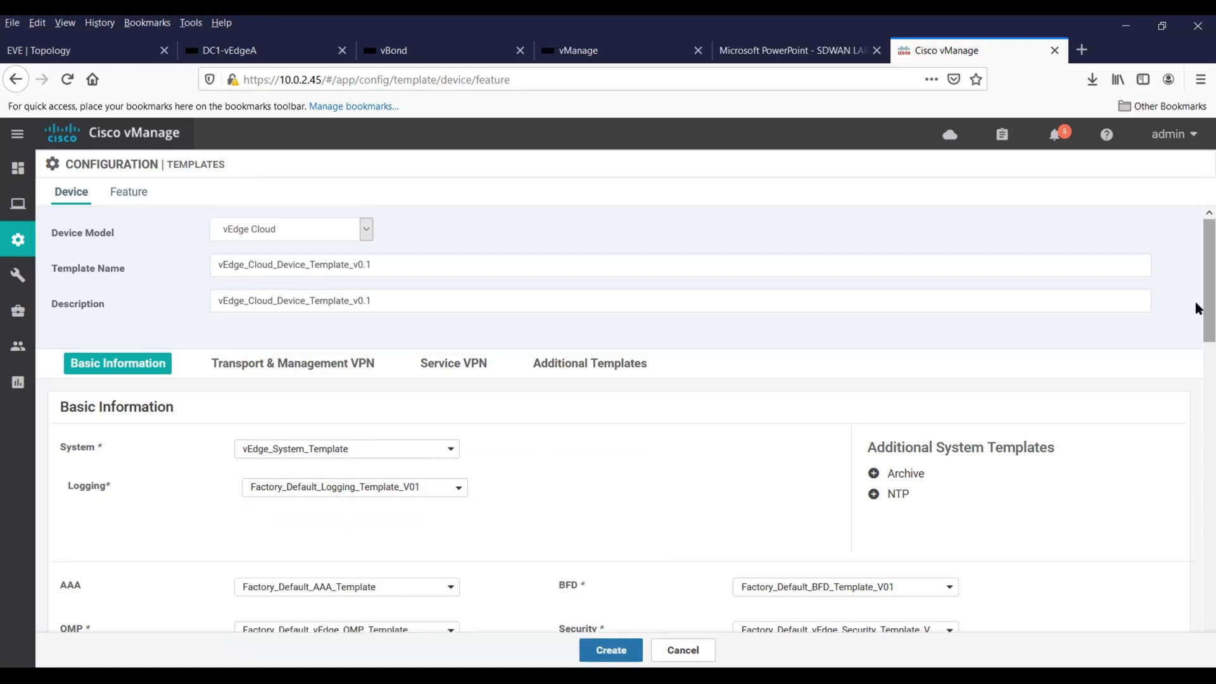
Assign vEdge_OMP_Template as the OMP template in the basic information.
drag(1196, 310, 1197, 359)
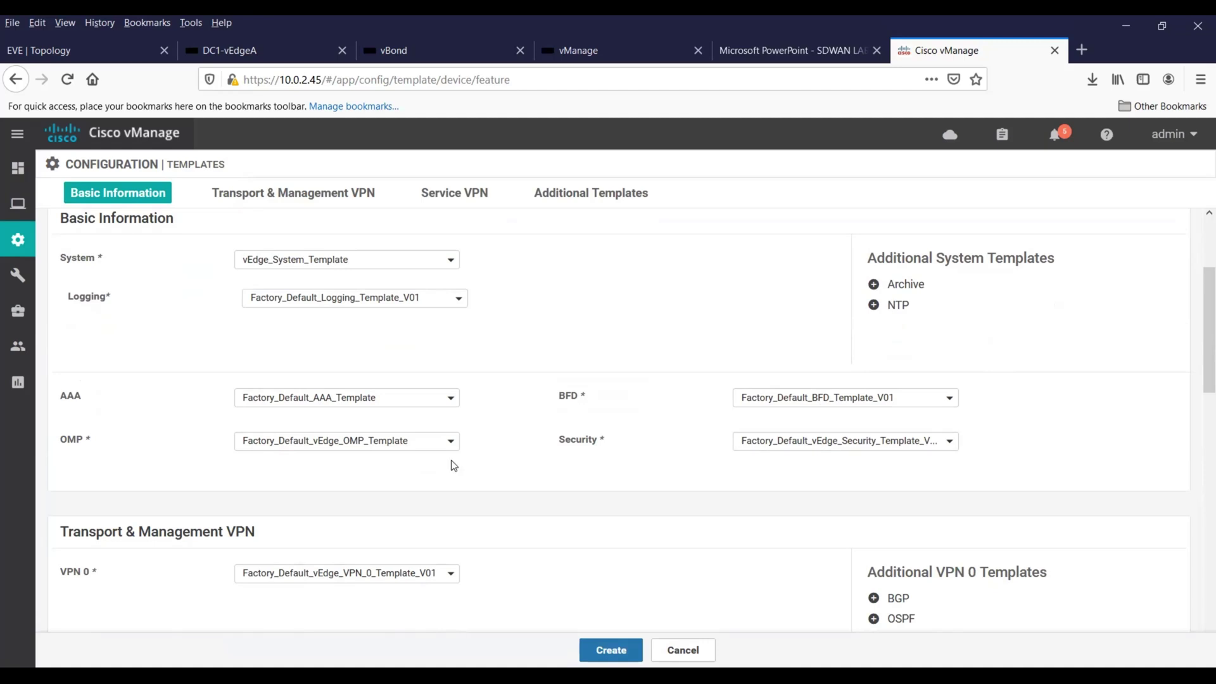
click(433, 446)
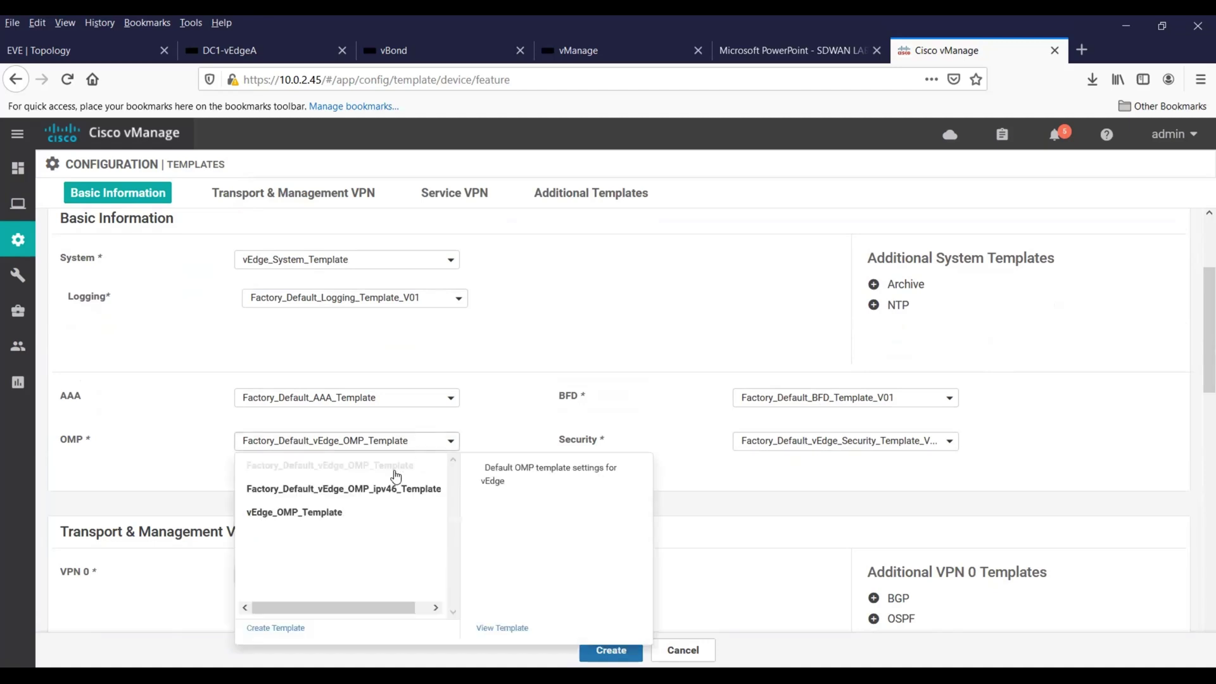
click(327, 515)
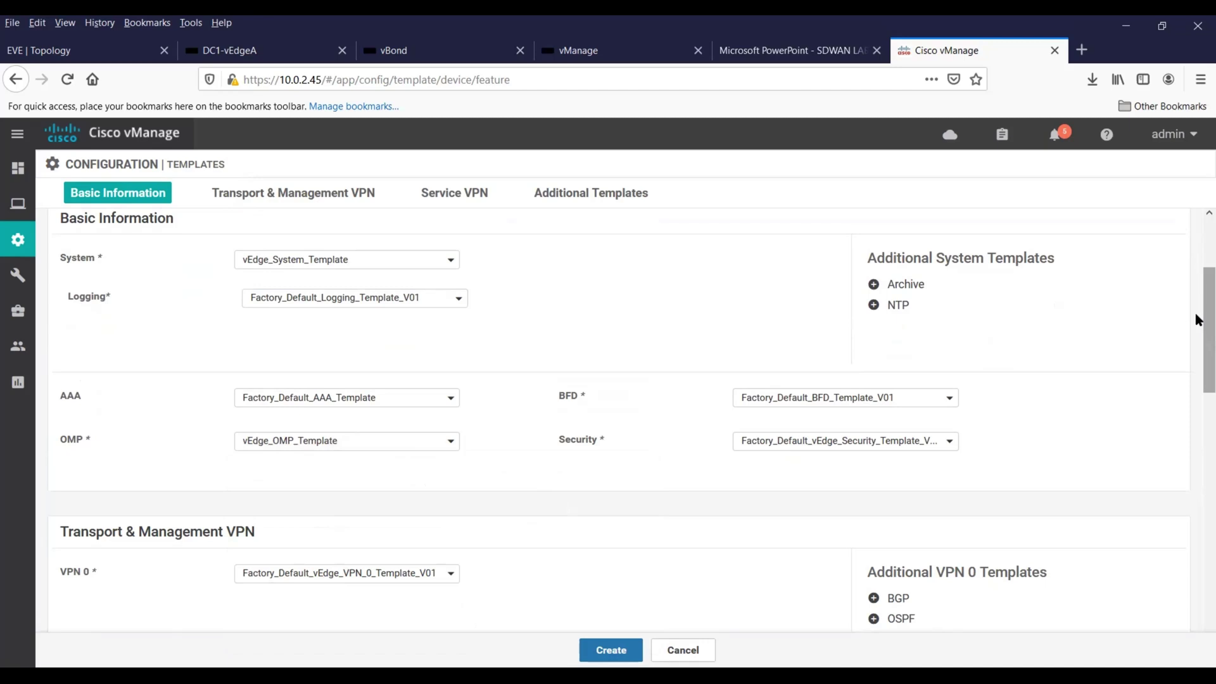
Assign vEdge_VPN_0_Template_V01 as the VPN 0 template.
drag(1199, 320, 1199, 377)
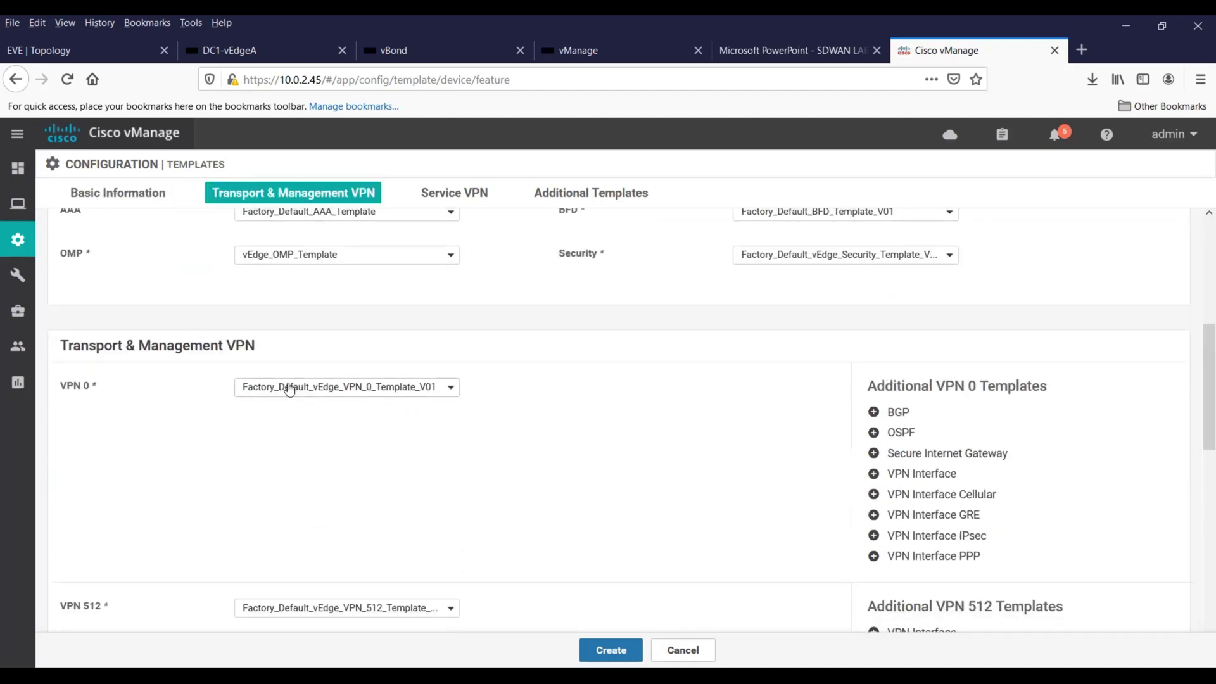
click(324, 398)
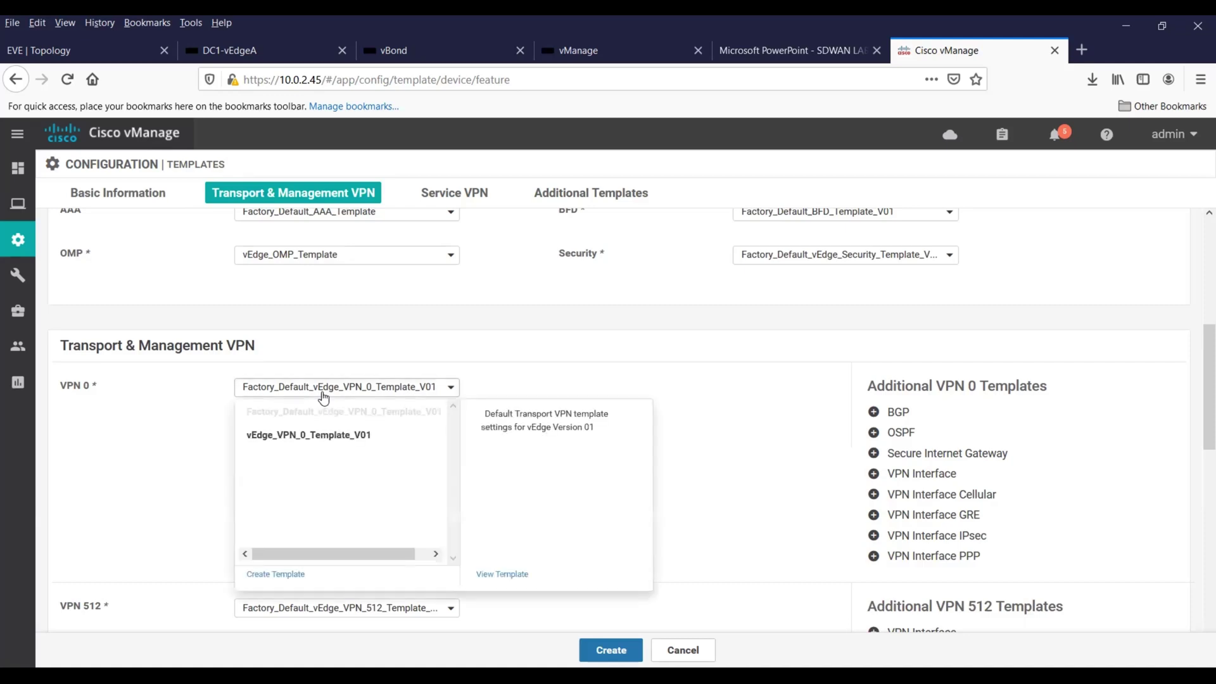
click(322, 437)
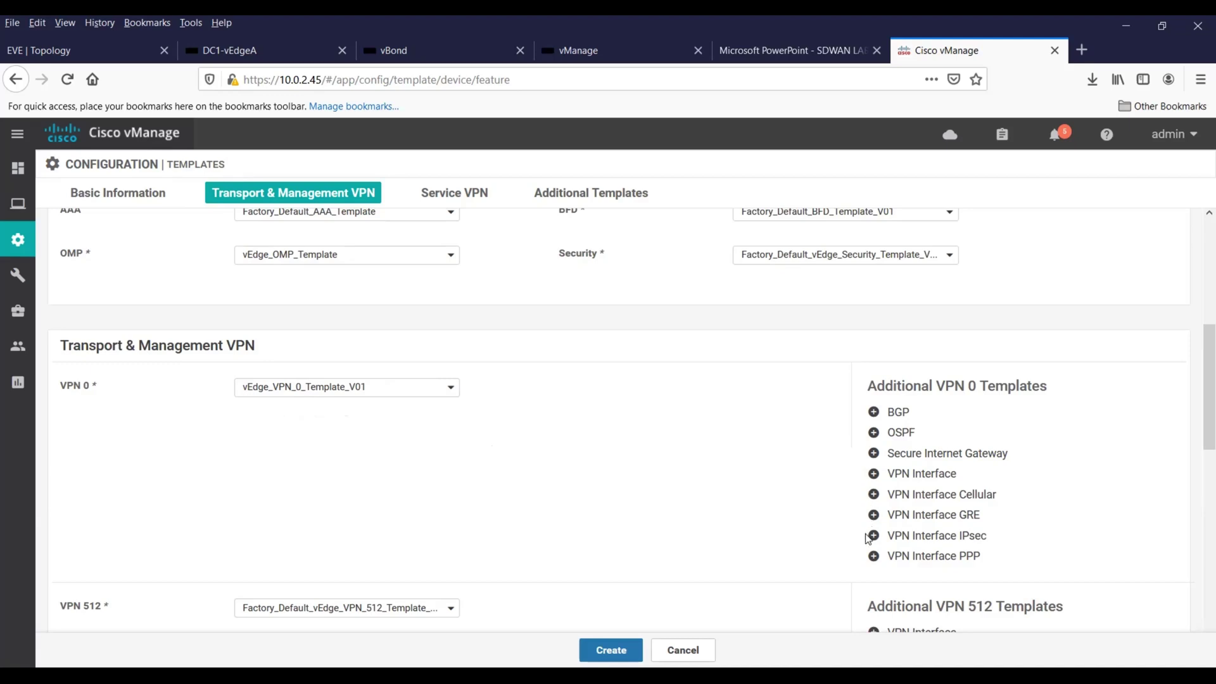
Add two VPN interfaces to VPN 0 using the templates vEdge_interface_ge0/0 and vEdge_interface_ge0/1.
click(874, 474)
click(451, 429)
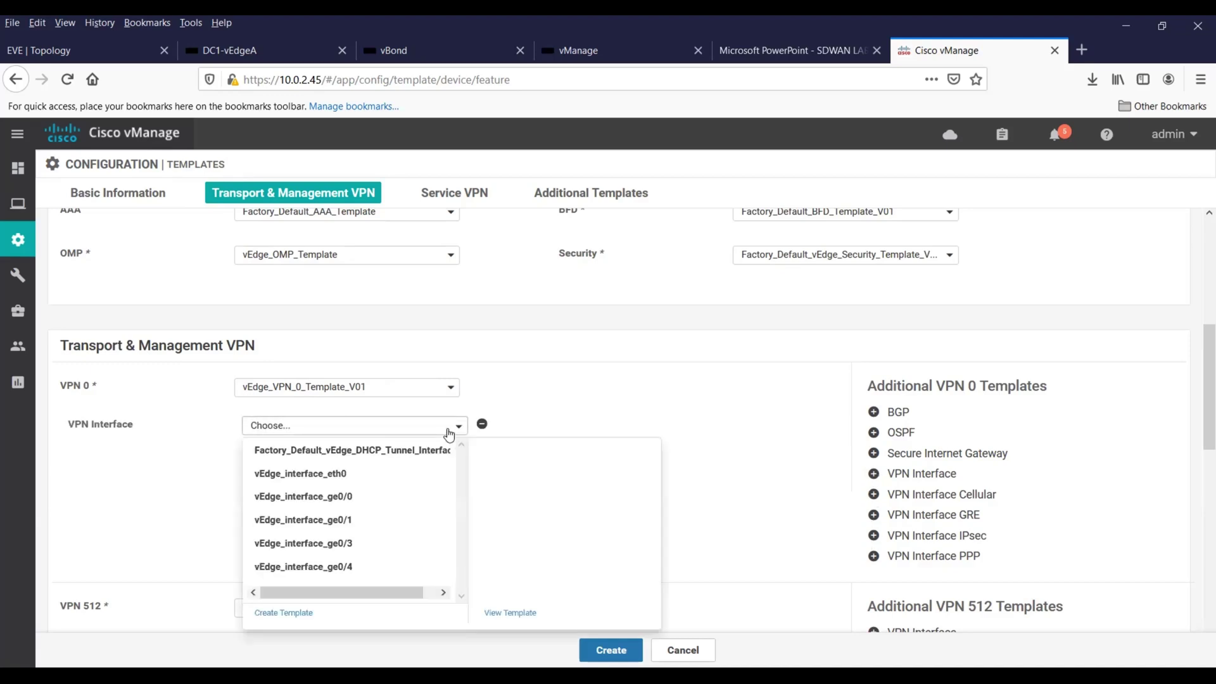
click(343, 504)
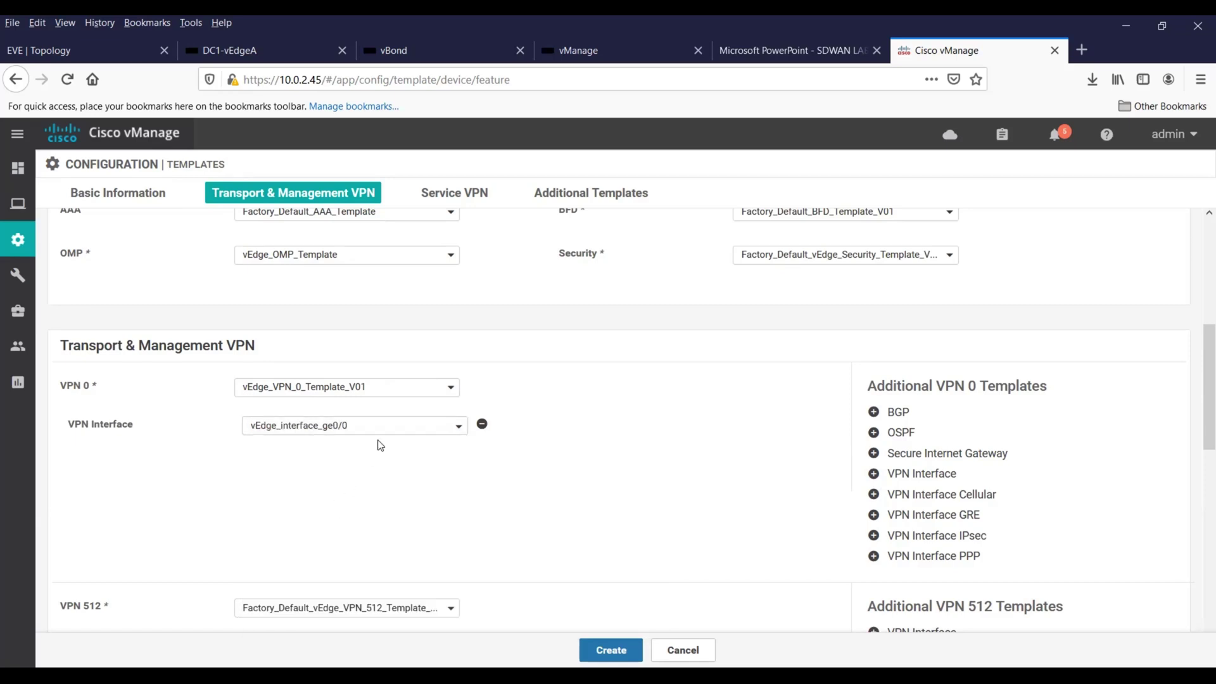
click(912, 481)
click(451, 469)
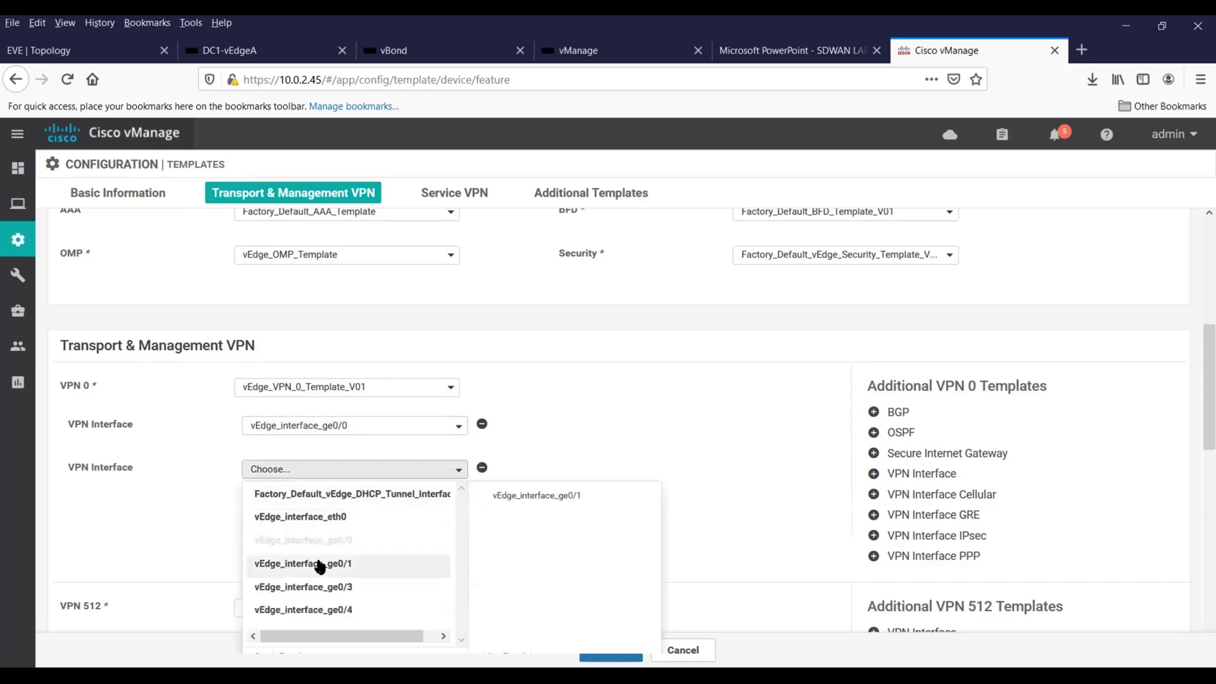
click(320, 564)
Add two more VPN 0 interfaces using the templates vEdge_interface_ge0/3 and vEdge_interface_ge0/4.
click(921, 474)
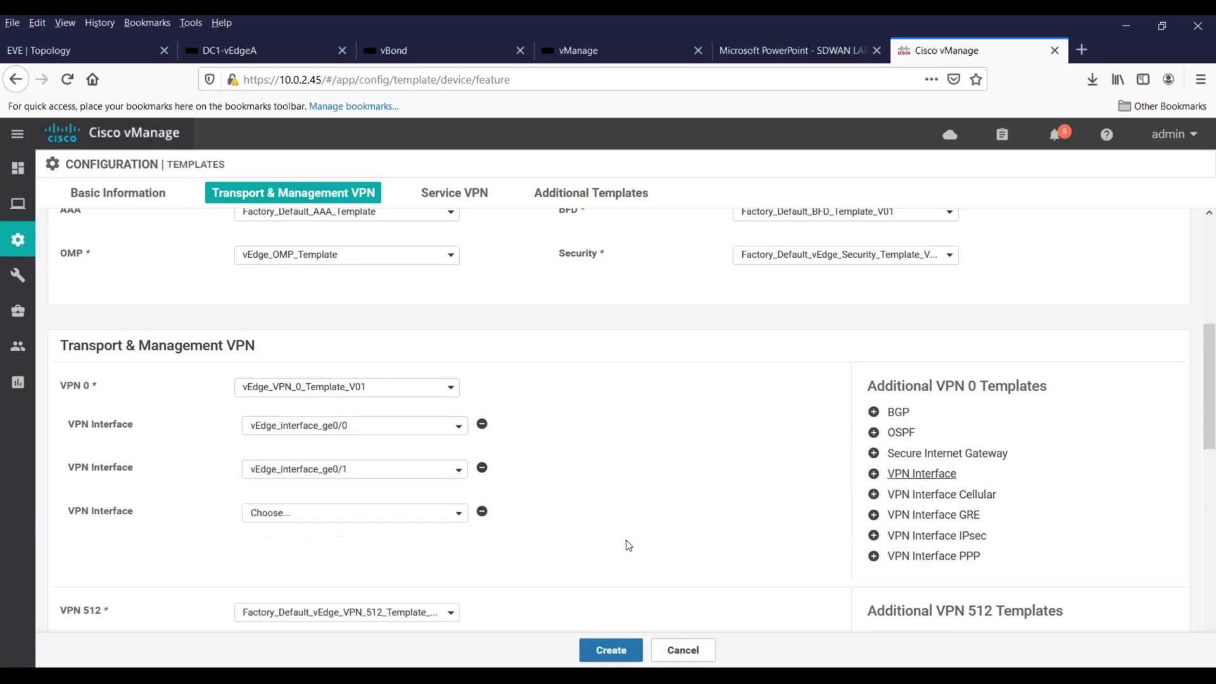
click(446, 518)
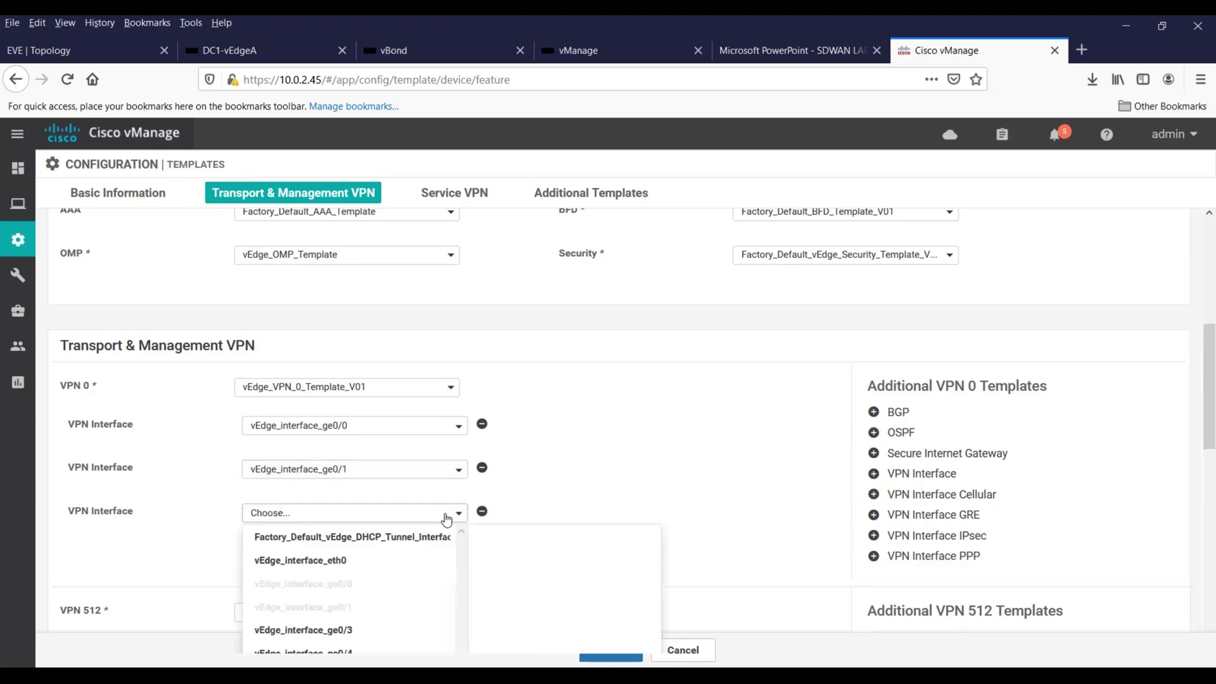
click(355, 635)
click(922, 474)
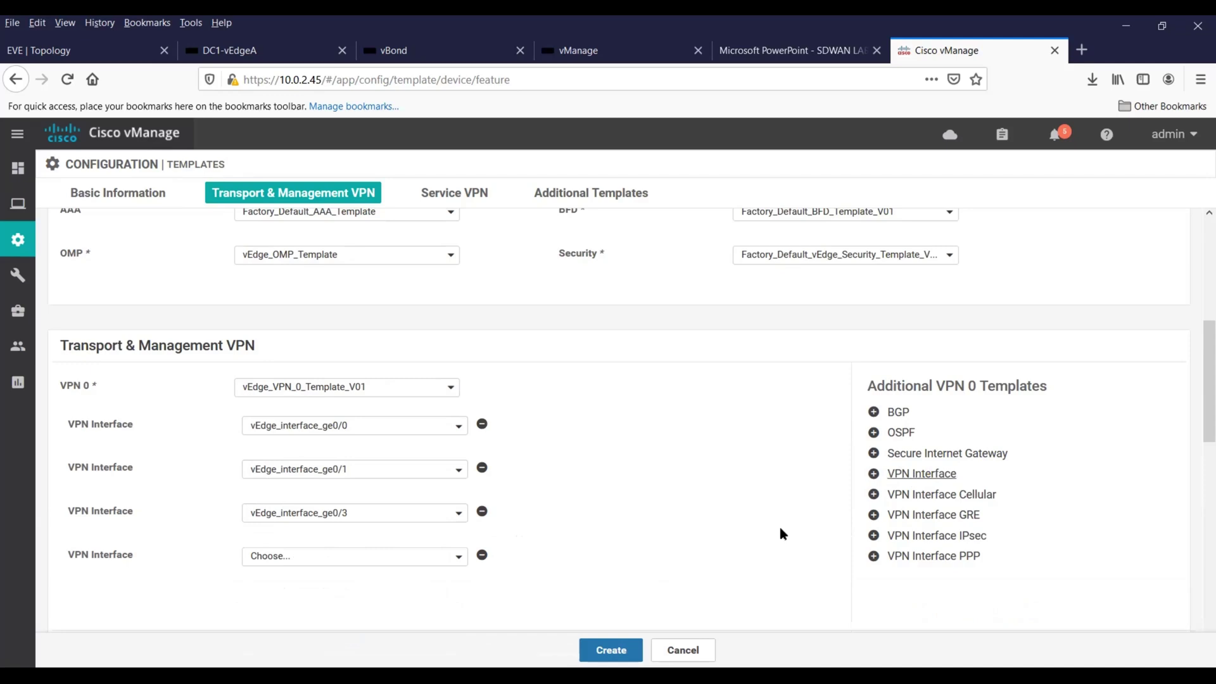
click(455, 557)
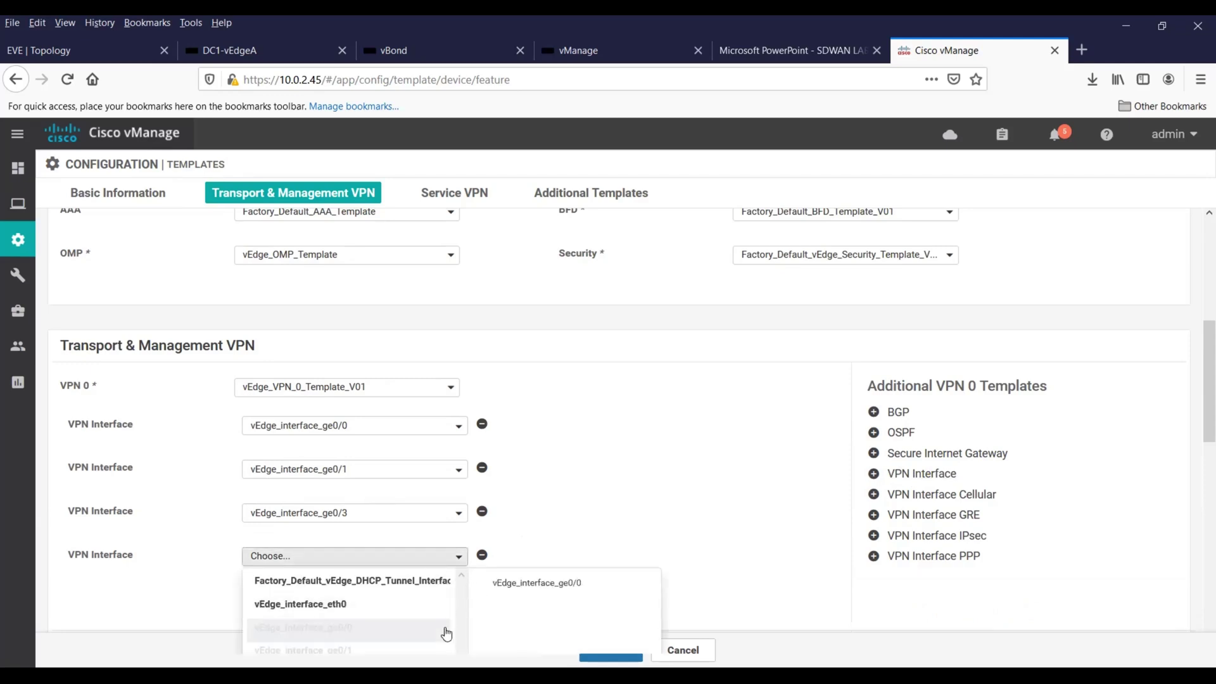
scroll(1197, 399, down, 3)
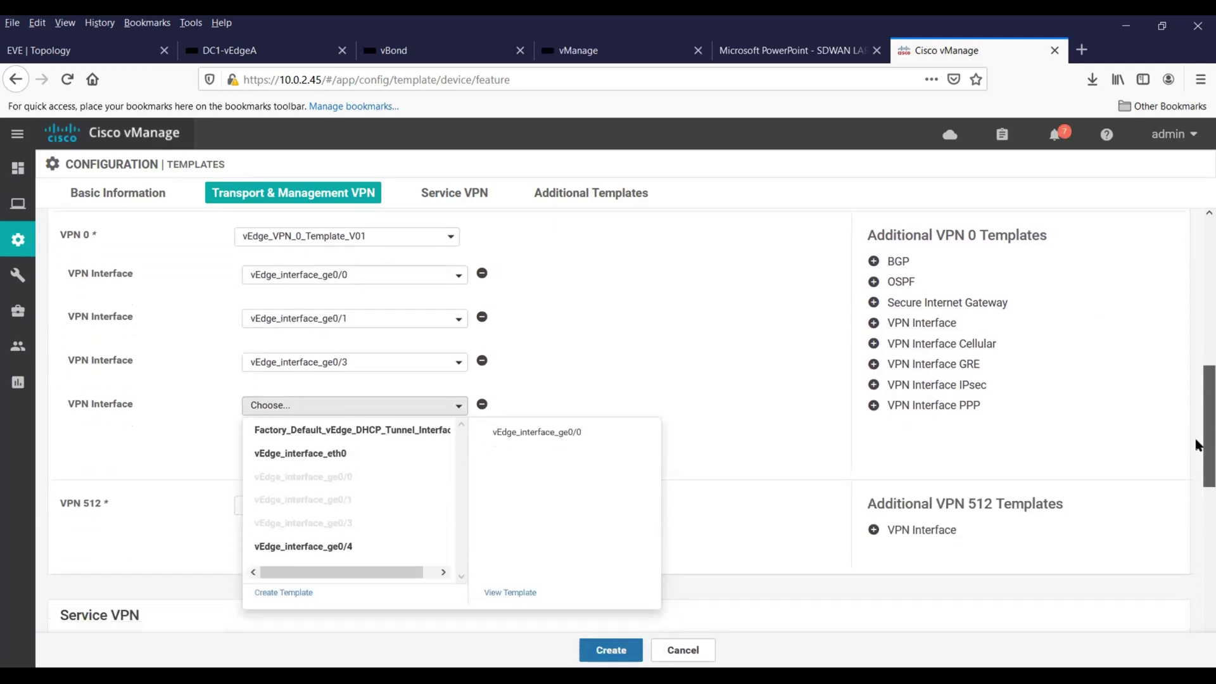
click(290, 547)
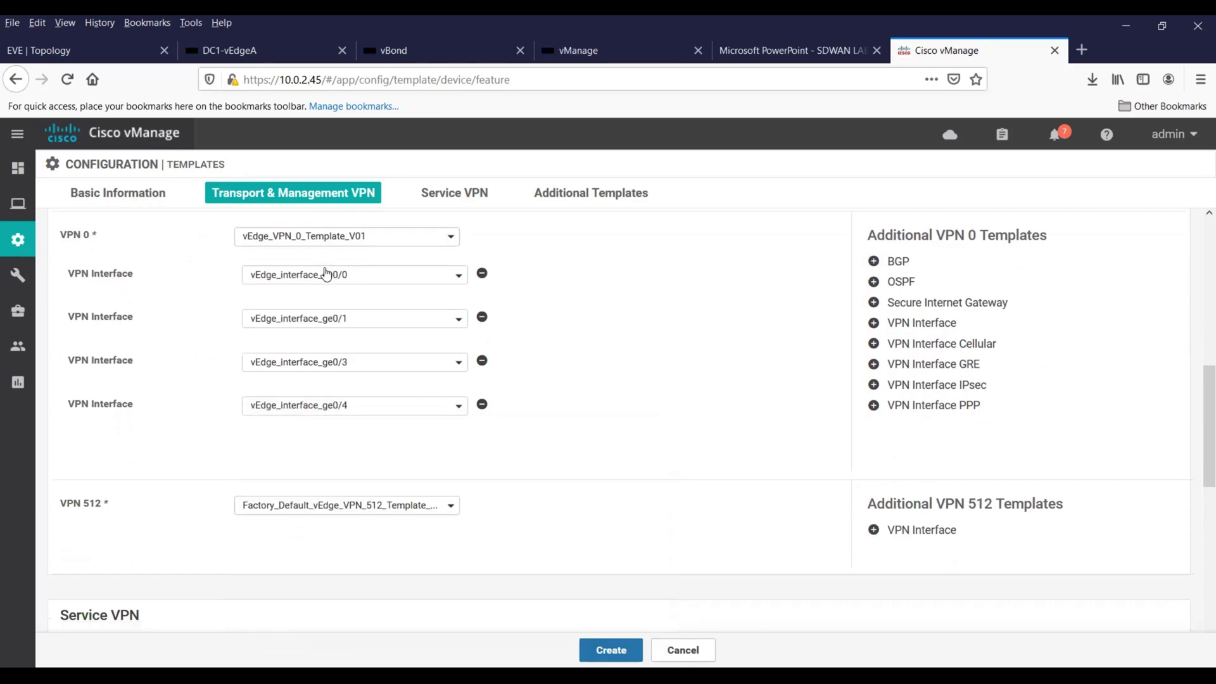
Consult the lab topology PDF and add BGP to VPN 0 with the vEdge_VPN0_BGP template.
click(783, 52)
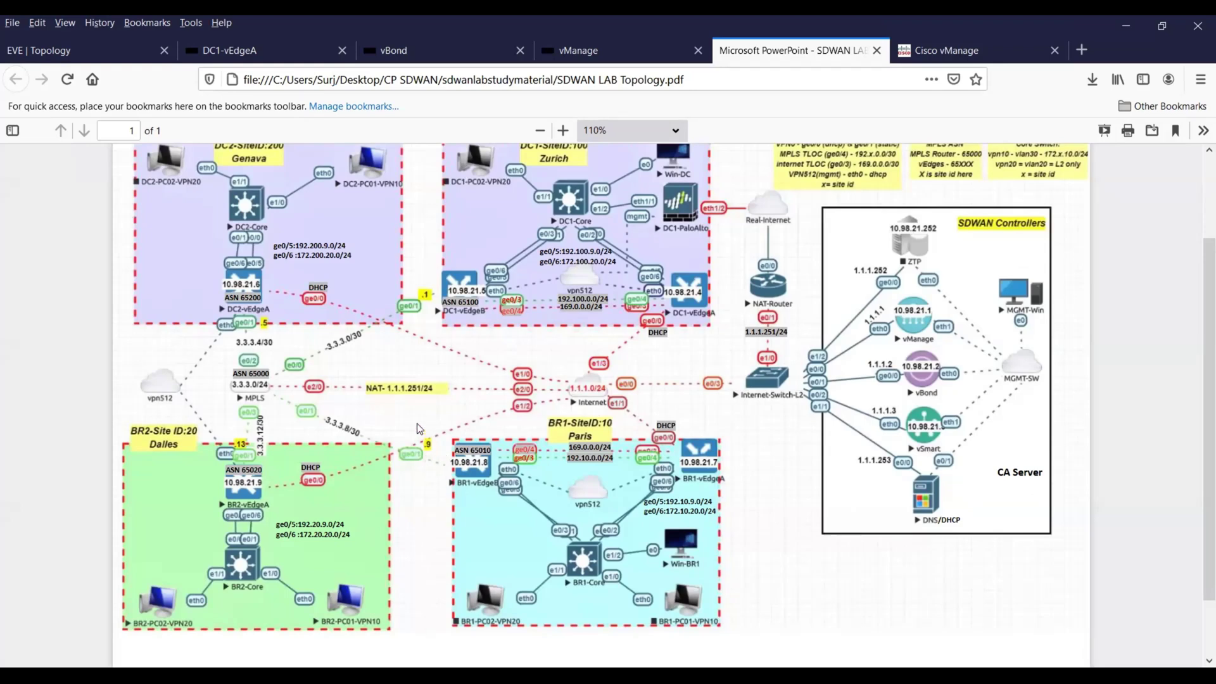
click(968, 62)
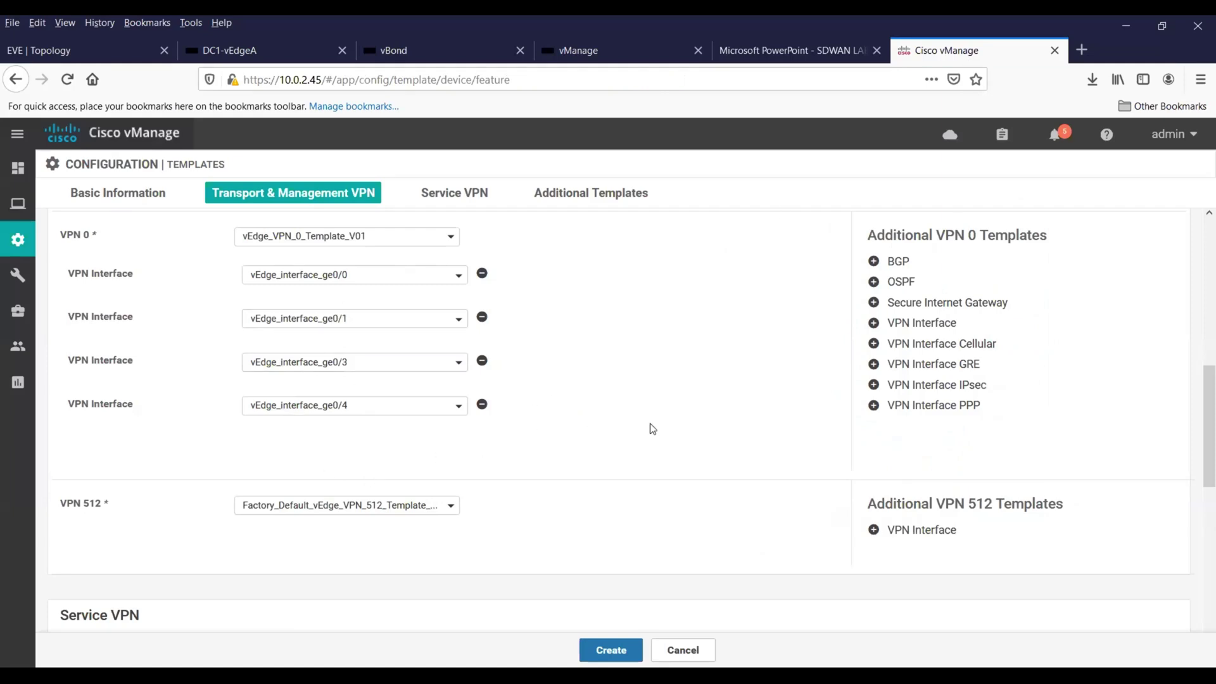
click(874, 262)
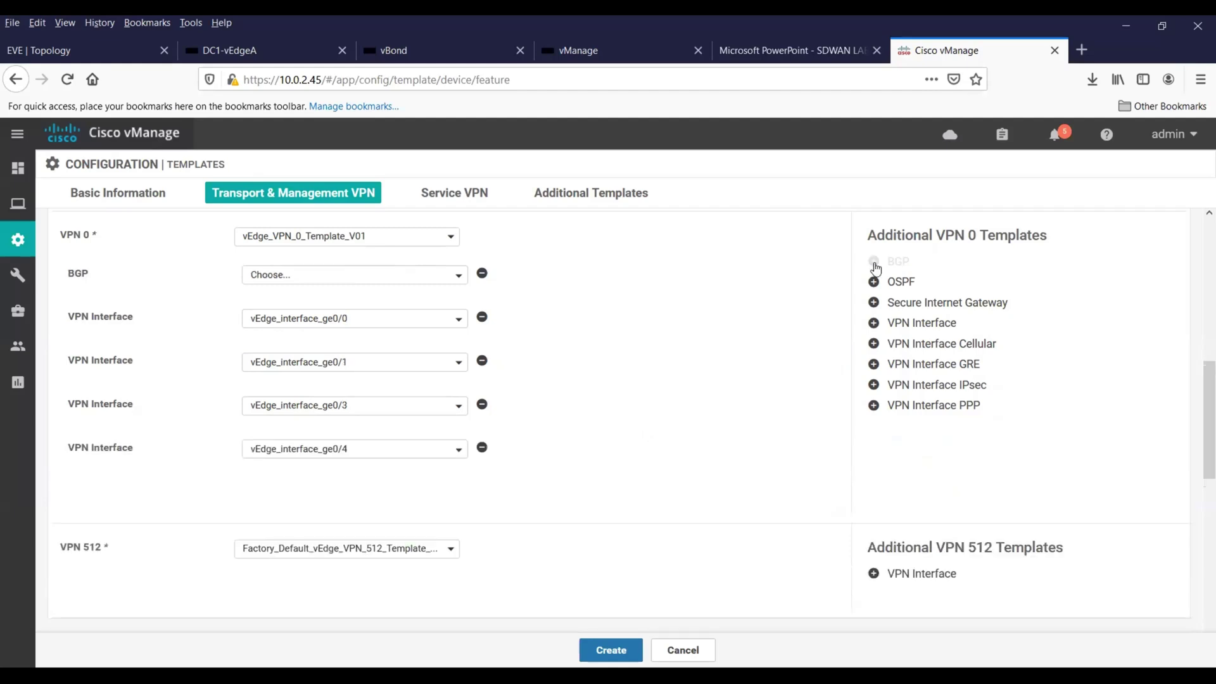
click(360, 275)
click(317, 309)
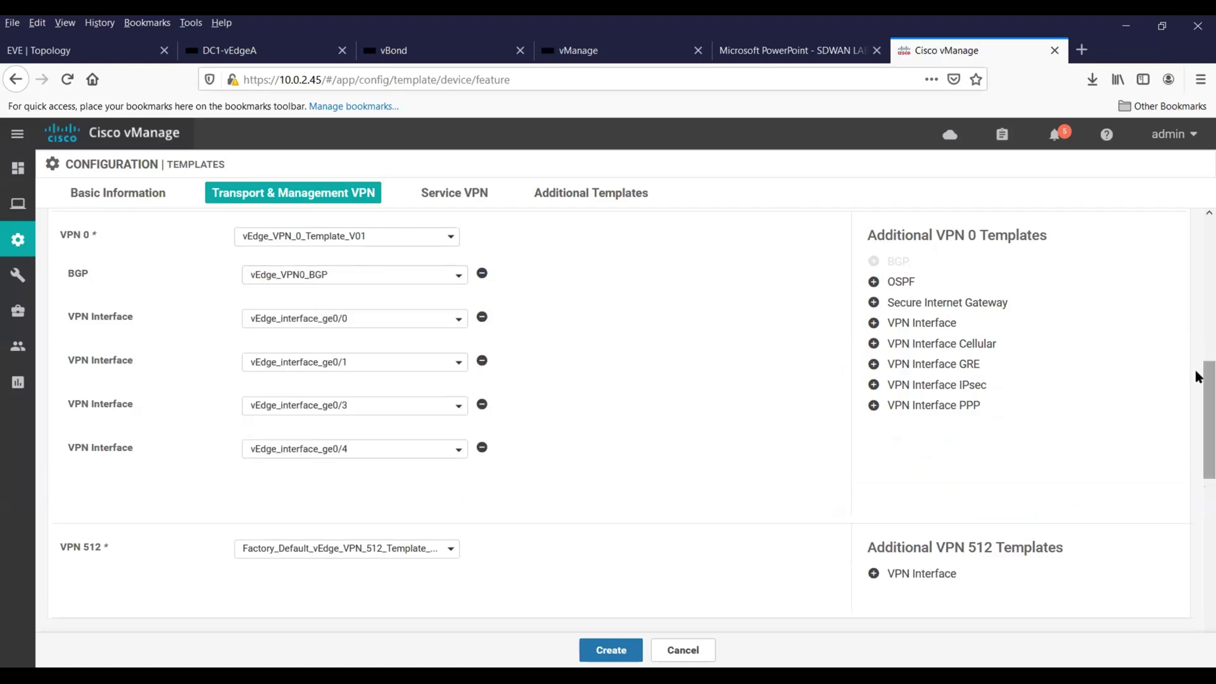
Assign vEdge_VPN_512_Template_V01 as the VPN 512 template and add a VPN interface to it using vEdge_interface_eth0.
drag(1199, 376, 1199, 426)
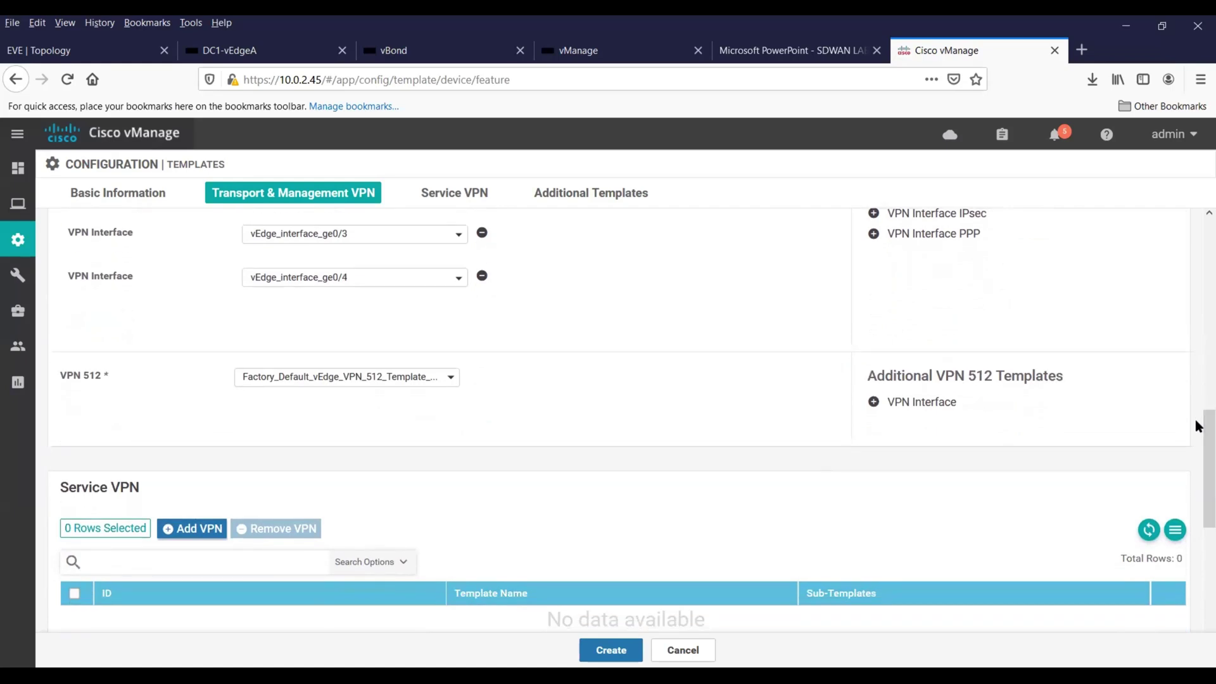
click(433, 381)
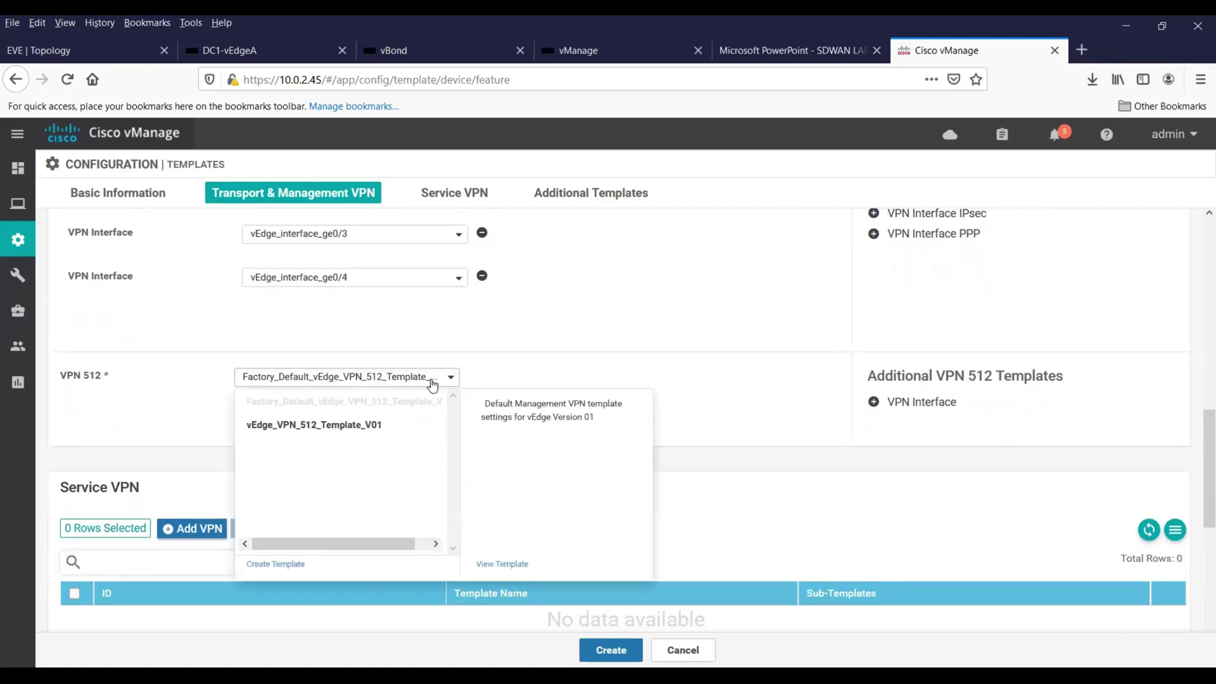
click(350, 426)
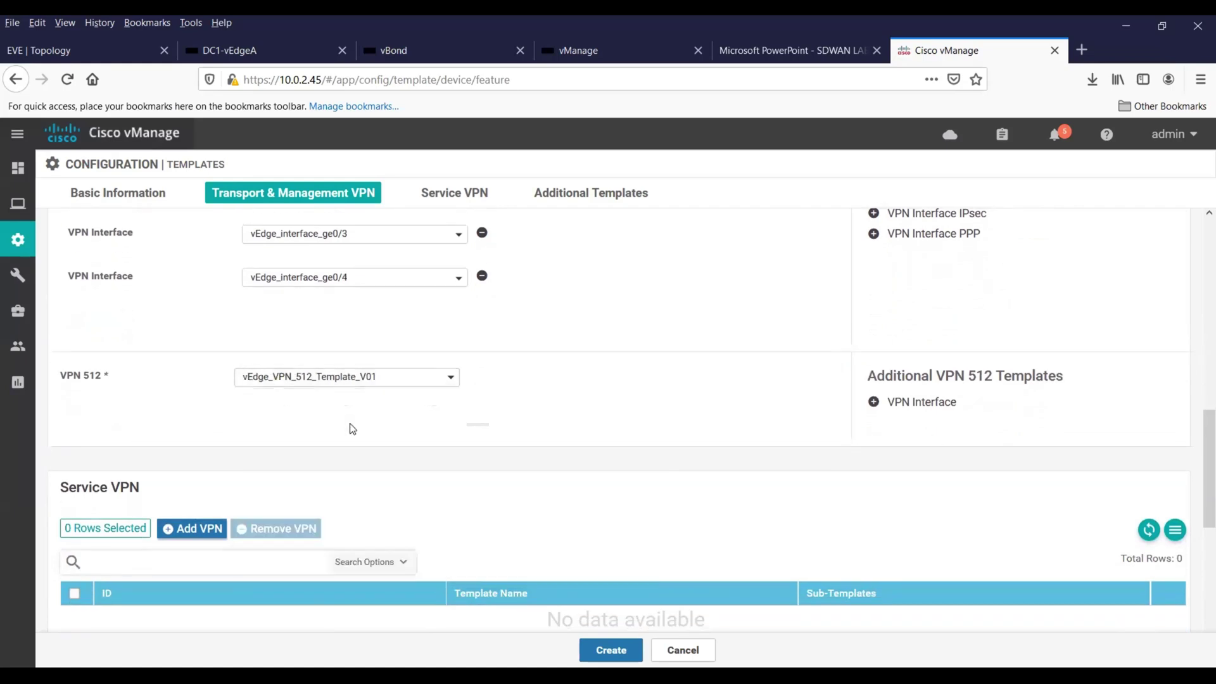
click(874, 401)
click(456, 421)
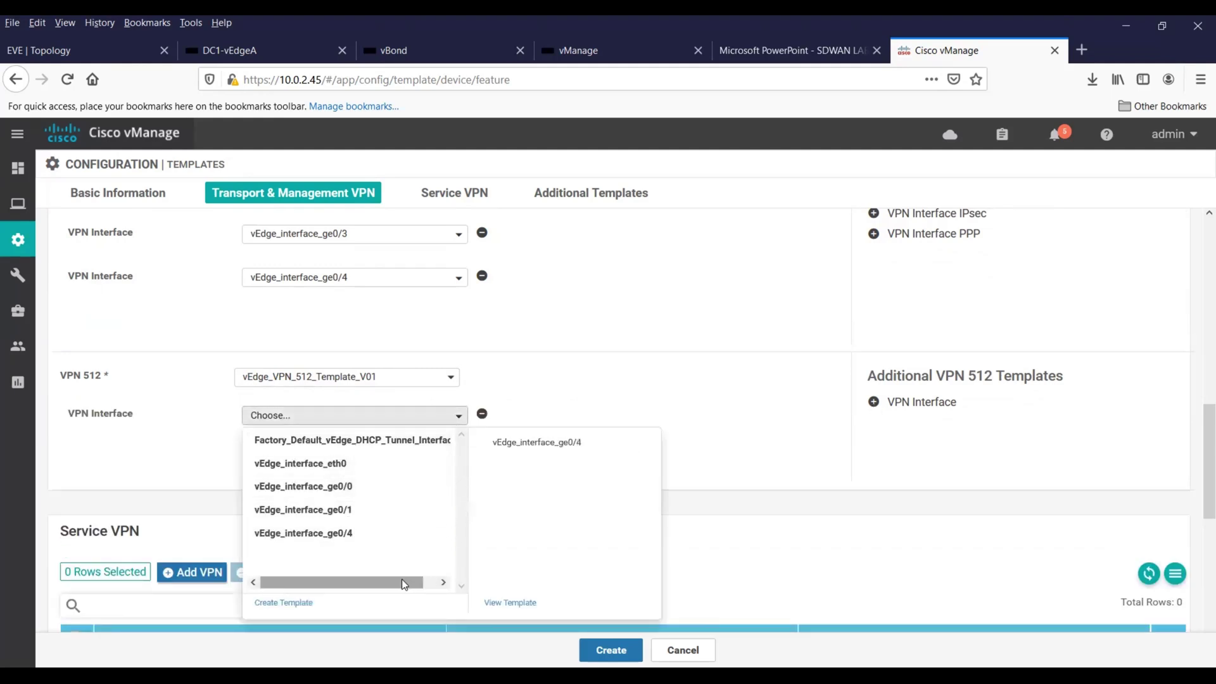
click(350, 469)
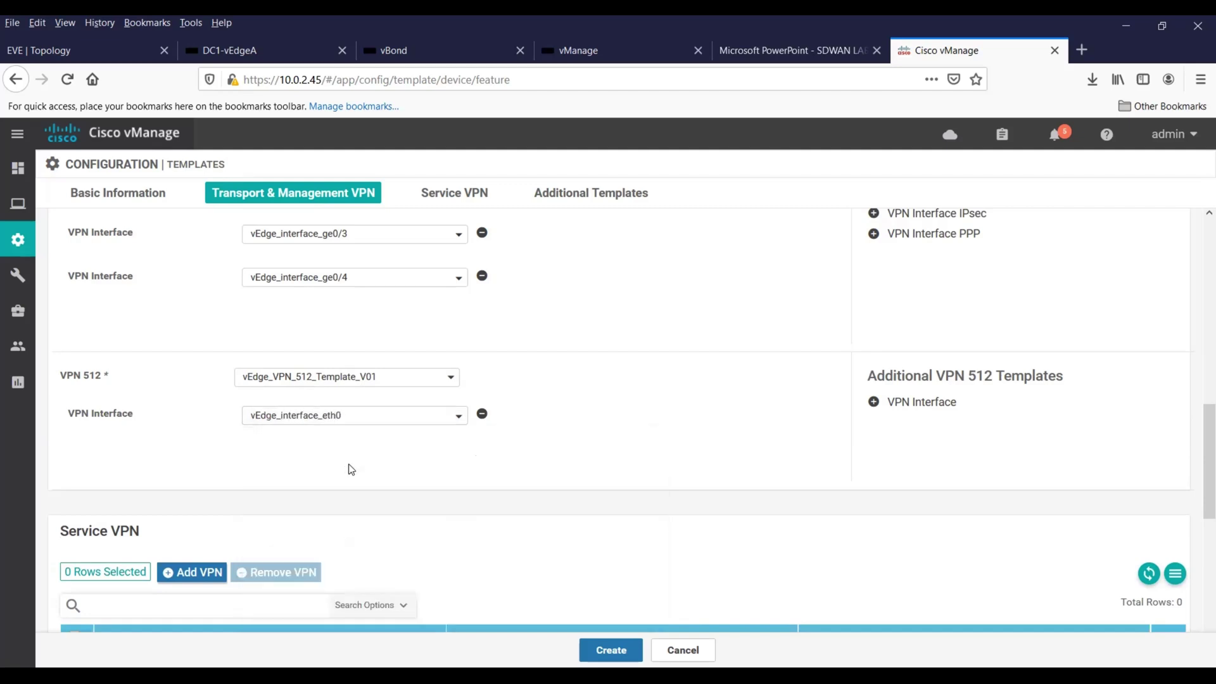
Create the vEdge Cloud device template and review the list of feature templates.
drag(1197, 458, 1197, 594)
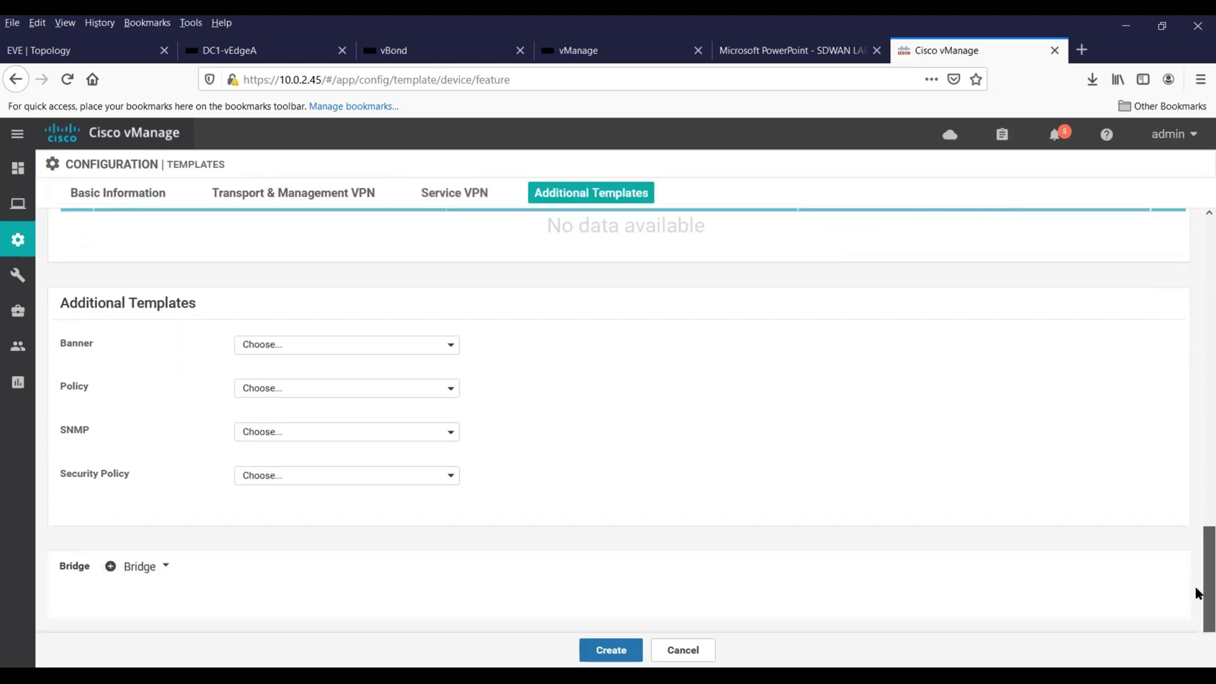
click(612, 651)
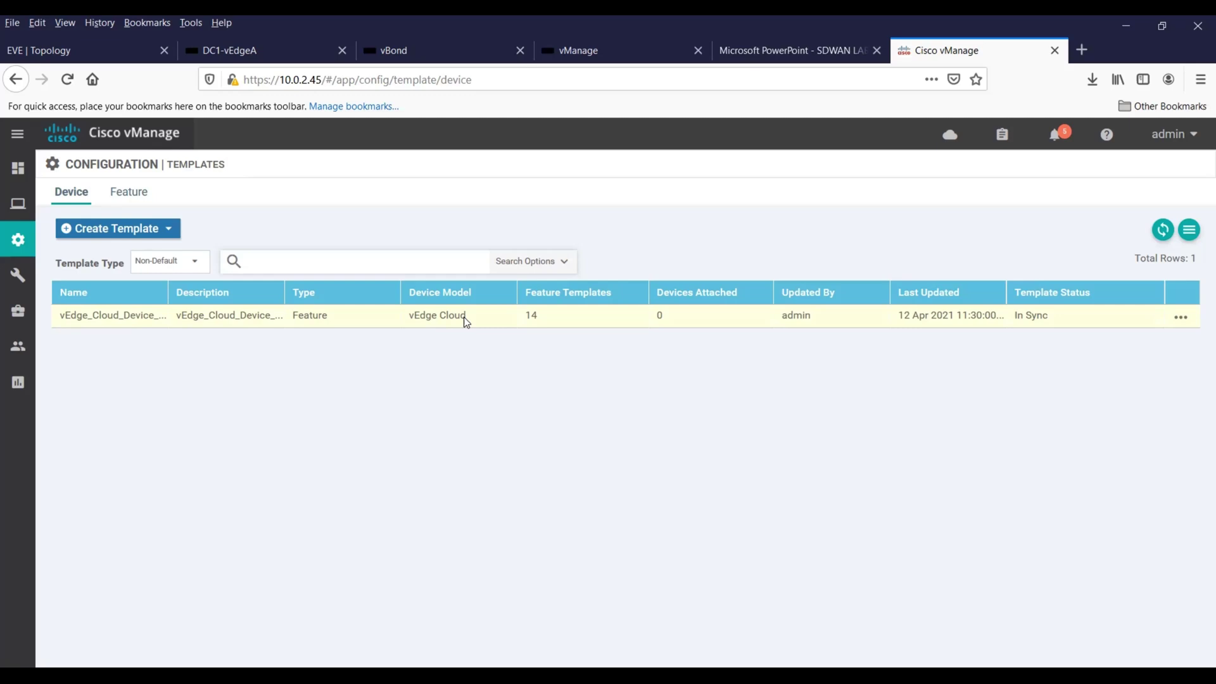
click(133, 197)
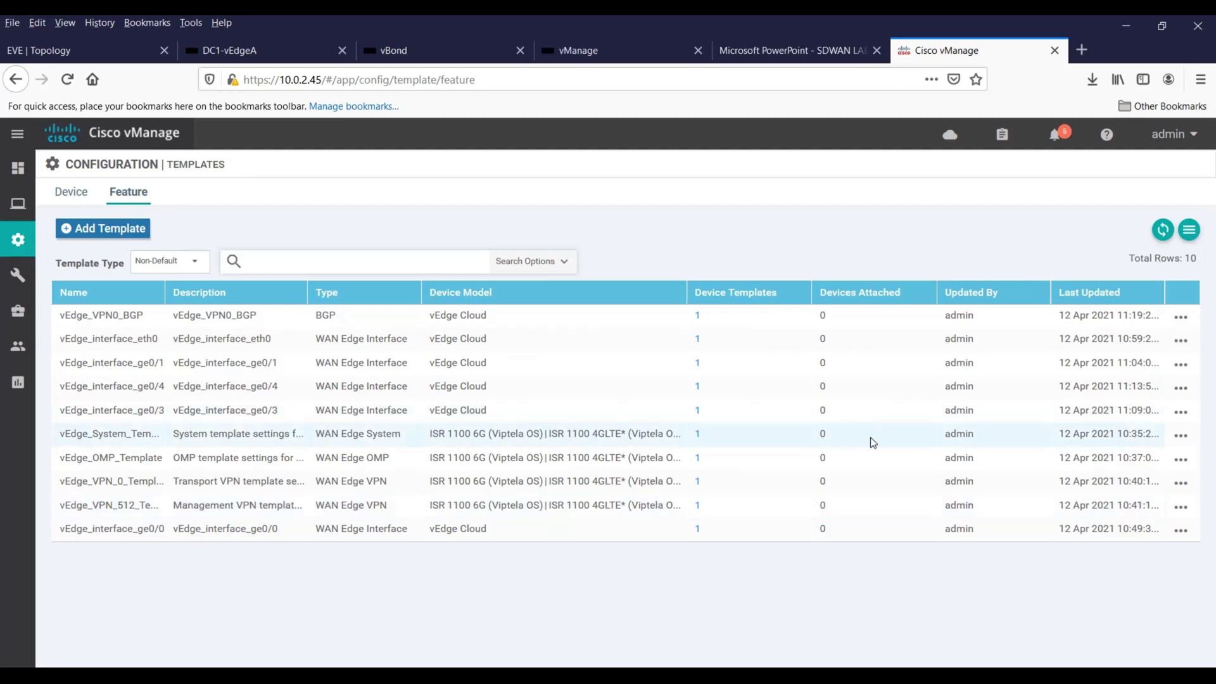
Open the device template variables for DC1-vEdgeA and set the VPN 0 next-hop addresses to 1.1.1.251 and 192.100.0.1, consulting the lab topology.
click(71, 193)
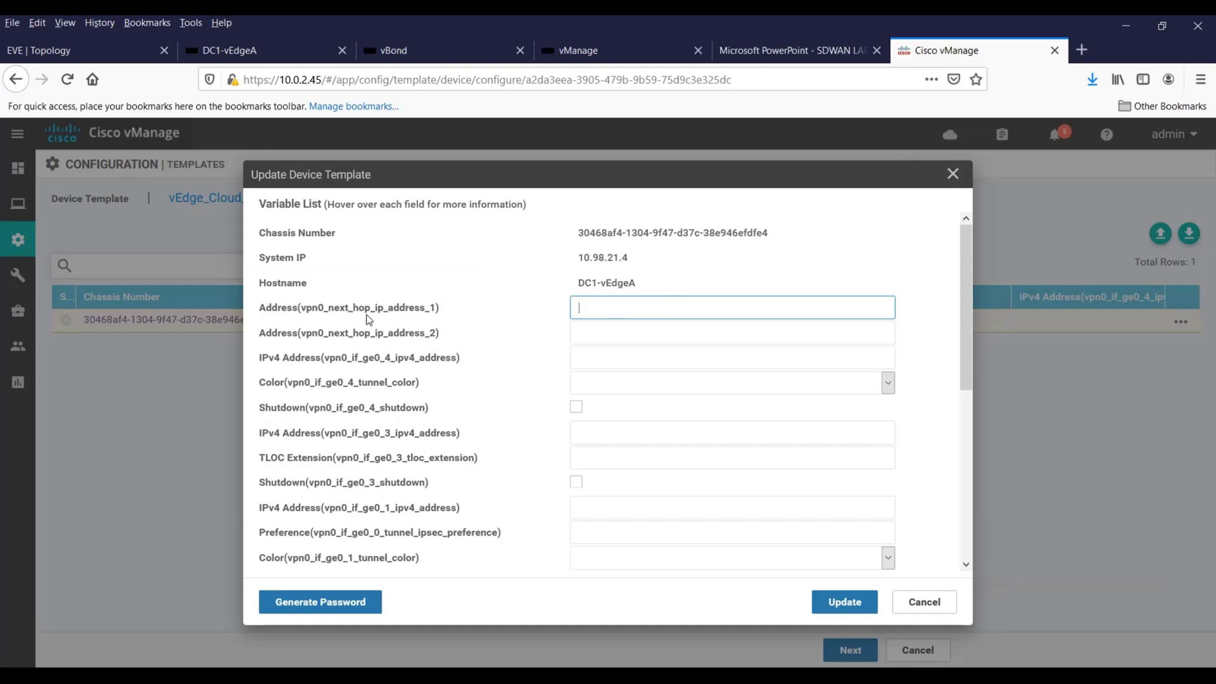
mouse_move(355, 320)
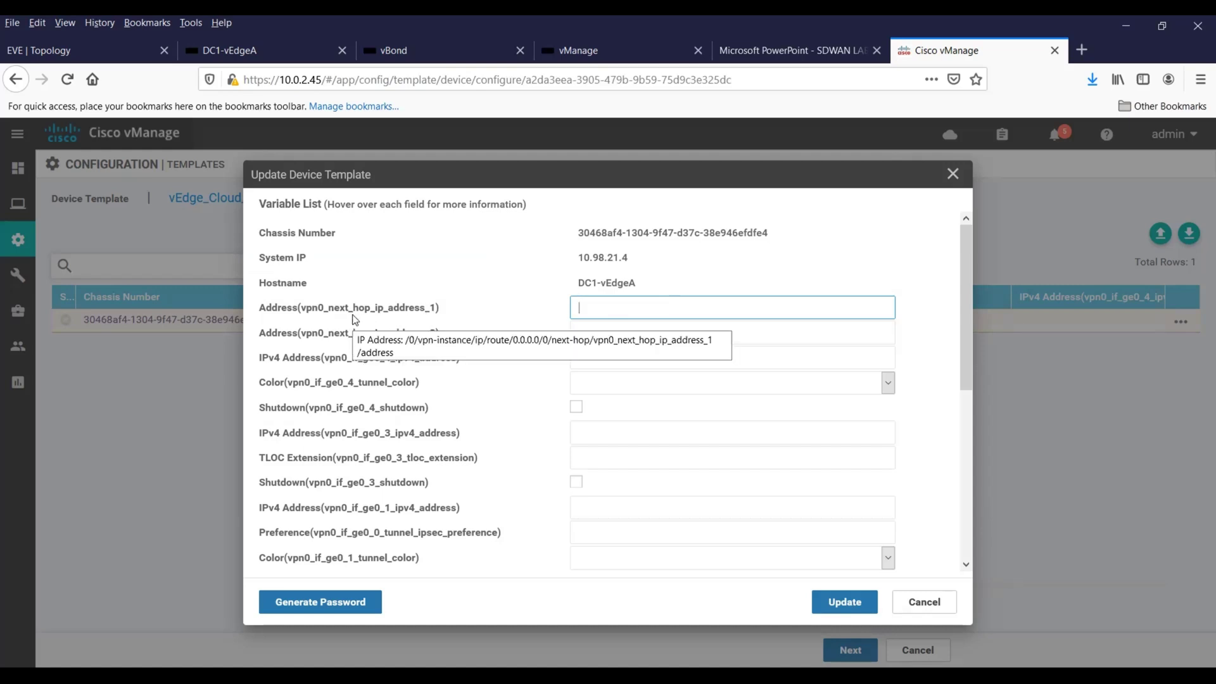
mouse_move(467, 266)
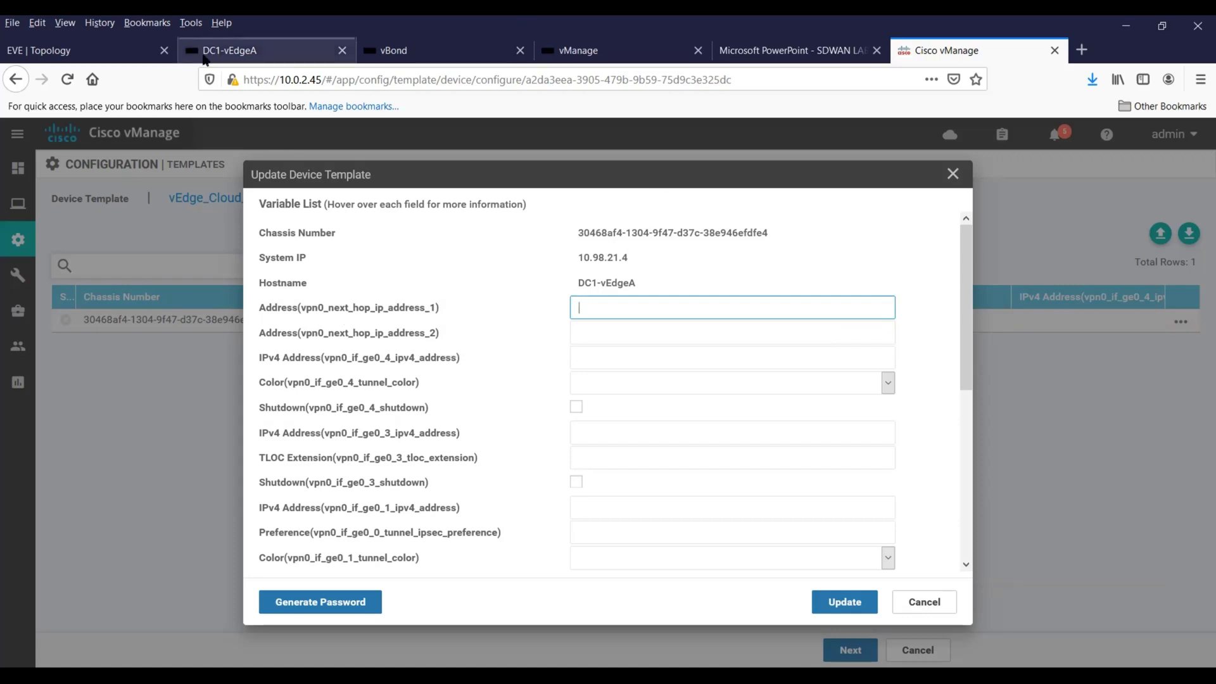
click(760, 52)
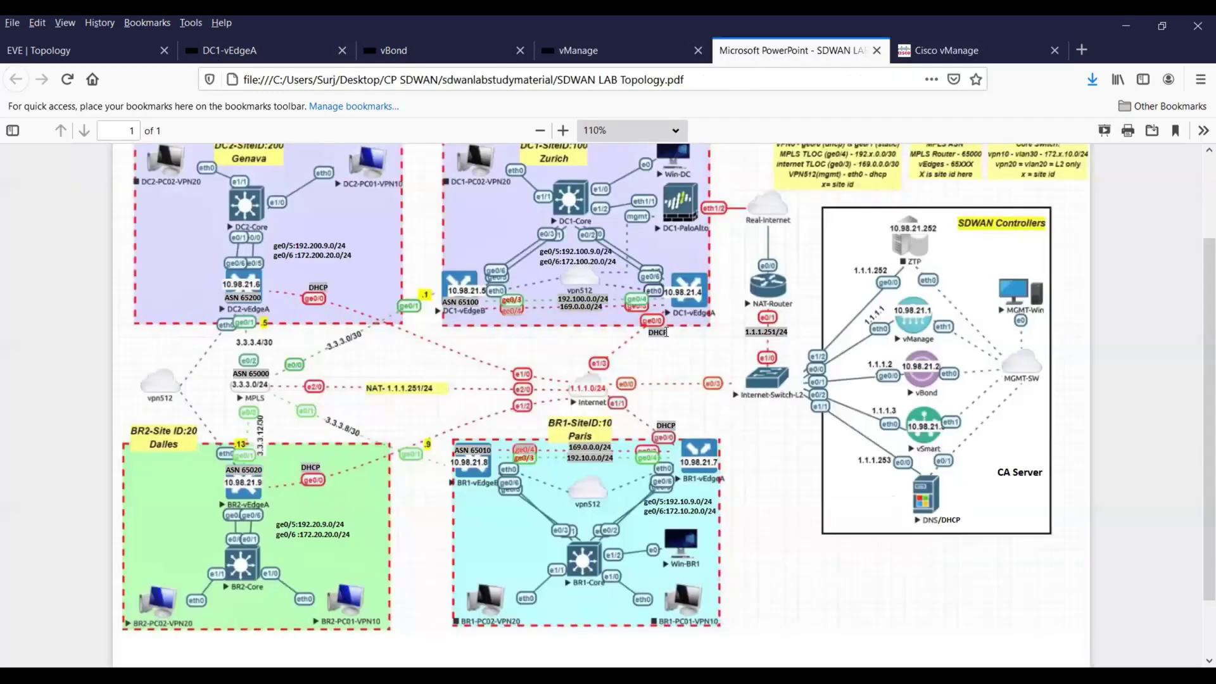
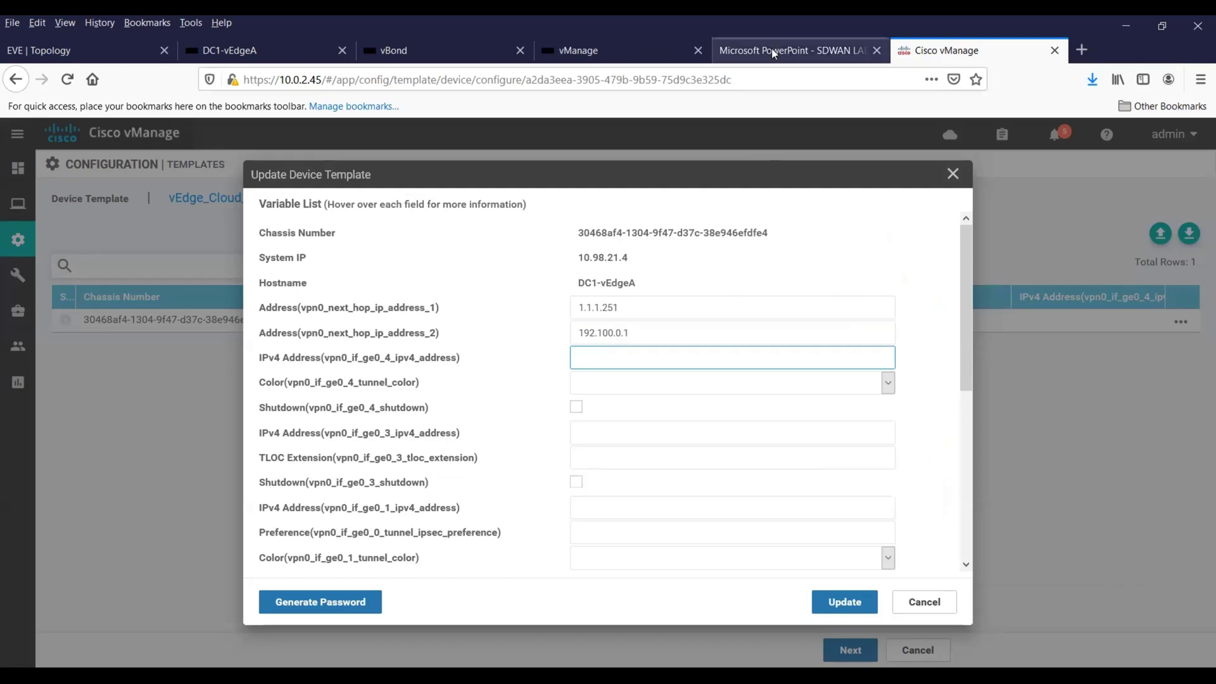
Set the ge0/4 IPv4 address to 192.100.0.2/24, checking the subnet in the lab topology PDF.
click(772, 48)
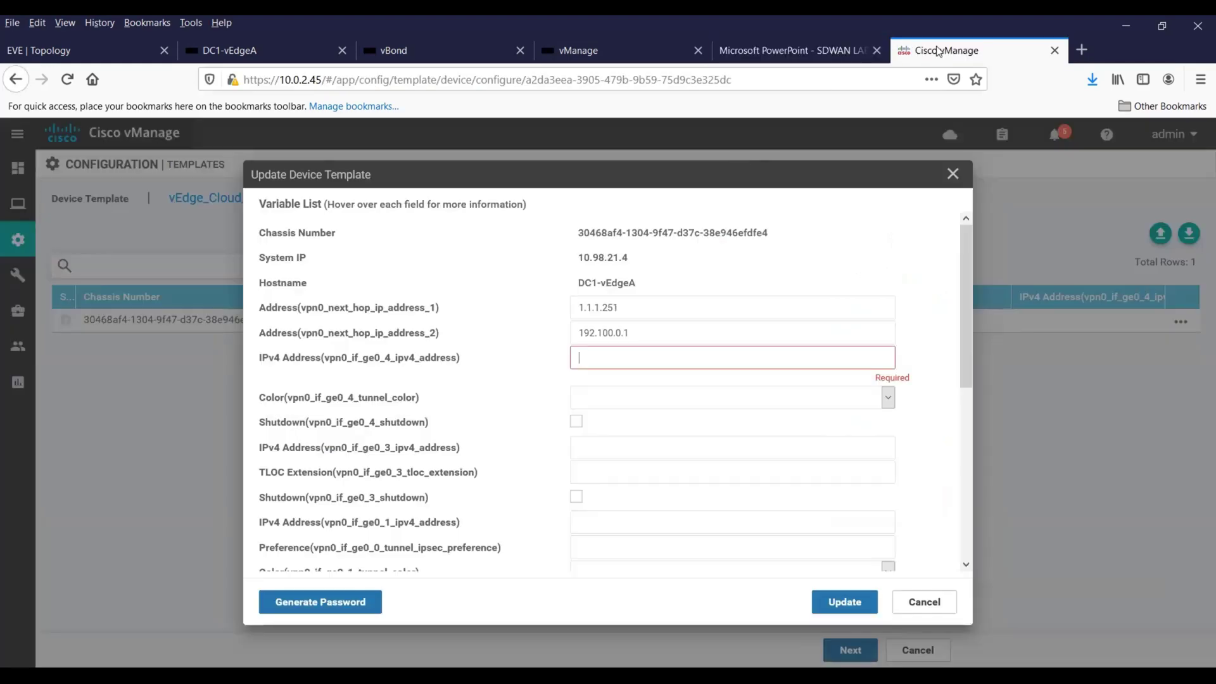
click(925, 49)
text(192.100.0.2/)
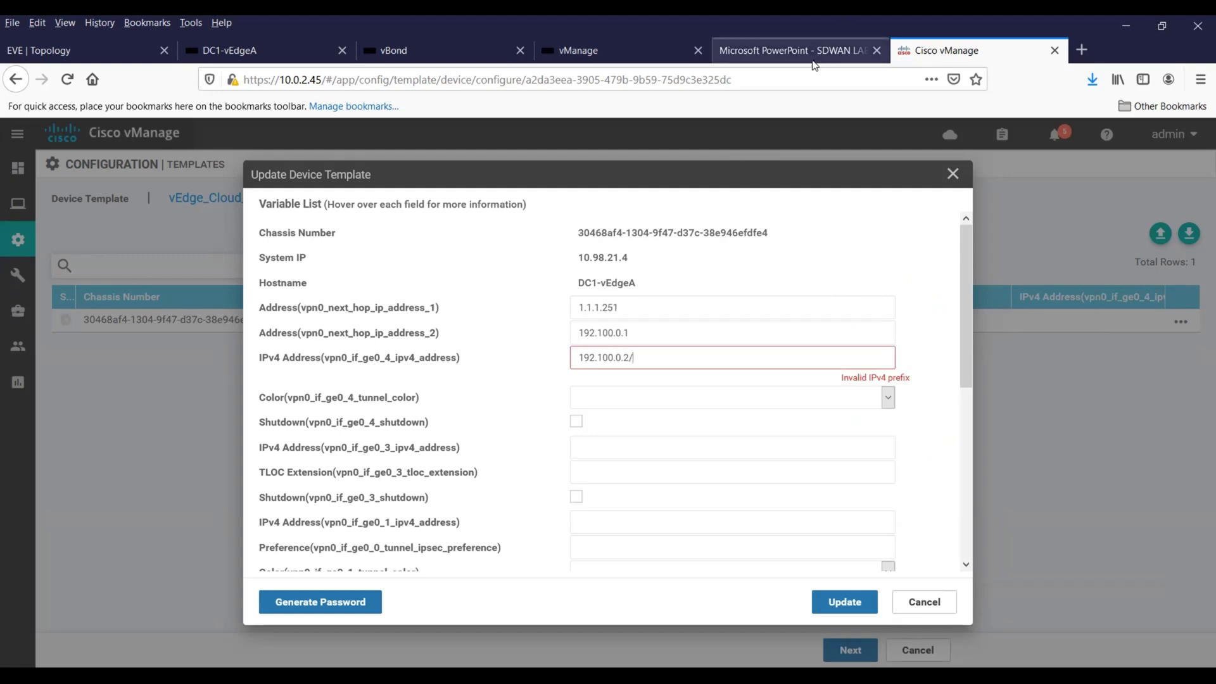
click(792, 50)
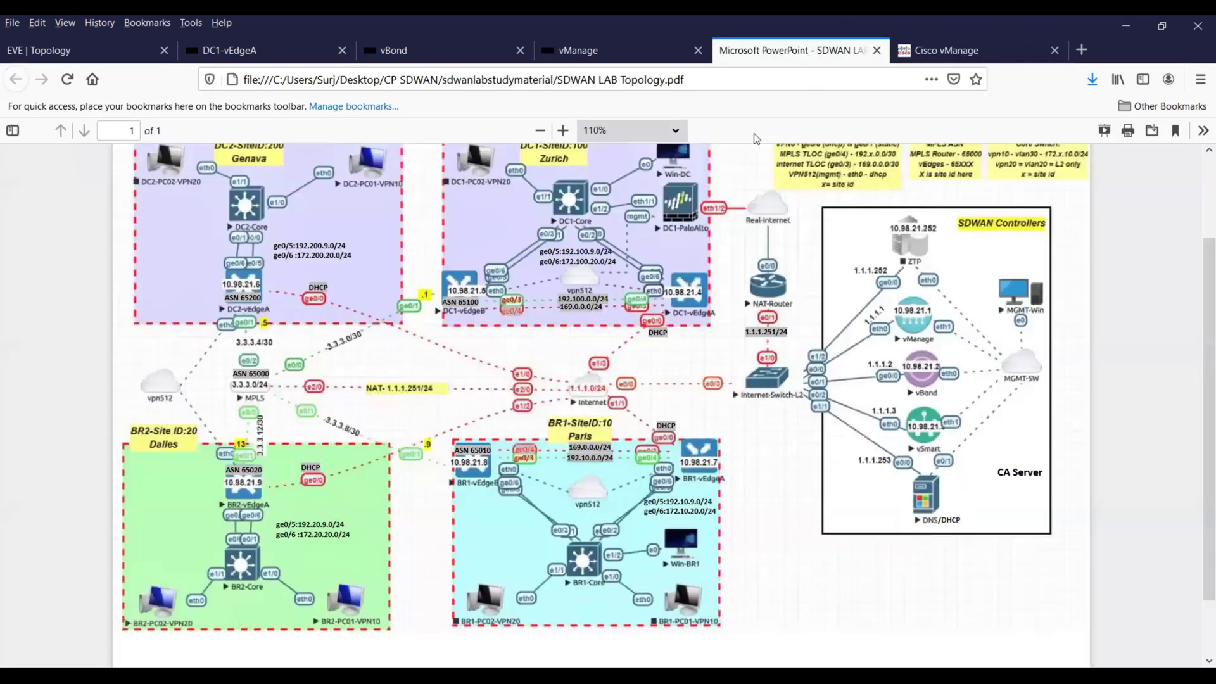
click(947, 50)
text(24)
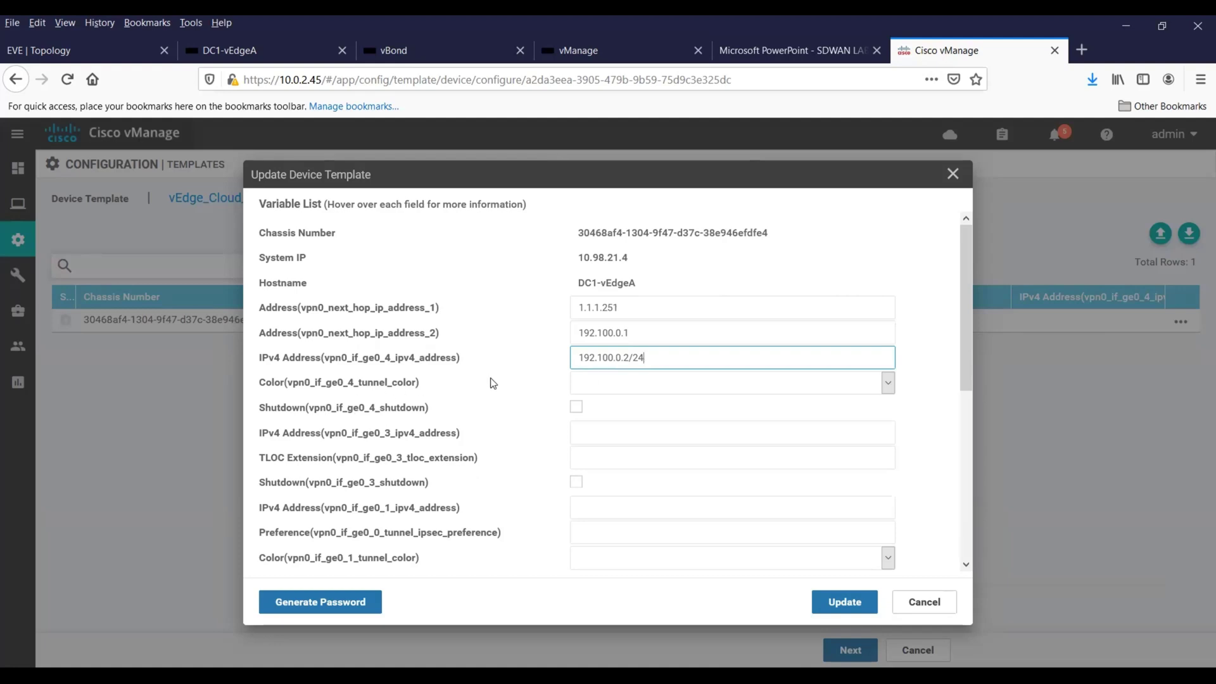
Check the lab topology PDF and set the ge0/4 tunnel color to mpls, leaving its shutdown option unticked.
click(773, 49)
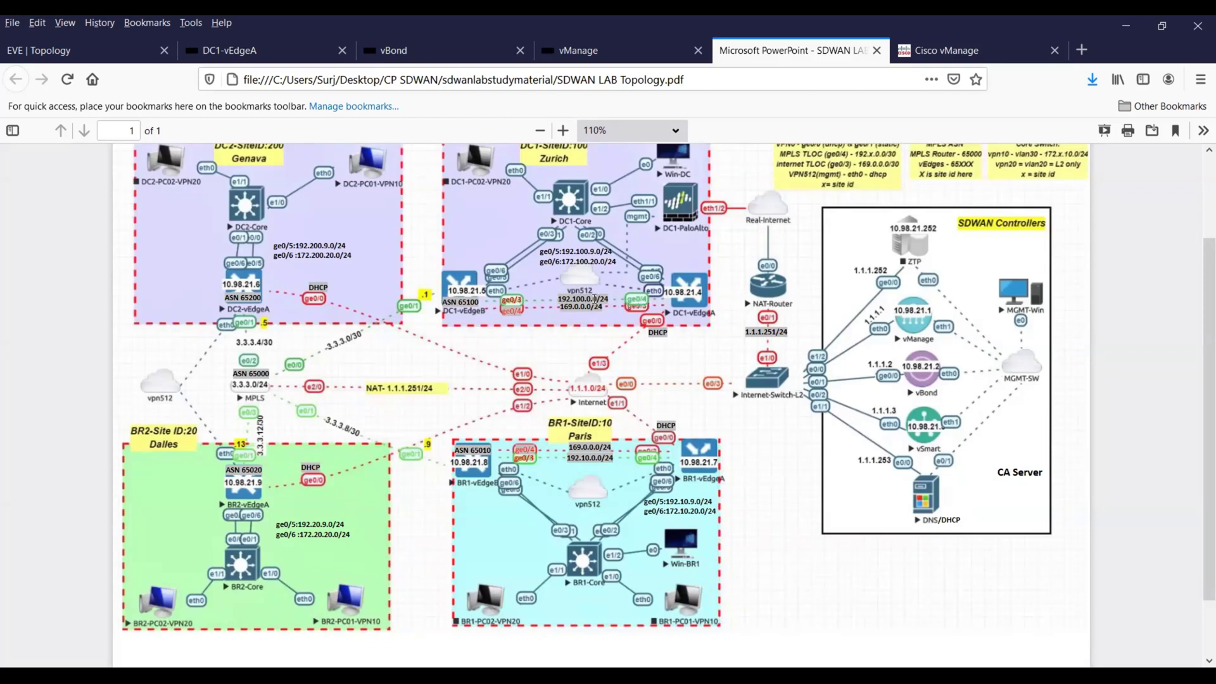
click(935, 57)
click(677, 385)
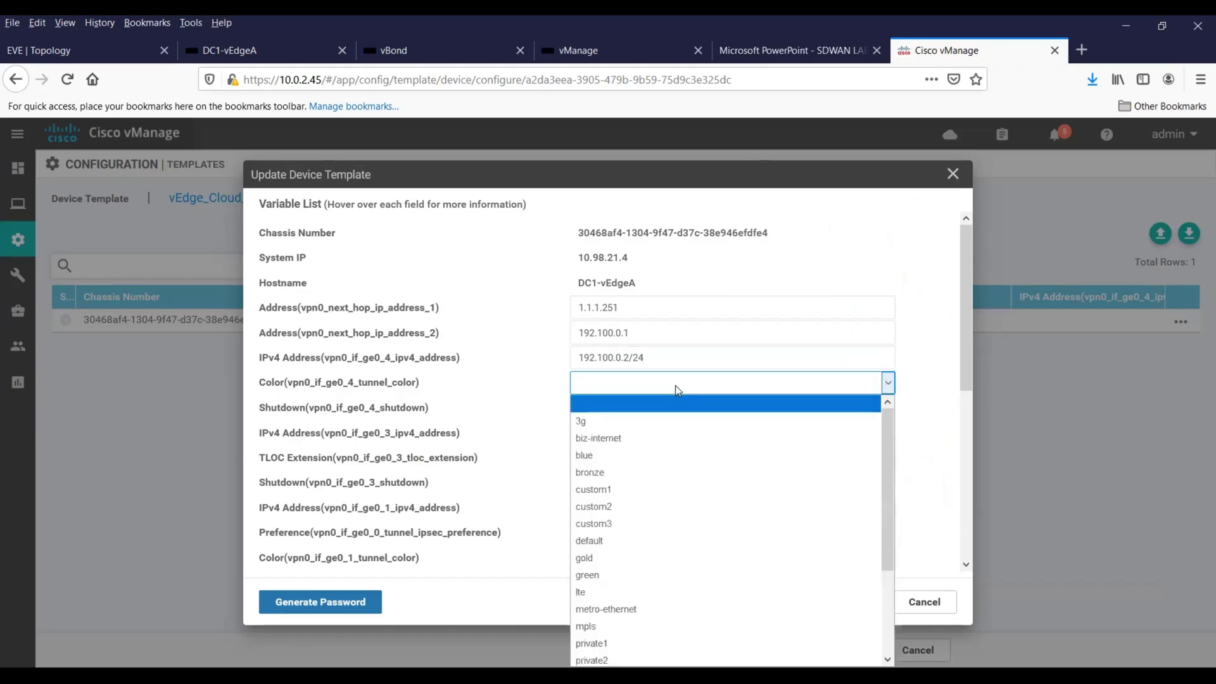
text(mpls)
key(Return)
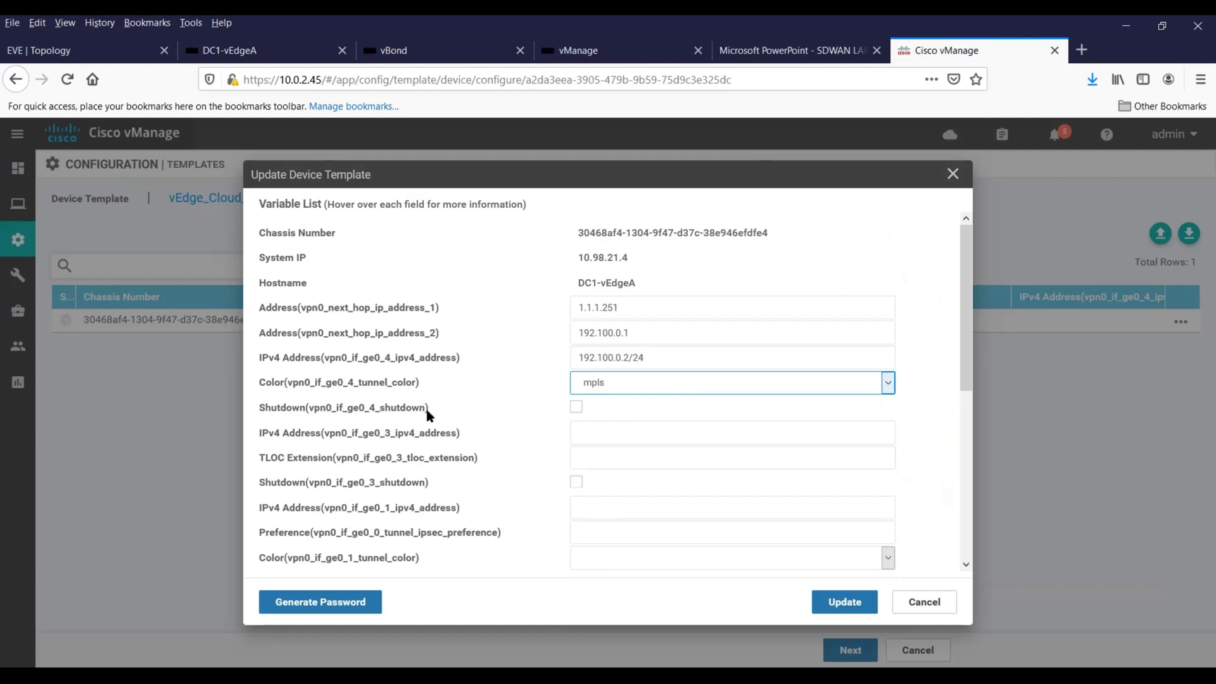
click(576, 406)
click(576, 406)
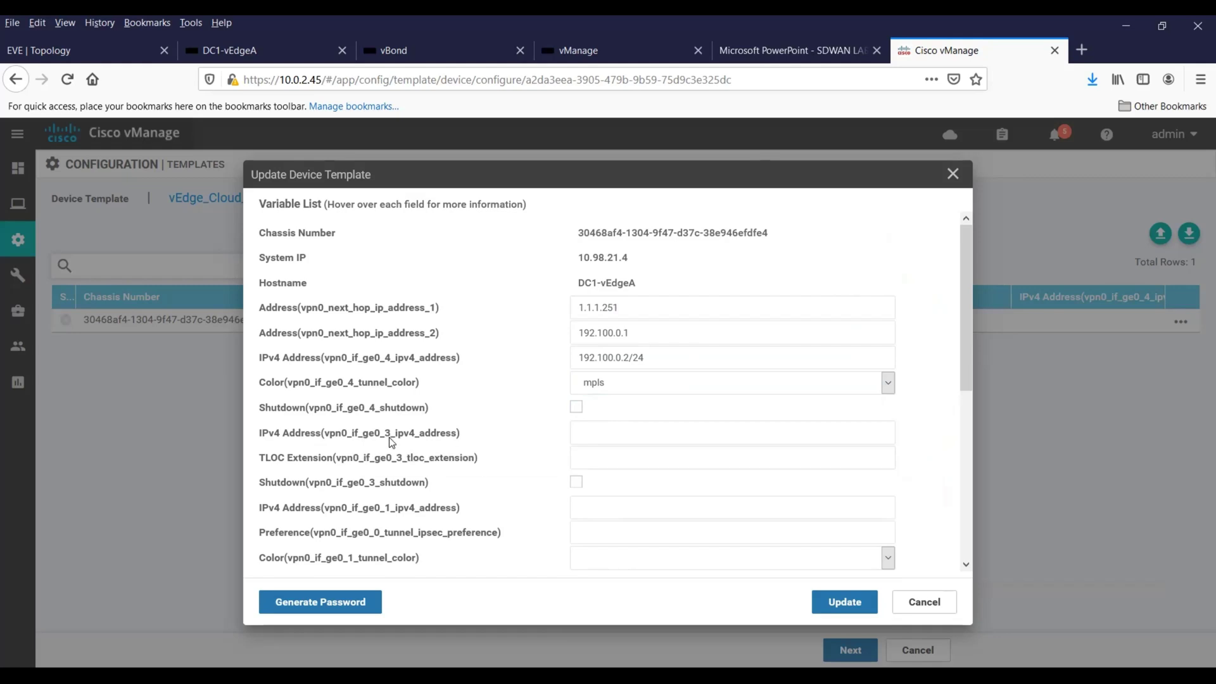
Set the ge0/3 IPv4 address to 169.0.0.1/24, checking it against the lab topology PDF.
click(596, 433)
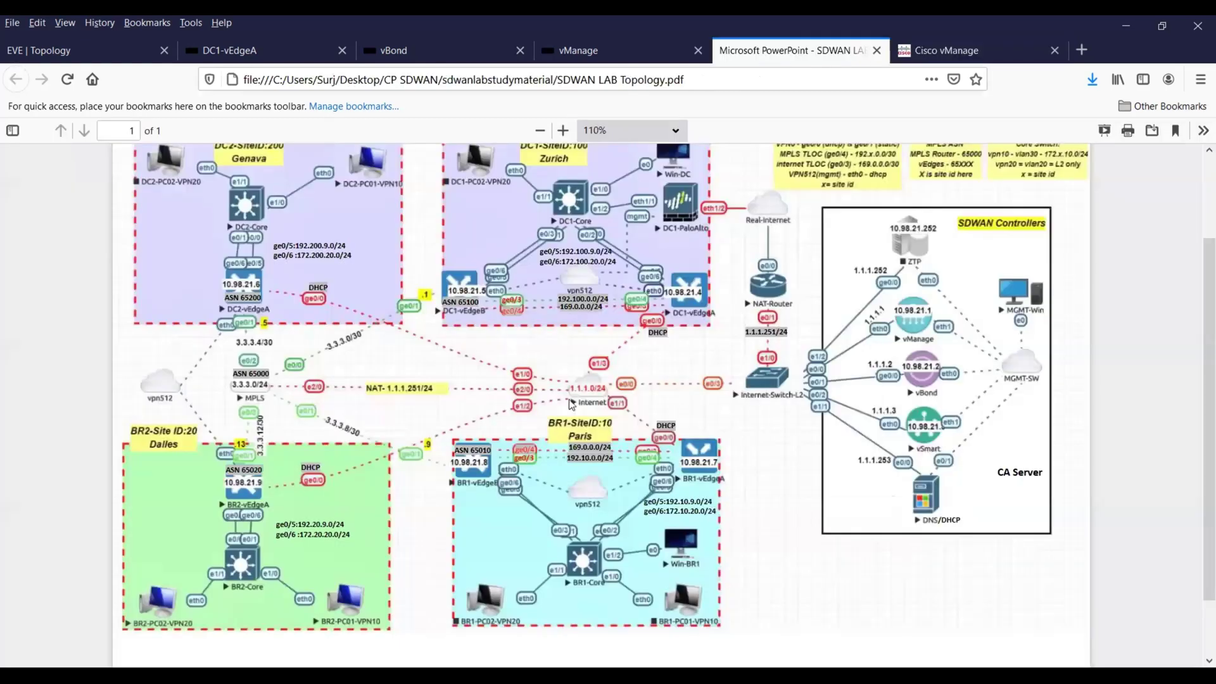
click(779, 50)
click(919, 51)
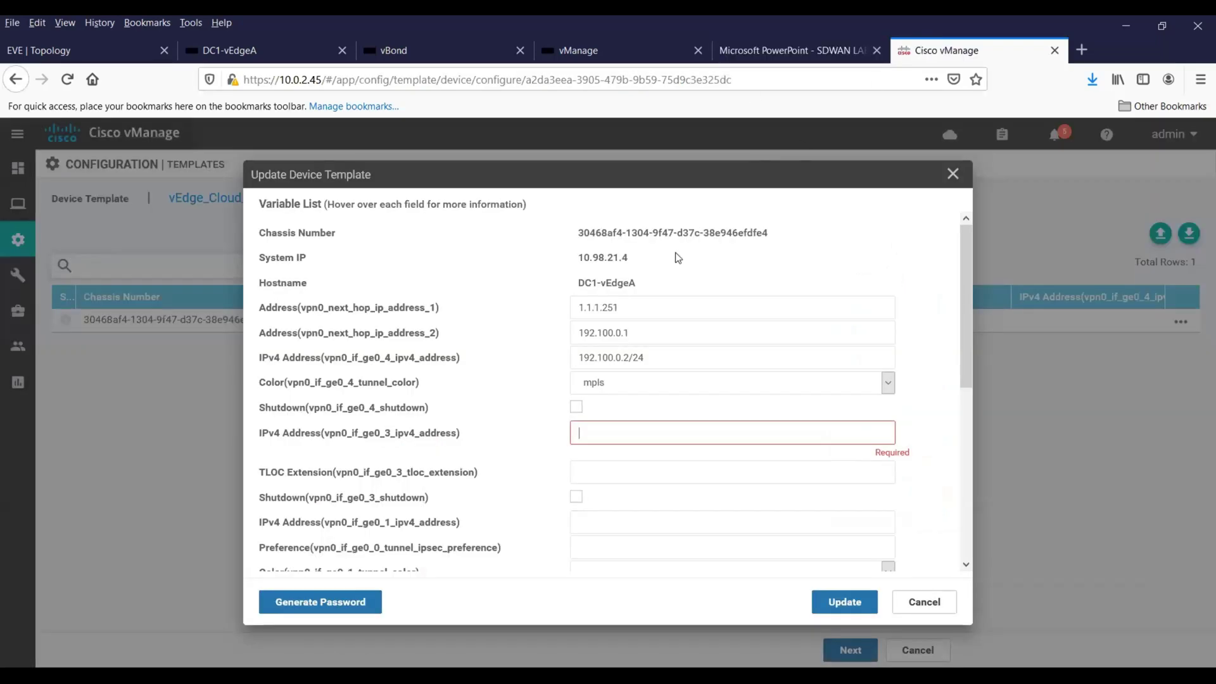
text(169.0.0.1/24)
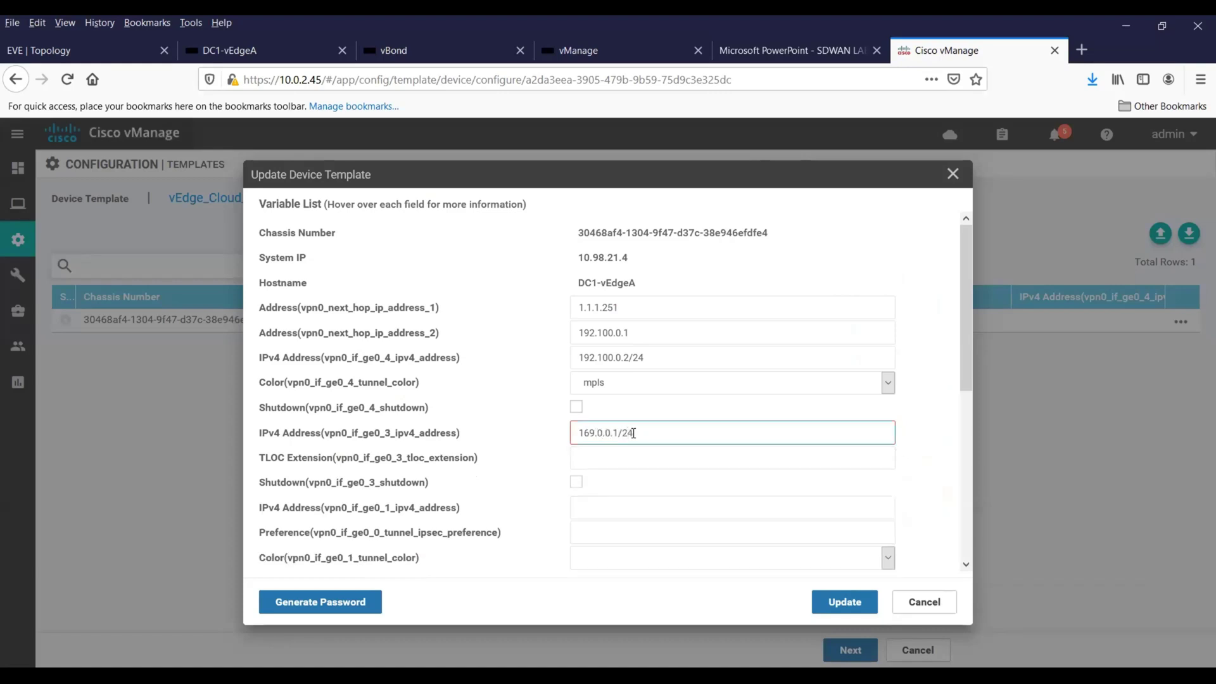
click(806, 53)
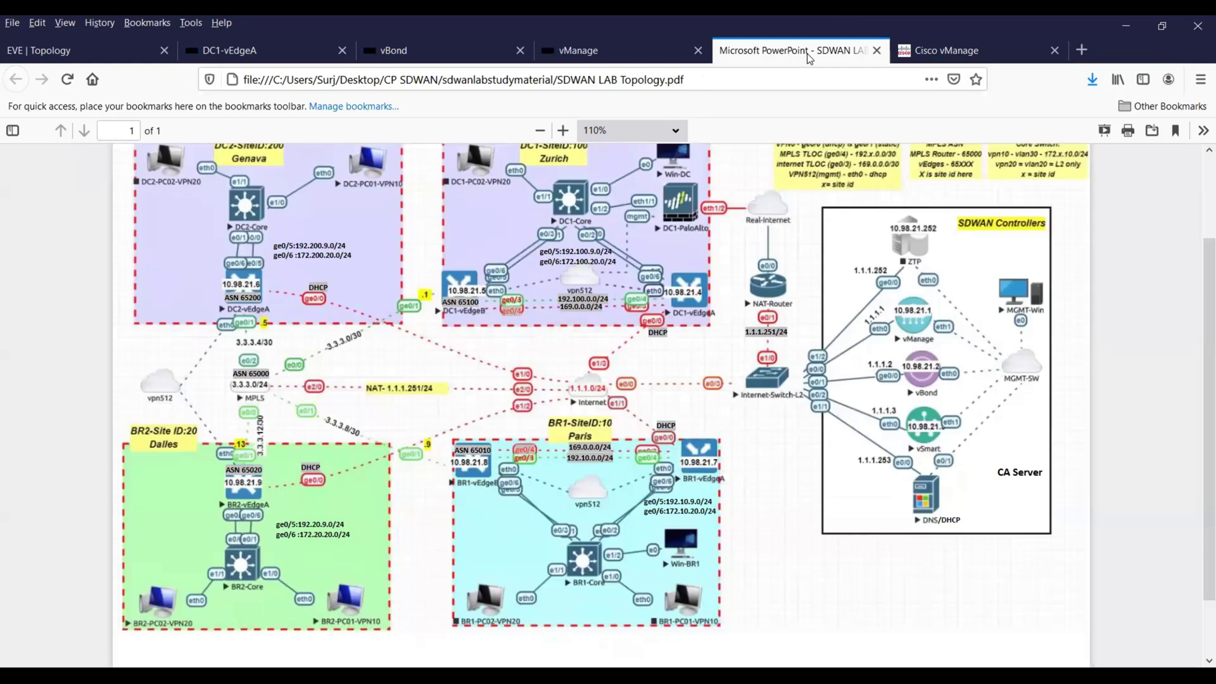
click(933, 50)
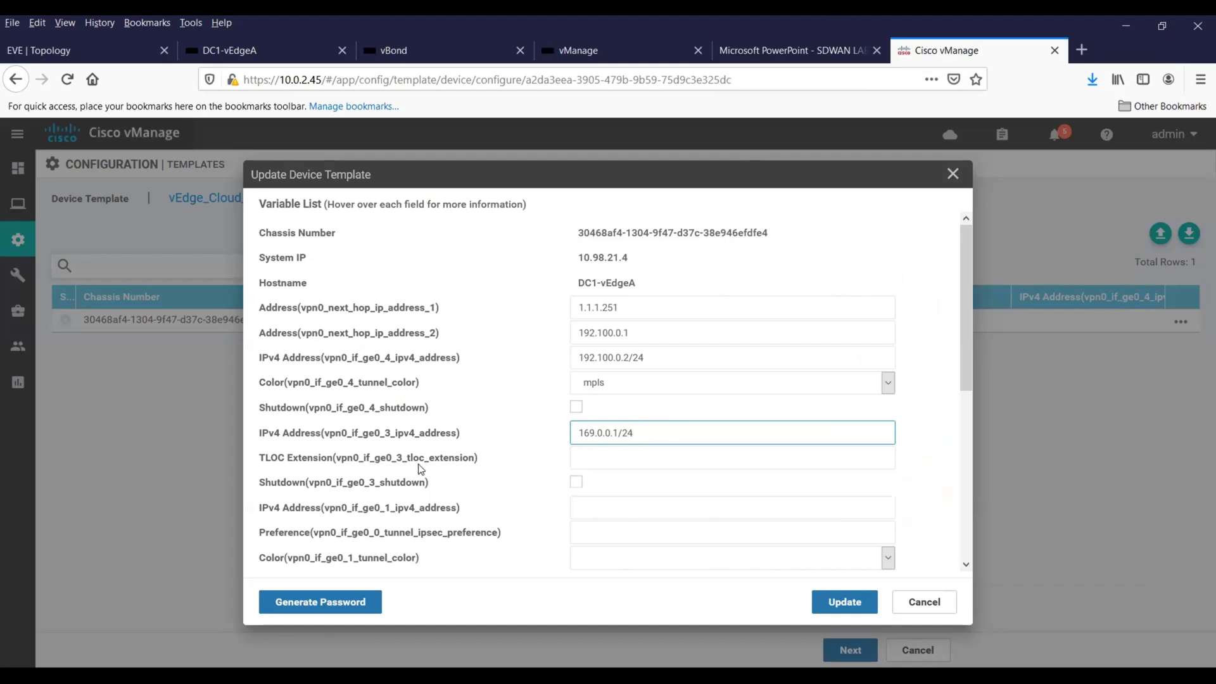
Consult the lab topology PDF and set the ge0/3 TLOC extension to ge0/0.
click(770, 52)
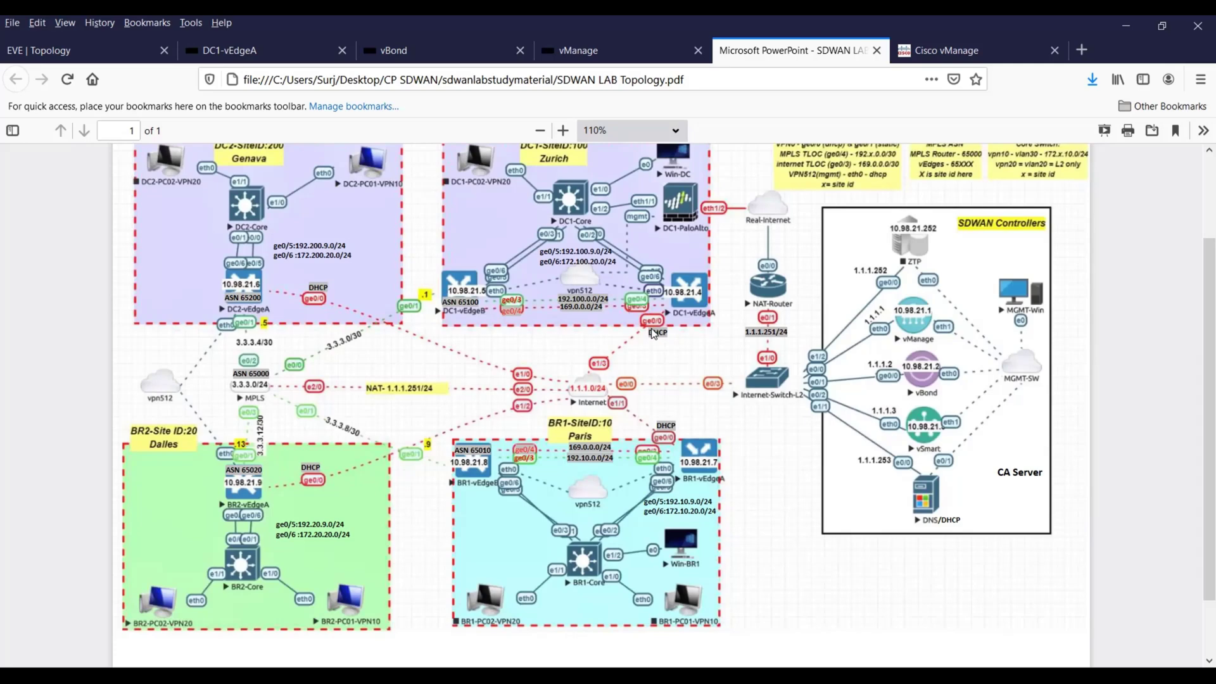
click(937, 54)
click(684, 453)
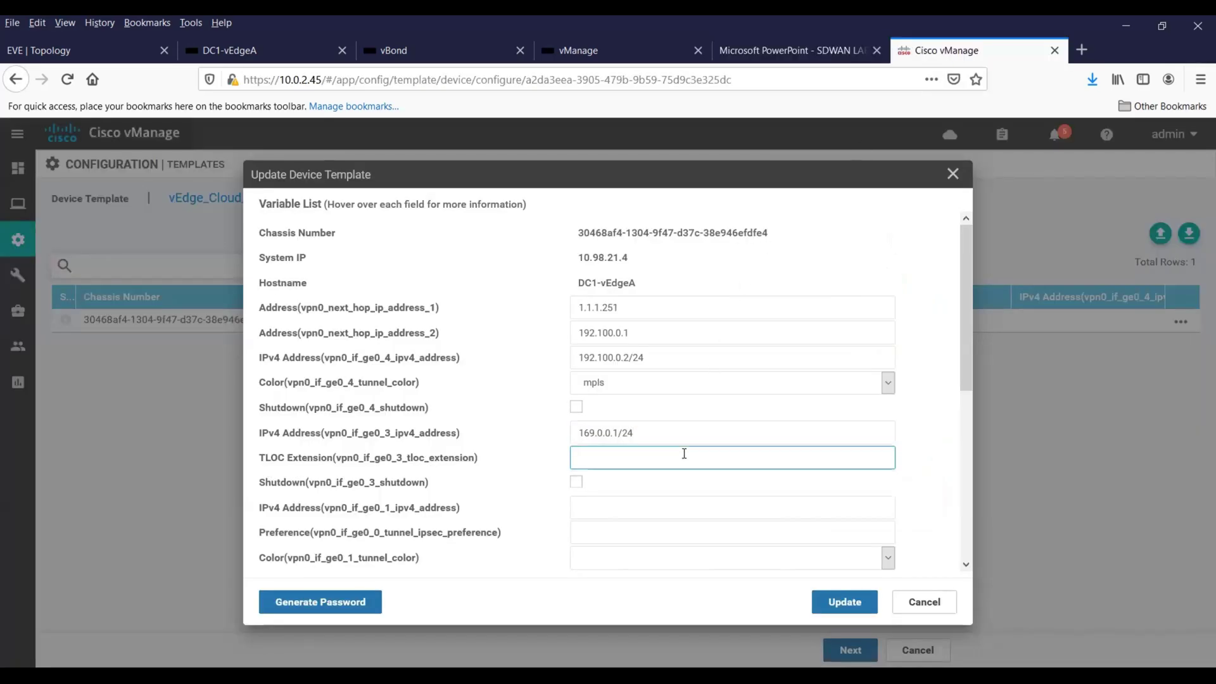
text(ge0/0/)
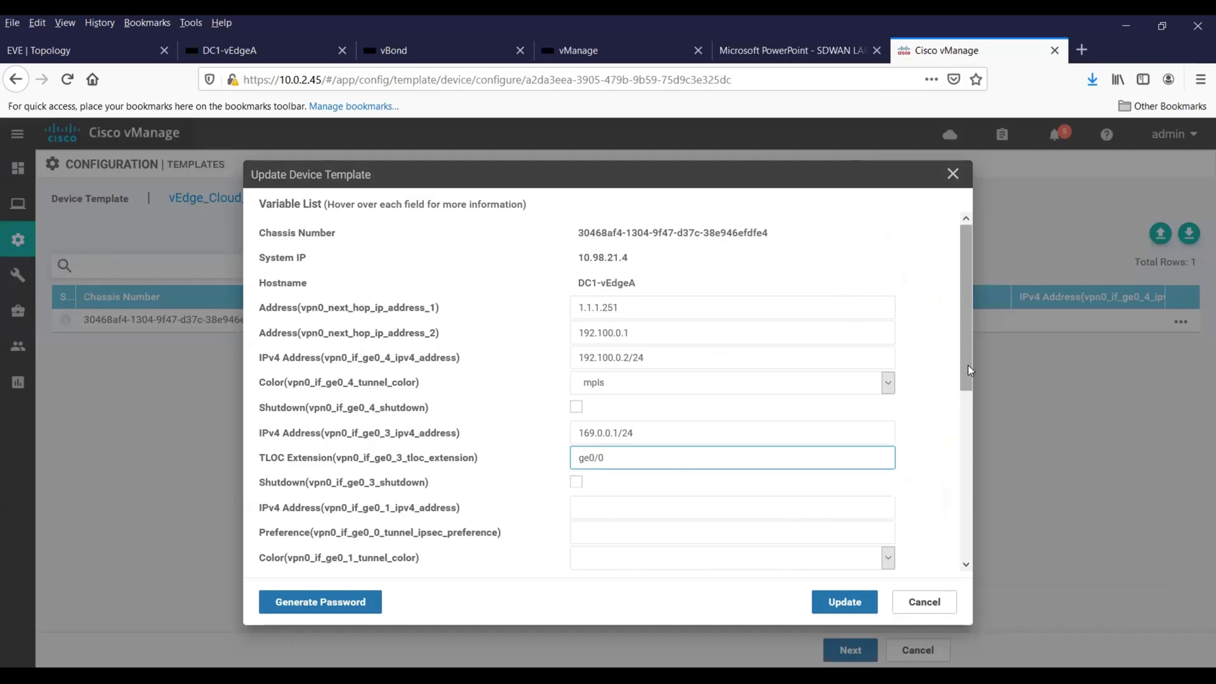
Consult the lab topology, set the ge0/1 IPv4 address to 2.2.2.2/31 and the tunnel IPsec preference directly below it to 100.
drag(968, 365, 968, 405)
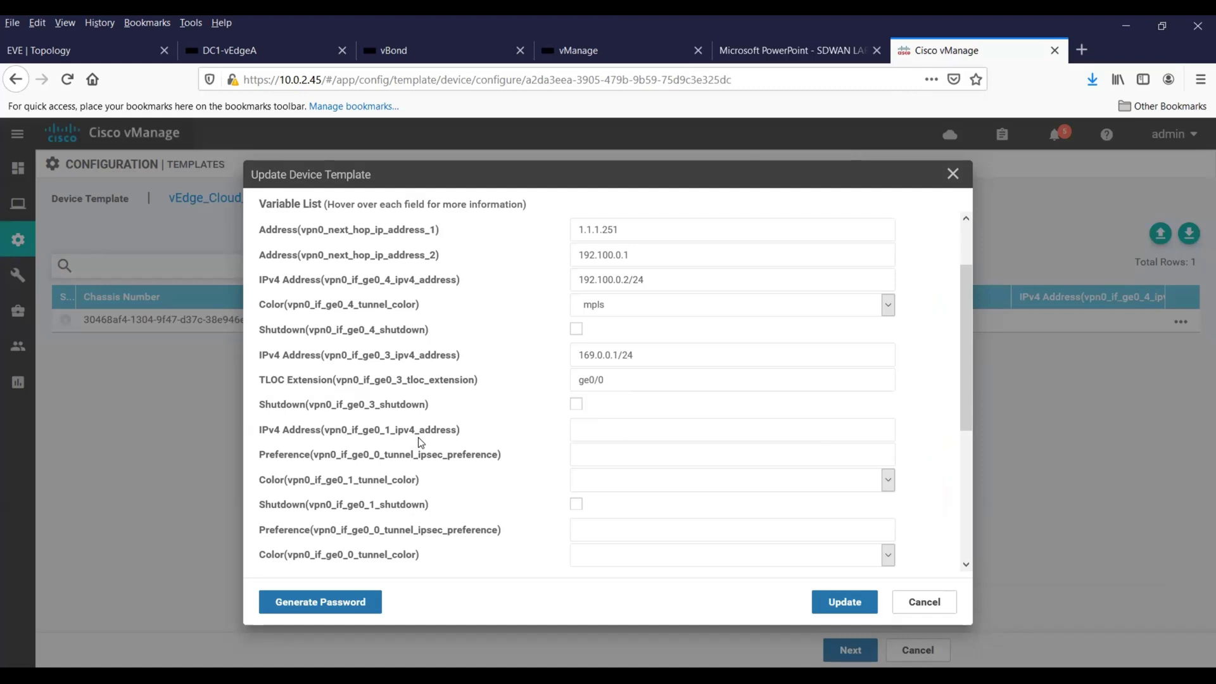
click(792, 50)
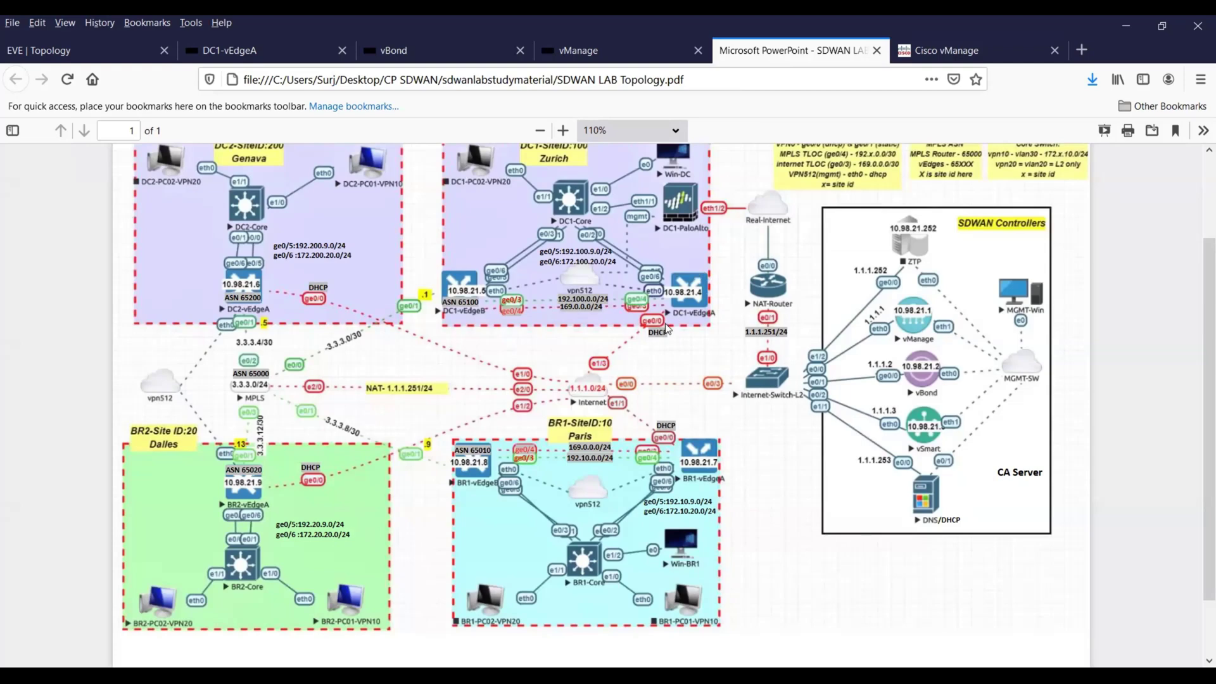
click(936, 58)
click(596, 432)
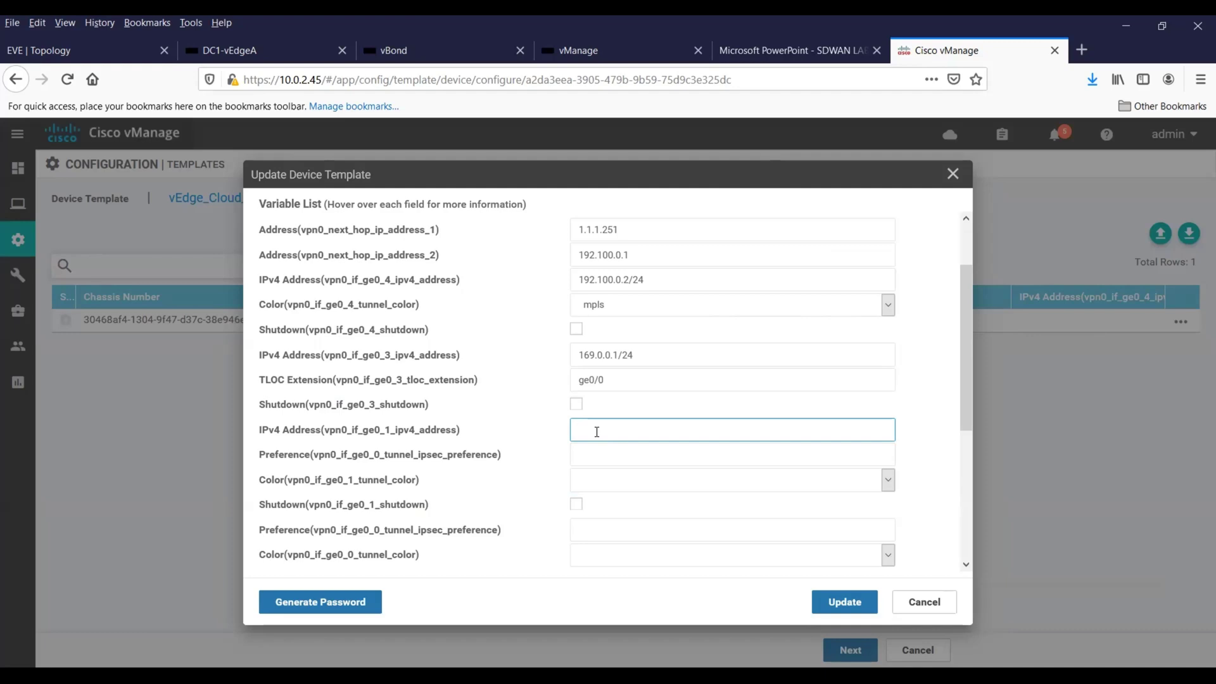
text(2.2.2.2/31)
click(706, 456)
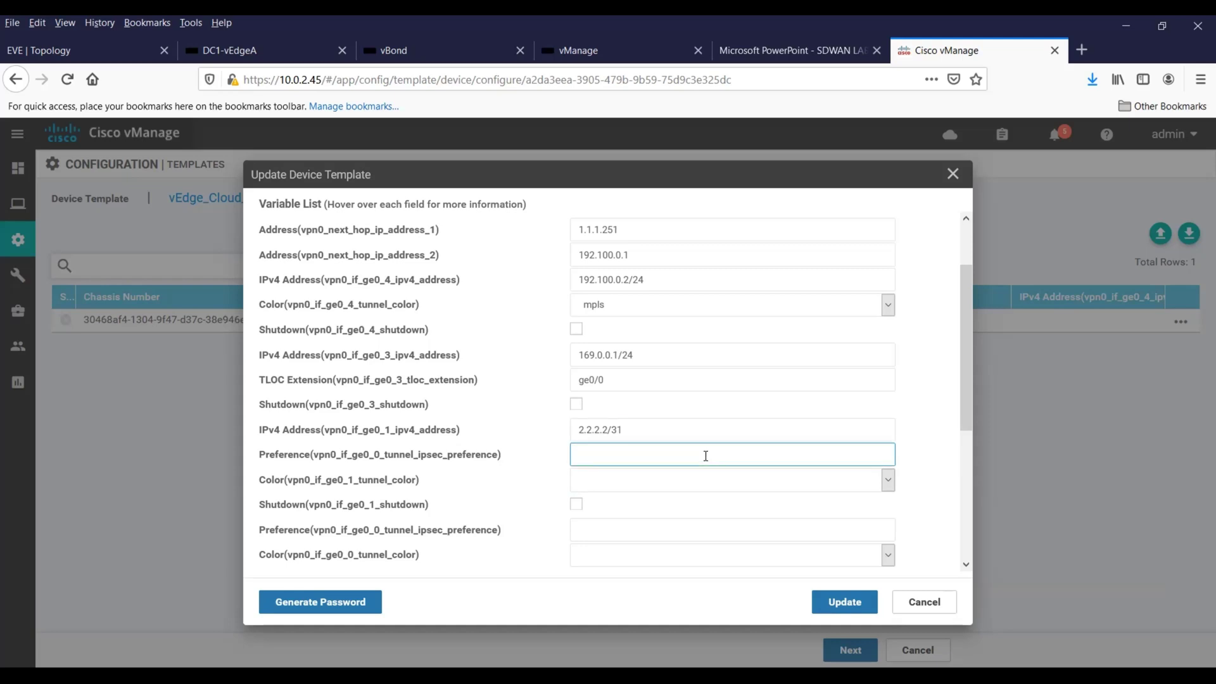
text(100)
Check the lab topology PDF, set the ge0/1 tunnel color to private1 and tick the ge0/1 shutdown option.
mouse_move(450, 489)
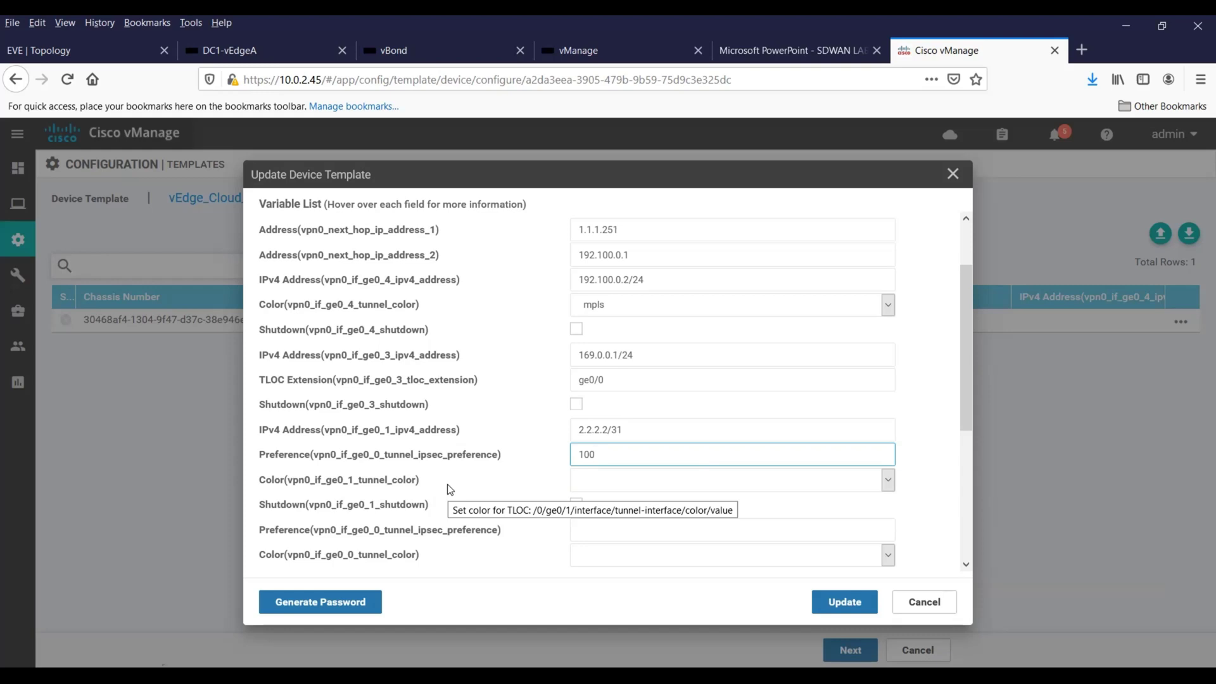
click(789, 49)
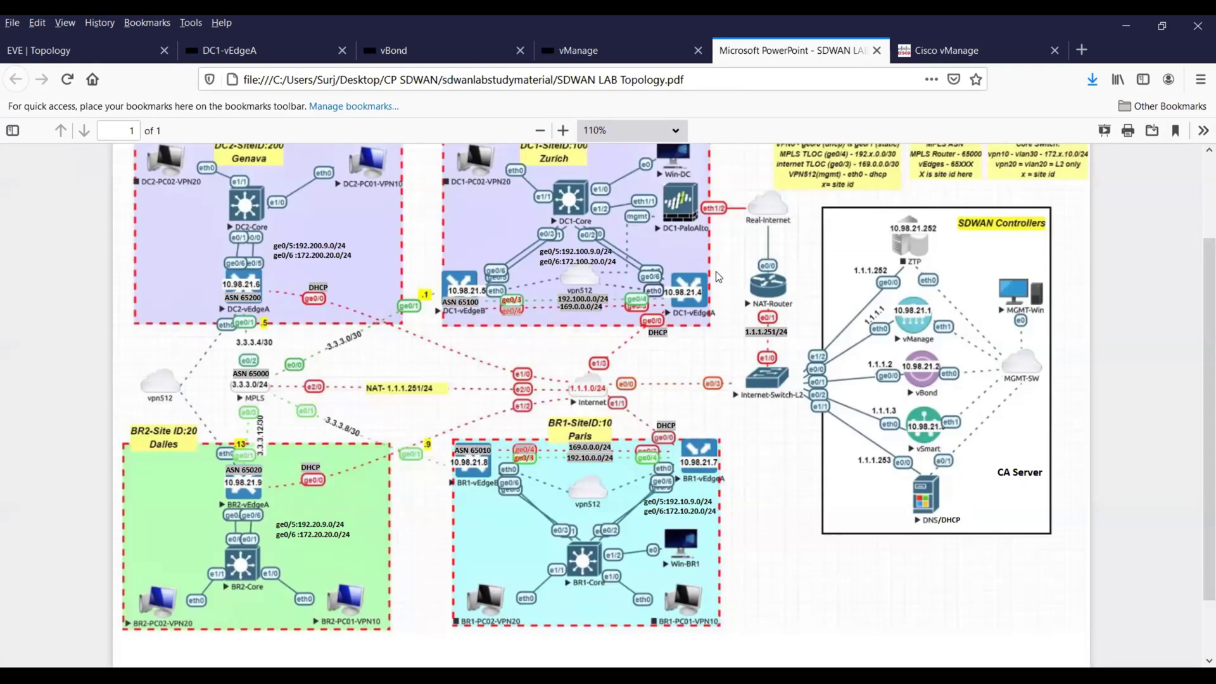
click(940, 52)
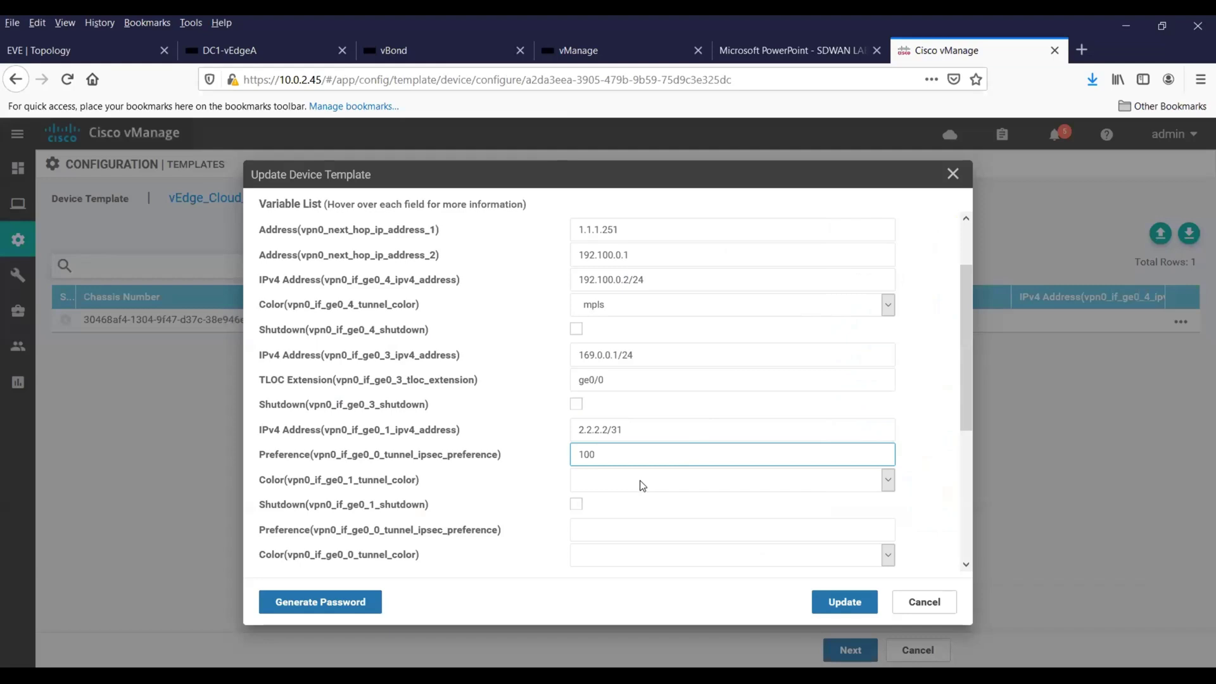
click(641, 485)
click(611, 375)
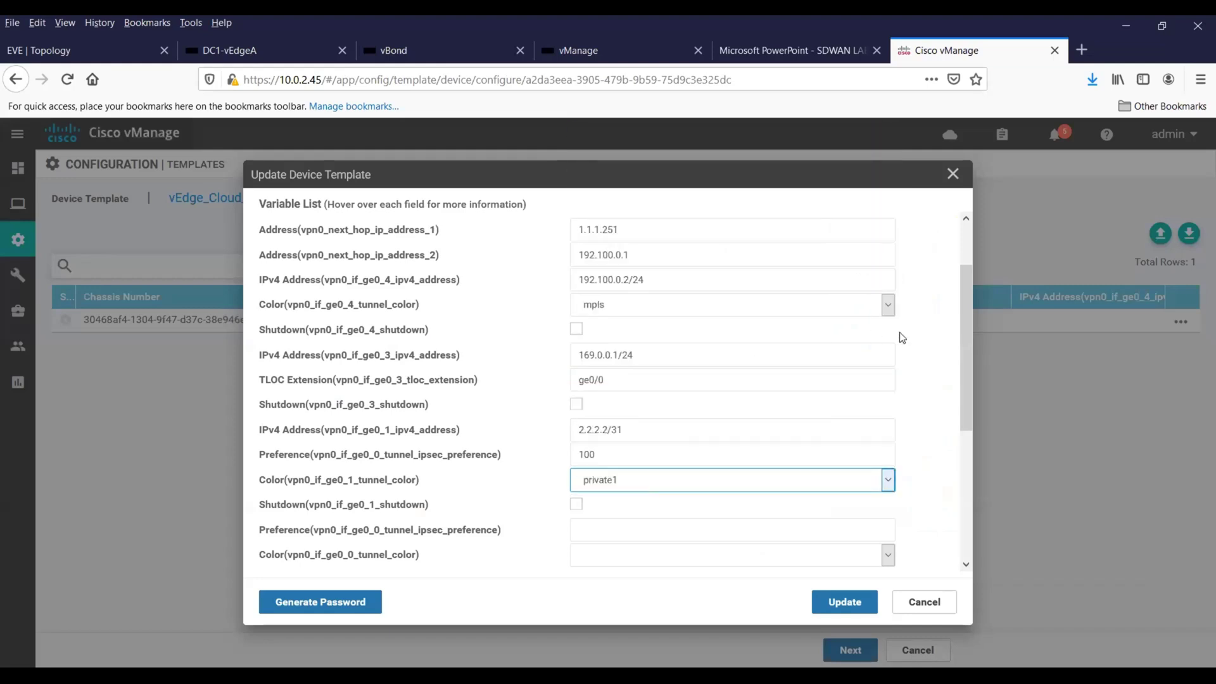
drag(969, 362, 967, 430)
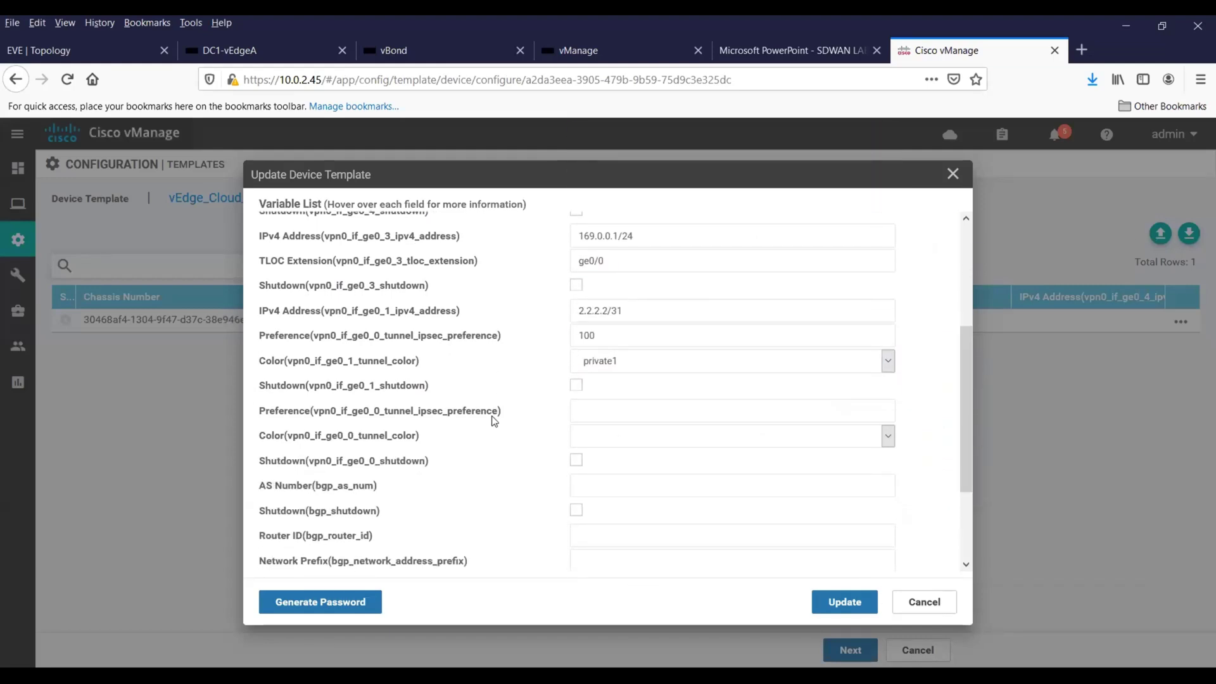
click(577, 387)
Set the ge0/0 tunnel IPsec preference to 100 and the ge0/0 tunnel color to biz-internet.
mouse_move(438, 415)
mouse_move(389, 340)
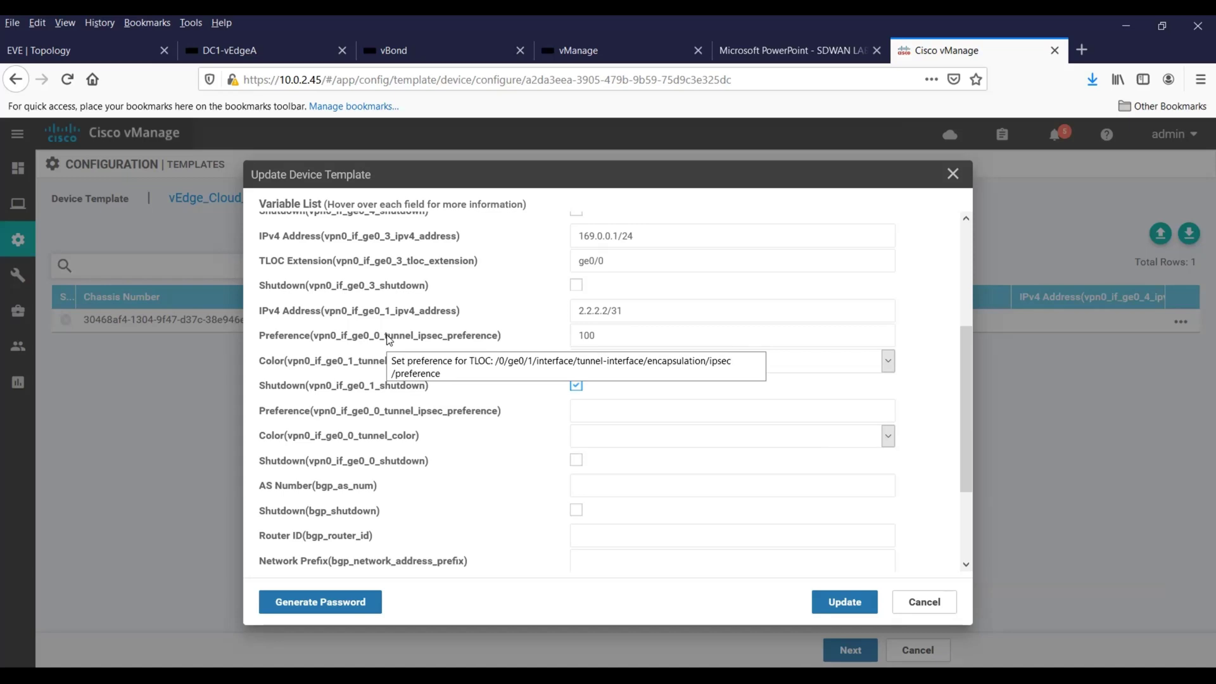
click(621, 411)
text(100)
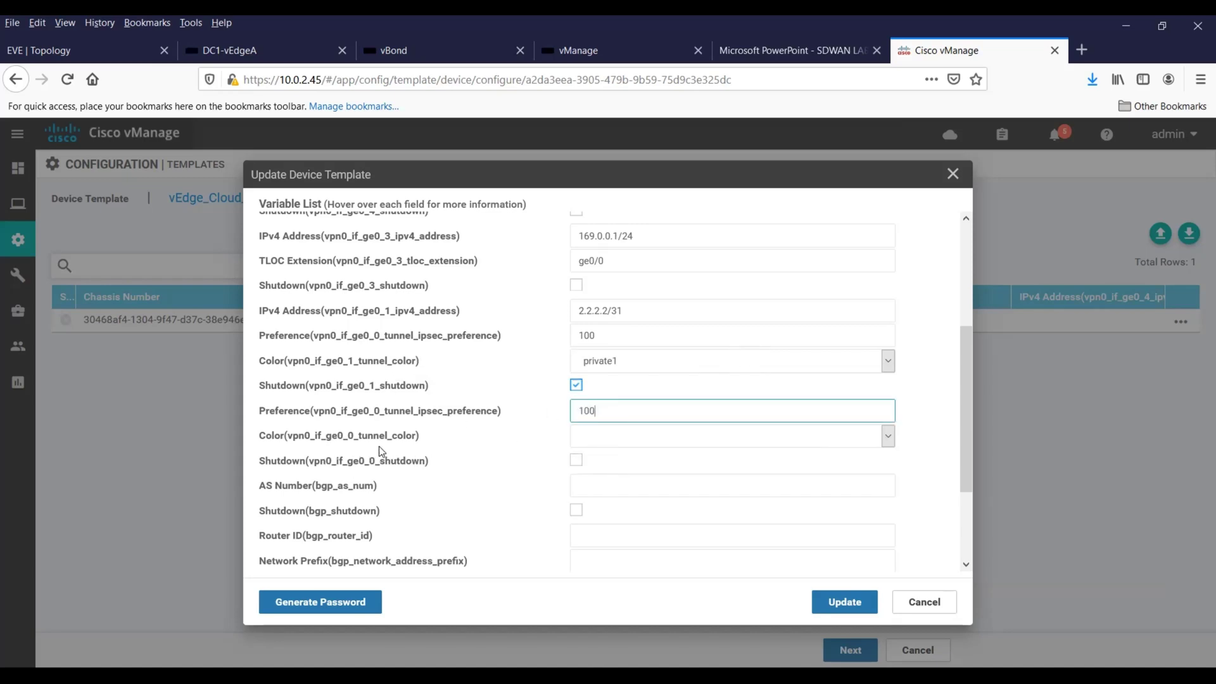
click(608, 436)
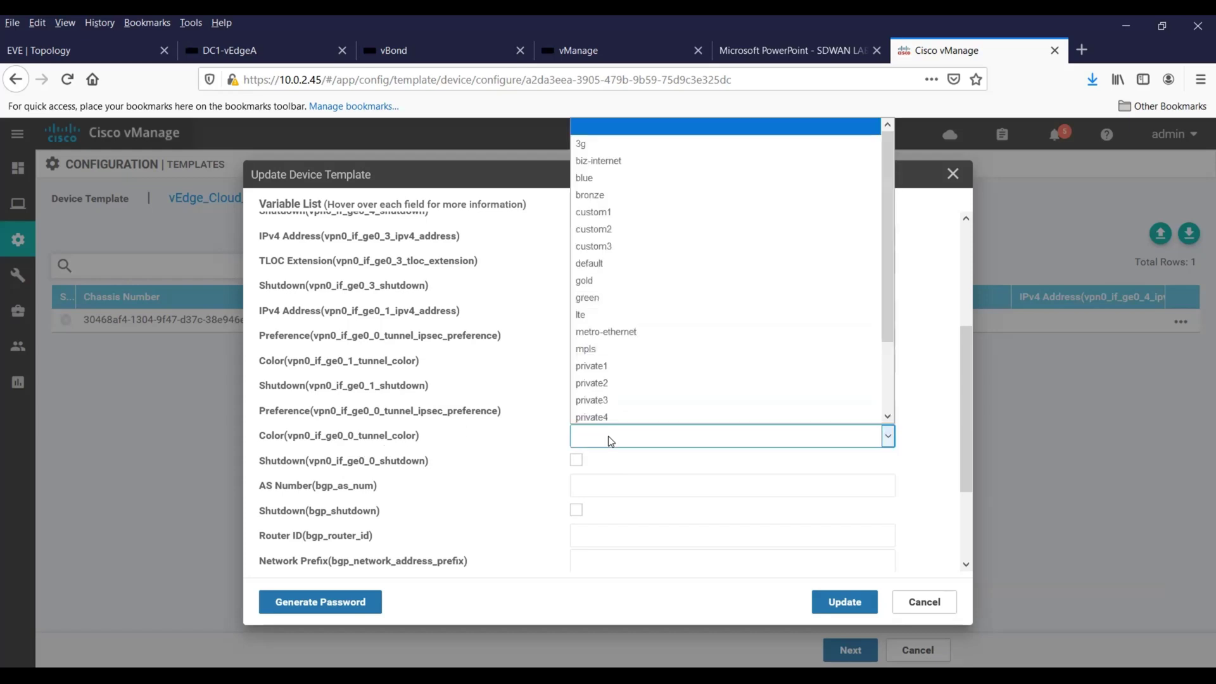
click(609, 151)
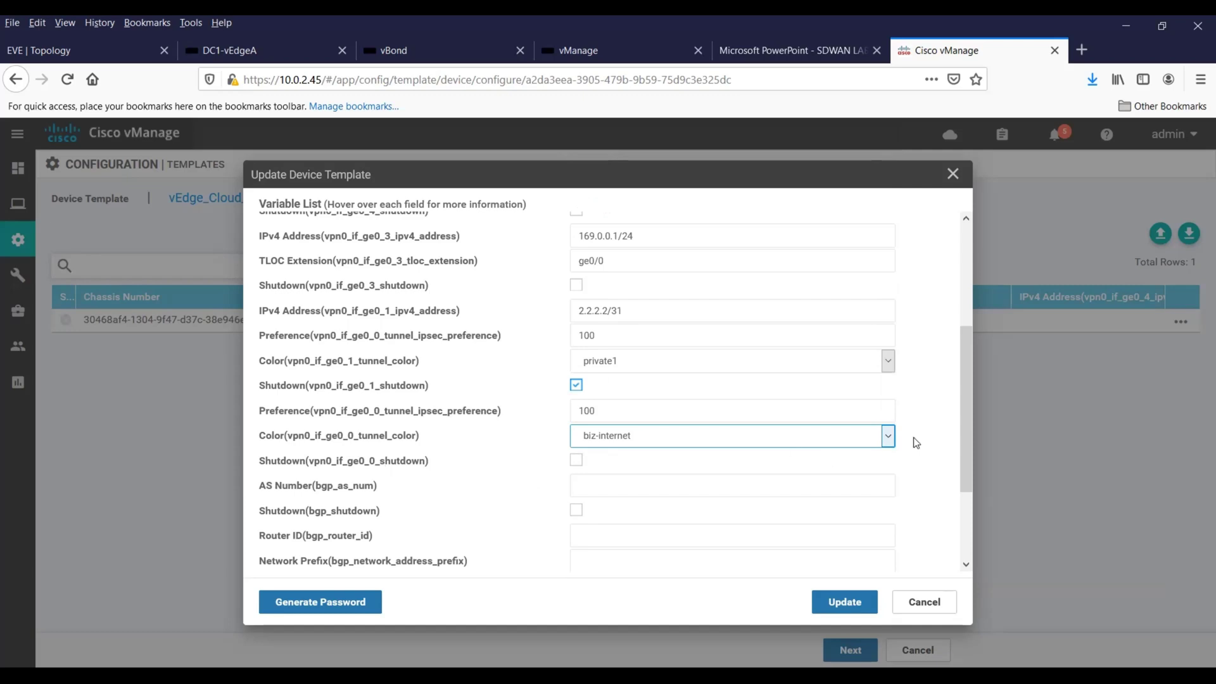
Set the BGP AS number to 65100, checking it against the lab topology PDF.
click(688, 485)
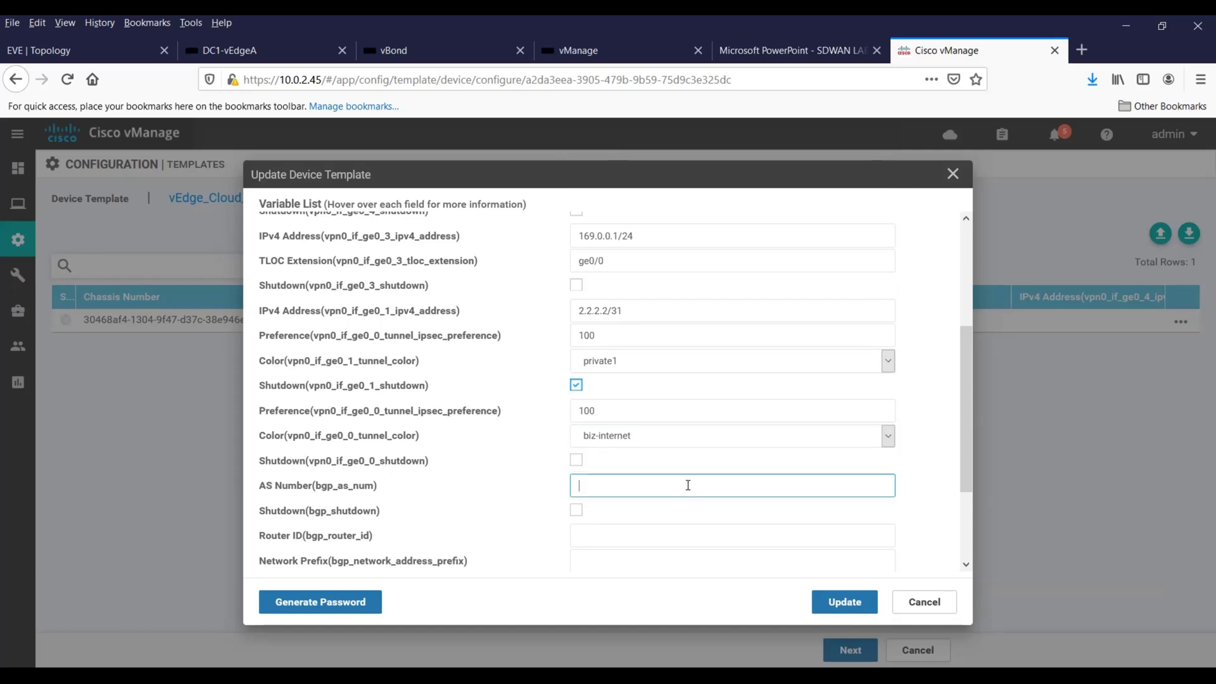
text(65100)
click(773, 50)
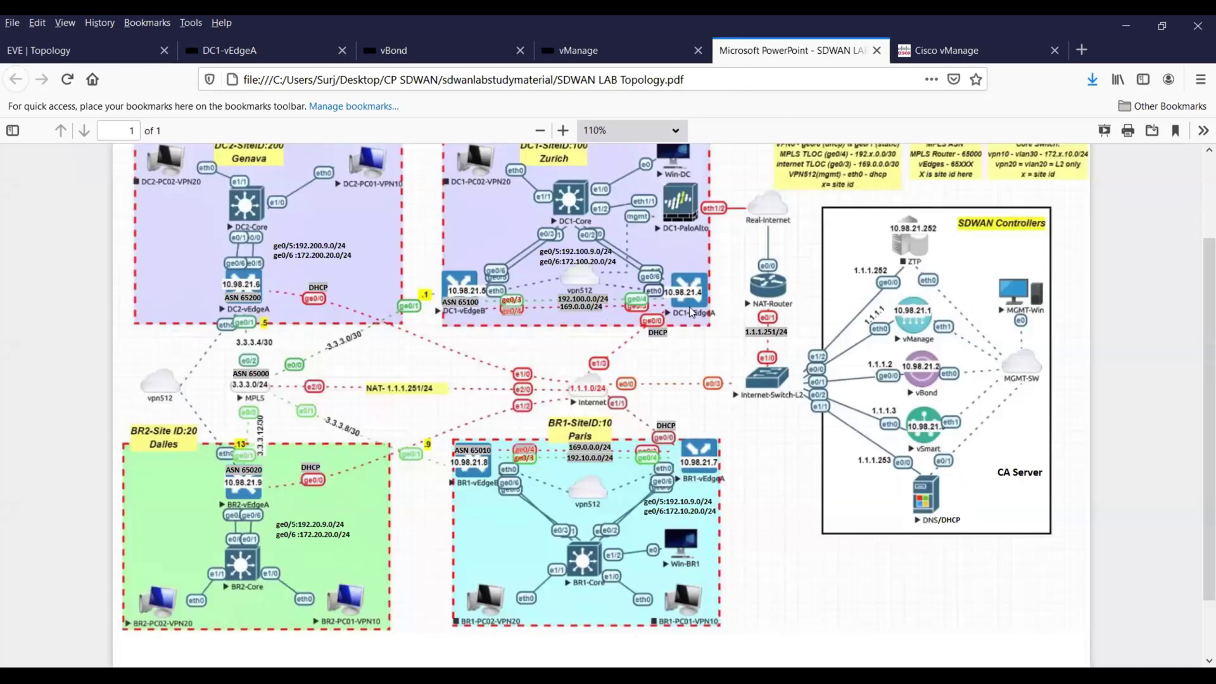
click(944, 51)
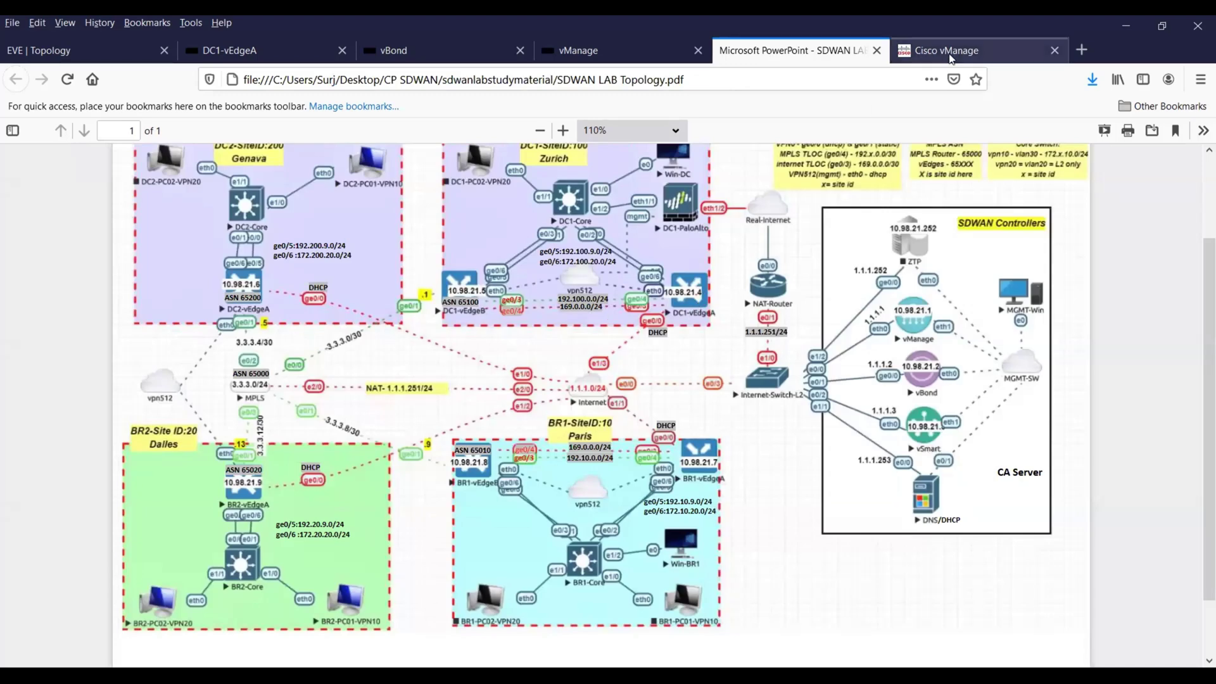
Tick the BGP shutdown option and set the BGP router ID to 10.98.21.4.
drag(963, 394, 962, 431)
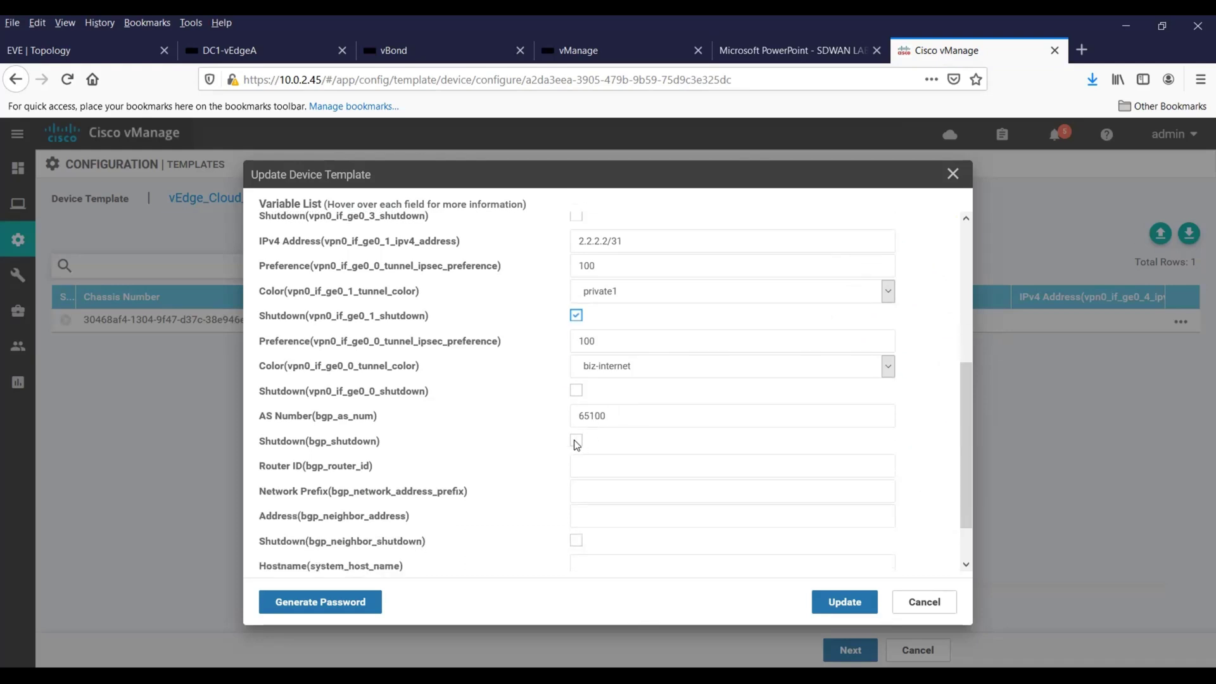
click(584, 470)
text(10.9)
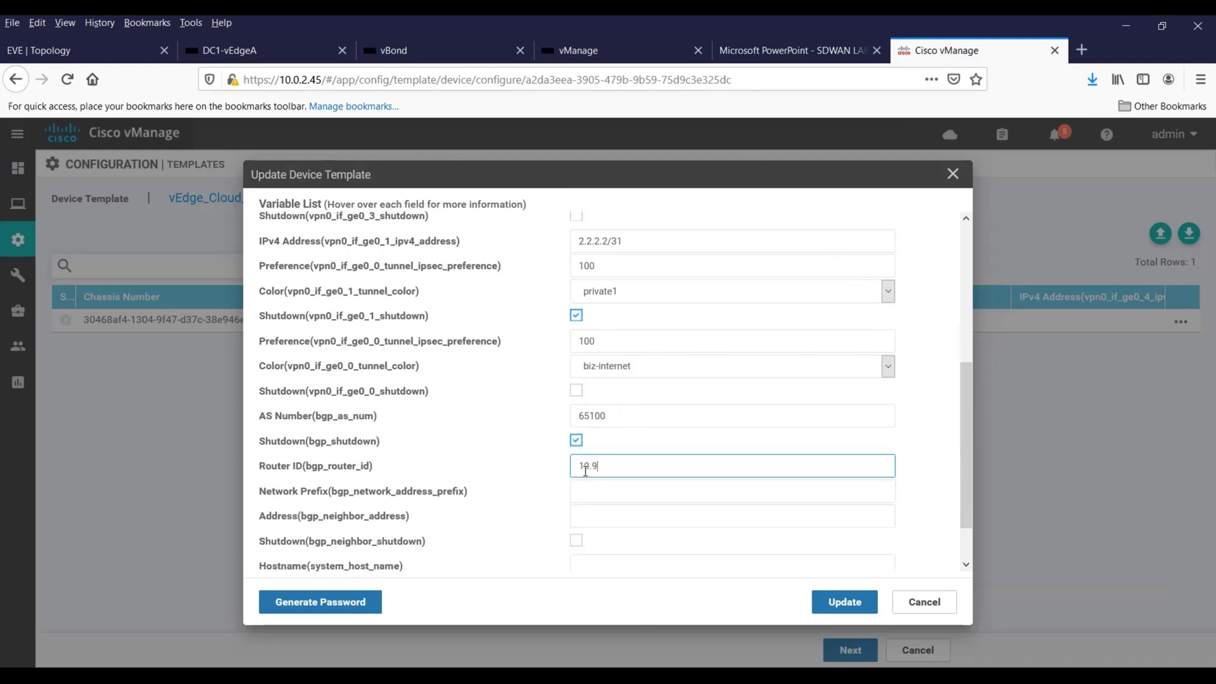
text(8.21.1)
key(BackSpace)
text(4)
Set the BGP network prefix to 192.100.0.0/24, checking the lab topology PDF, and the BGP neighbor address to 2.2.2.2.
click(592, 496)
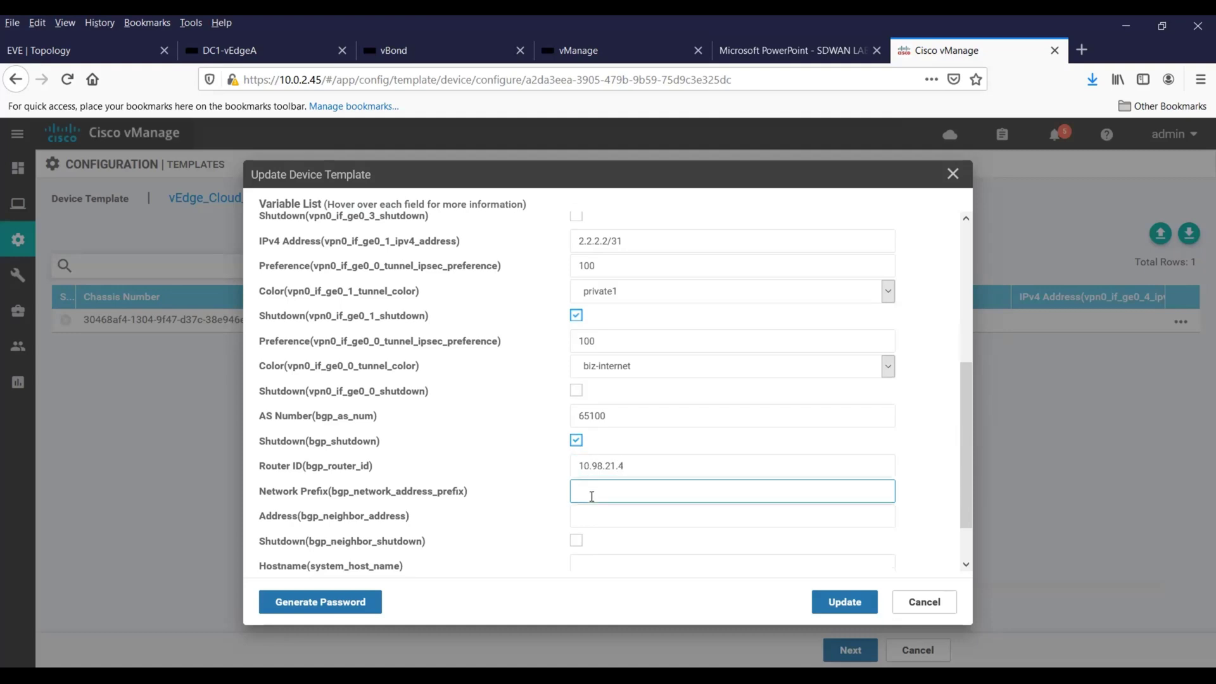
text(192.100.0.0/24)
click(792, 50)
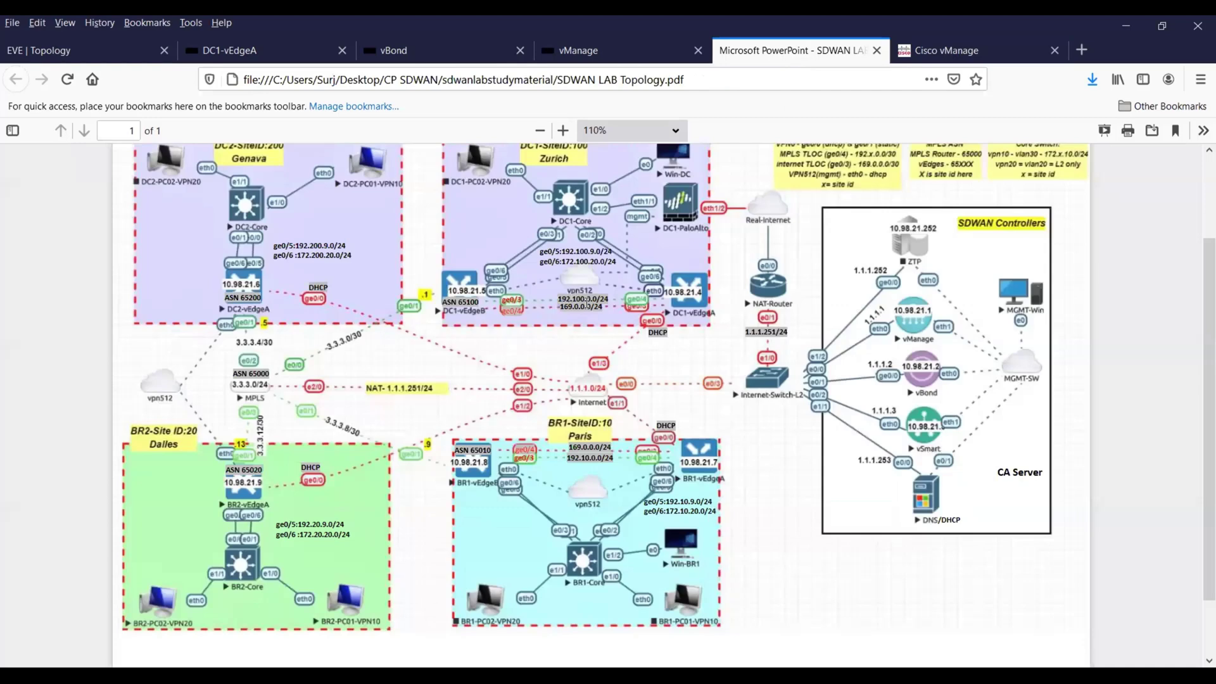
click(951, 56)
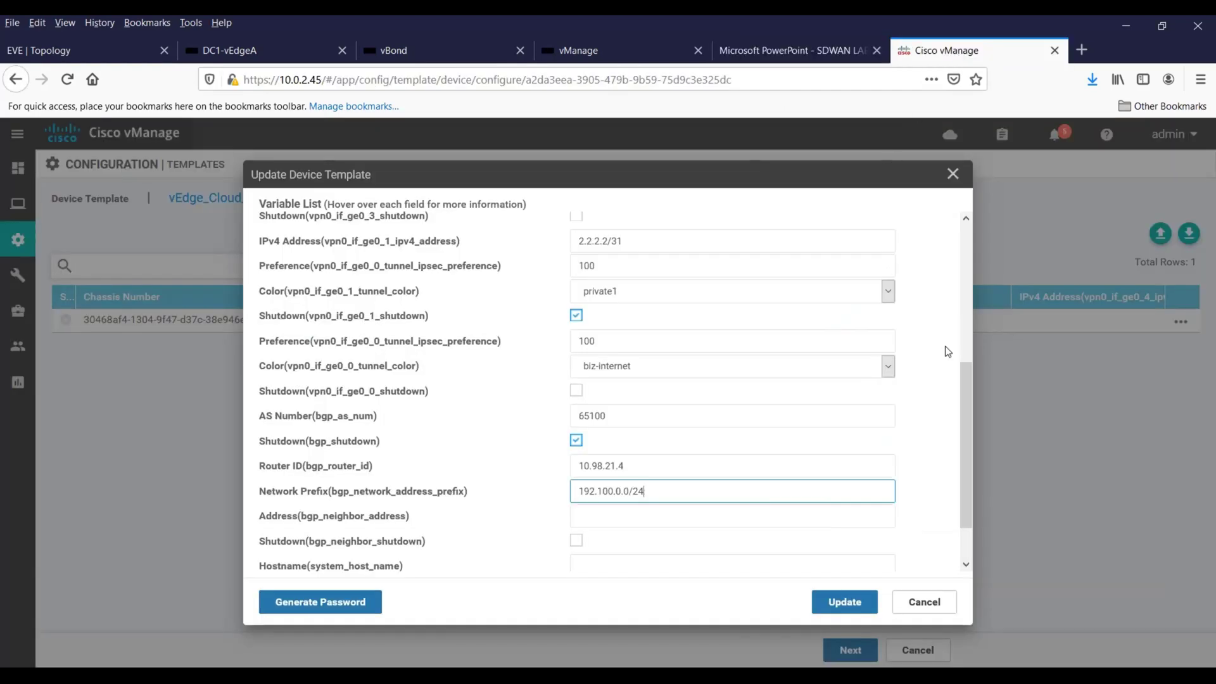
drag(963, 376, 961, 434)
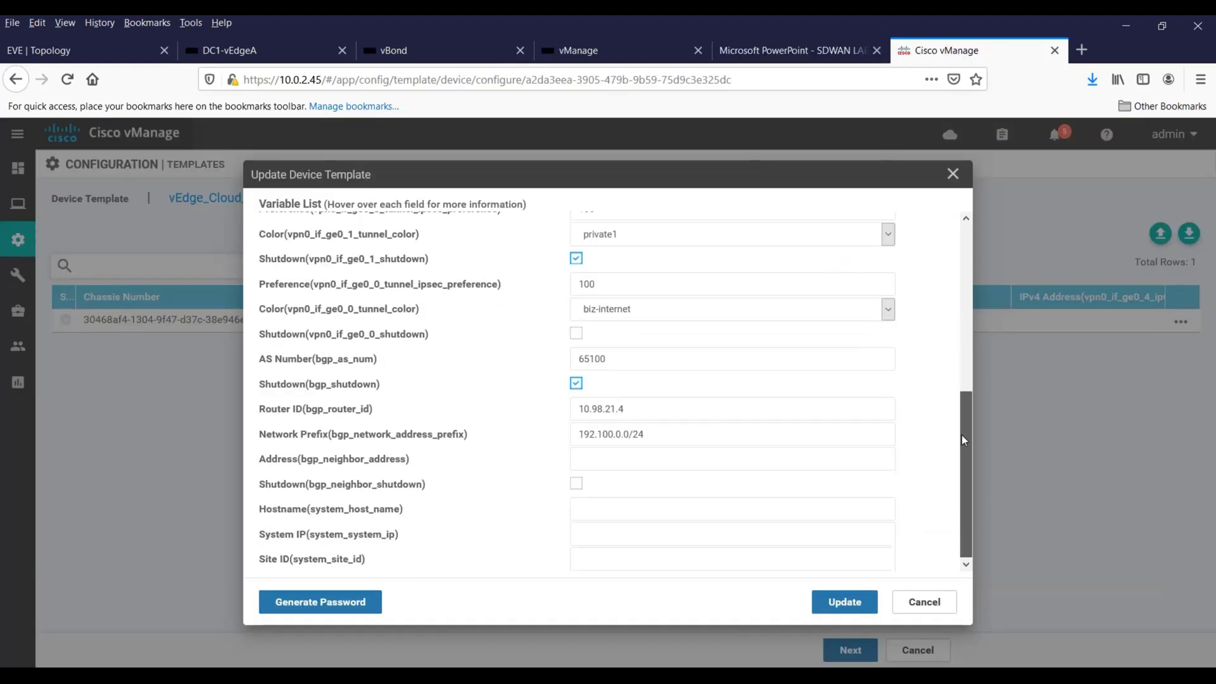
click(686, 455)
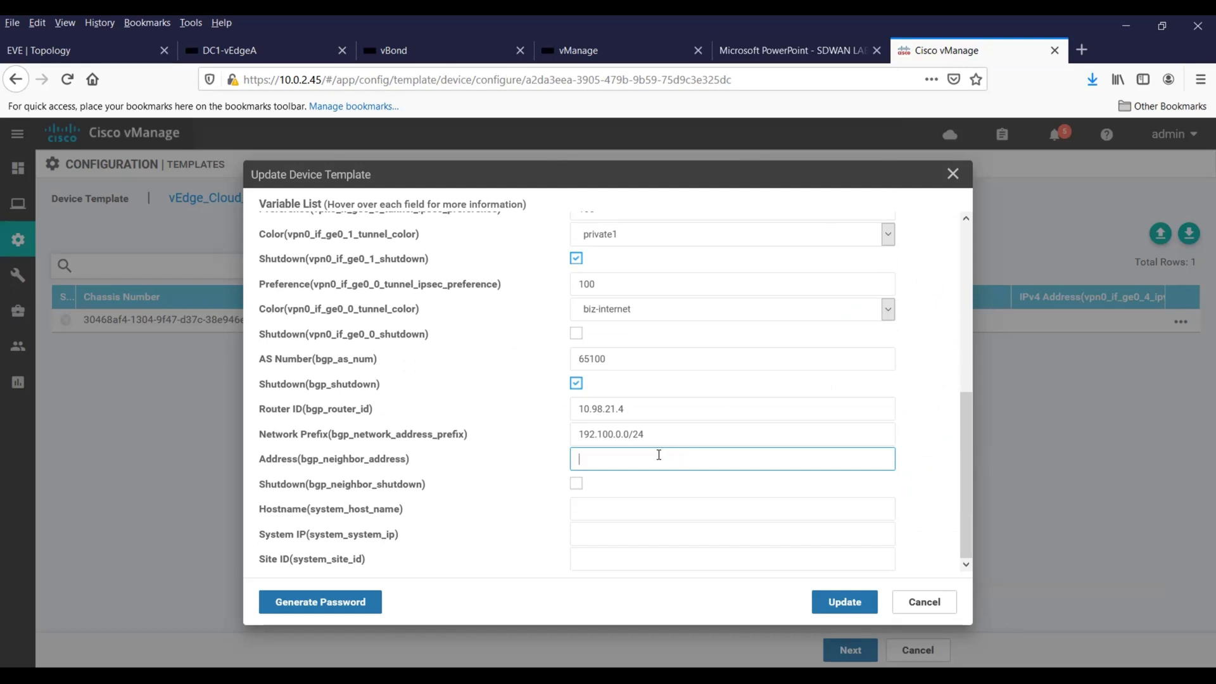
text(2.2.2.2)
Correct the ge0/1 IPv4 address to 2.2.2.1/31.
drag(969, 445, 967, 391)
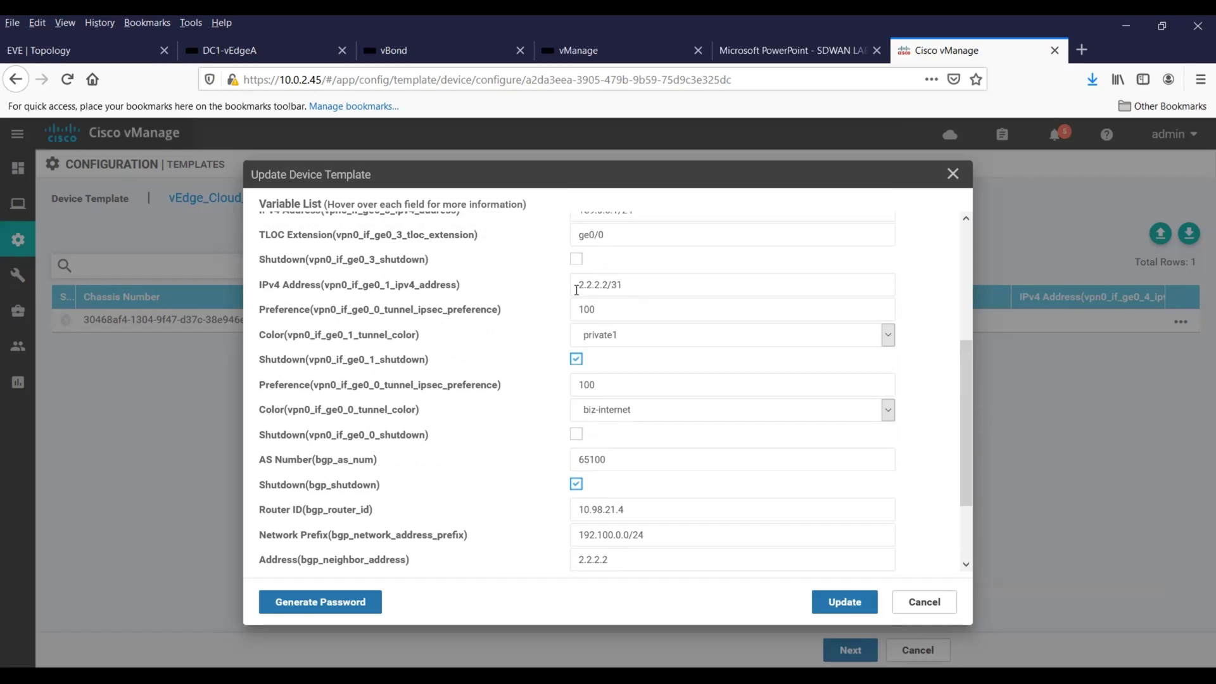
click(607, 285)
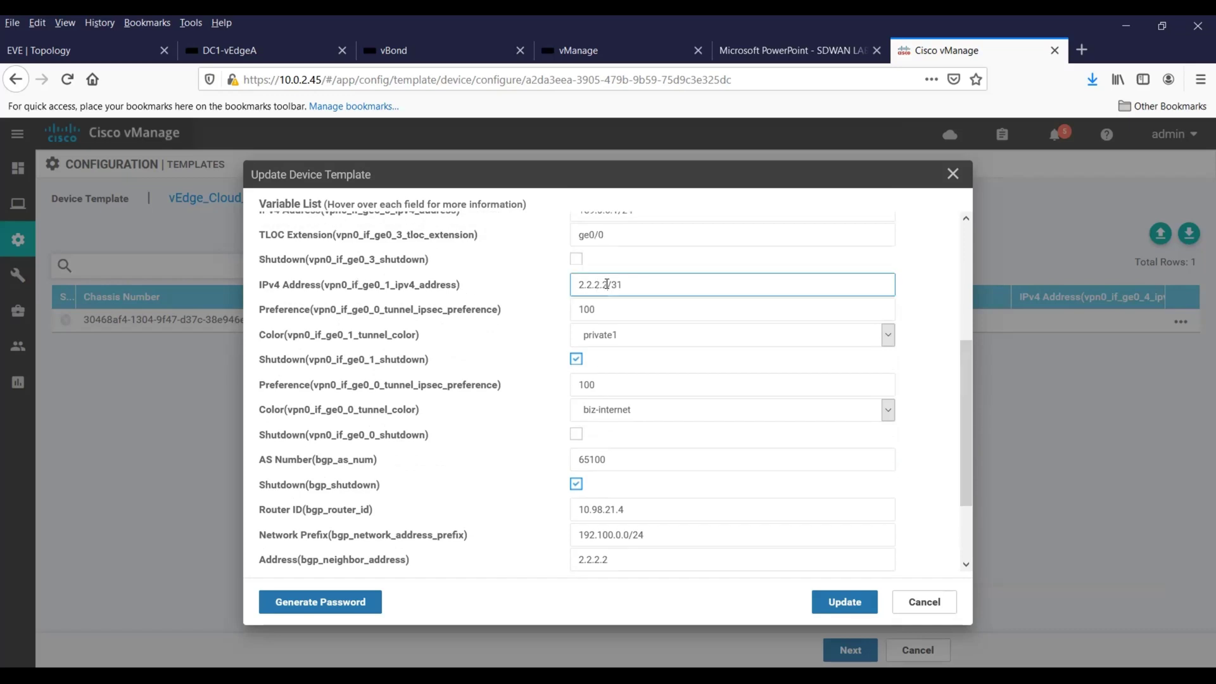
key(BackSpace)
text(1)
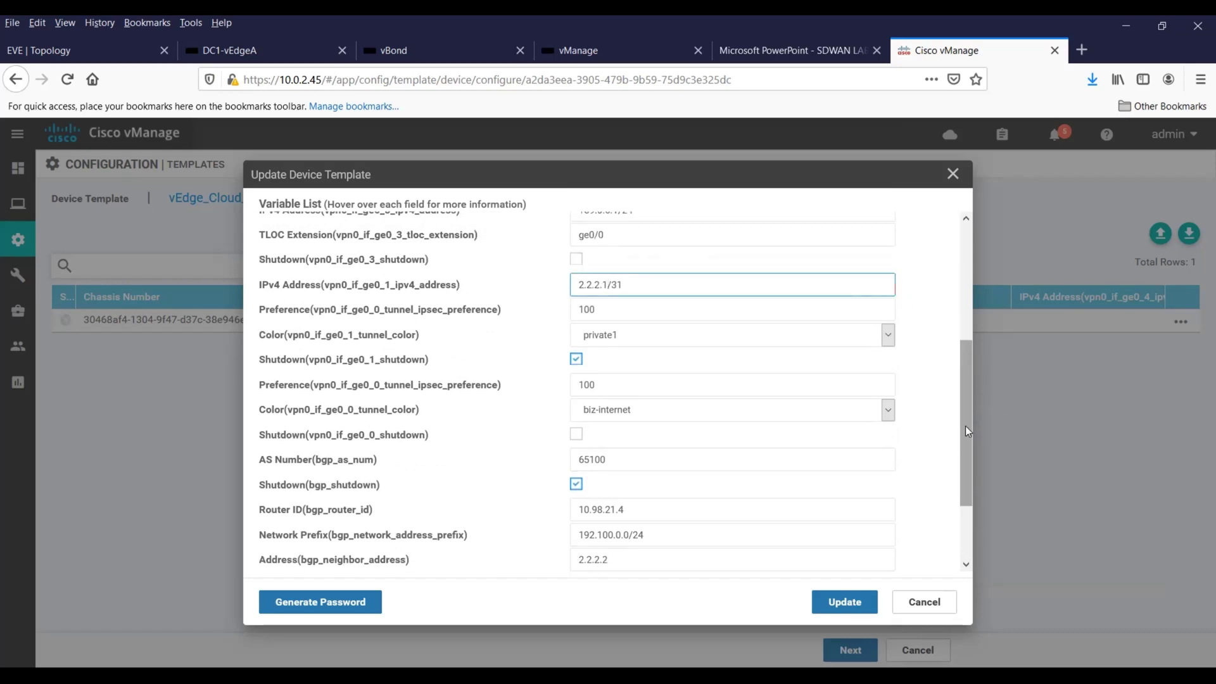
Tick the BGP neighbor shutdown option and set the system hostname to DC1-vEdgeA.
drag(968, 430, 968, 480)
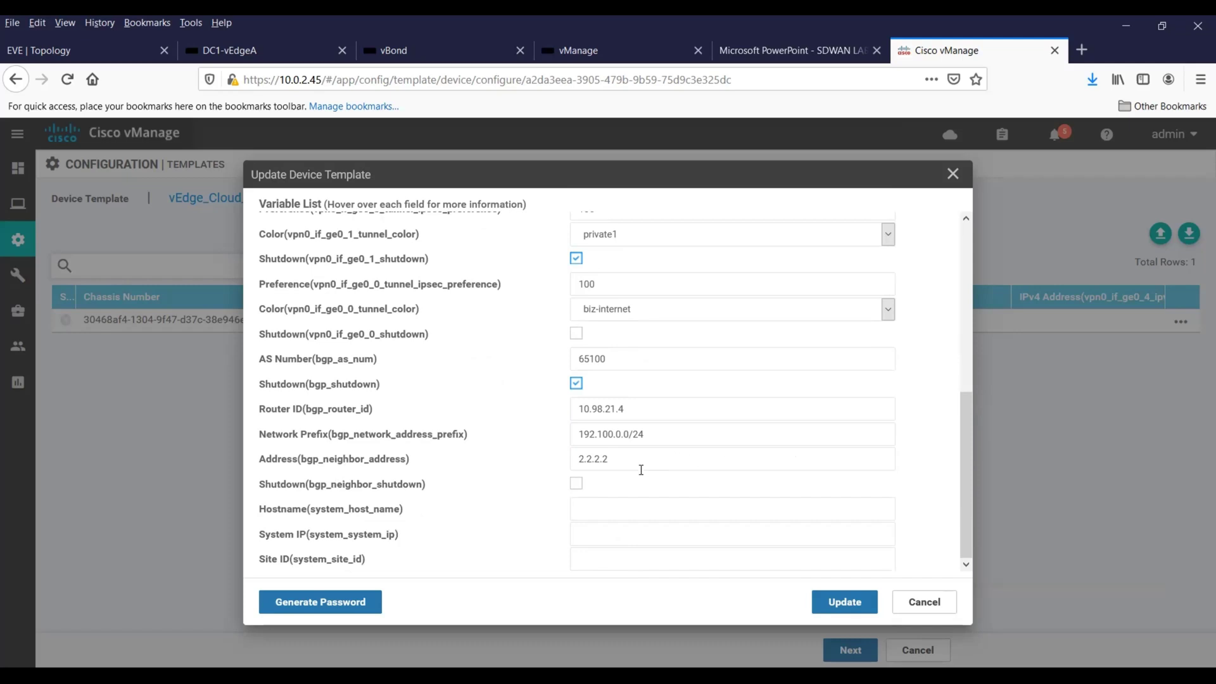
click(576, 484)
click(584, 514)
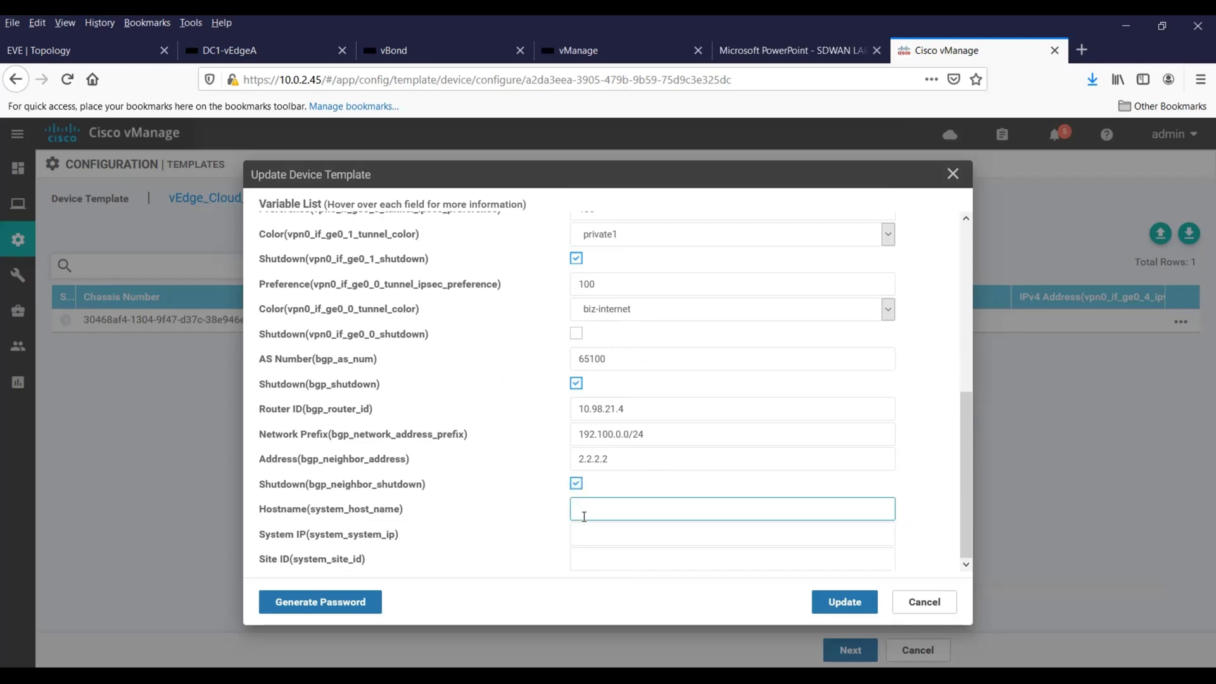
text(DC1-vEDGE)
key(BackSpace)
key(BackSpace)
key(BackSpace)
text(dgeA)
Set the system IP to 10.98.21.4, consulting the lab topology PDF, and the site ID to 100.
key(Tab)
text(10.98.2)
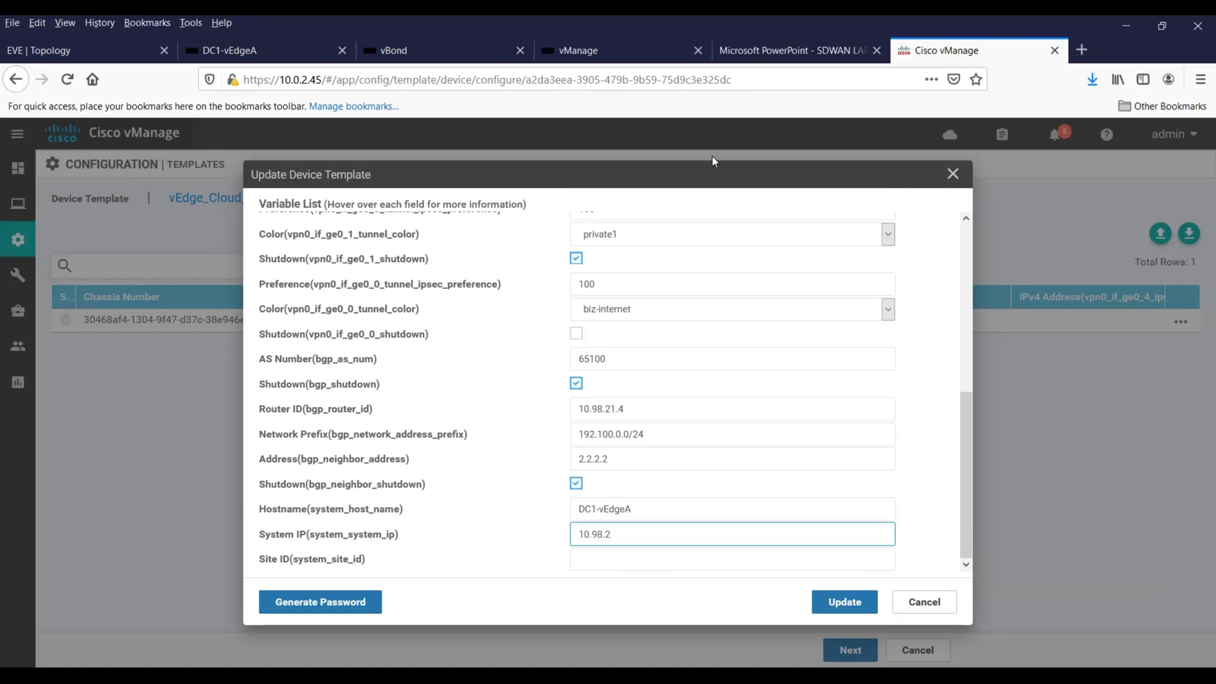
click(792, 50)
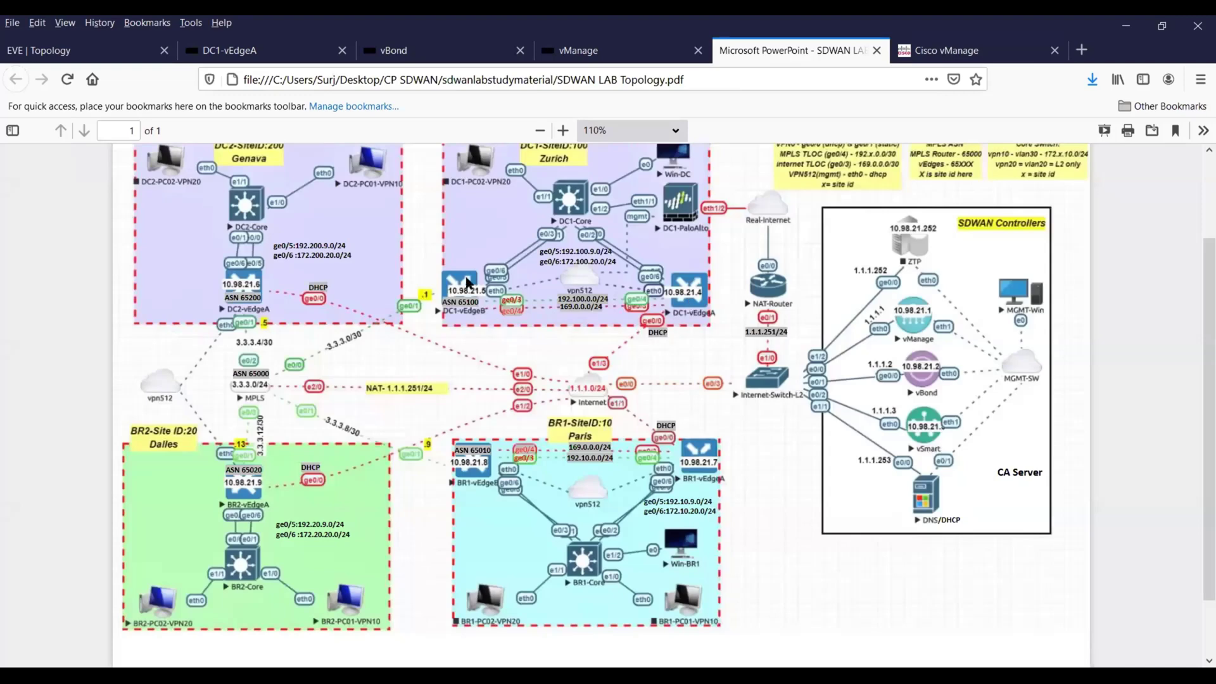
click(944, 51)
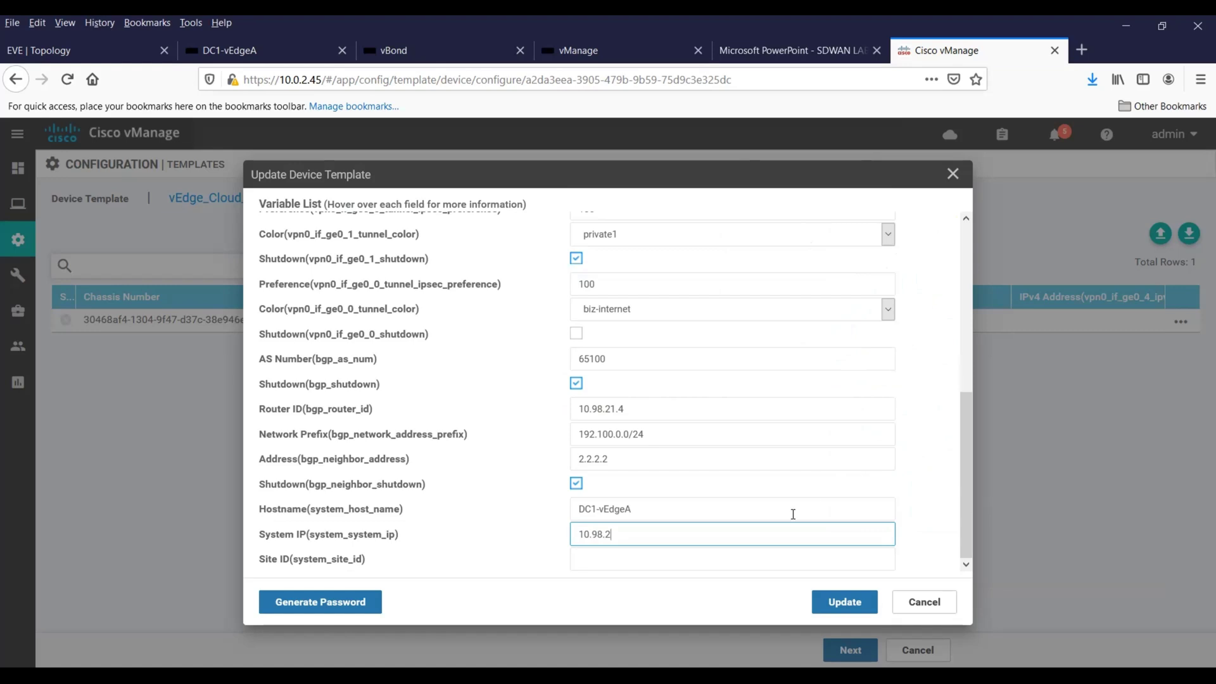
text(1.4)
key(Tab)
text(100)
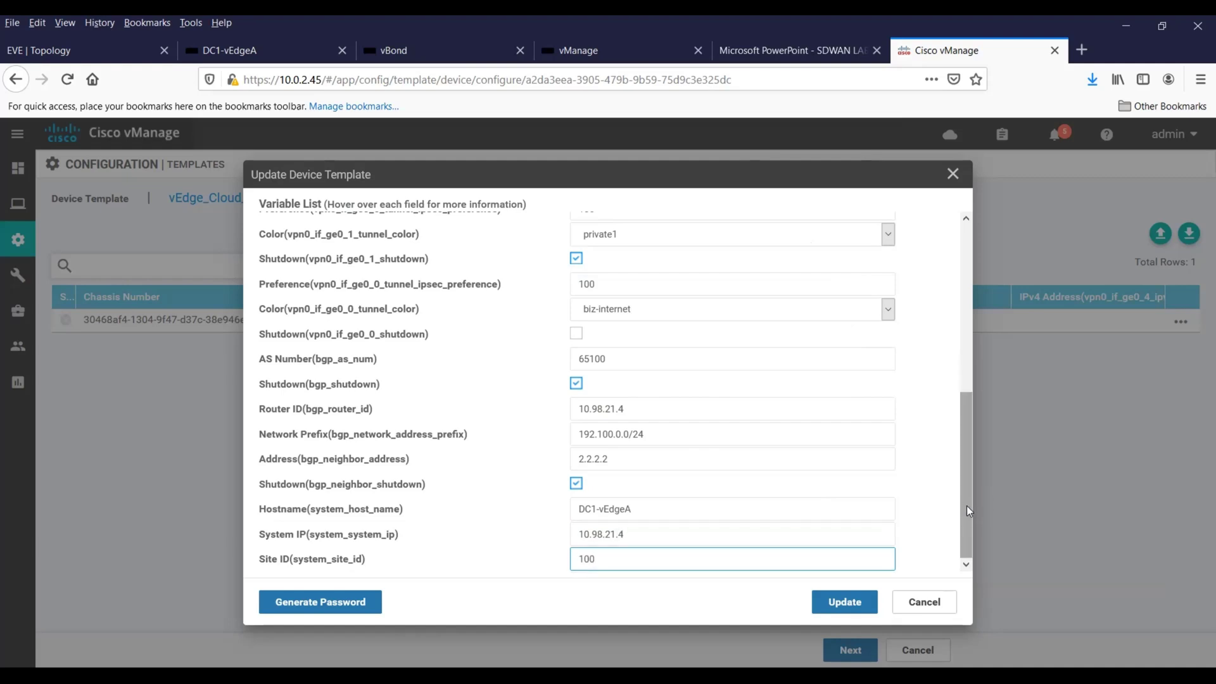
Apply the entered variables to the device template and download them as the file Template.csv.
drag(966, 505, 999, 247)
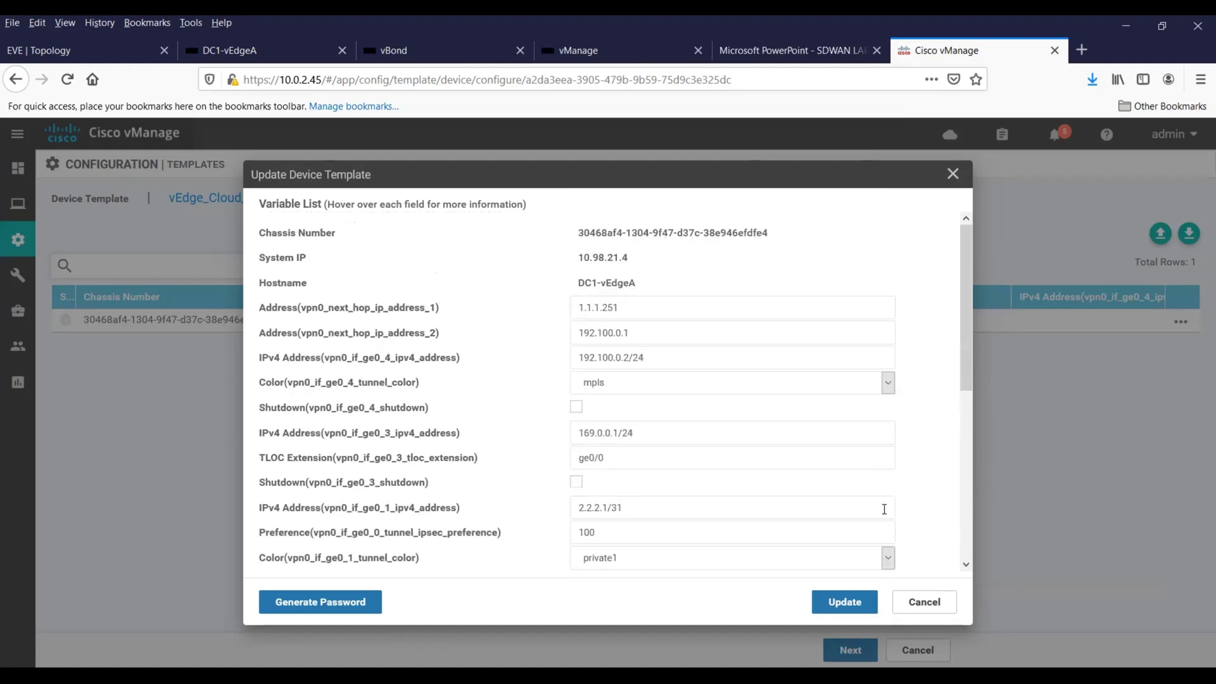
click(847, 603)
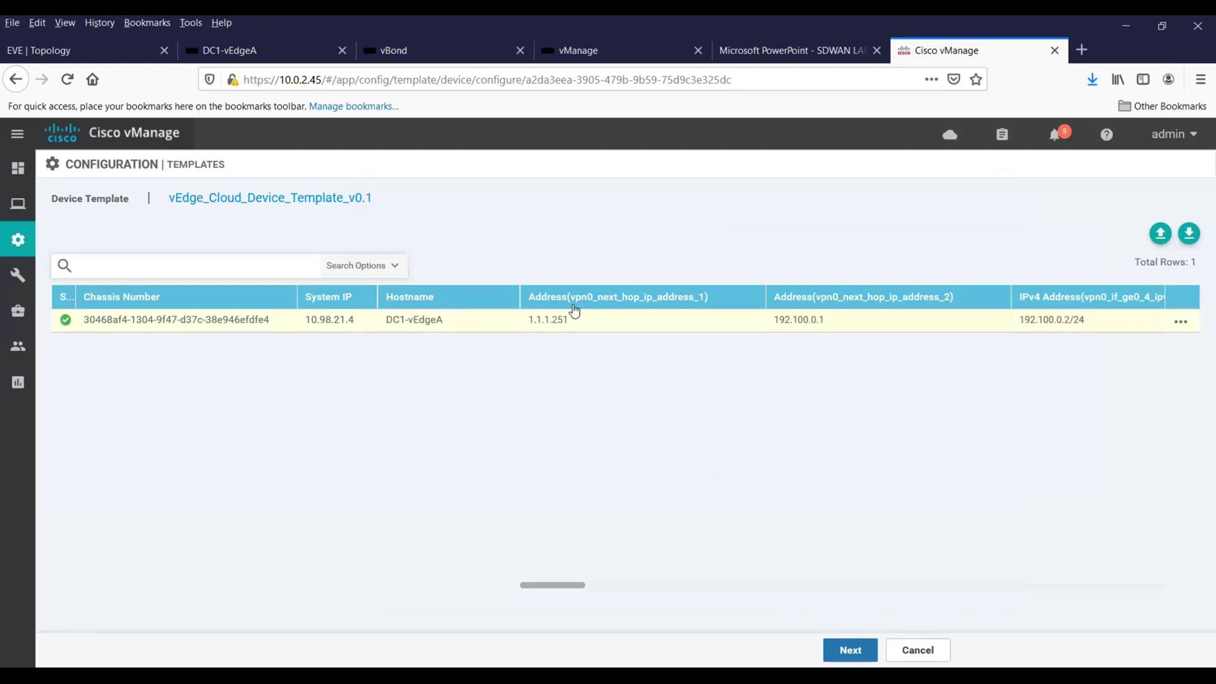
click(1190, 234)
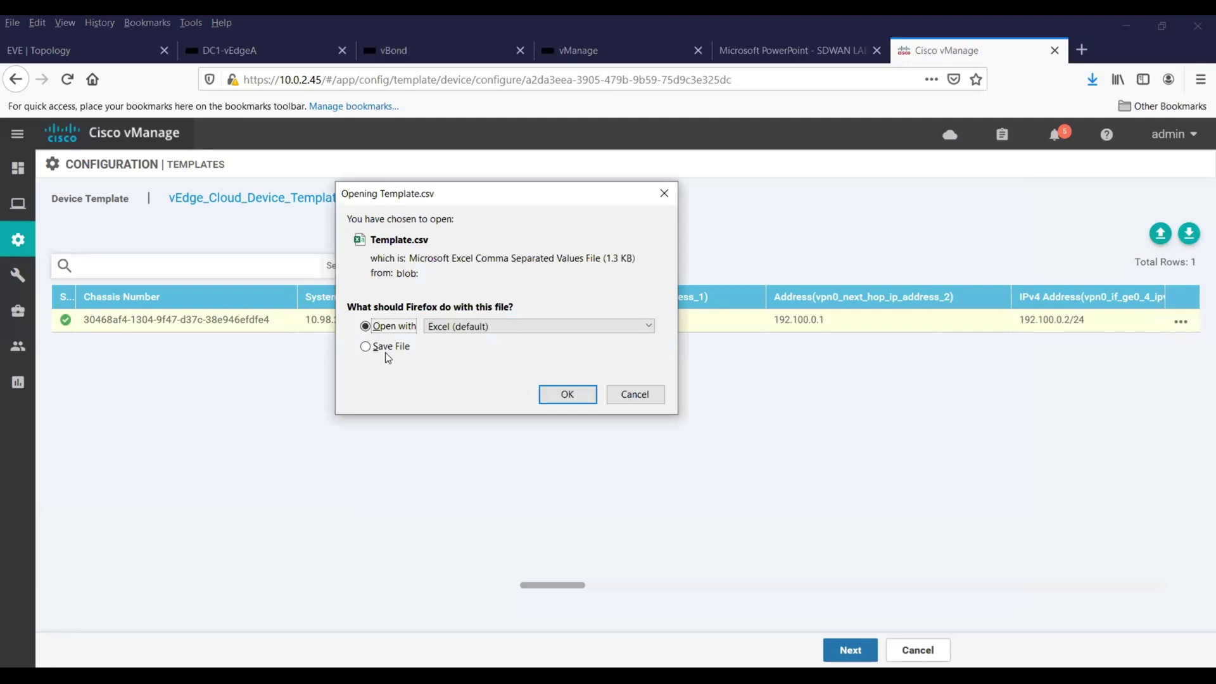
click(386, 347)
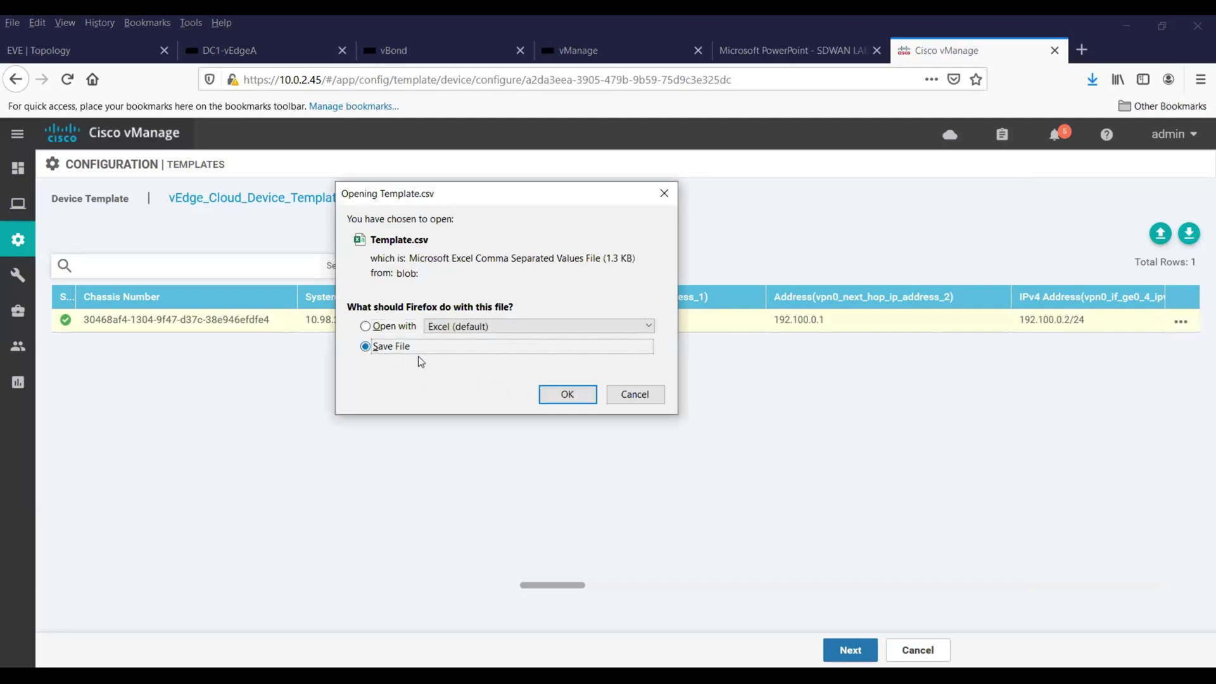
click(568, 402)
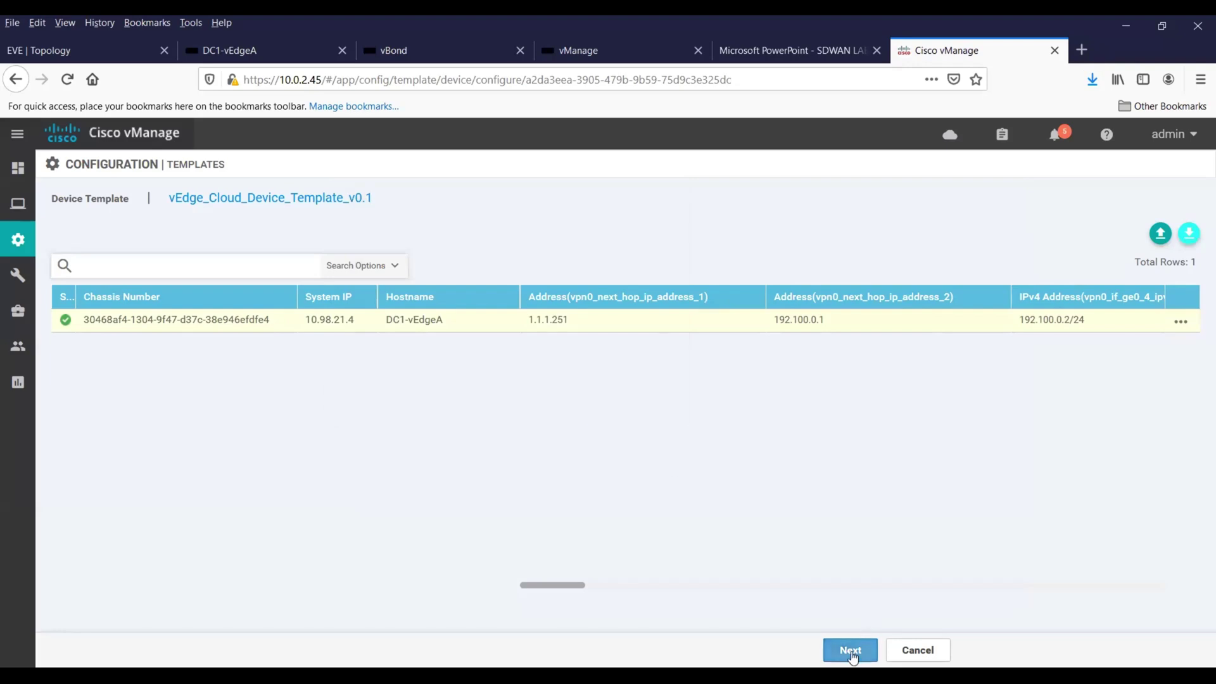
Check the browser's downloads list for Template.csv and proceed to the device configuration preview.
click(1092, 79)
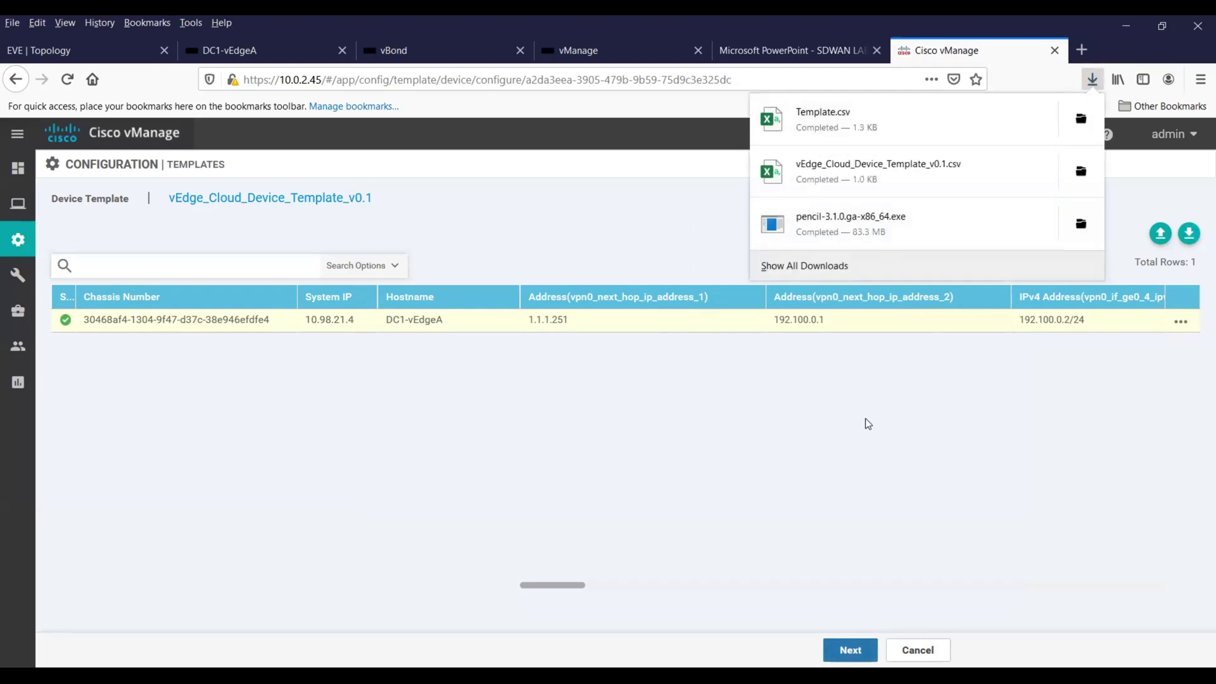
click(863, 437)
click(850, 650)
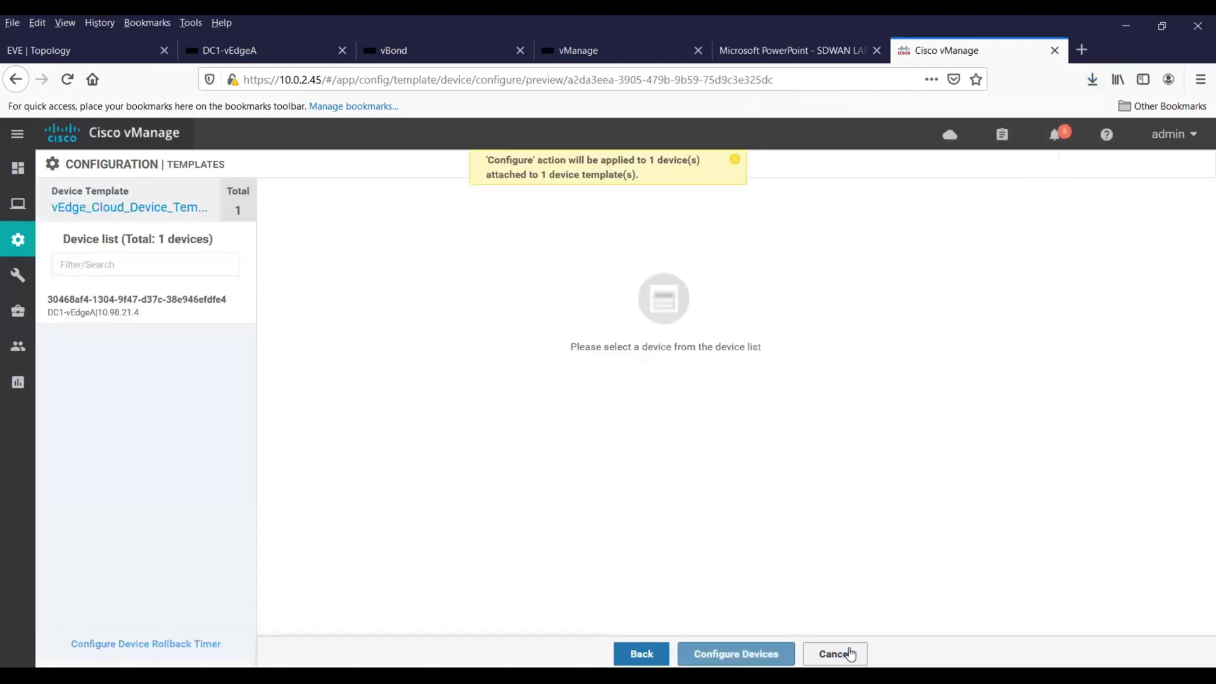
Open the configuration preview for DC1-vEdgeA and check the system description, overlay ID and OMP advertise settings.
click(174, 311)
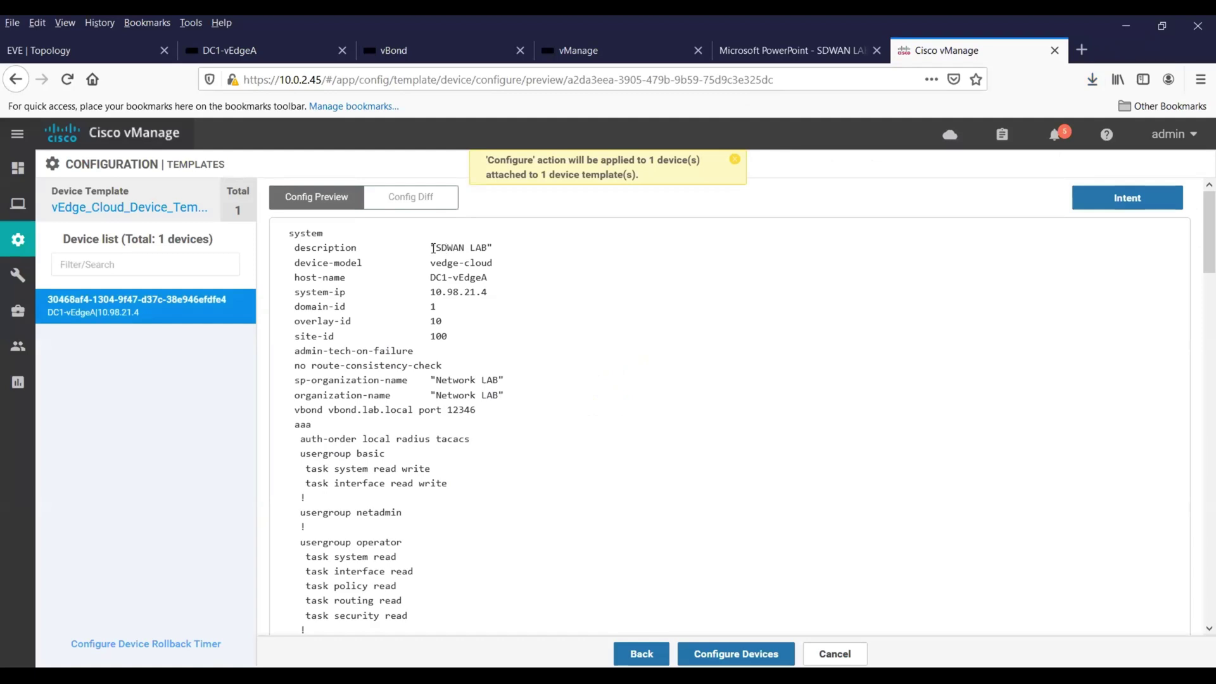
drag(431, 248, 502, 247)
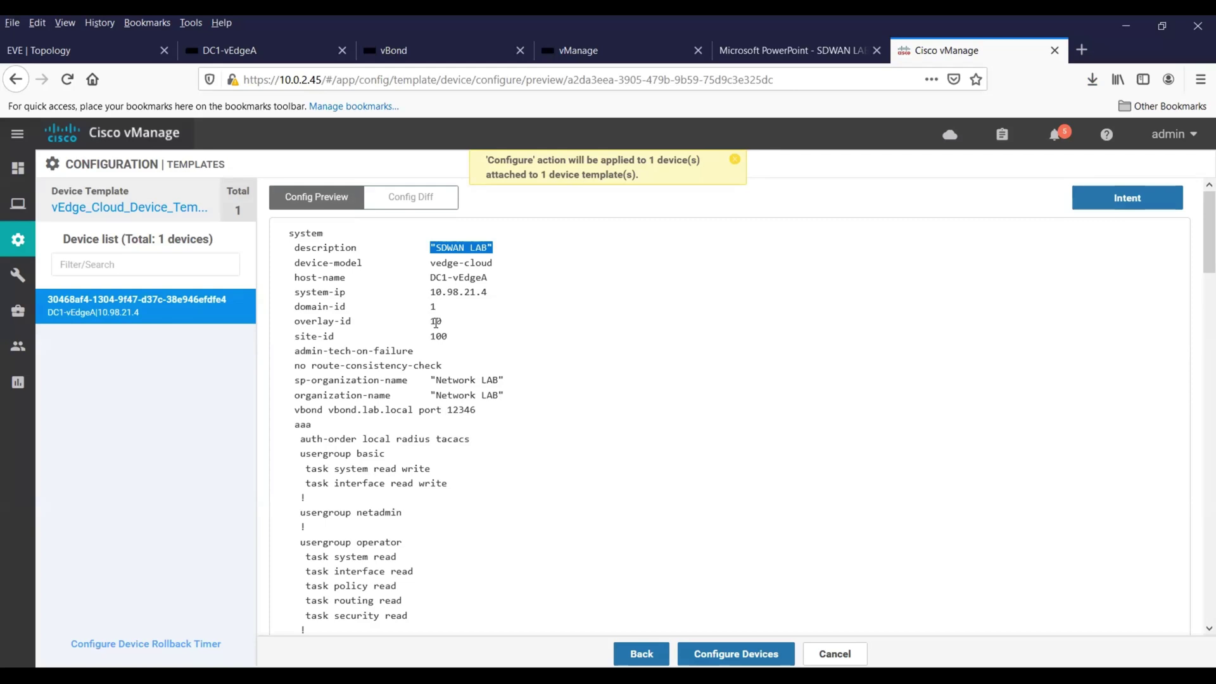
drag(432, 320, 443, 324)
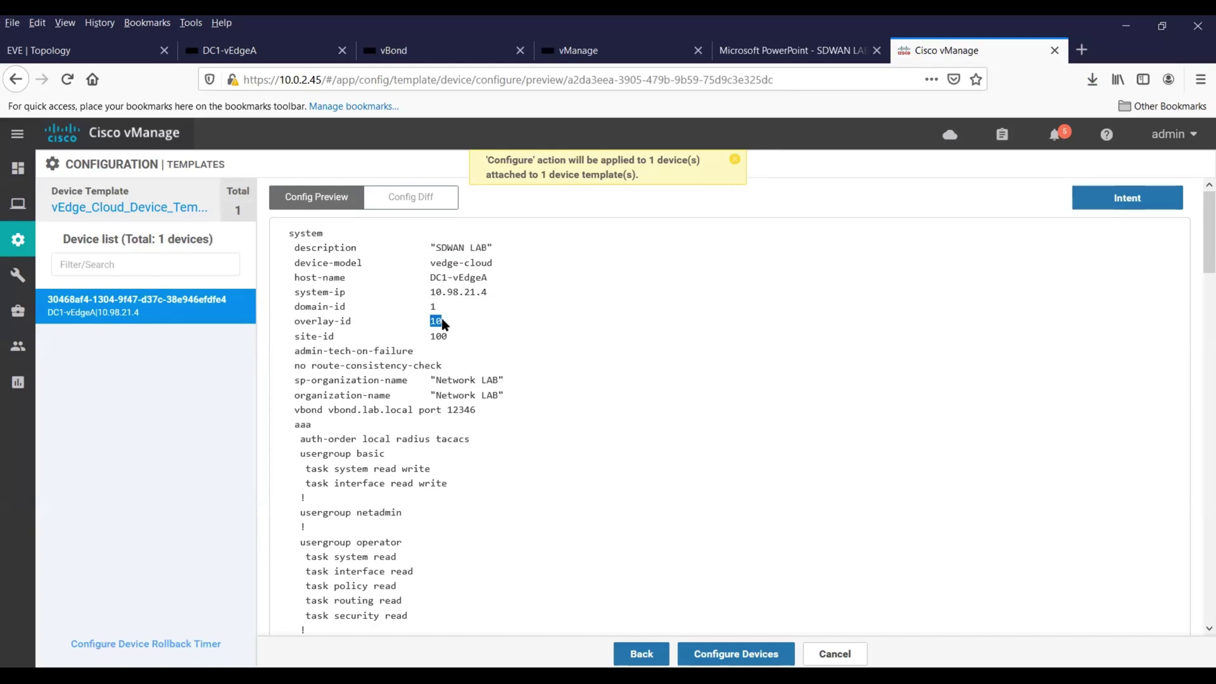
drag(1197, 245, 1203, 338)
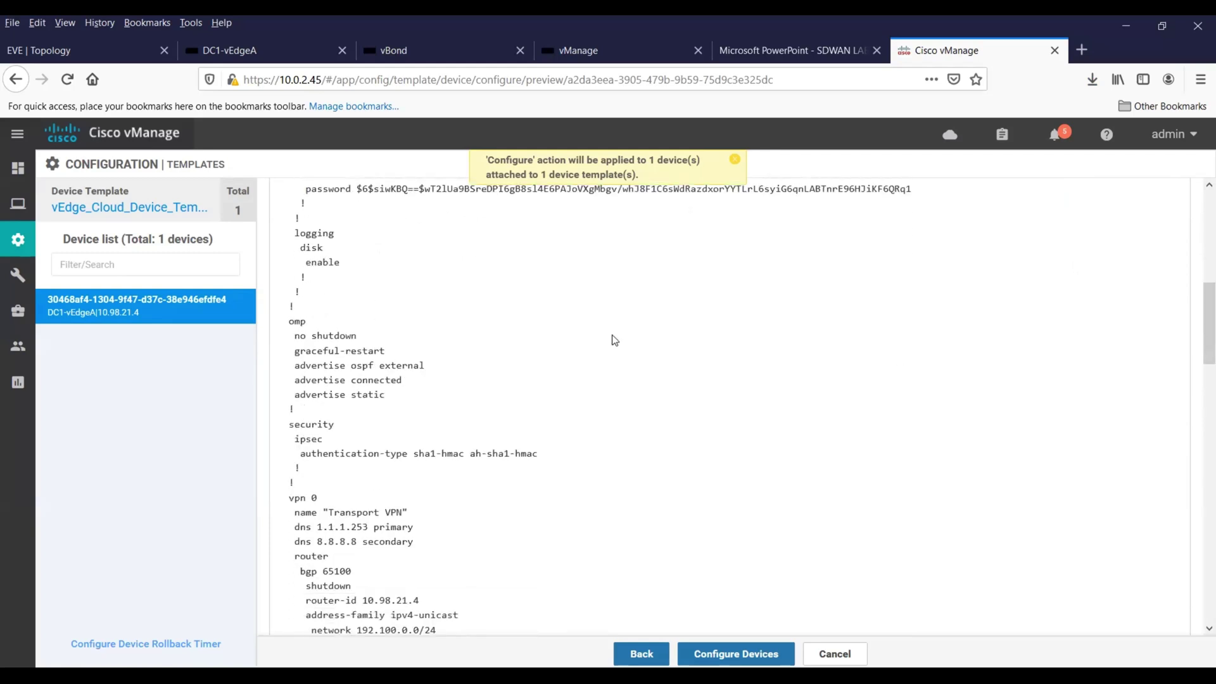
drag(295, 365, 434, 369)
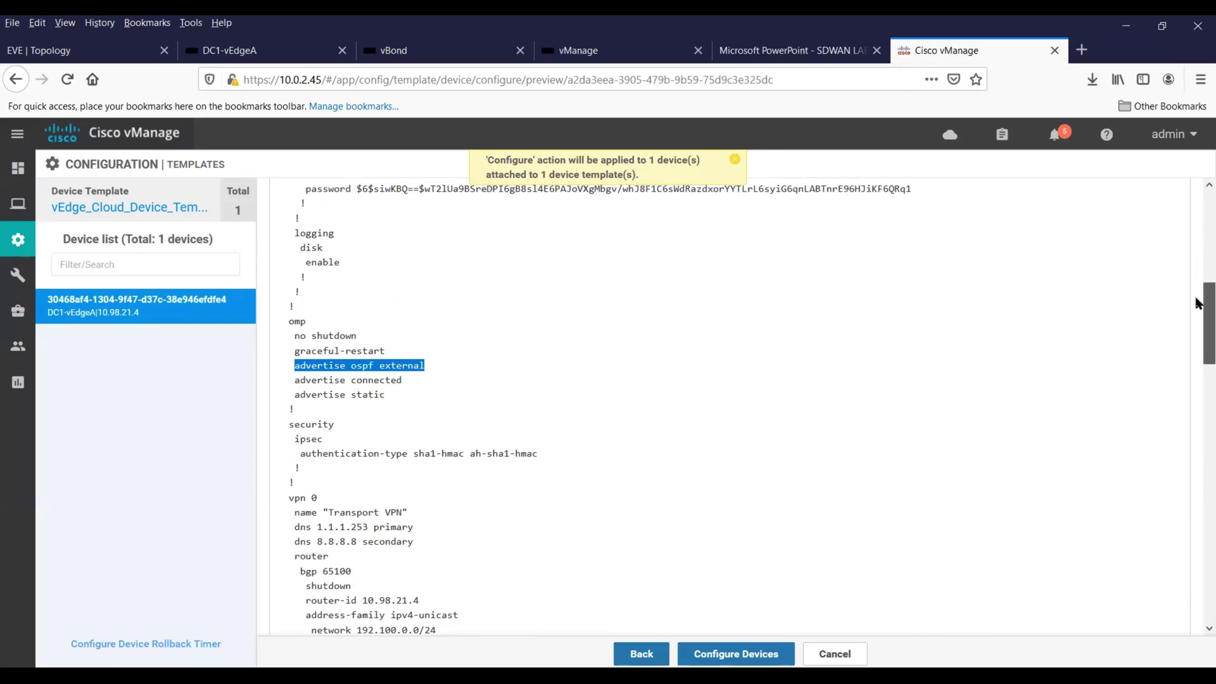
Examine the VPN 0 BGP router block and the ge0/0 NAT and tunnel allow-service settings in the configuration preview.
drag(1200, 303, 1199, 352)
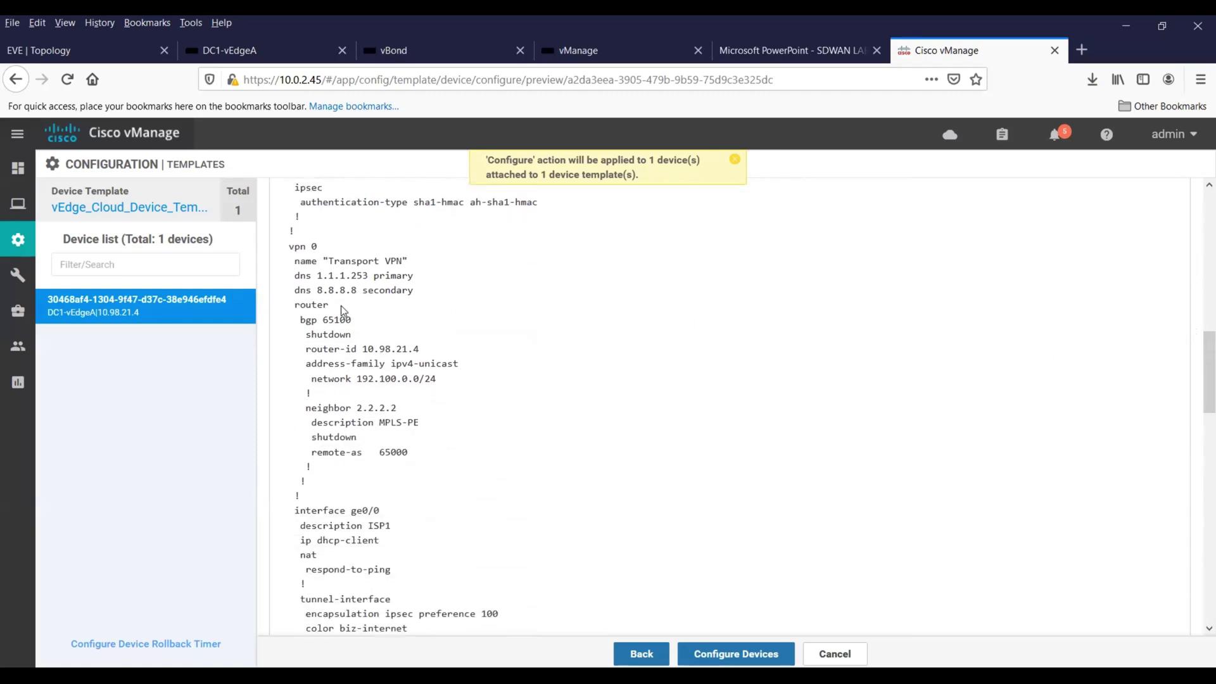
drag(293, 305, 406, 473)
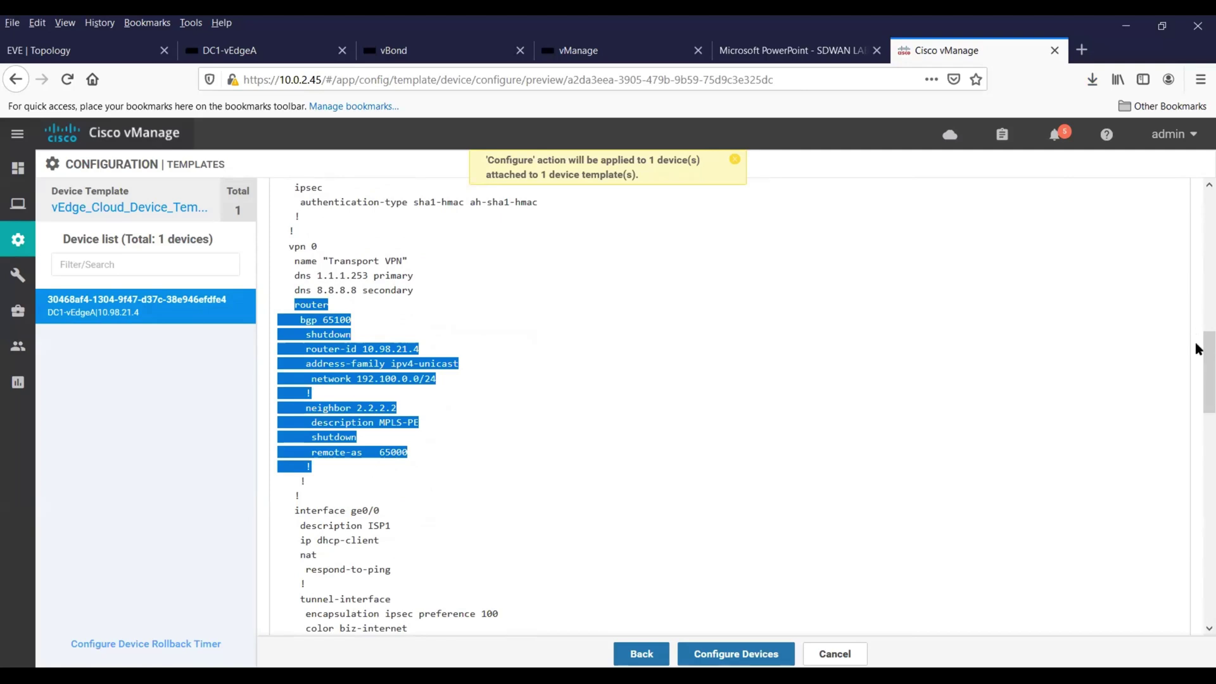
drag(1197, 349, 1198, 382)
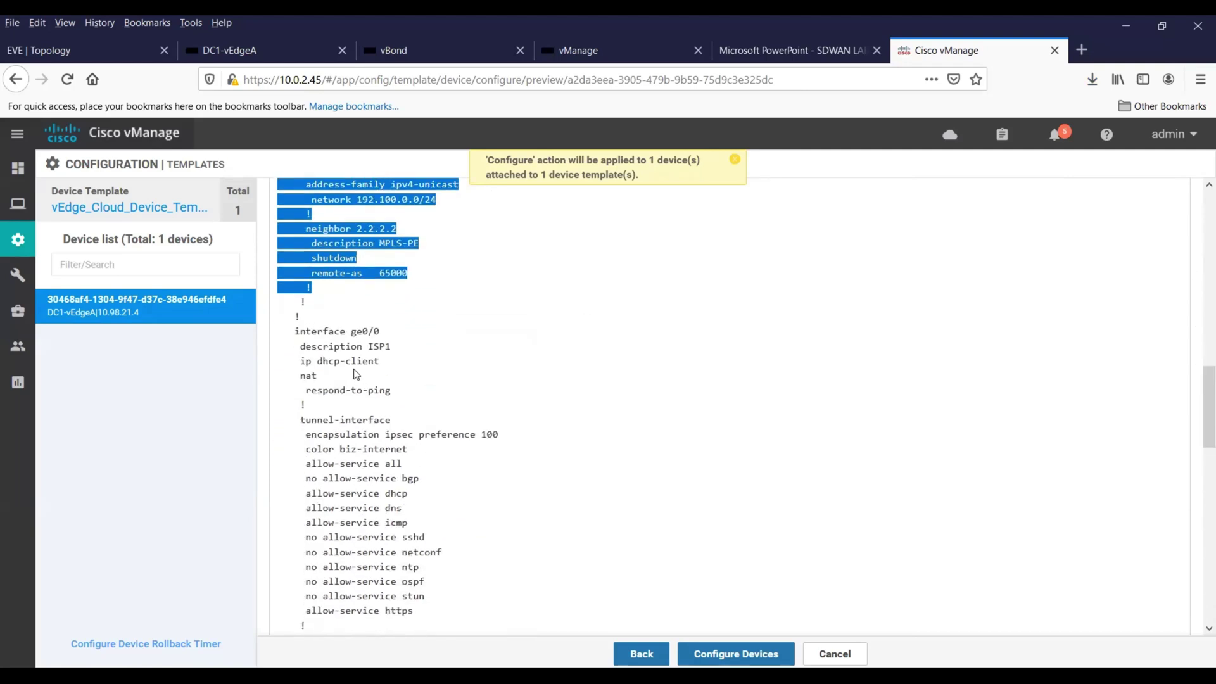
drag(295, 375, 392, 396)
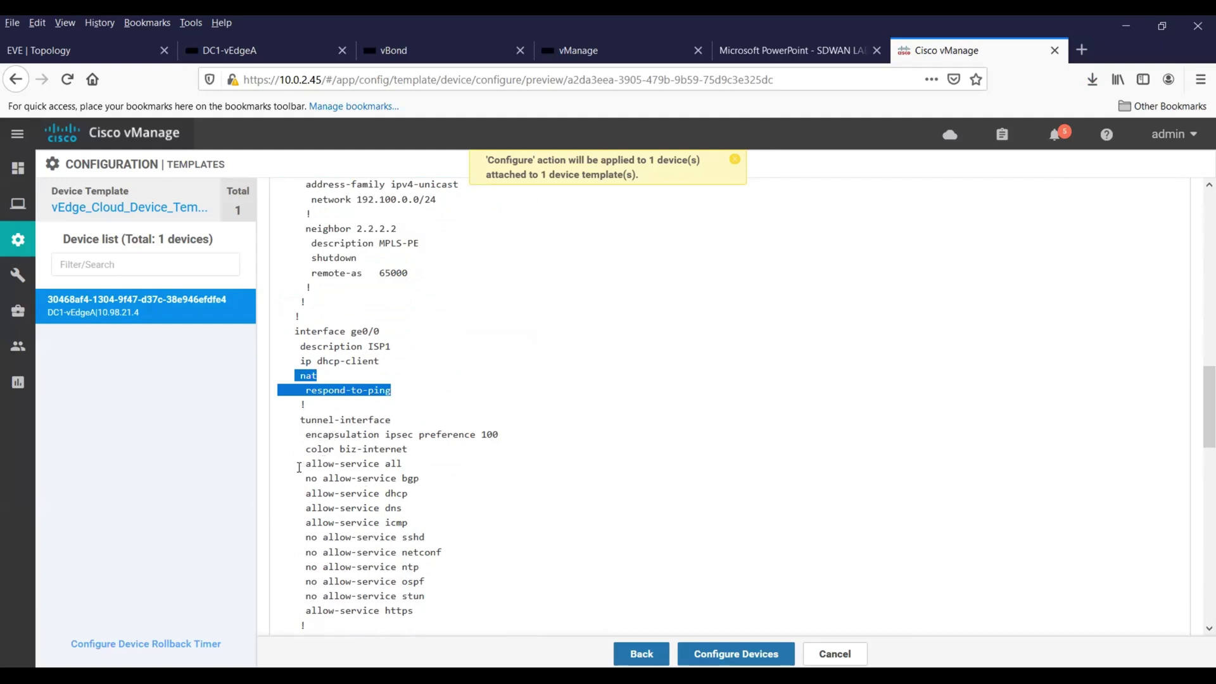
drag(304, 464, 406, 464)
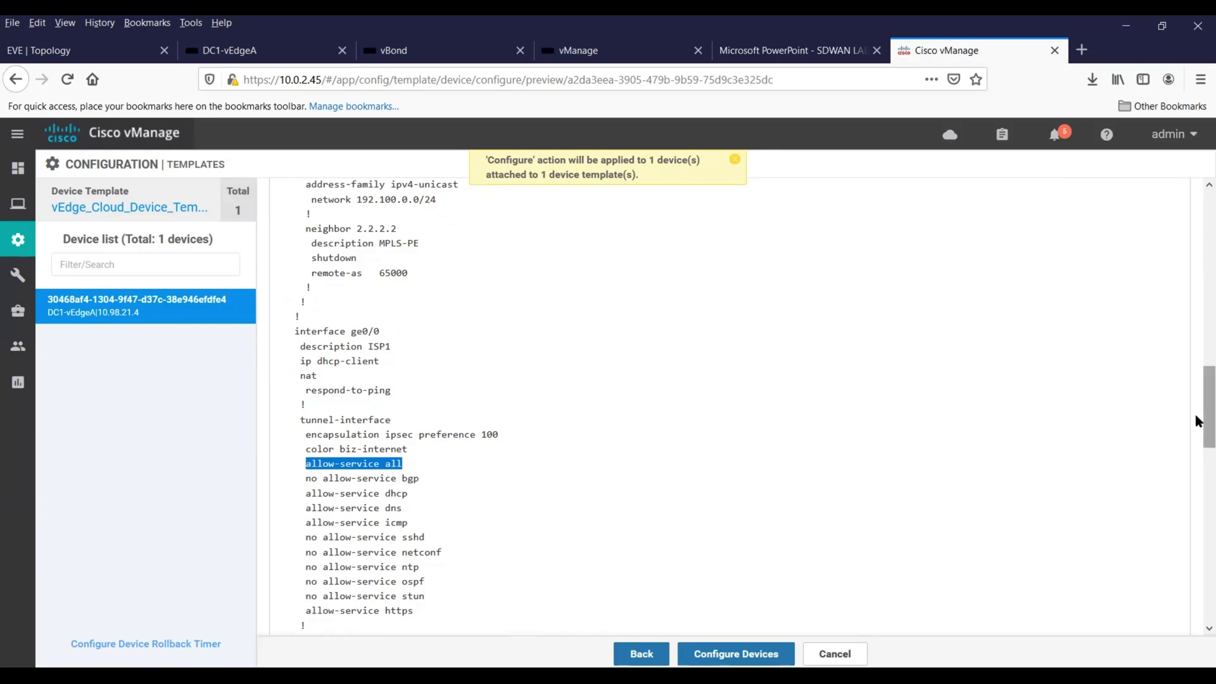
drag(1198, 421, 1198, 596)
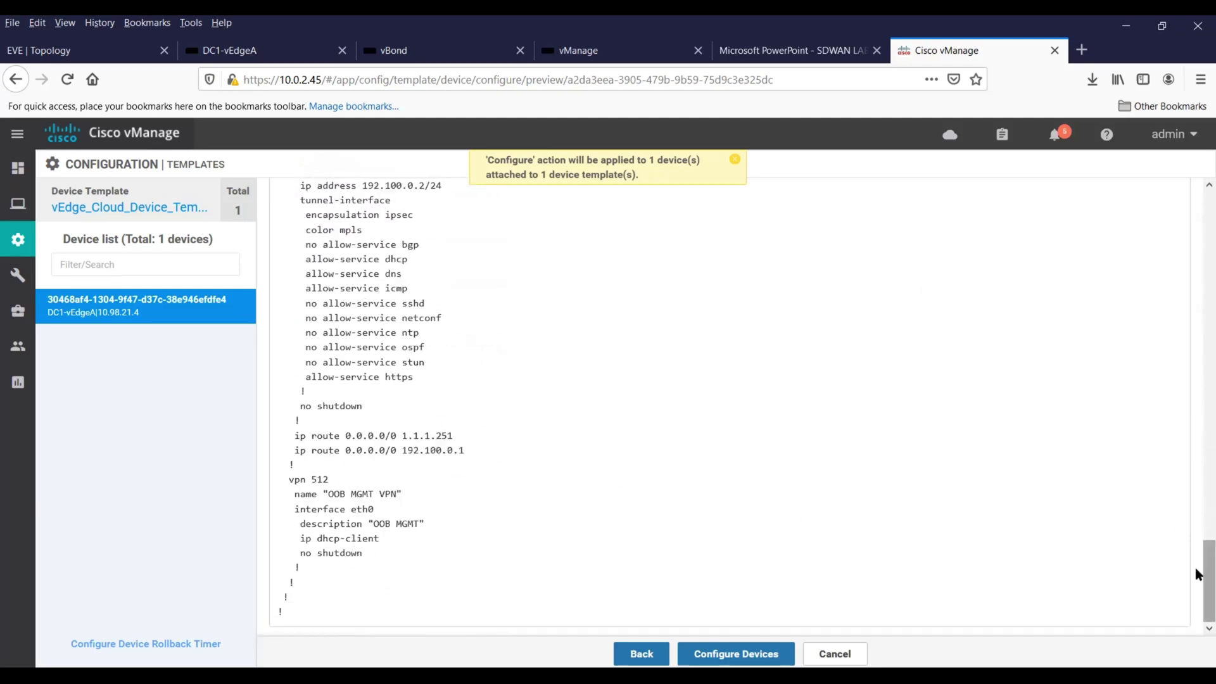
drag(1199, 573, 1198, 185)
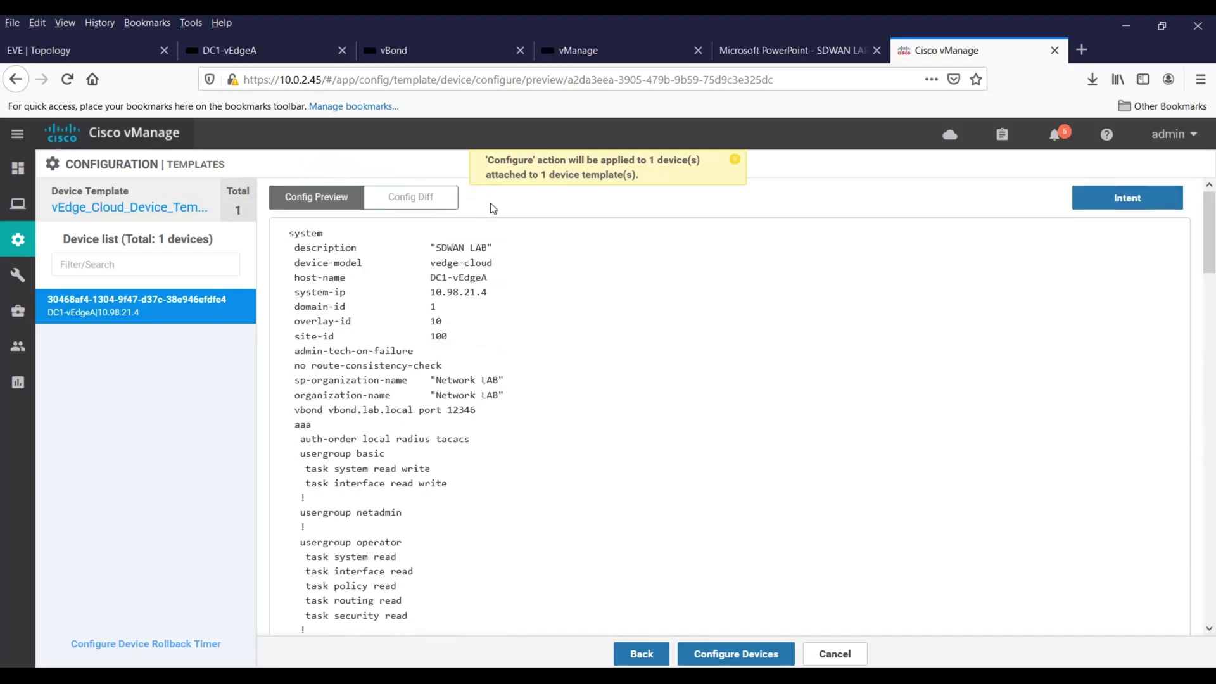
Compare the local and new configurations in a side-by-side diff through to the VPN 512 section.
click(423, 208)
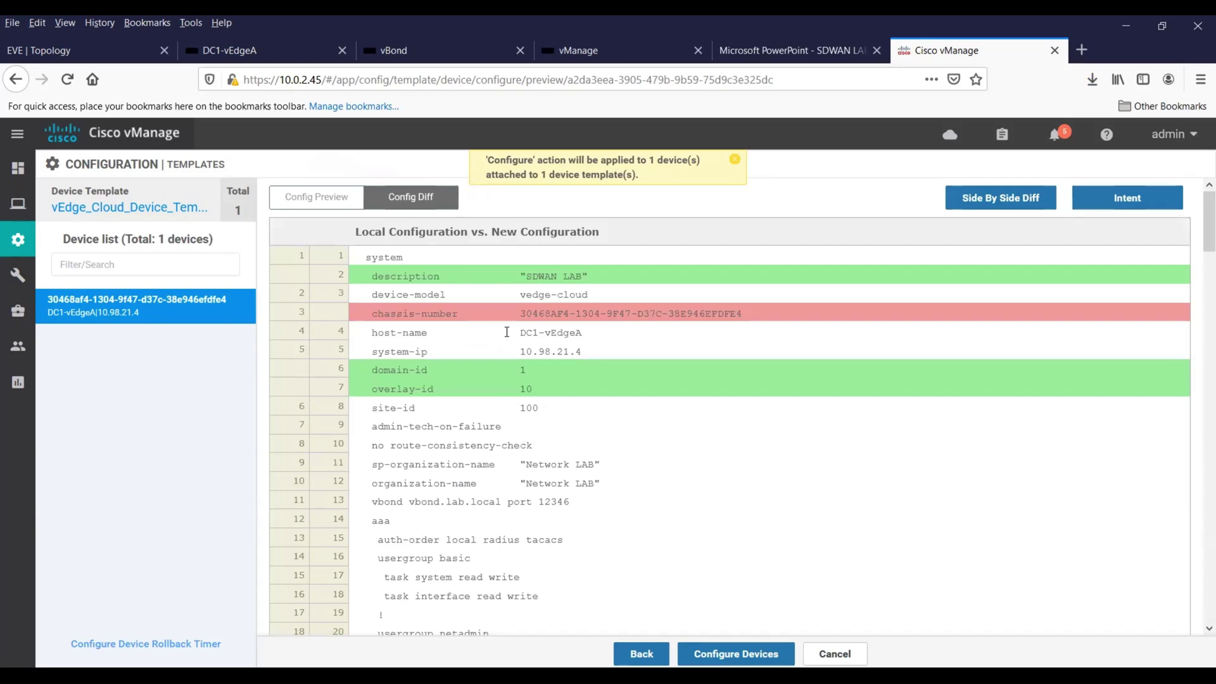
click(998, 198)
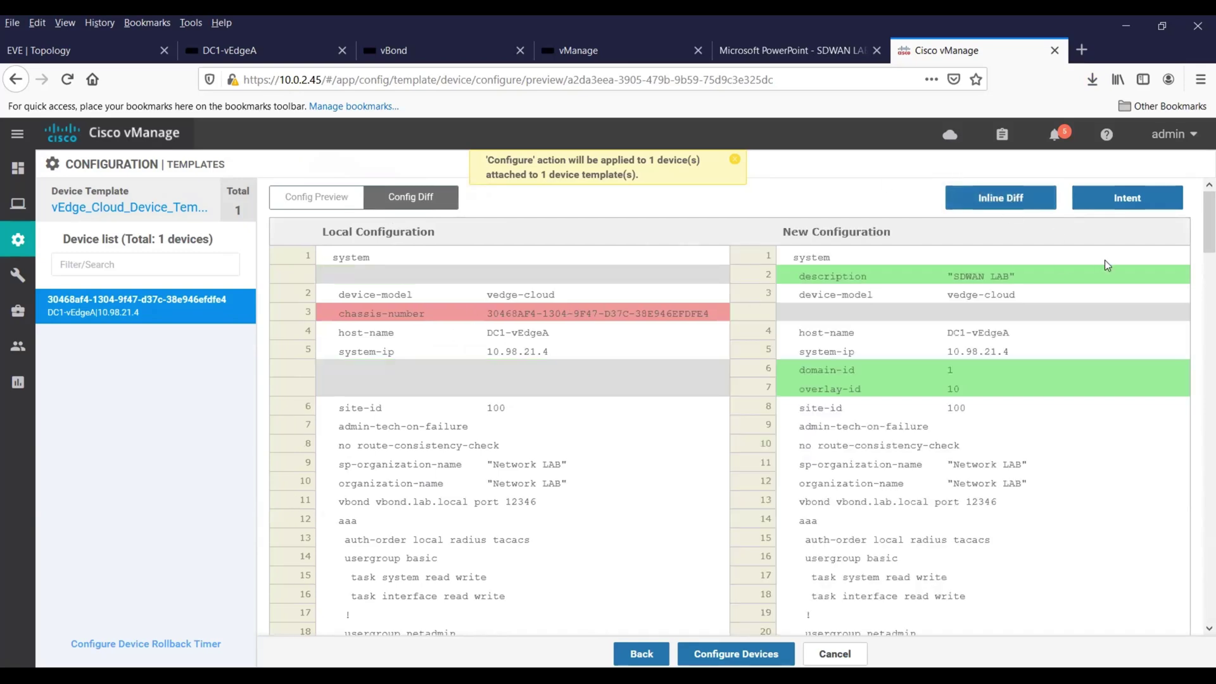
drag(1197, 232, 1197, 388)
drag(1196, 431, 1199, 617)
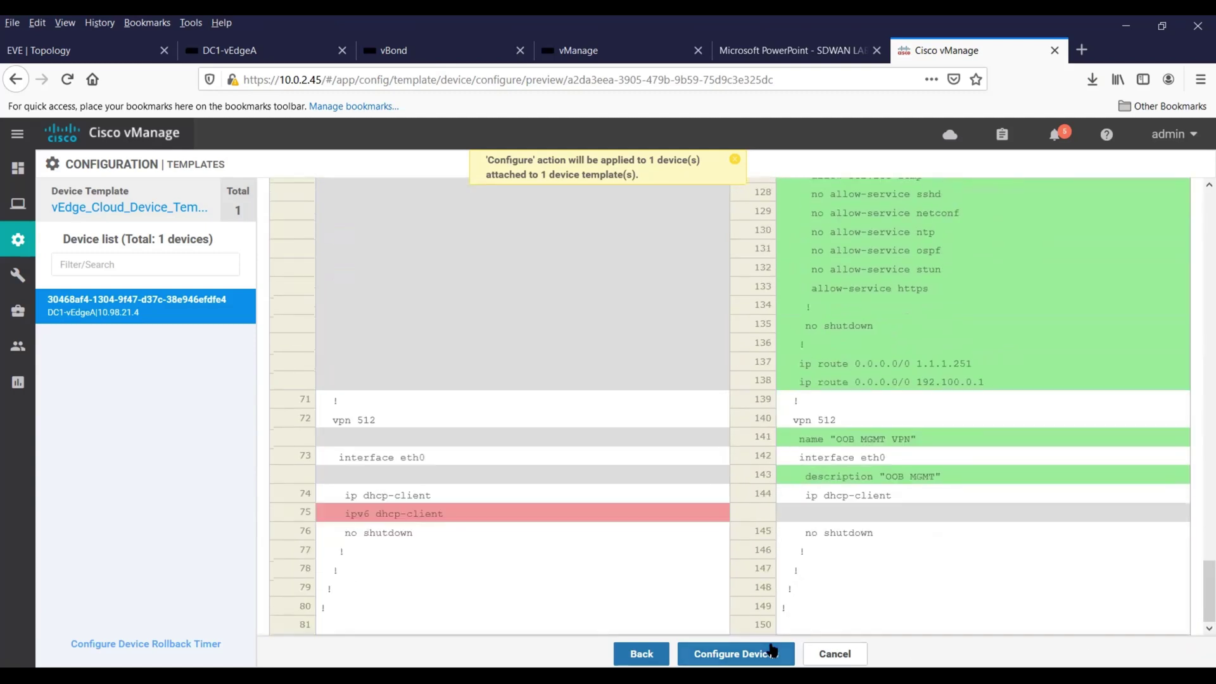
Push the template configuration to DC1-vEdgeA and follow the expanded task log, refreshing its progress.
click(722, 661)
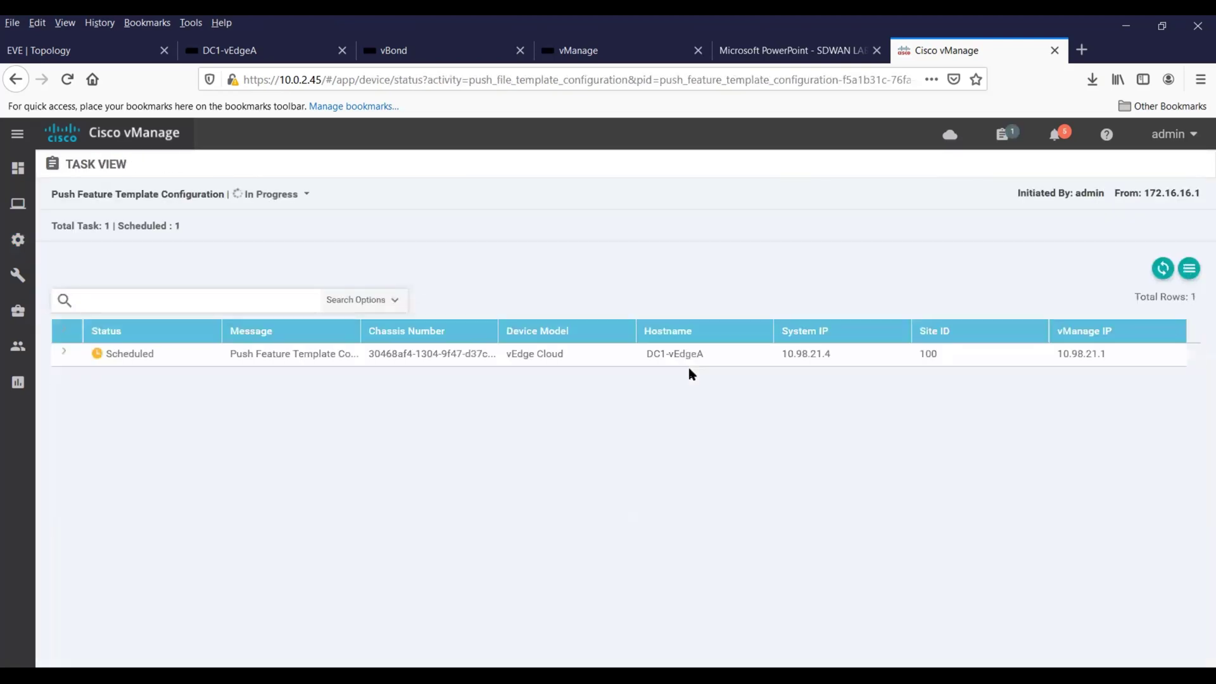
click(64, 353)
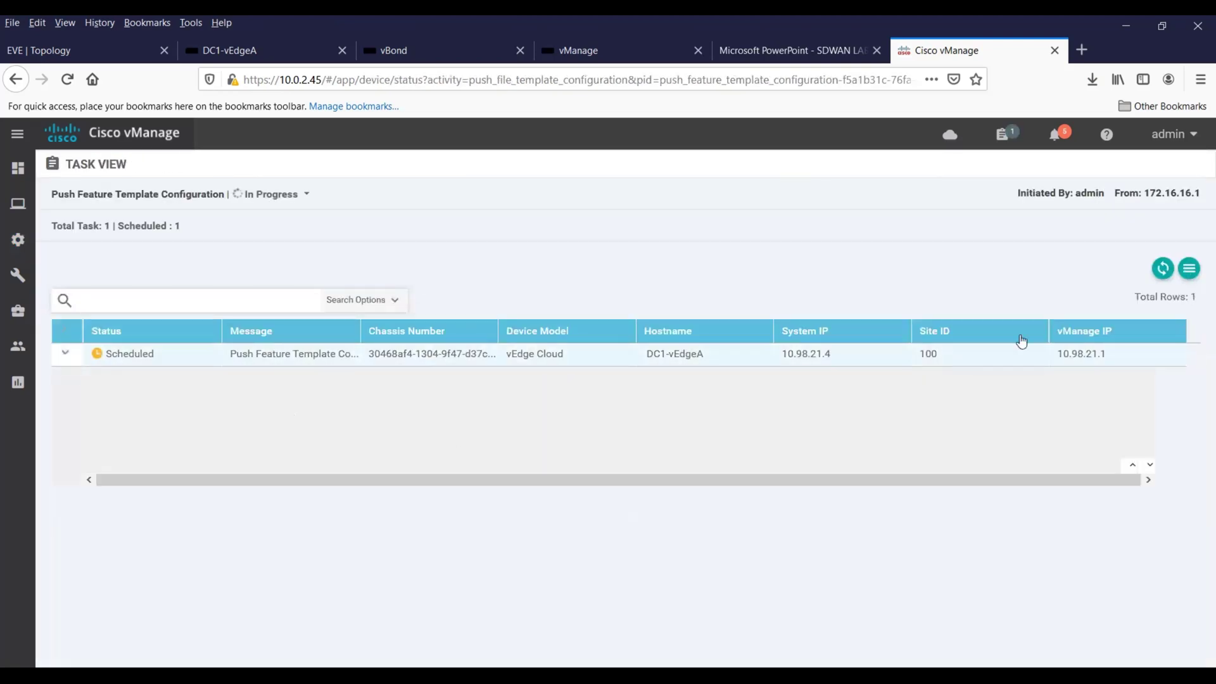
click(1164, 269)
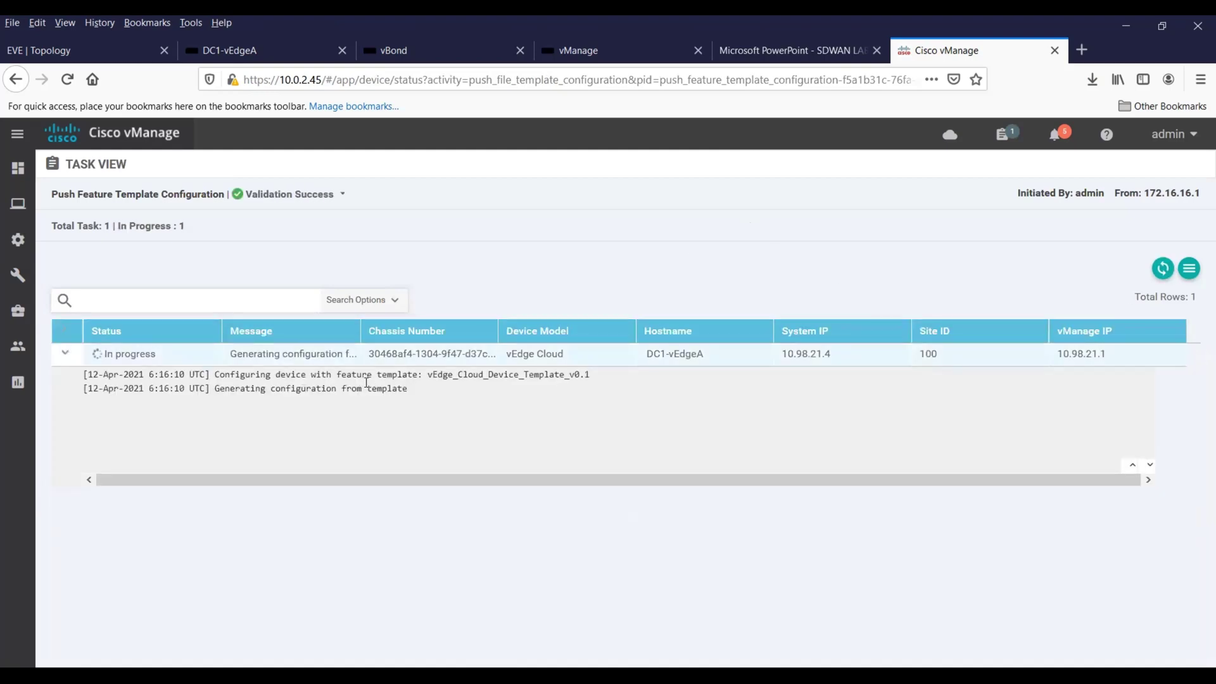
drag(442, 377, 577, 388)
click(473, 394)
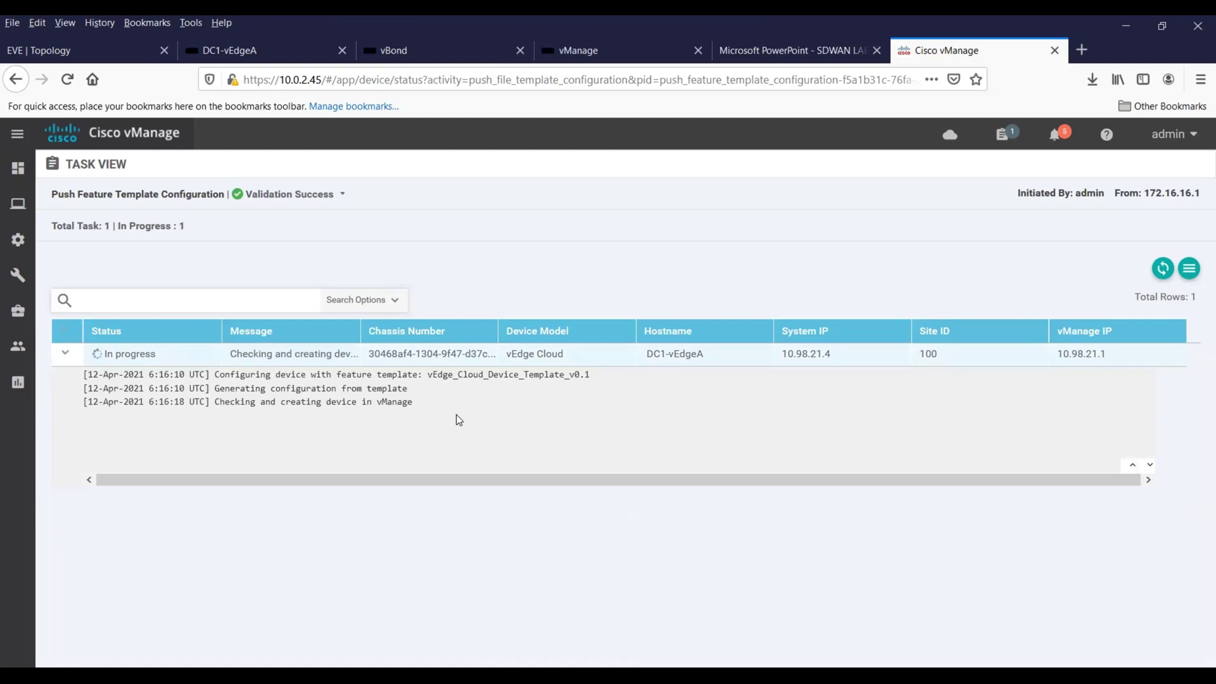
click(1165, 270)
Switch to the DC1-vEdgeA console, run show system status, and check the vManaged and commit pending fields.
click(611, 53)
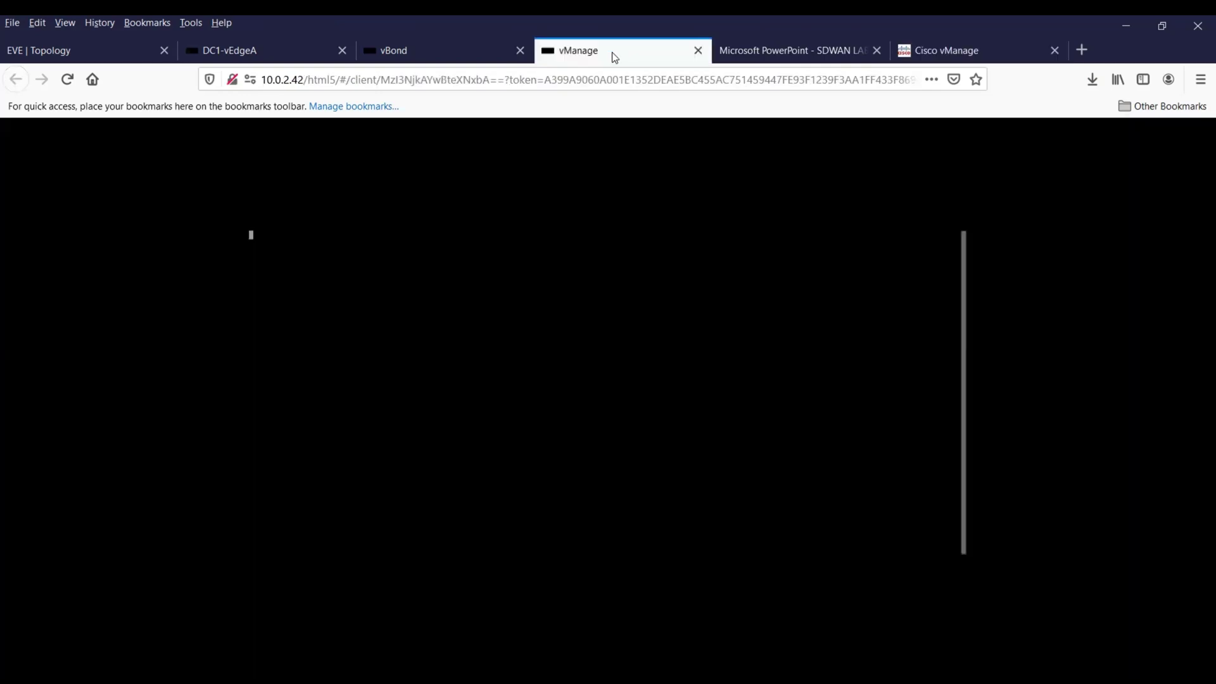
click(288, 49)
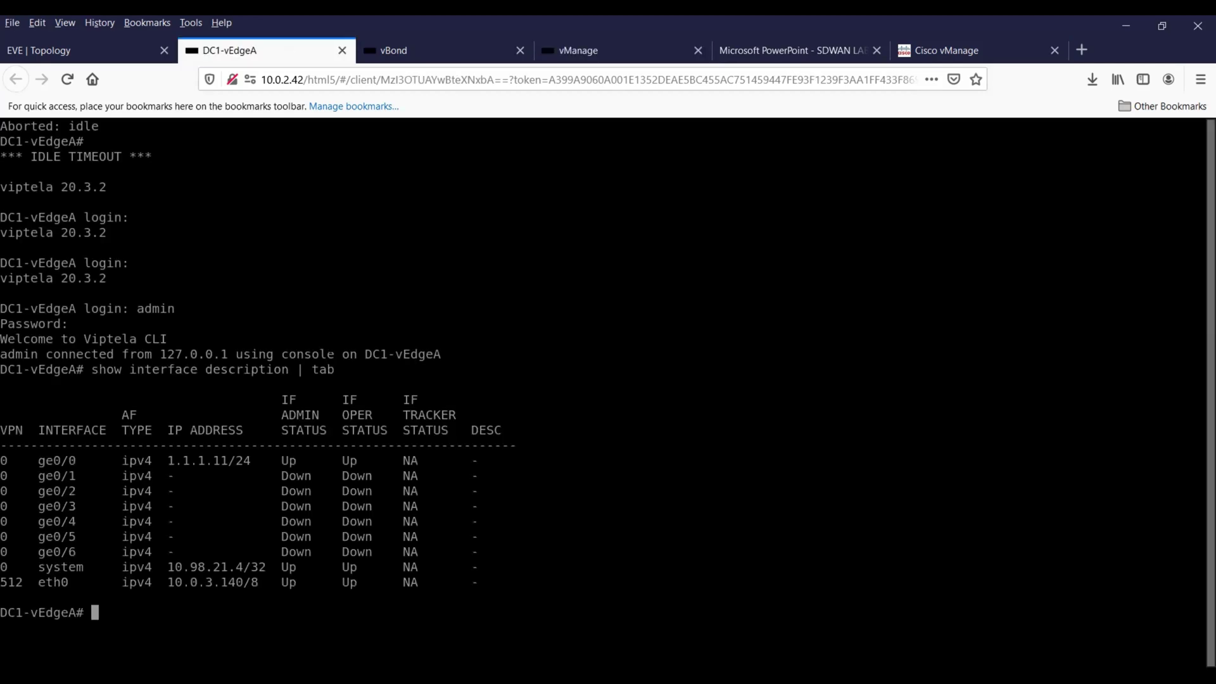
text(show system status)
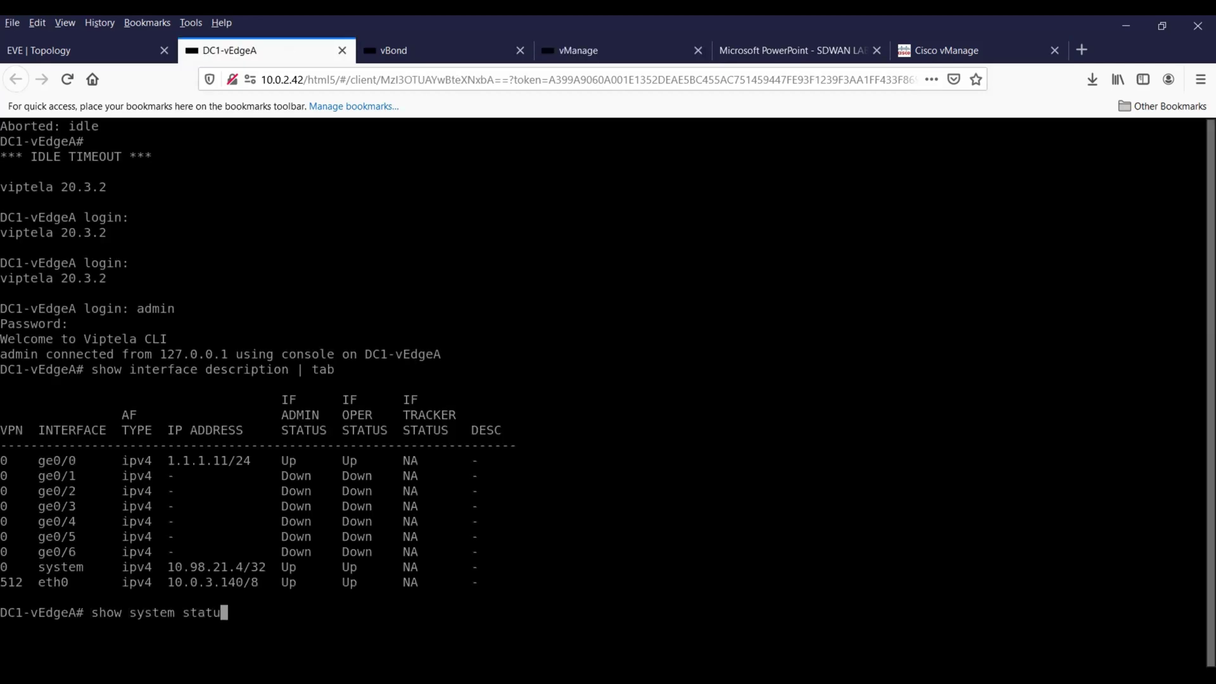
key(Return)
key(space)
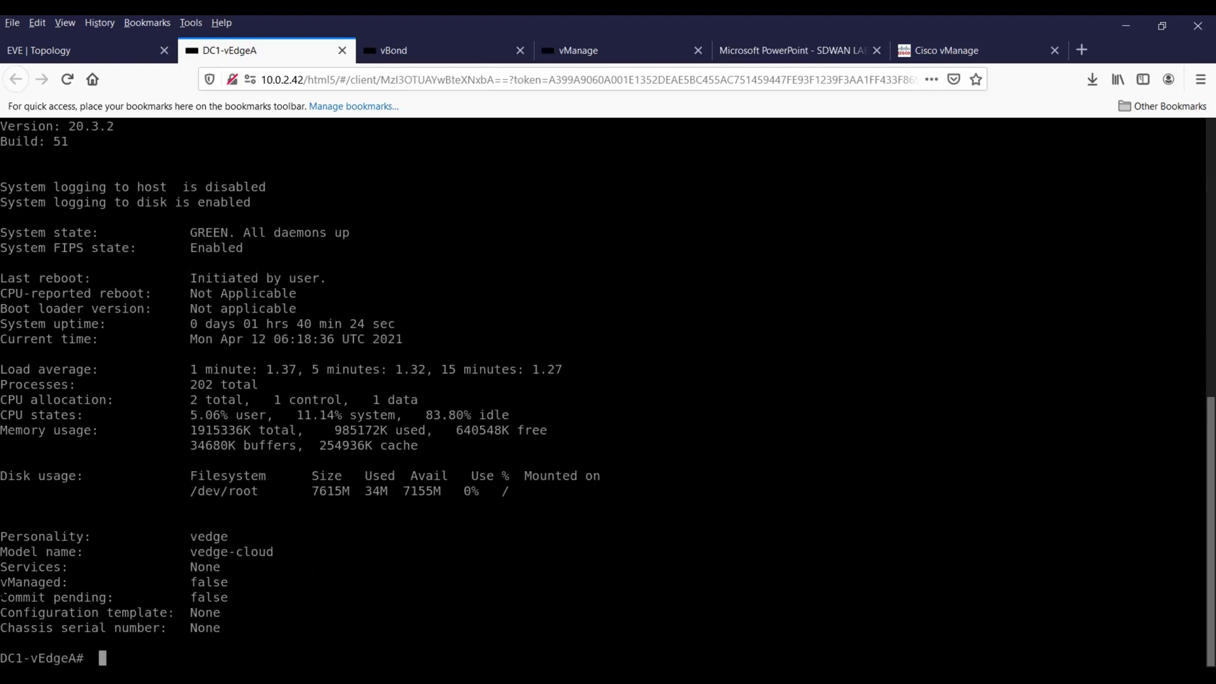
drag(8, 582, 205, 598)
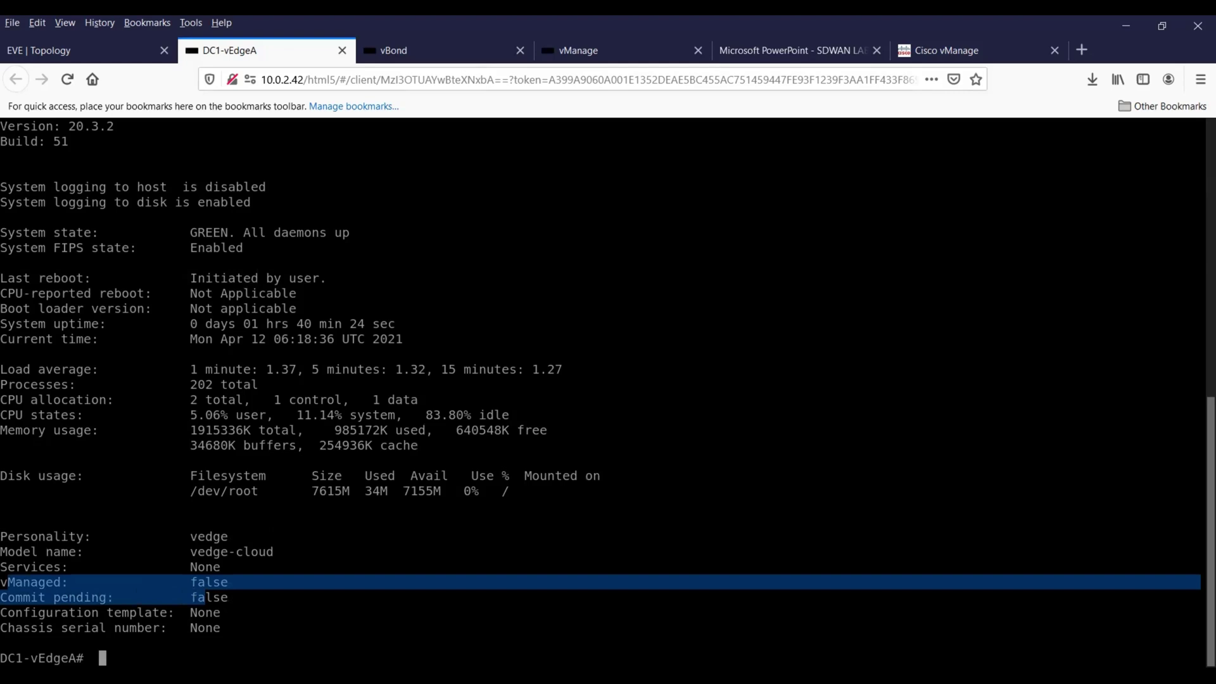
Return to Cisco vManage and refresh the Push Feature Template Configuration task to check its progress.
click(948, 51)
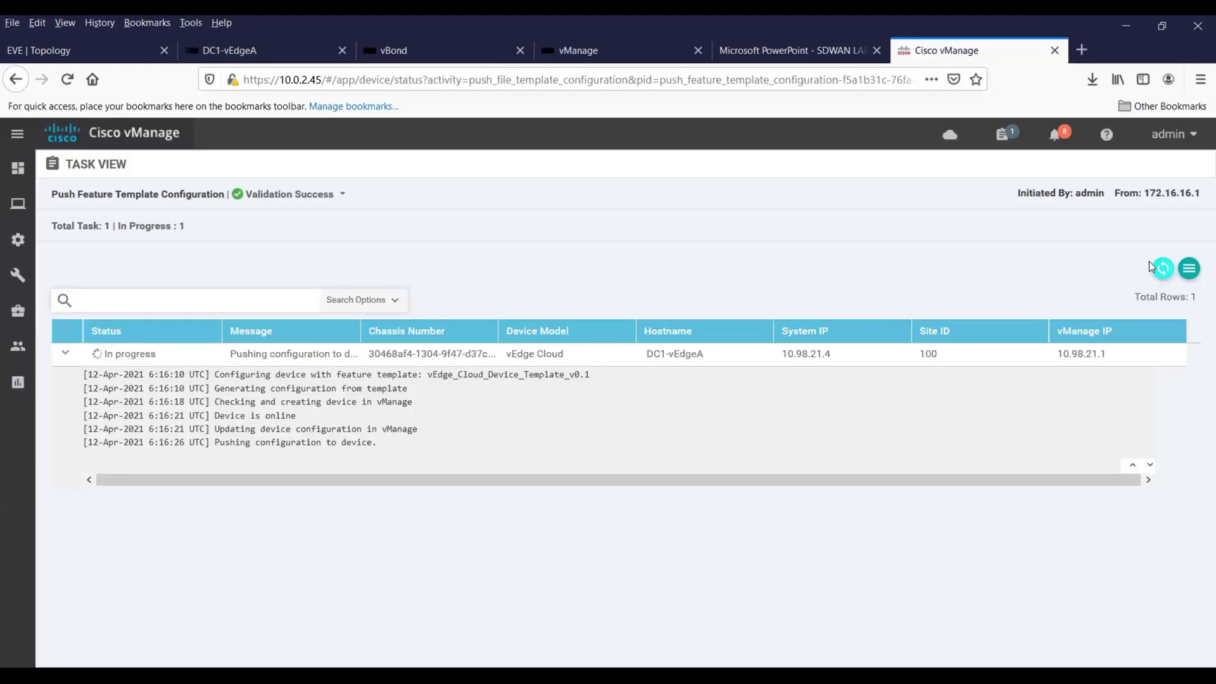
click(1167, 271)
click(1169, 271)
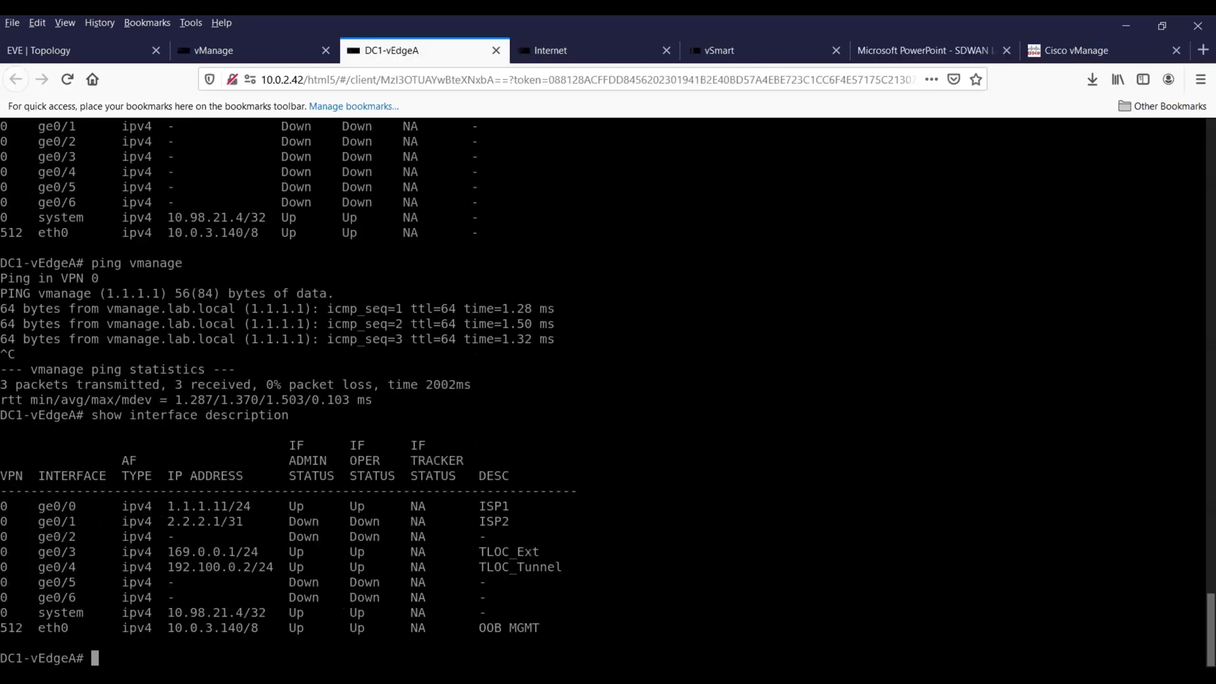
Review the interface descriptions in the DC1-vEdgeA console, then run show system status and check the vManaged and configuration template fields.
scroll(1210, 601, up, 4)
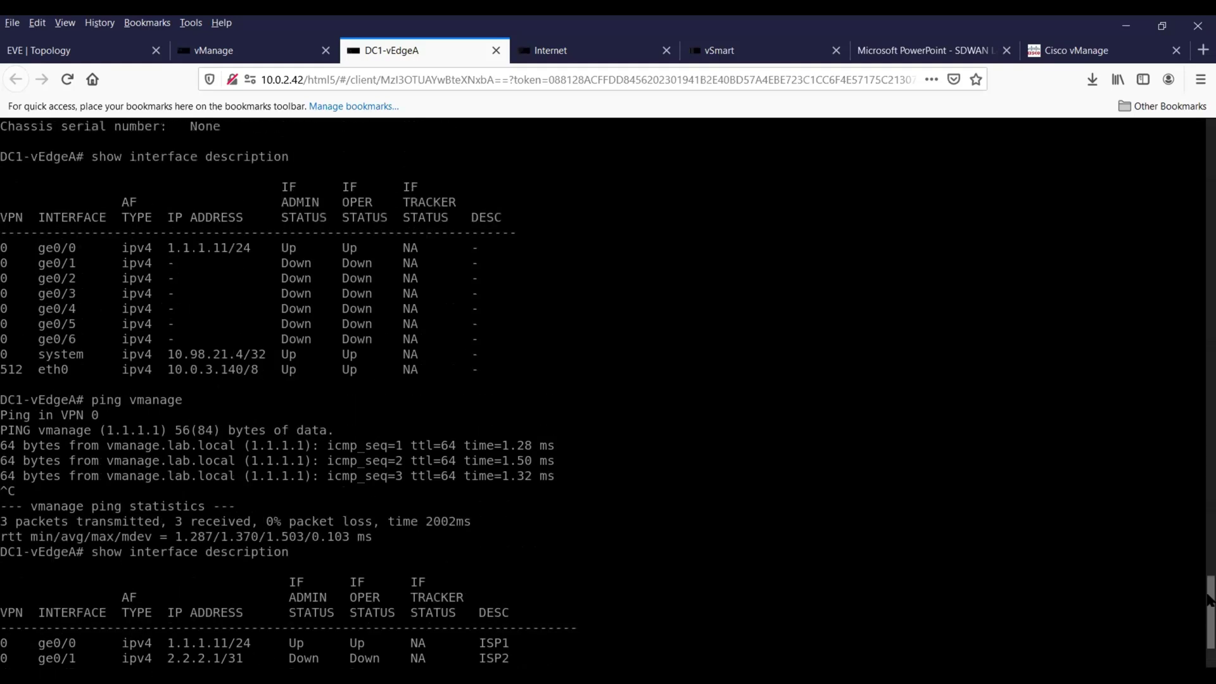
scroll(1210, 600, down, 4)
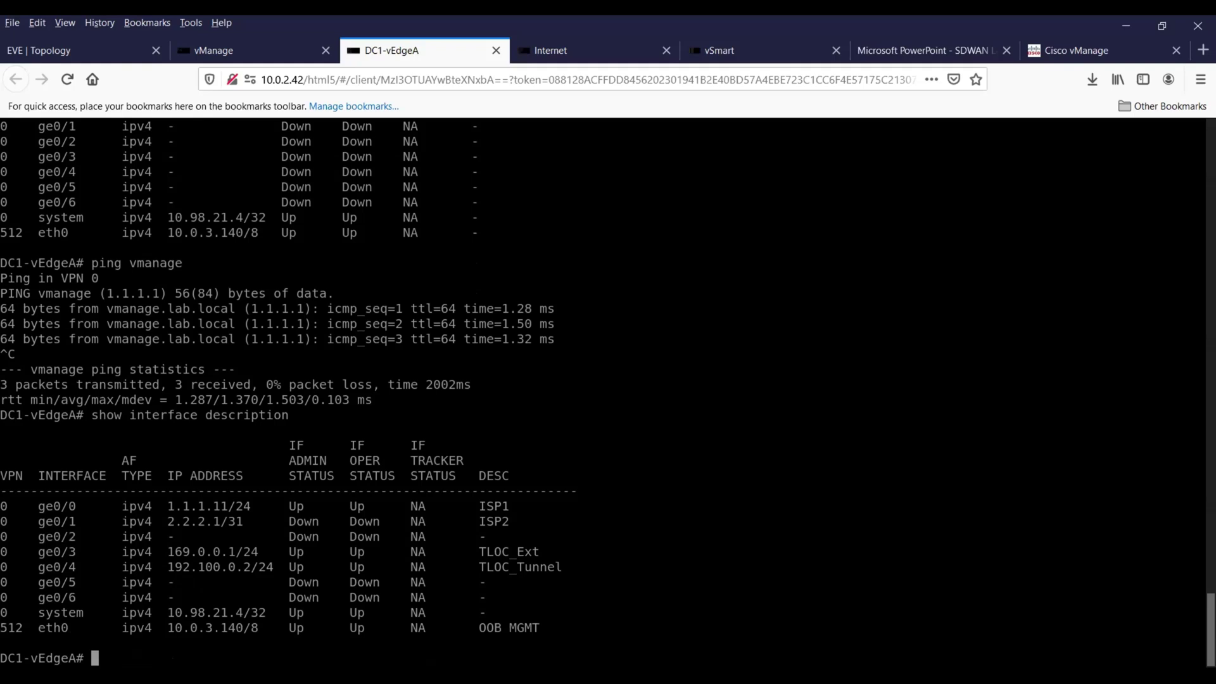
text(show system status)
key(Return)
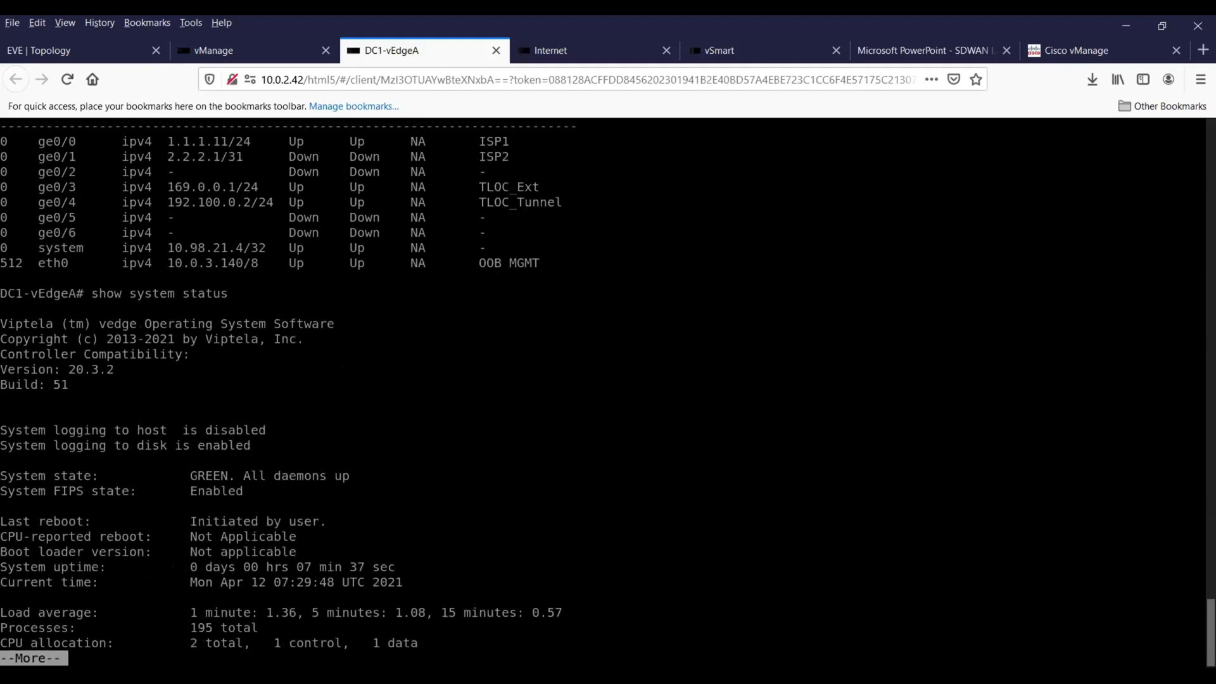
key(space)
key(q)
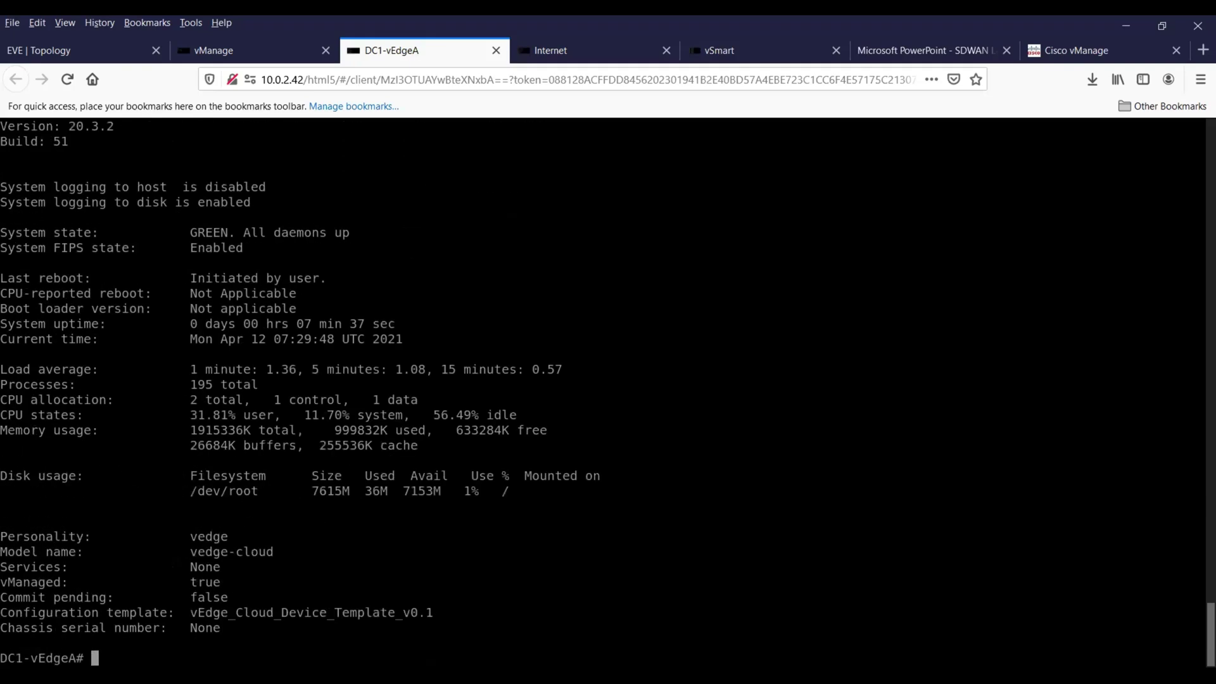
drag(7, 582, 311, 582)
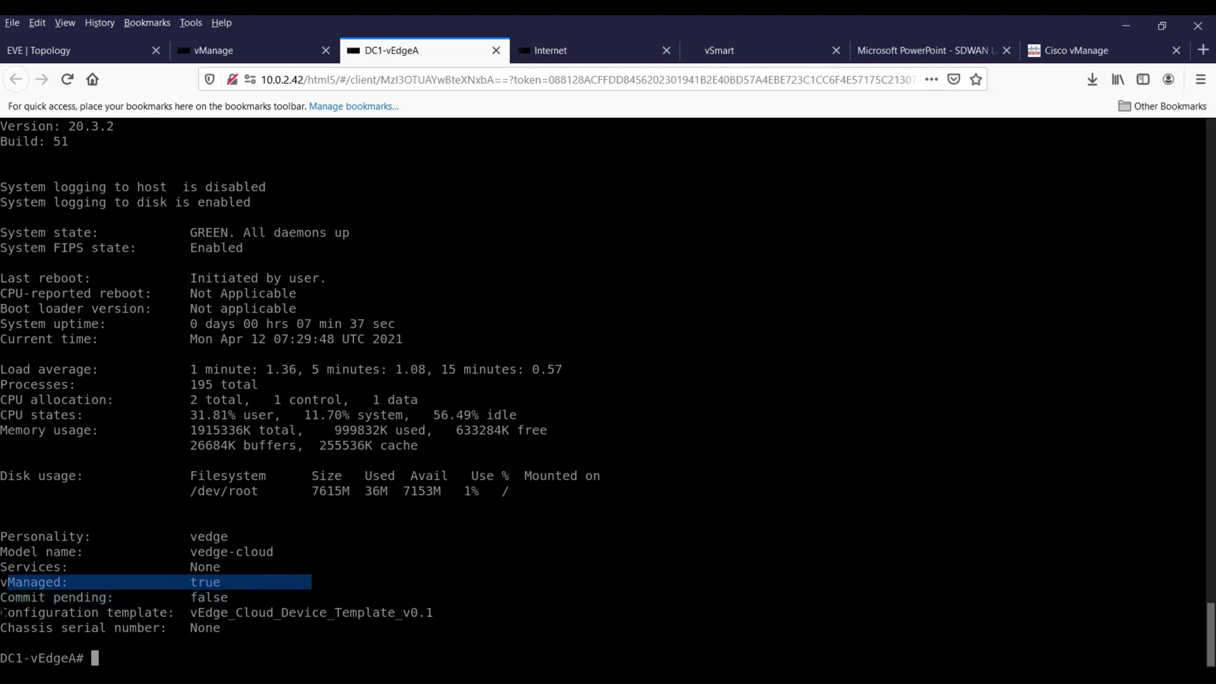
drag(2, 613, 438, 613)
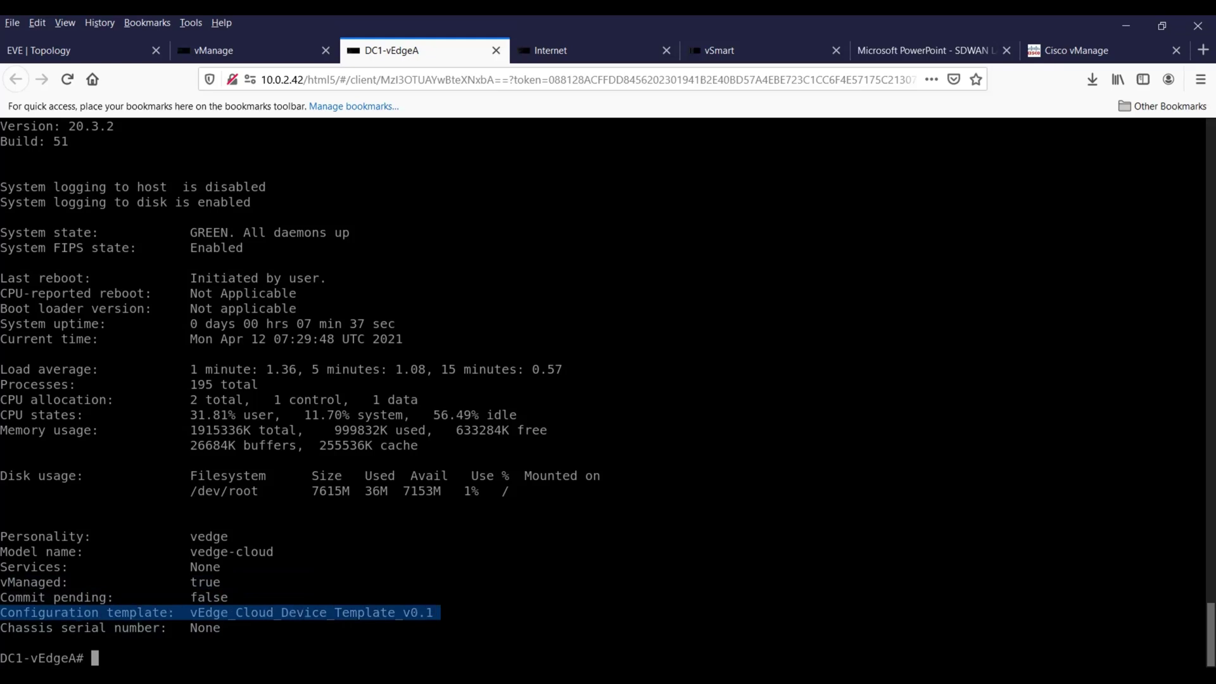
Show the running configuration on the DC1-vEdgeA console and page through its system, OMP, VPN 0 and VPN 512 sections.
text(sh run)
key(Return)
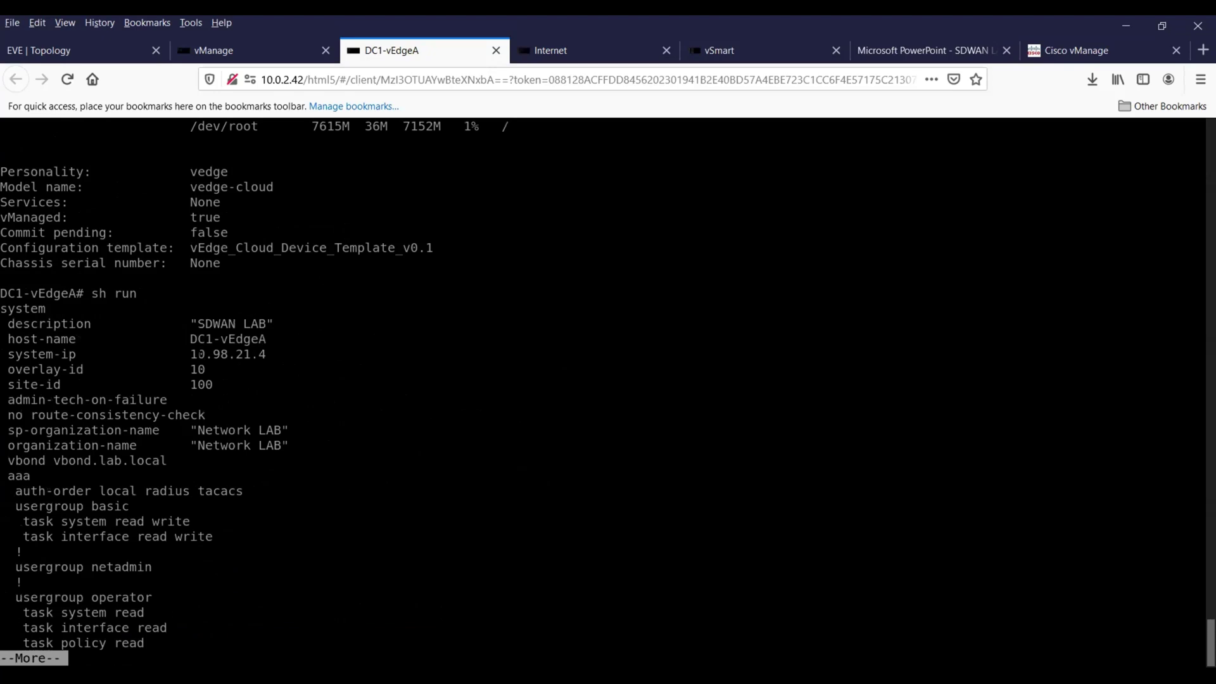
key(space)
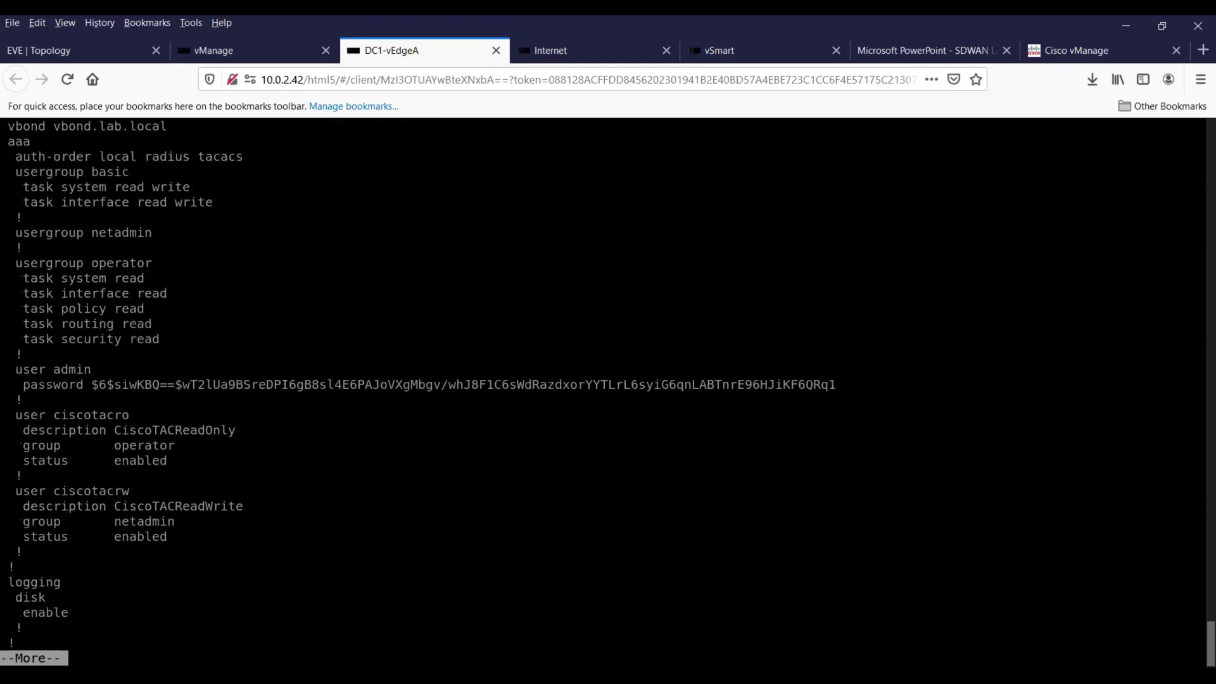
key(space)
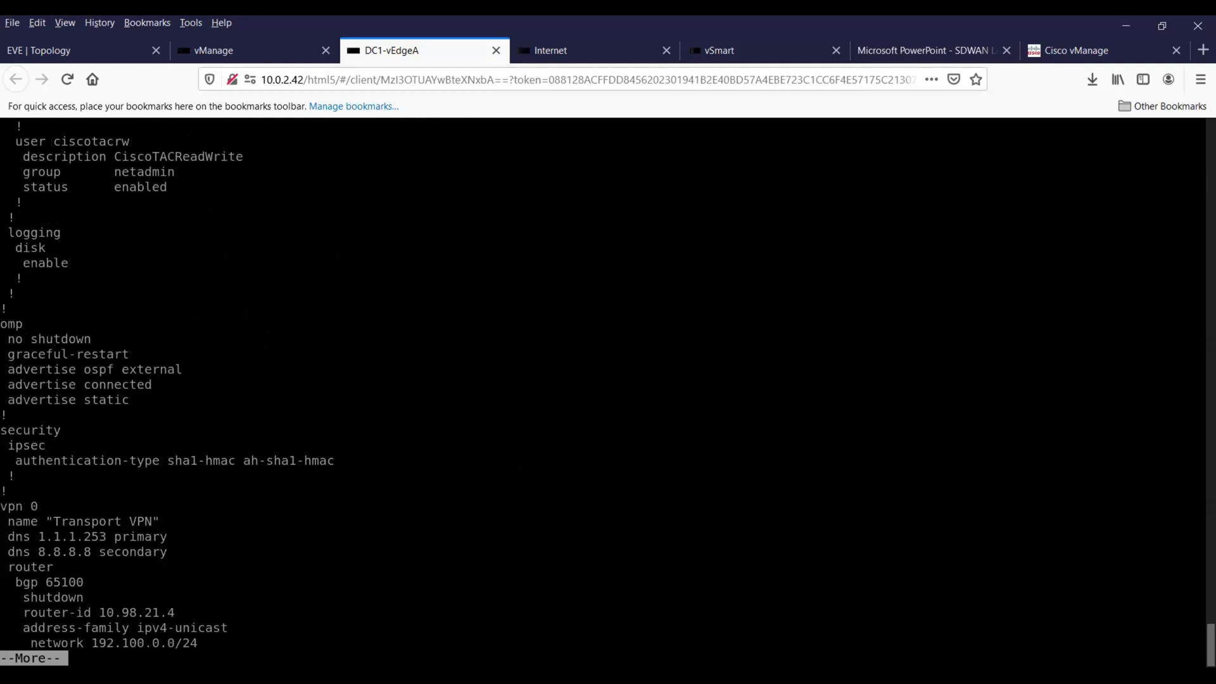
key(space)
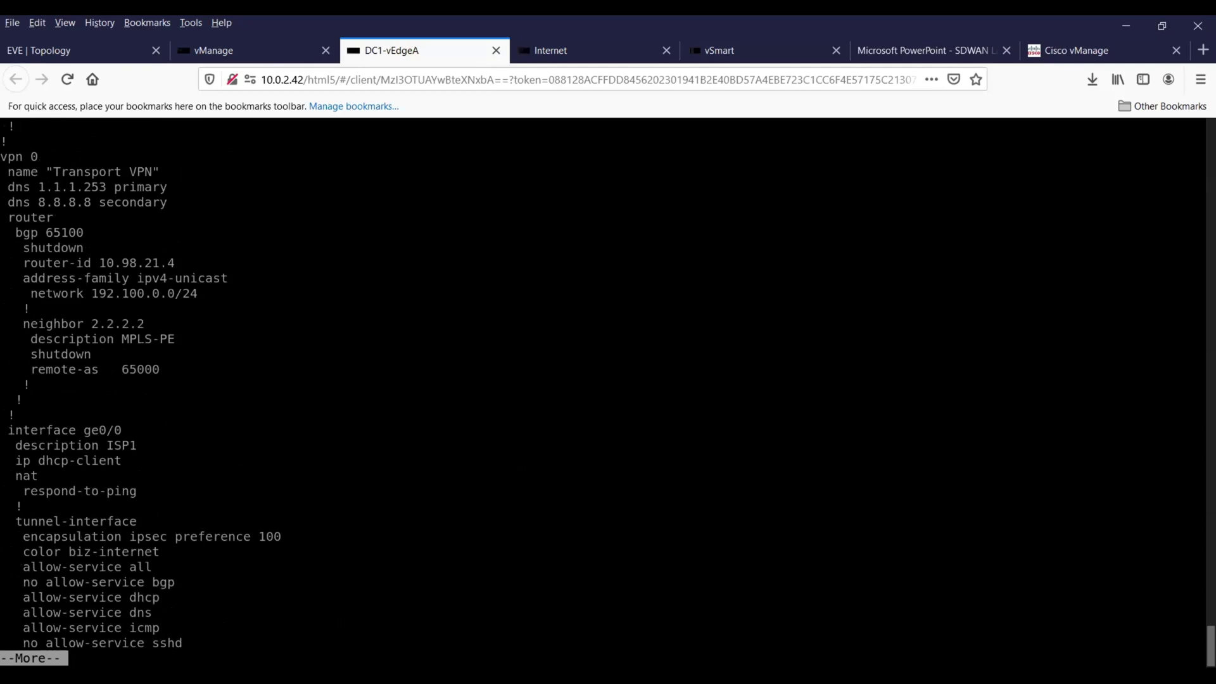
key(space)
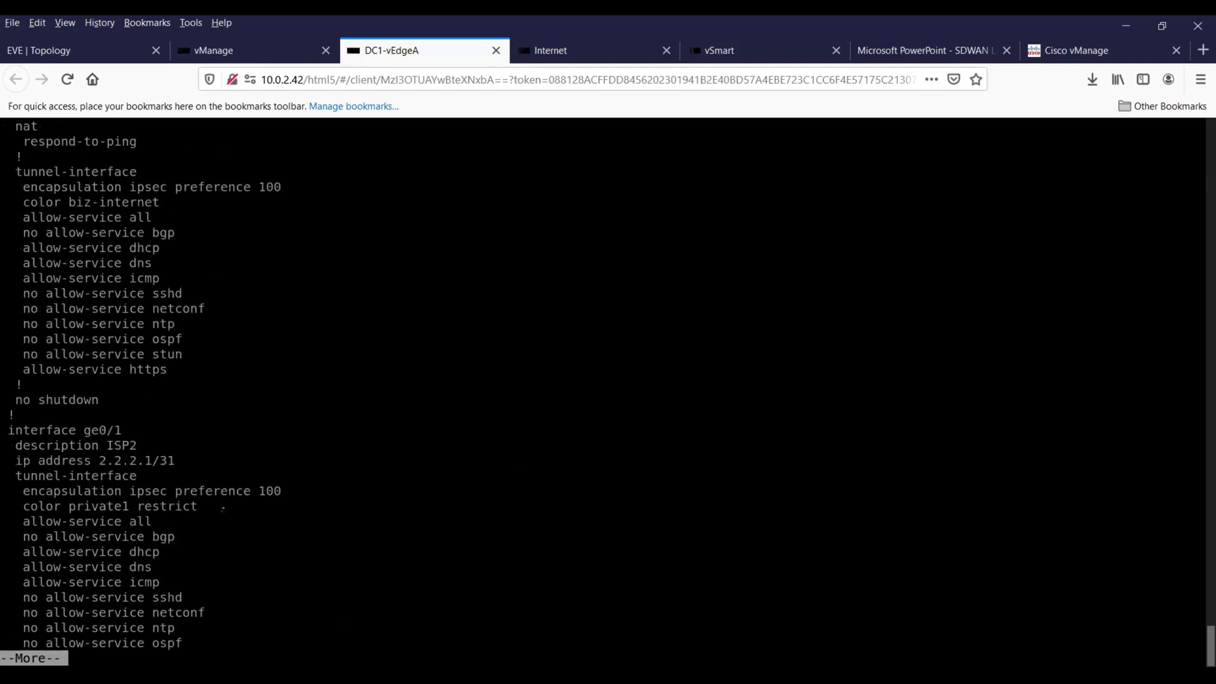
key(space)
key(space)
key(space)
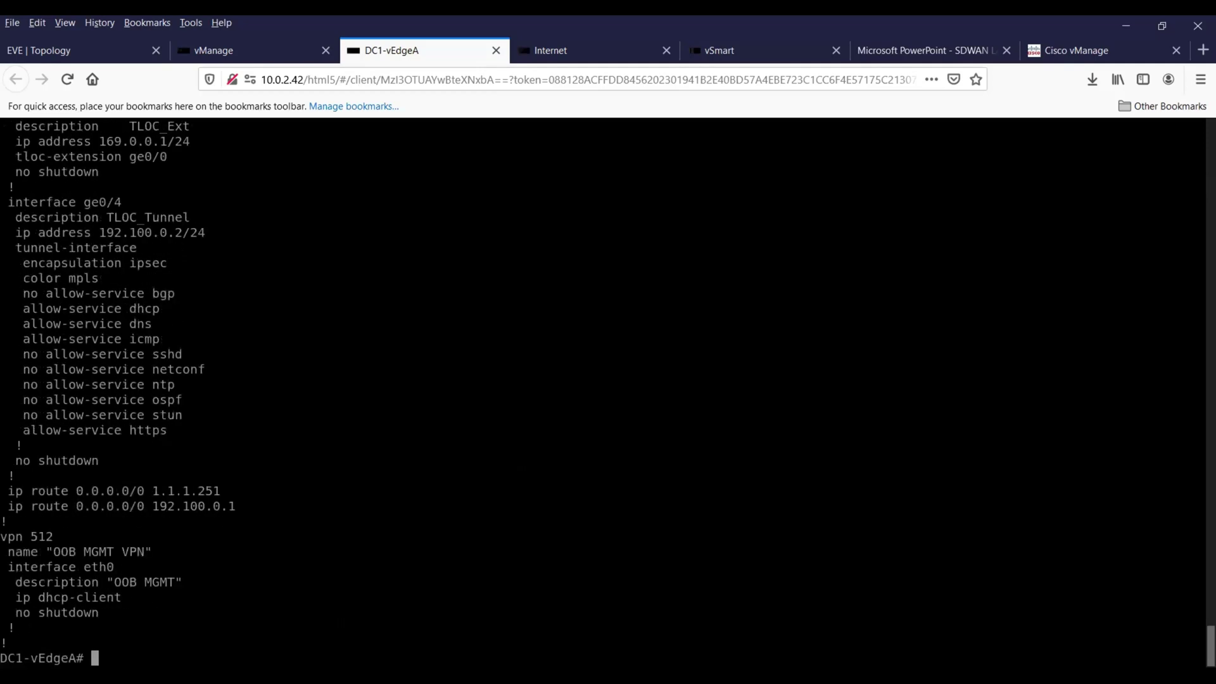
Switch to the EVE topology and start the BR1-vEdgeA node at the Paris site.
click(69, 56)
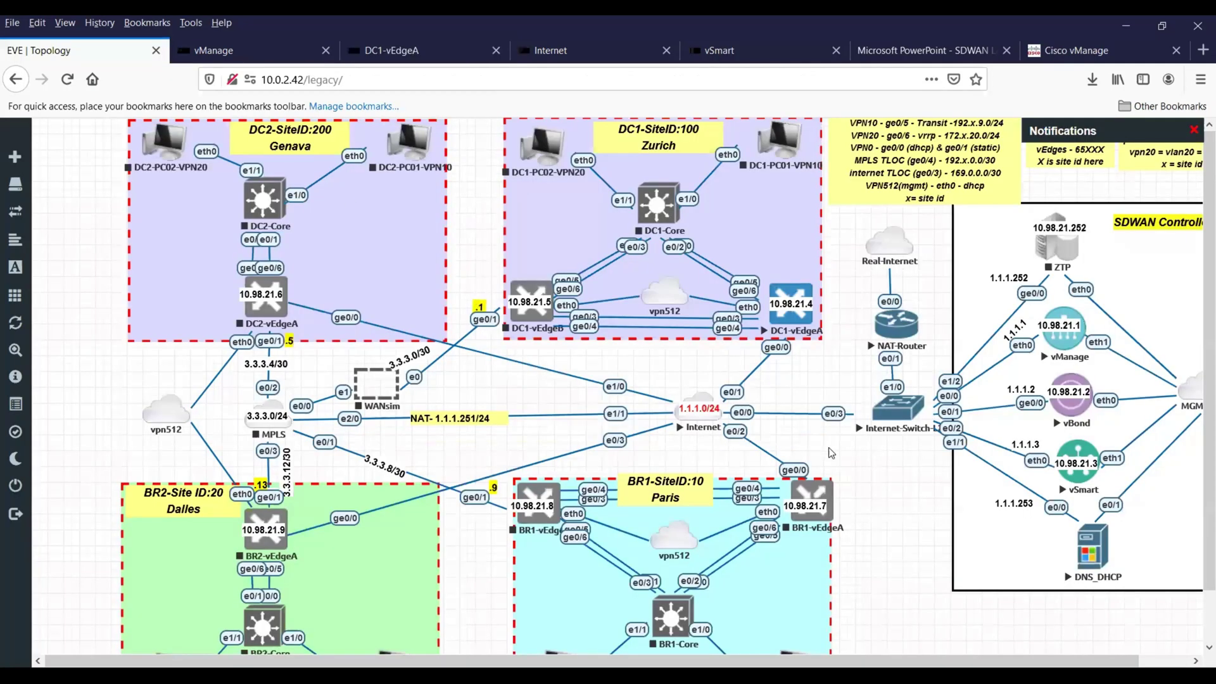
click(821, 500)
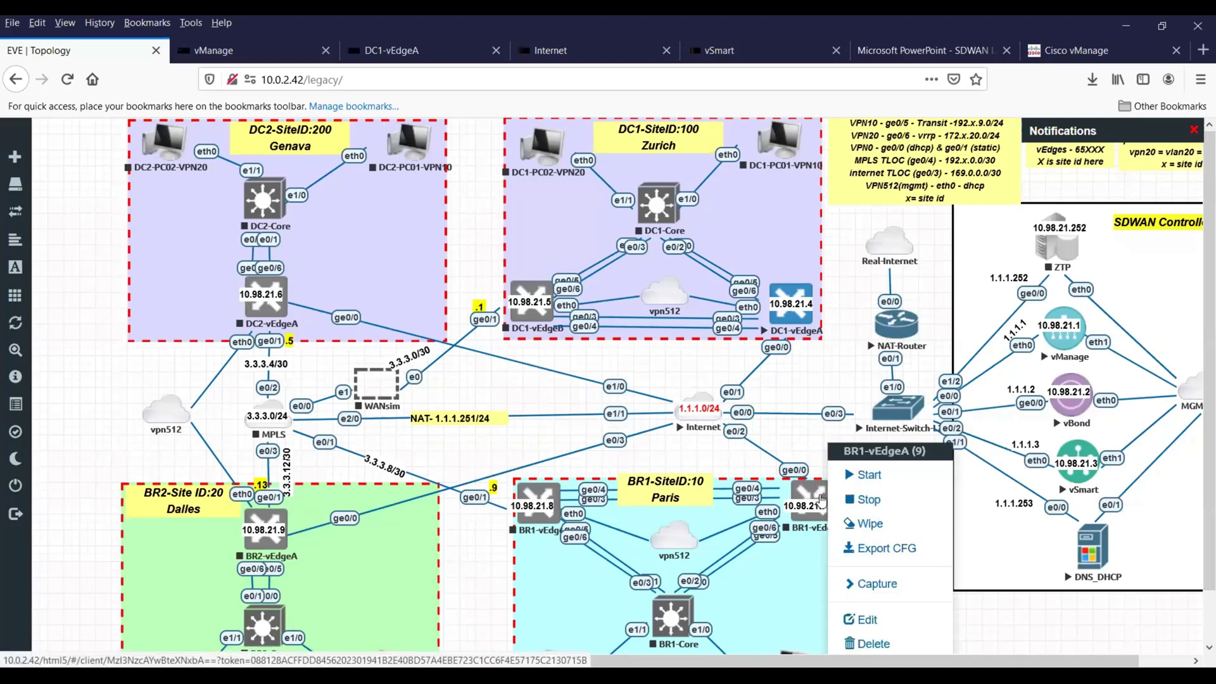
click(867, 481)
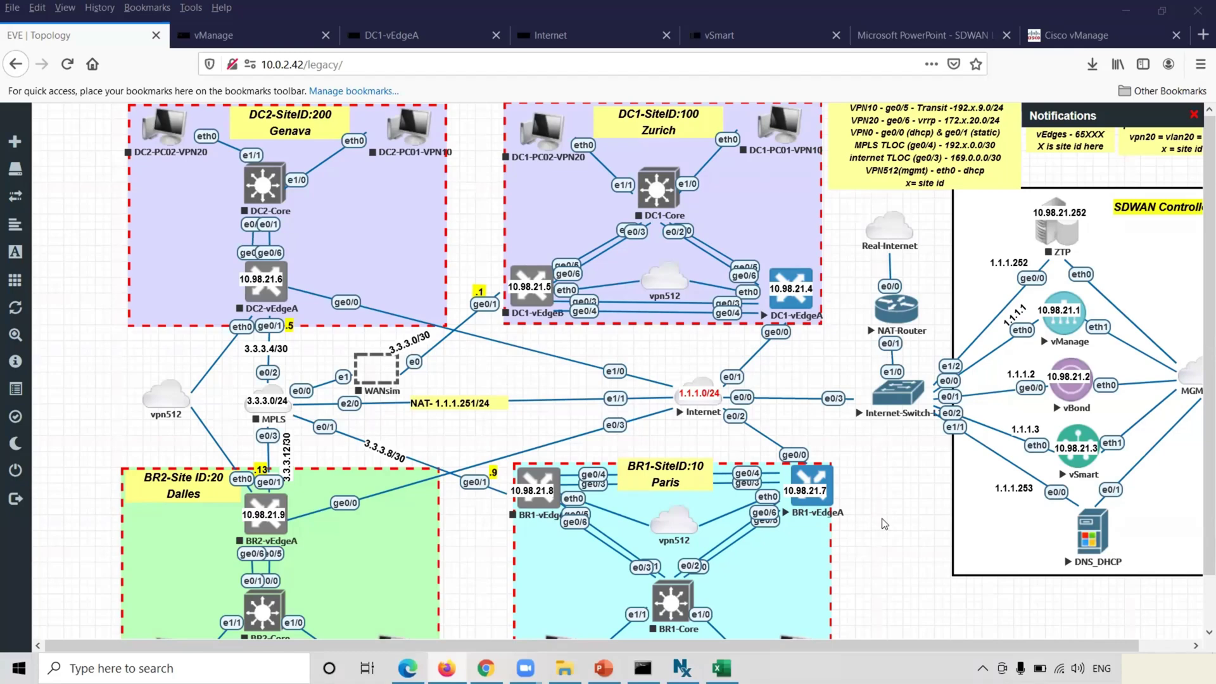
Switch to the Template workbook in Excel and add a device row with IP 10.98.21.7 and host name BR1-vEdgeA.
key(alt+Tab)
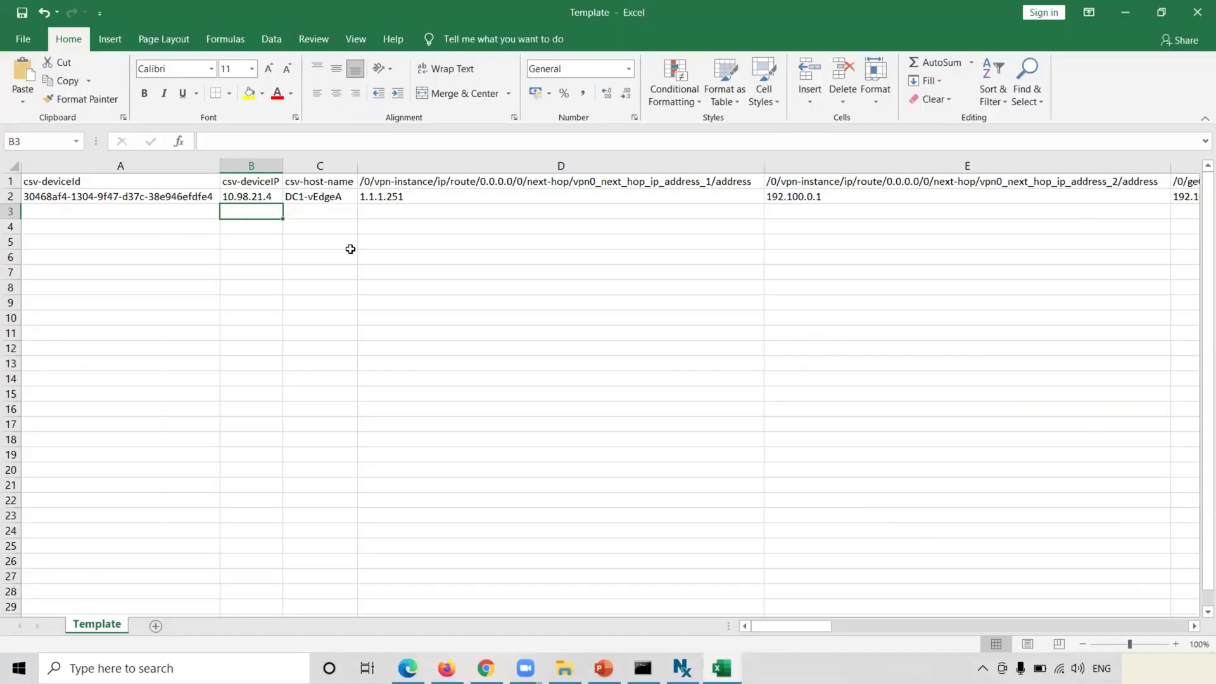
key(alt+Tab)
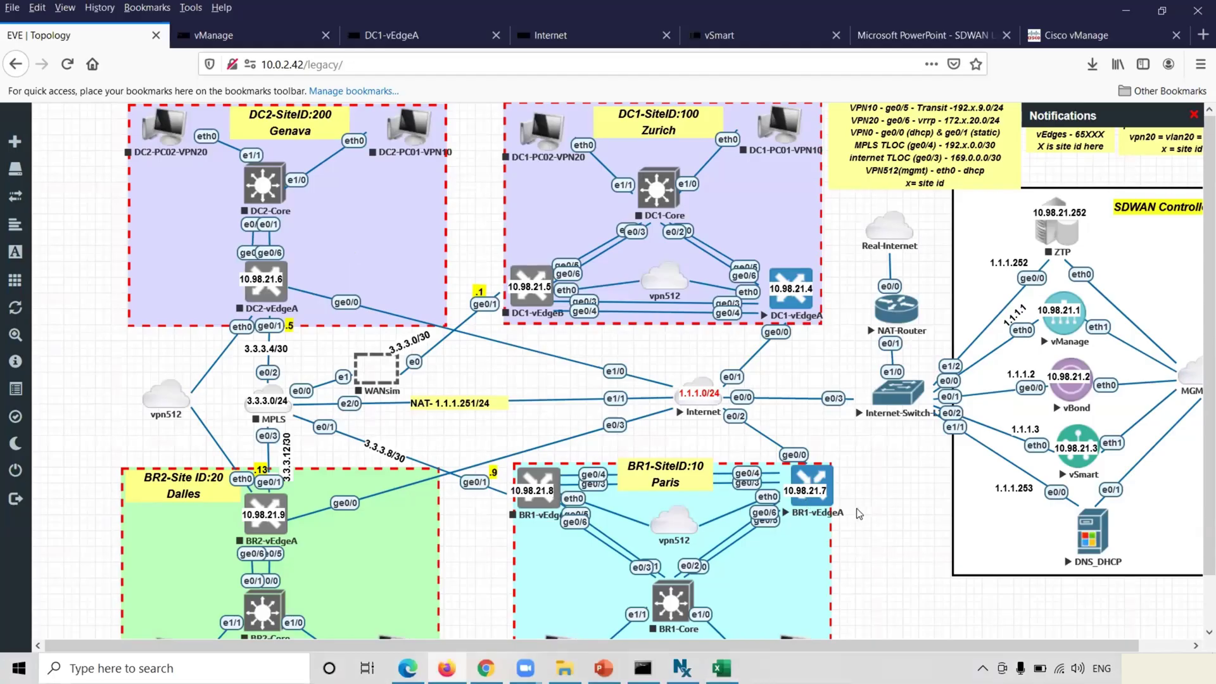
key(alt+Tab)
text(1)
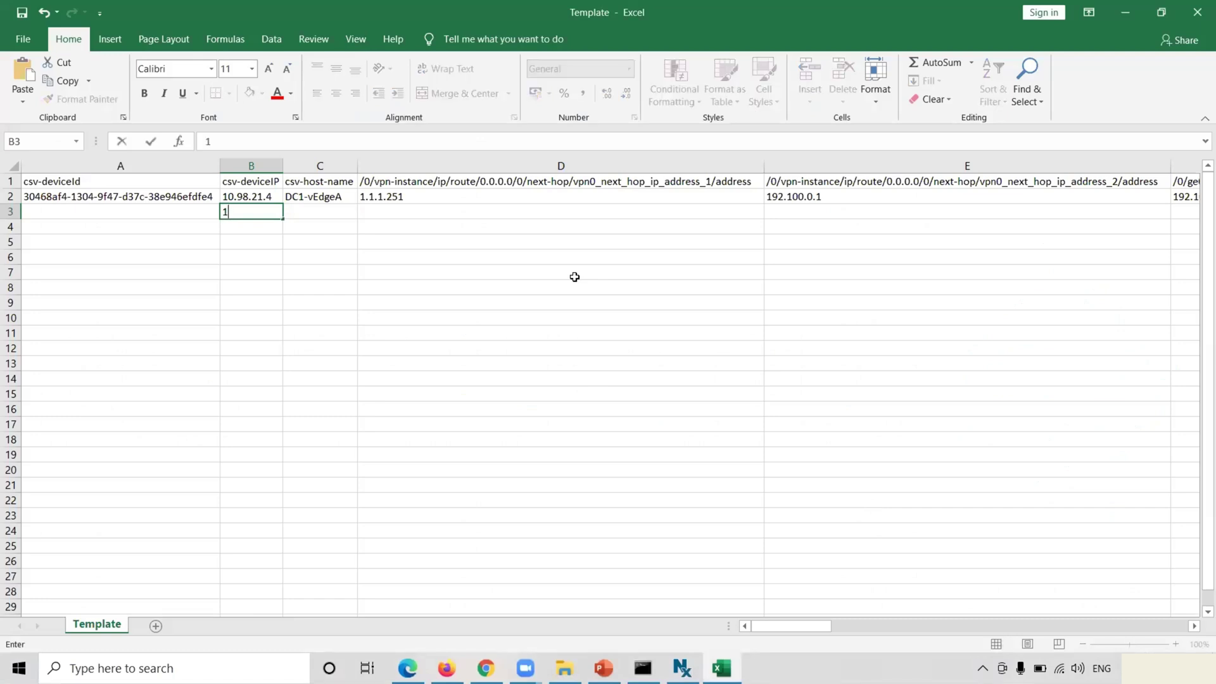
text(0.98.21.7)
click(335, 217)
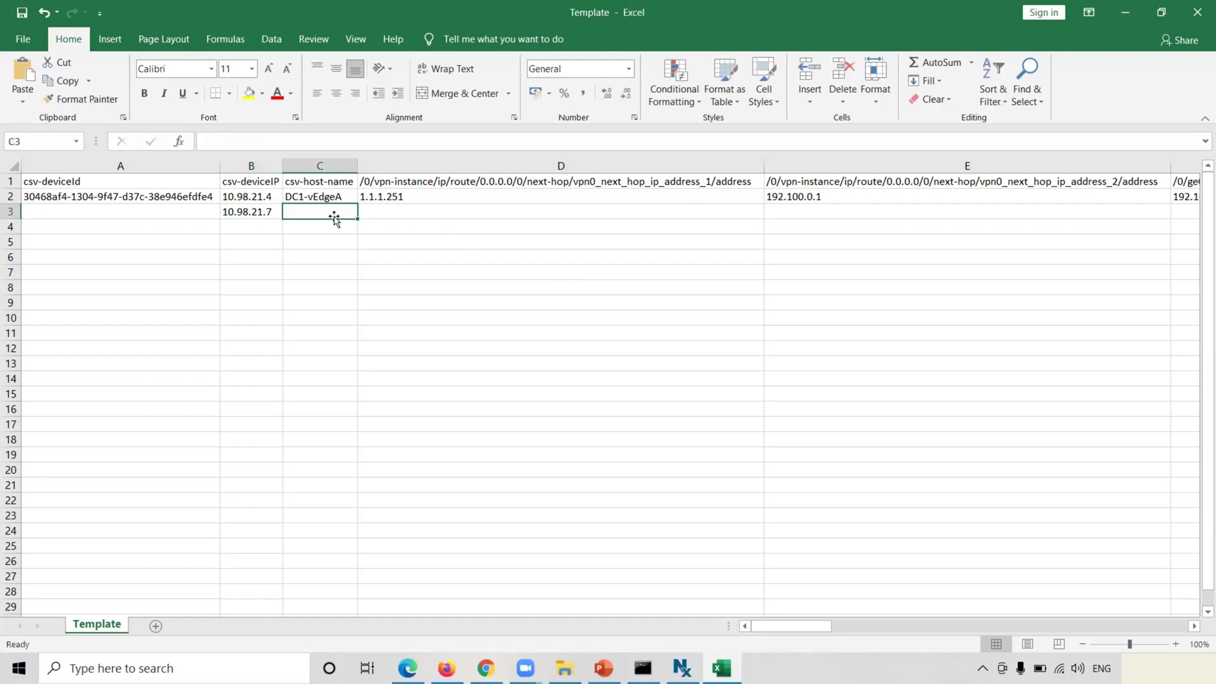
text(BR1)
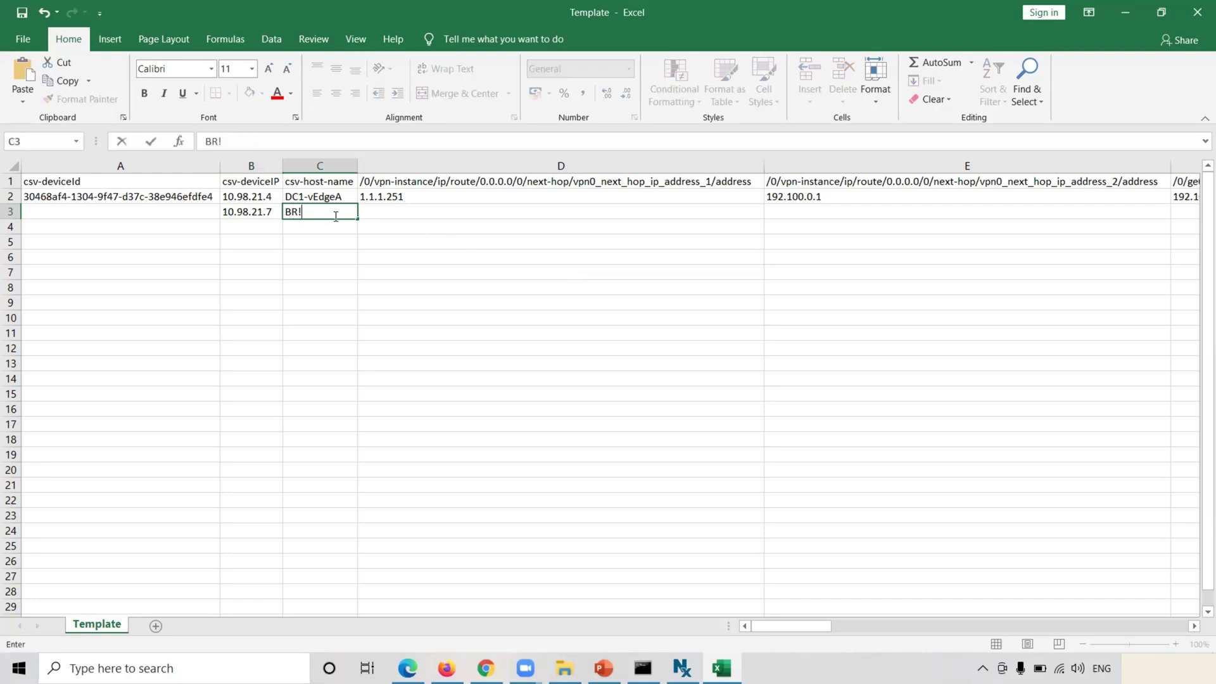
text(-vEdg)
key(BackSpace)
key(BackSpace)
text(dgeA)
click(395, 215)
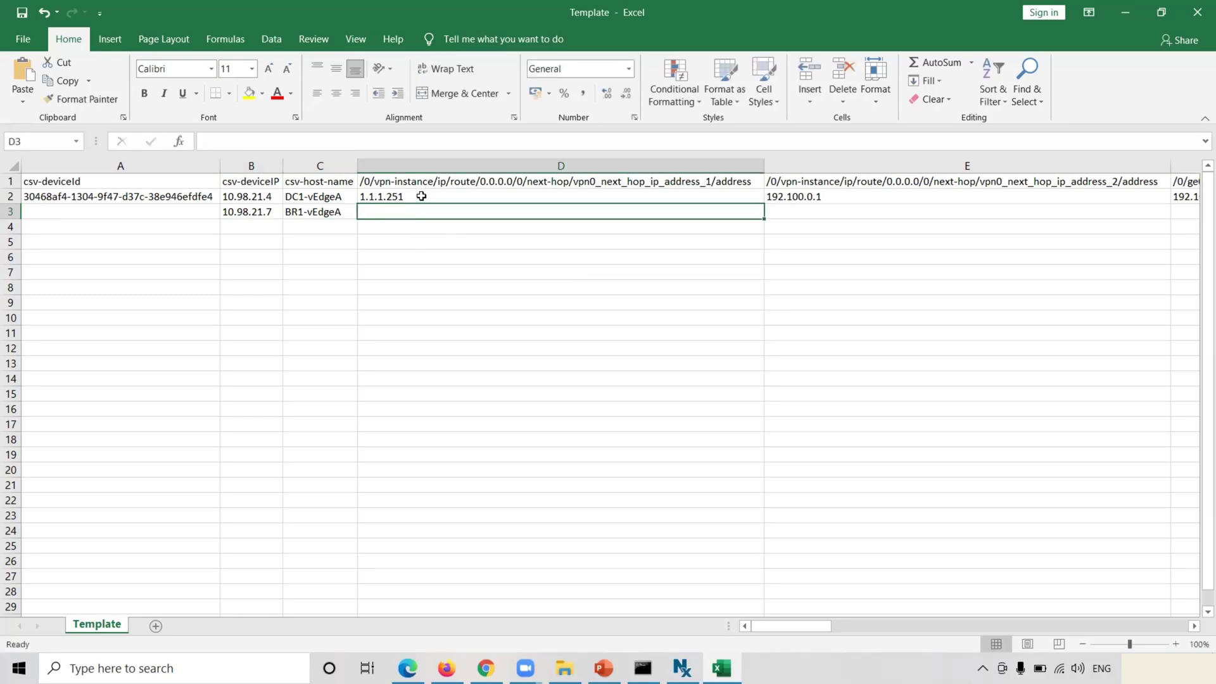
Set DC1-vEdgeA's first VPN 0 next-hop address to 1.1.1.250 and fill it down into the BR1-vEdgeA row.
click(418, 197)
double_click(418, 196)
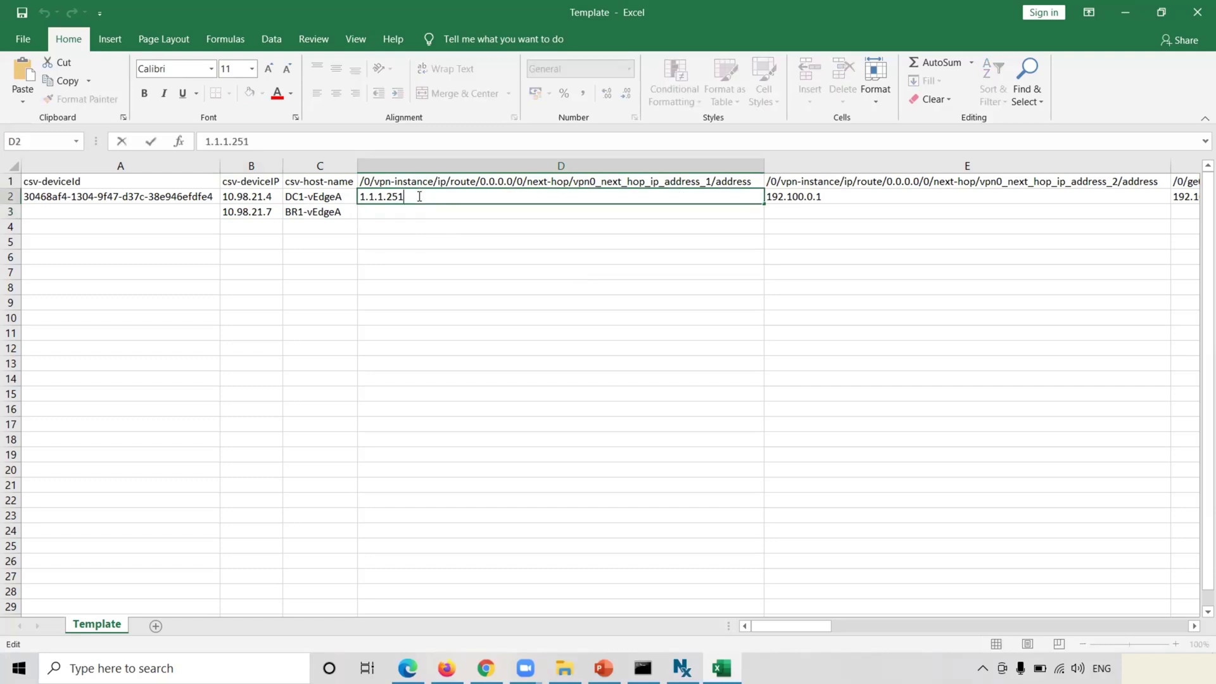
key(BackSpace)
text(0)
click(414, 219)
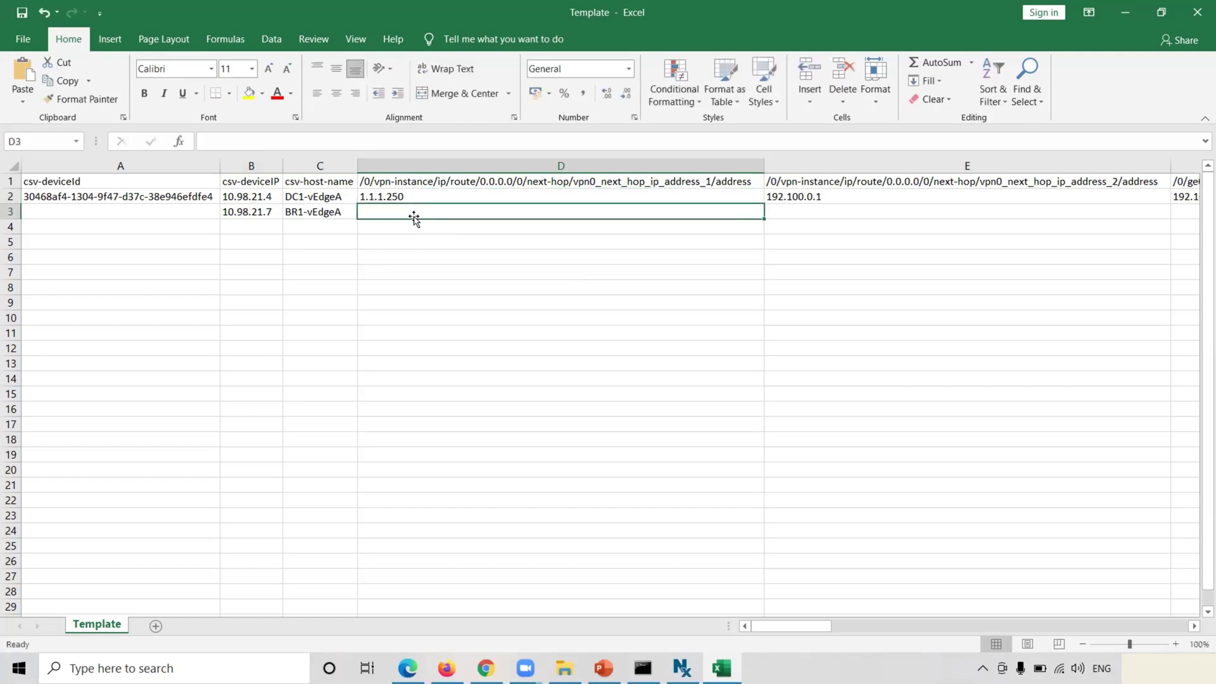
click(448, 196)
drag(764, 206, 769, 221)
Copy DC1-vEdgeA's values from the first next-hop column through the site-id column into the BR1-vEdgeA row.
click(546, 196)
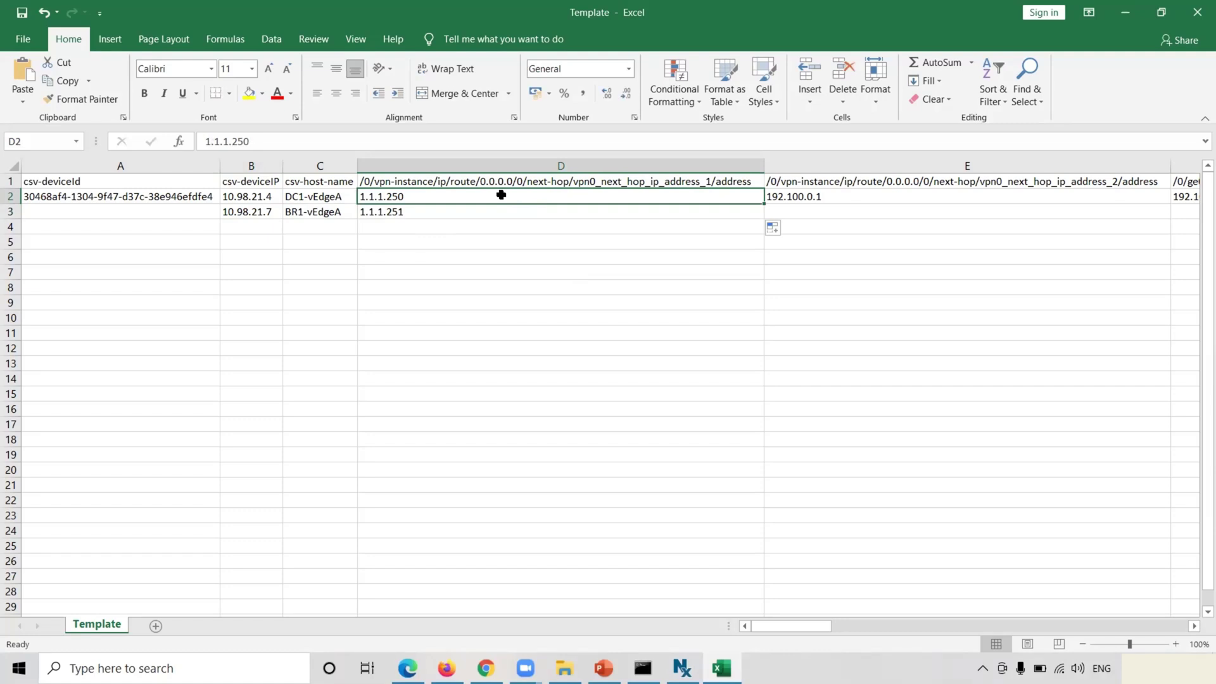
key(ctrl+shift+Right)
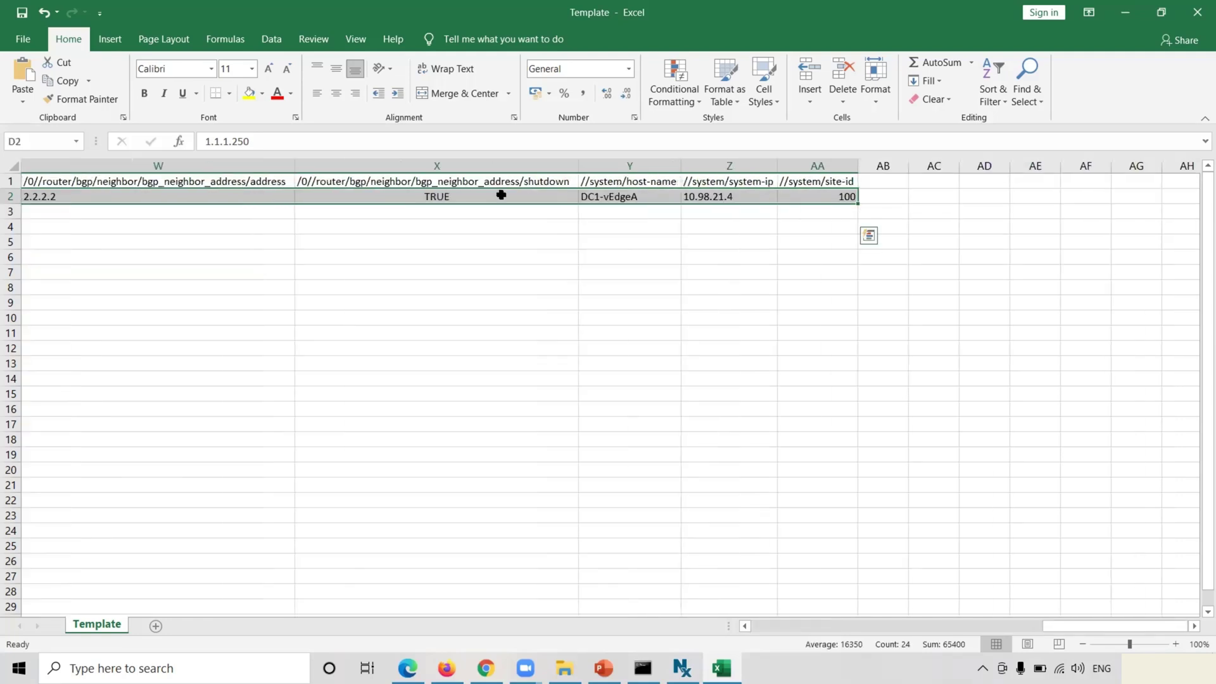
key(ctrl+c)
drag(1047, 626, 750, 600)
click(422, 211)
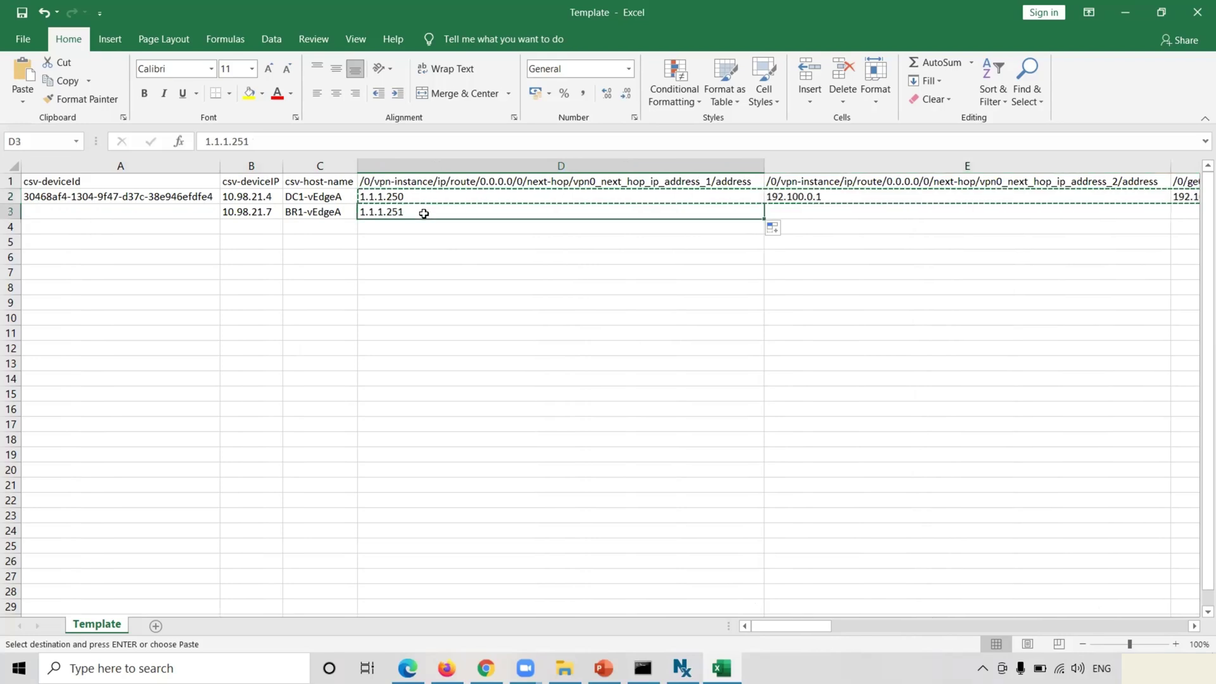
key(ctrl+v)
key(Right)
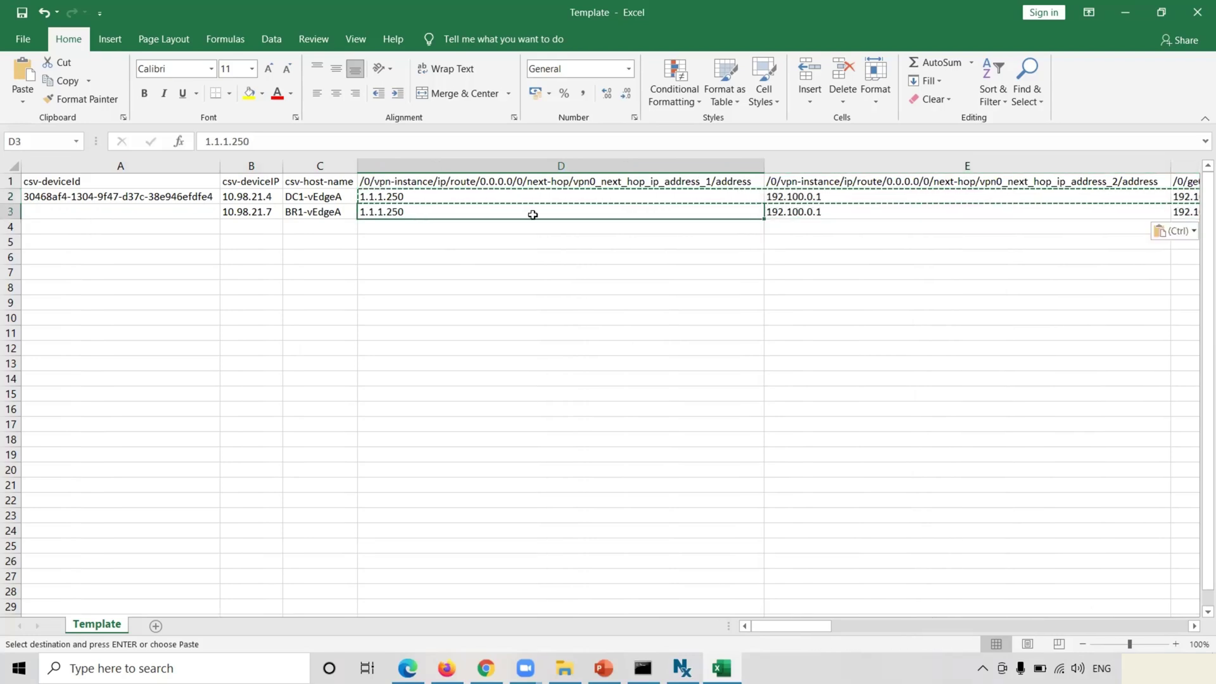
Set BR1-vEdgeA's second VPN 0 next-hop address to 192.10.0.1, checking the subnet in the SDWAN LAB Topology PDF.
double_click(803, 211)
key(BackSpace)
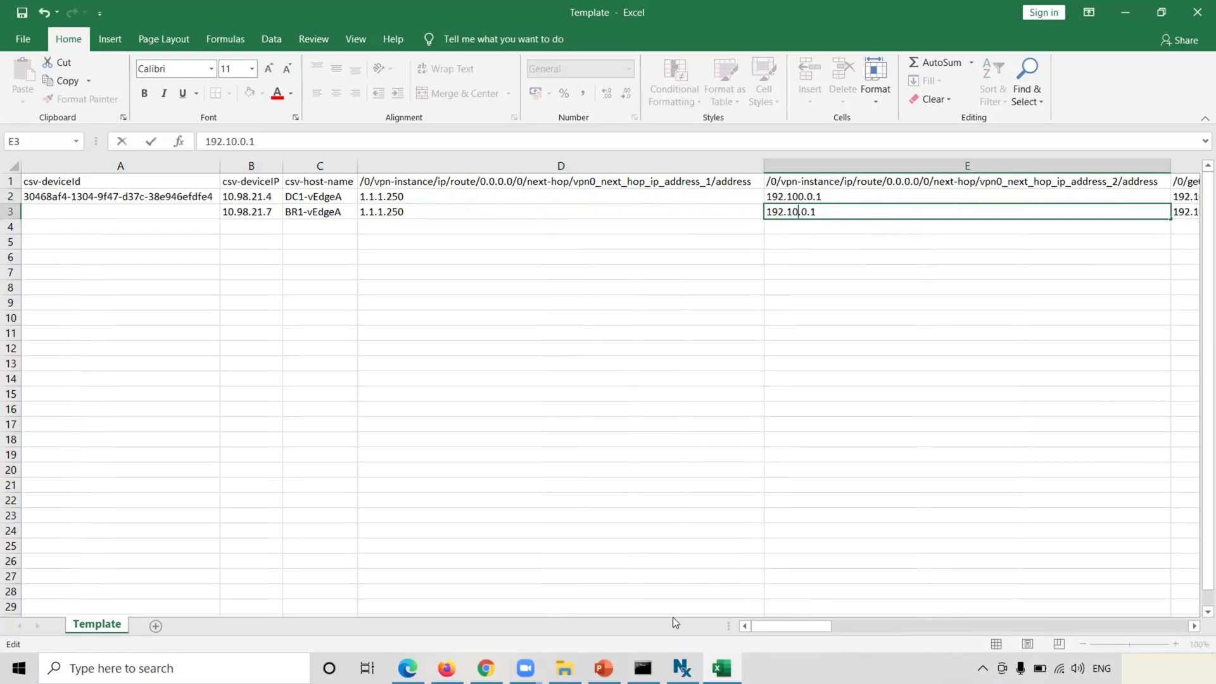
mouse_move(446, 669)
click(462, 599)
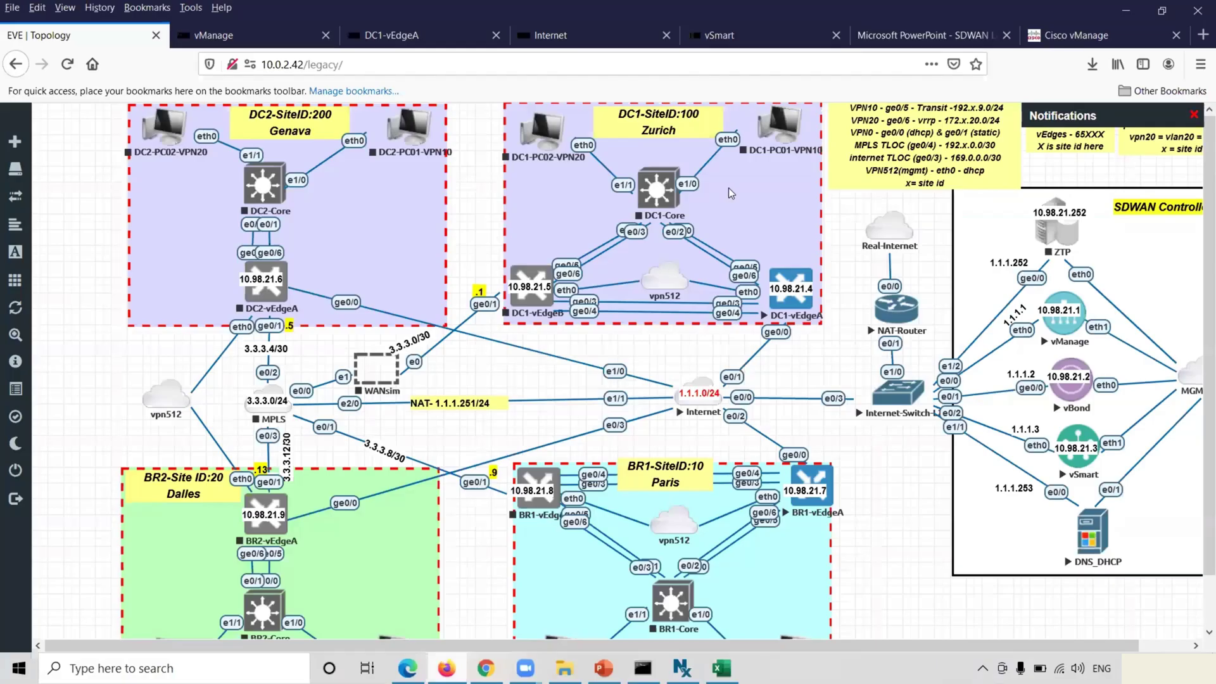
click(931, 35)
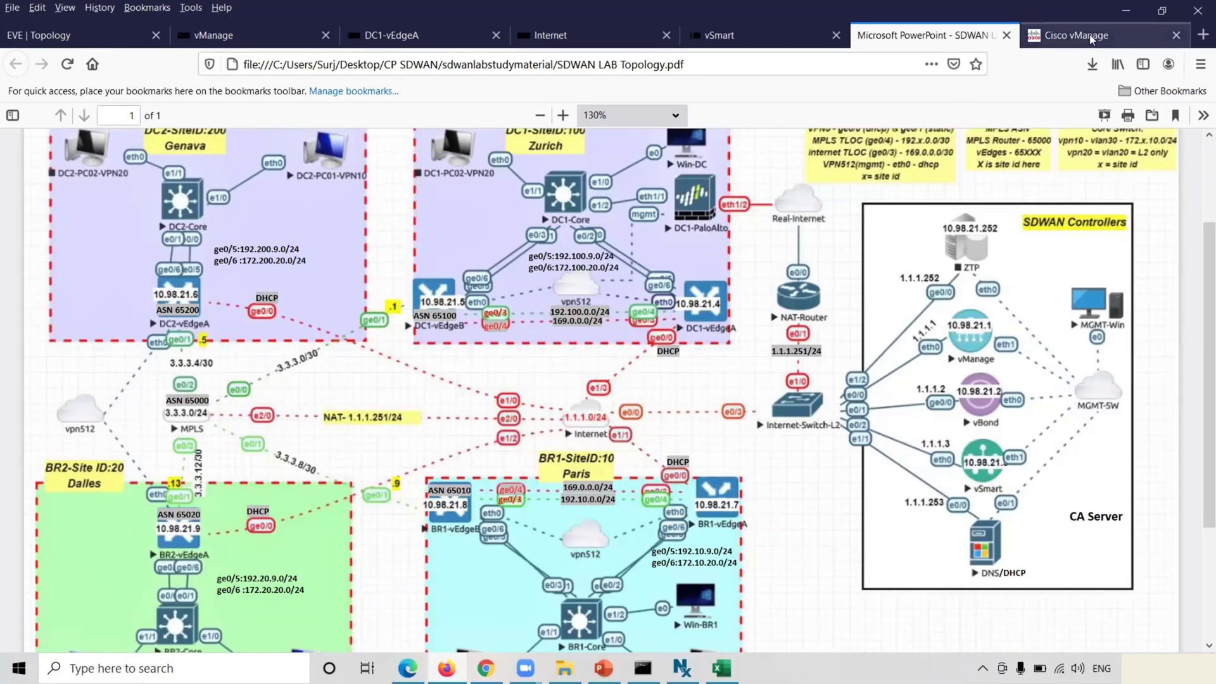
key(alt+Tab)
key(Return)
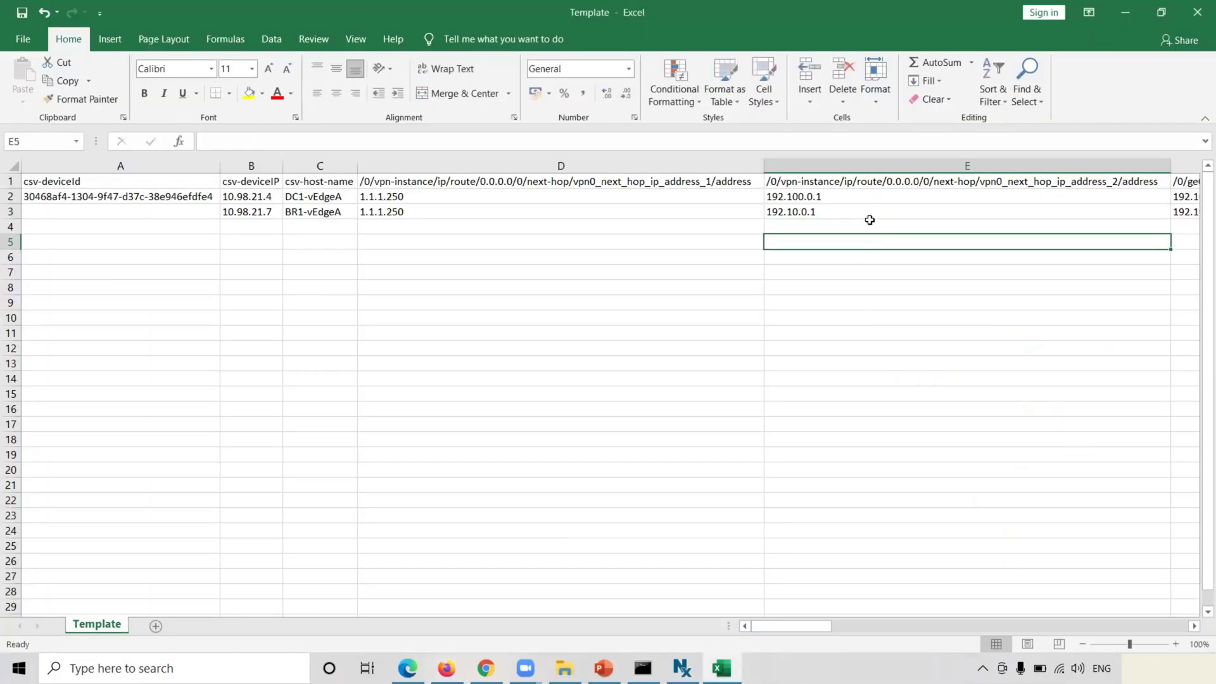
Set BR1-vEdgeA's ge0/4 interface IP address to 192.10.0.2/24.
click(869, 216)
key(Right)
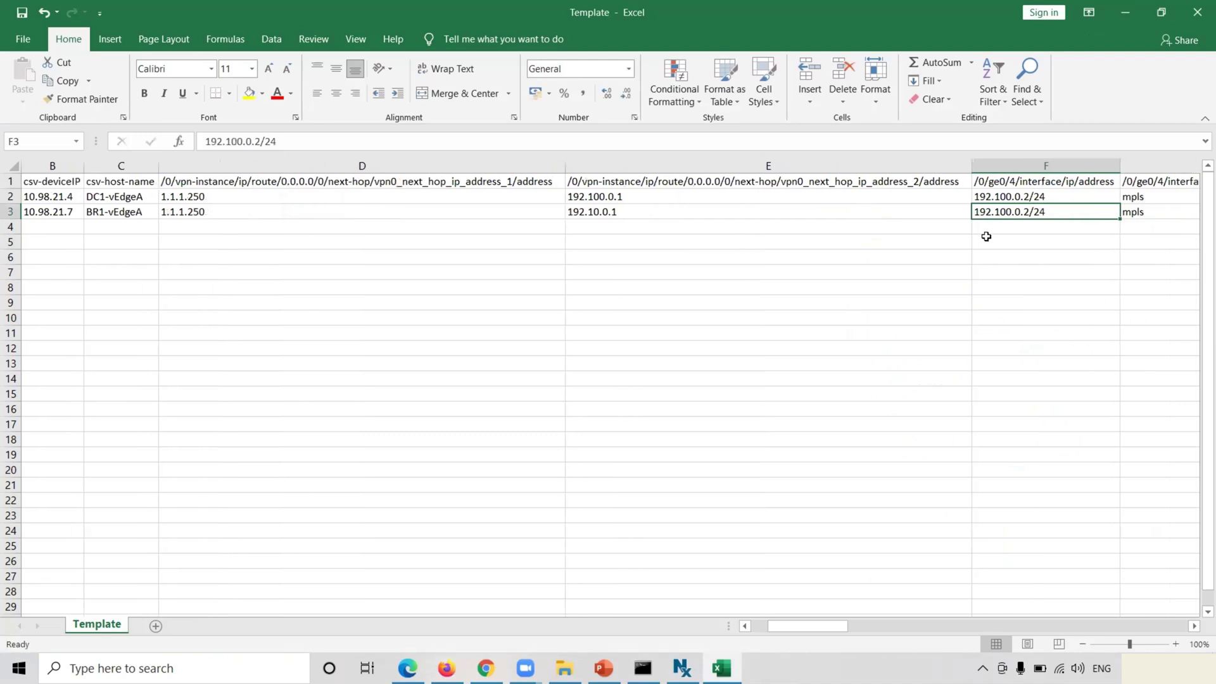
double_click(1012, 212)
key(BackSpace)
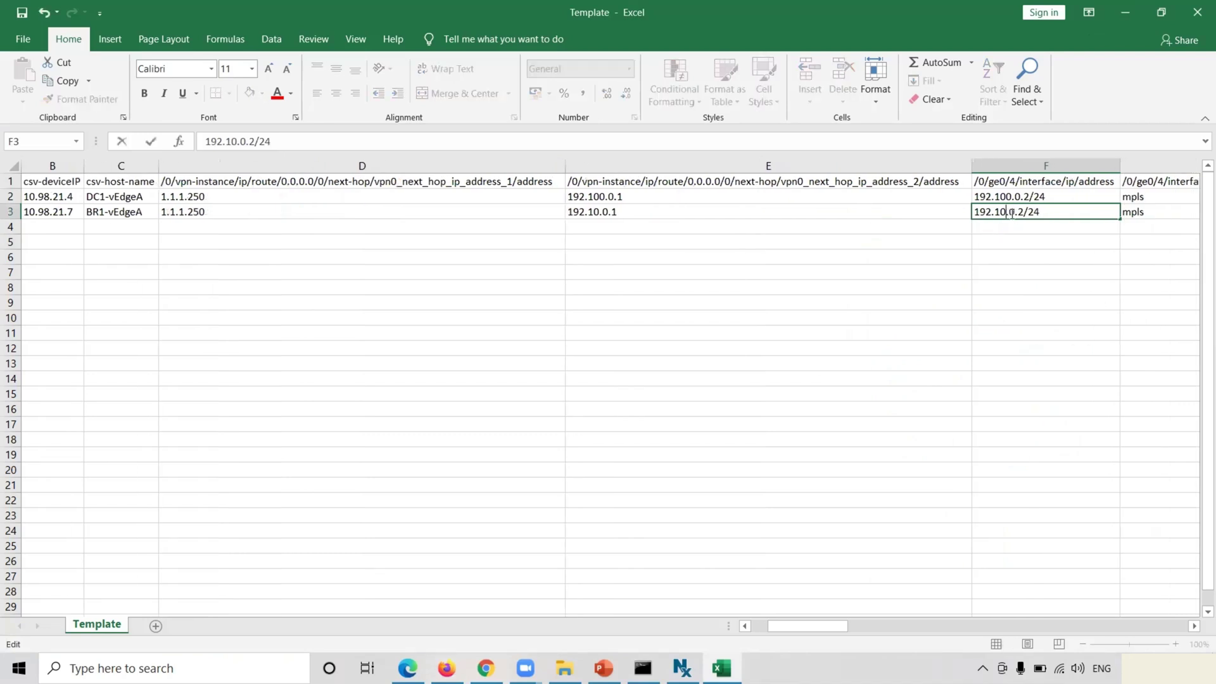
click(1135, 213)
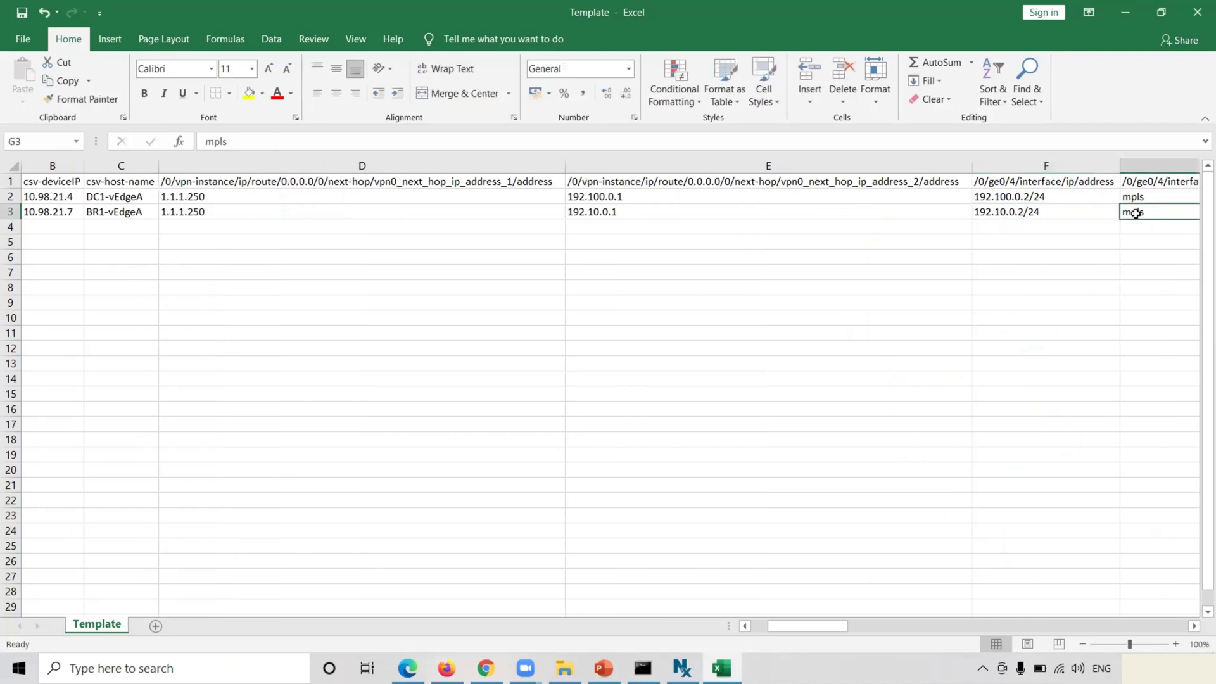
Review BR1-vEdgeA's copied VPN 0 interface values through the ge0/0 tunnel color, checking the ge0/3 address against the SDWAN LAB Topology PDF.
key(Right)
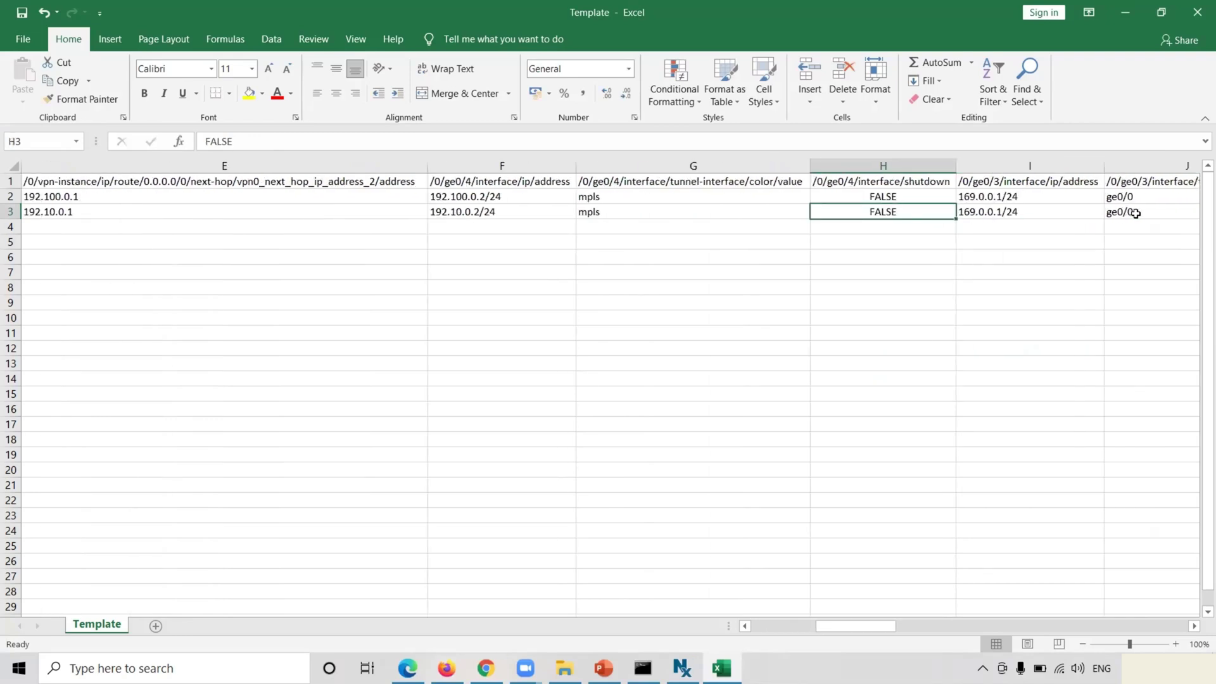
key(Right)
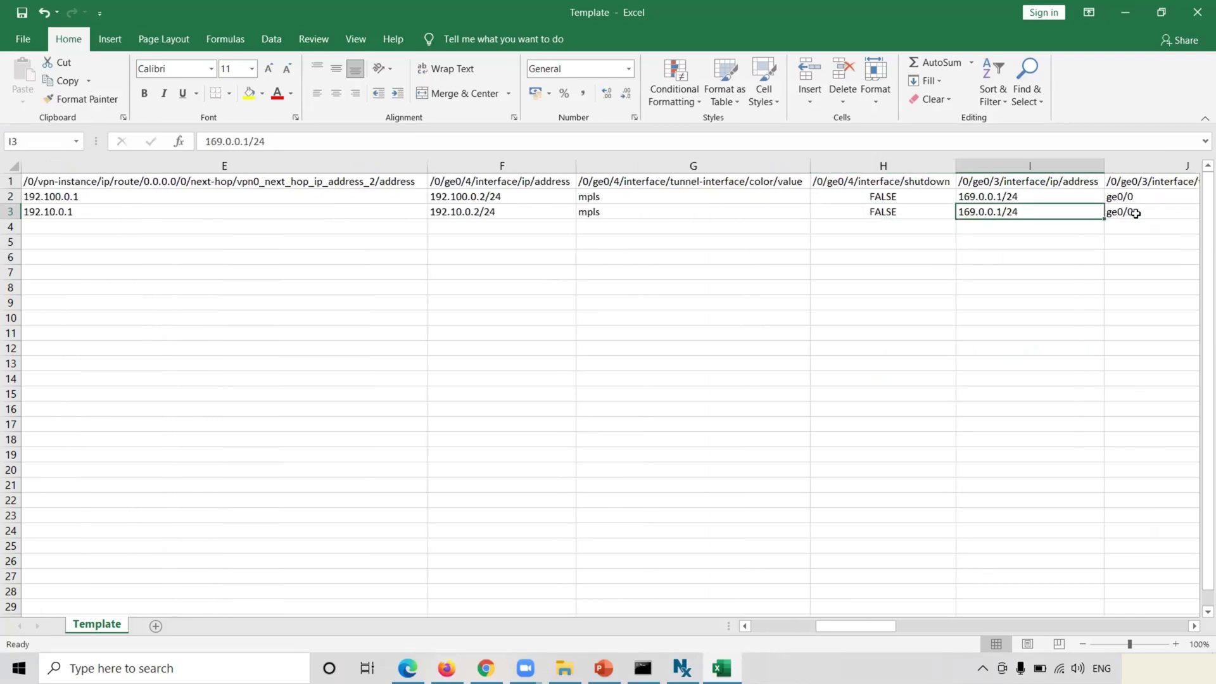
key(alt+Tab)
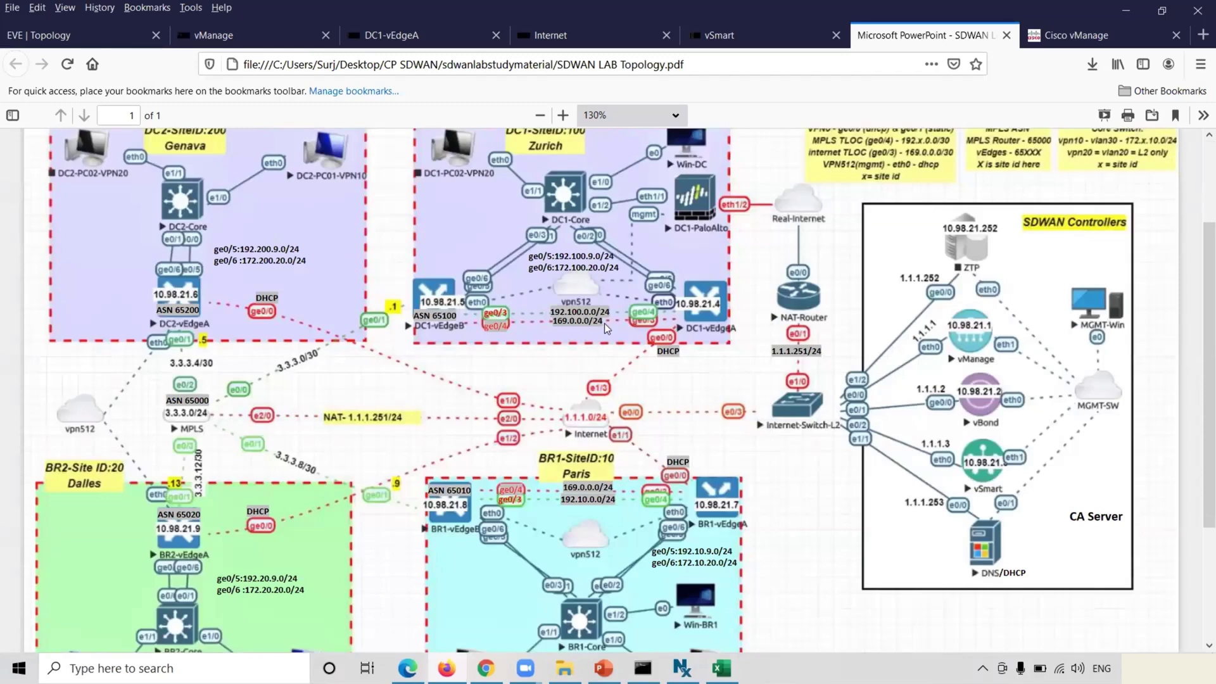
click(1076, 44)
key(alt+Tab)
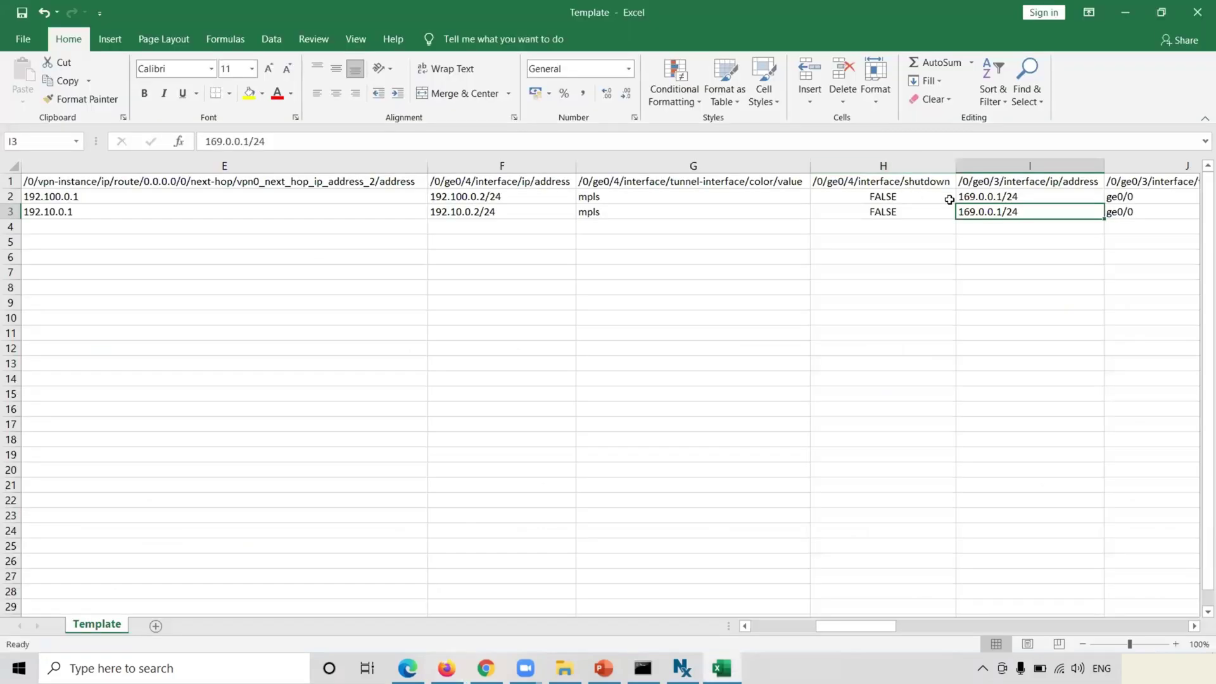
key(Right)
key(Right)
key(Right)
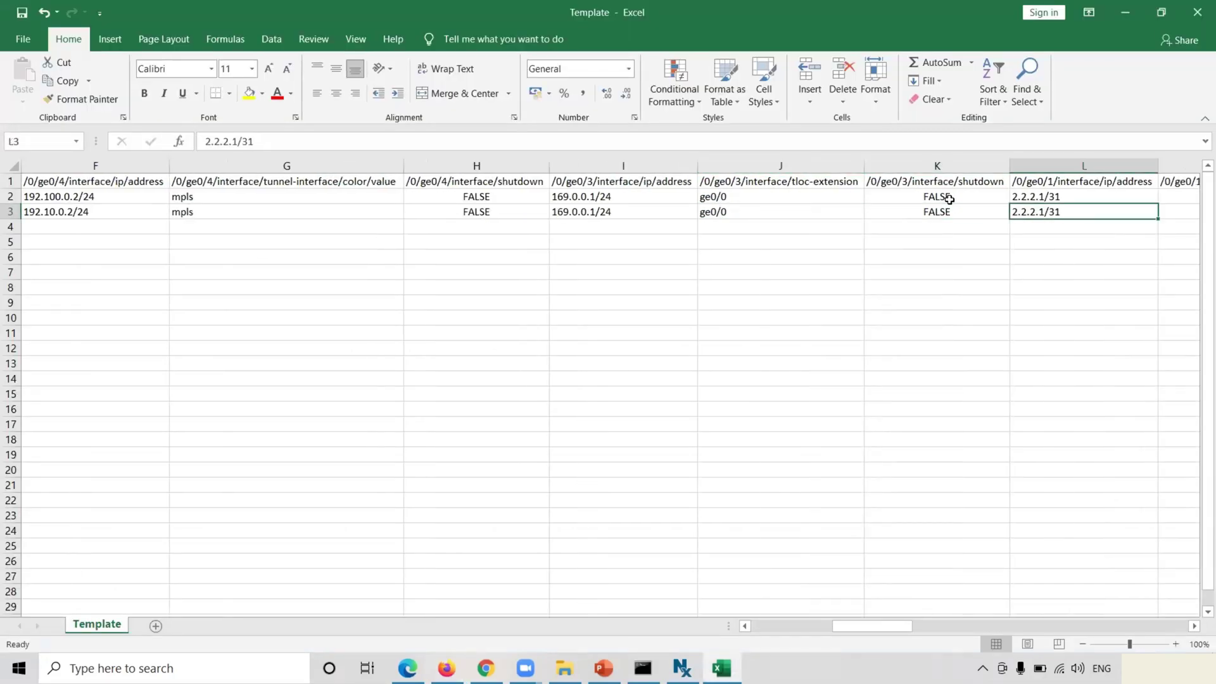
key(Right)
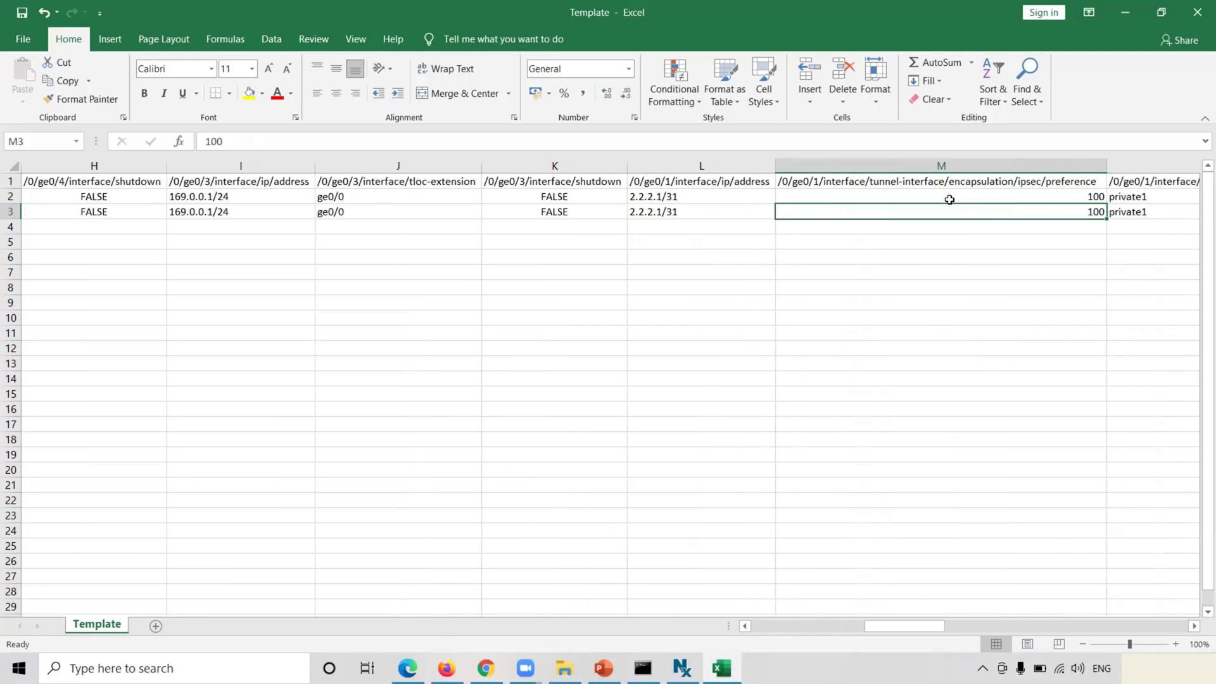
key(Right)
key(Right)
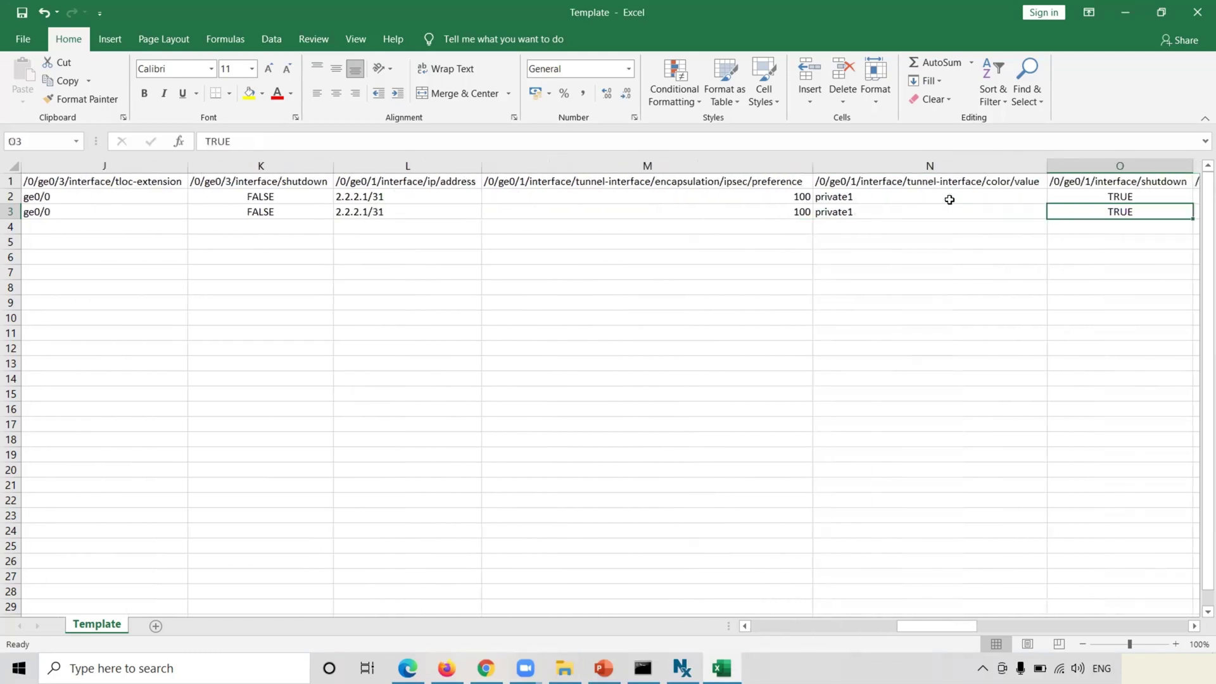
key(Right)
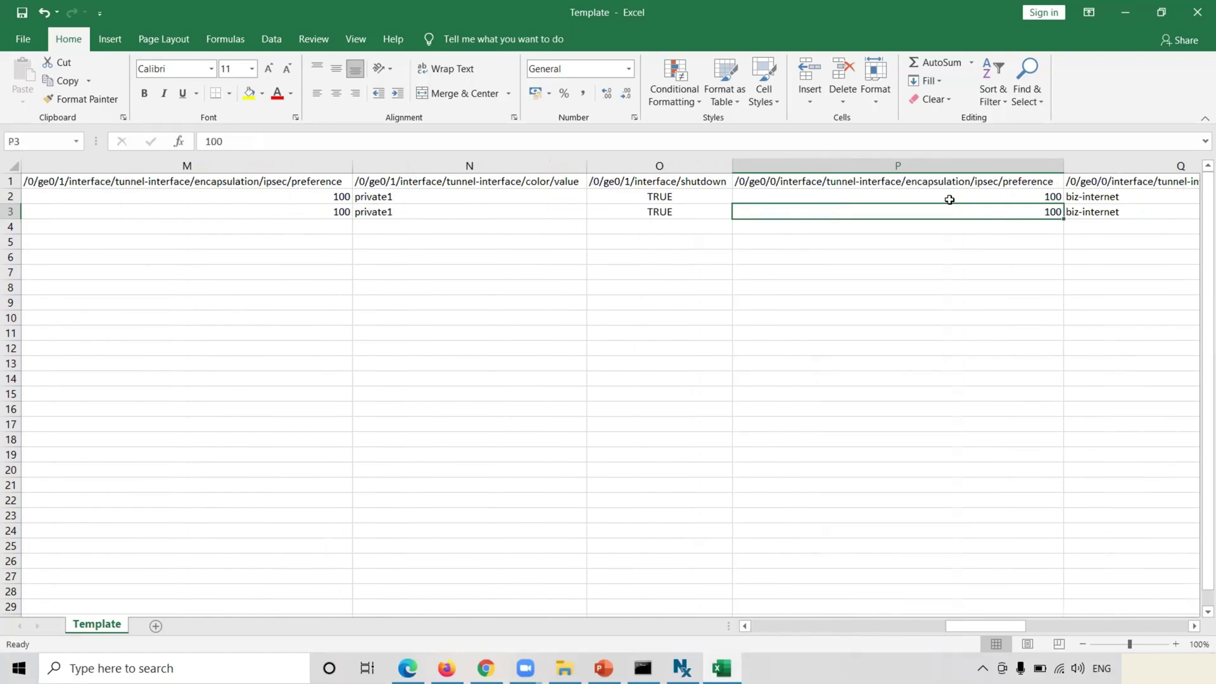
key(Right)
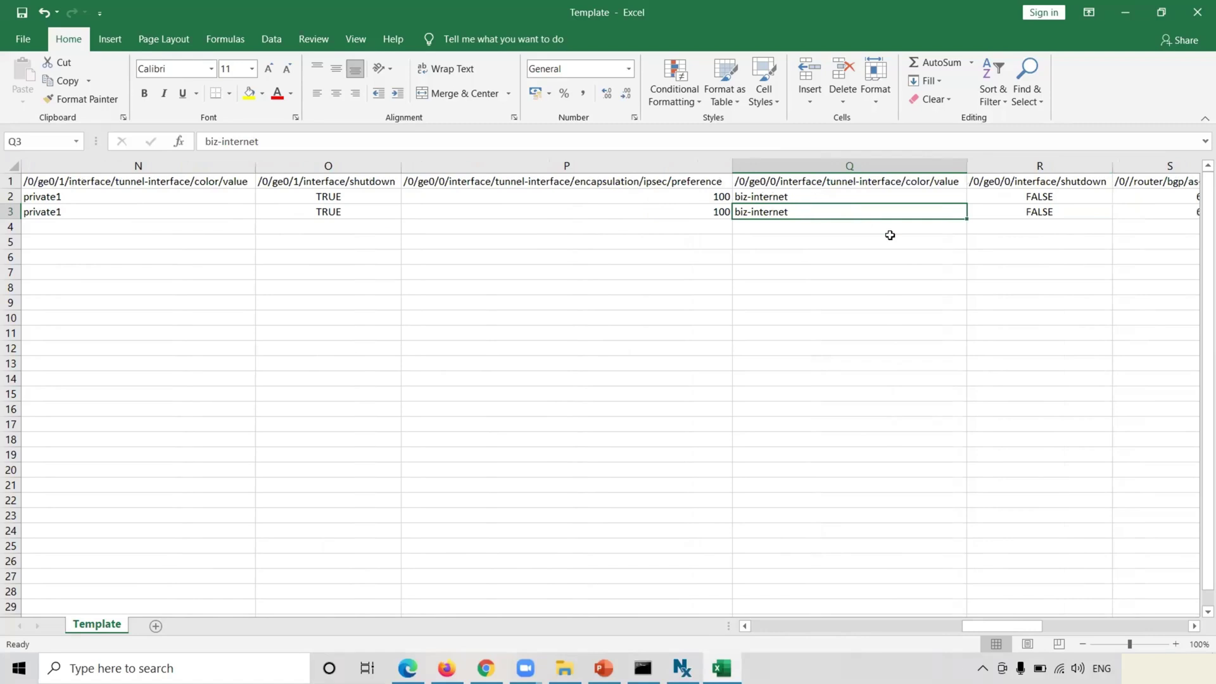
Set BR1-vEdgeA's BGP AS number to 65010.
key(Right)
key(Right)
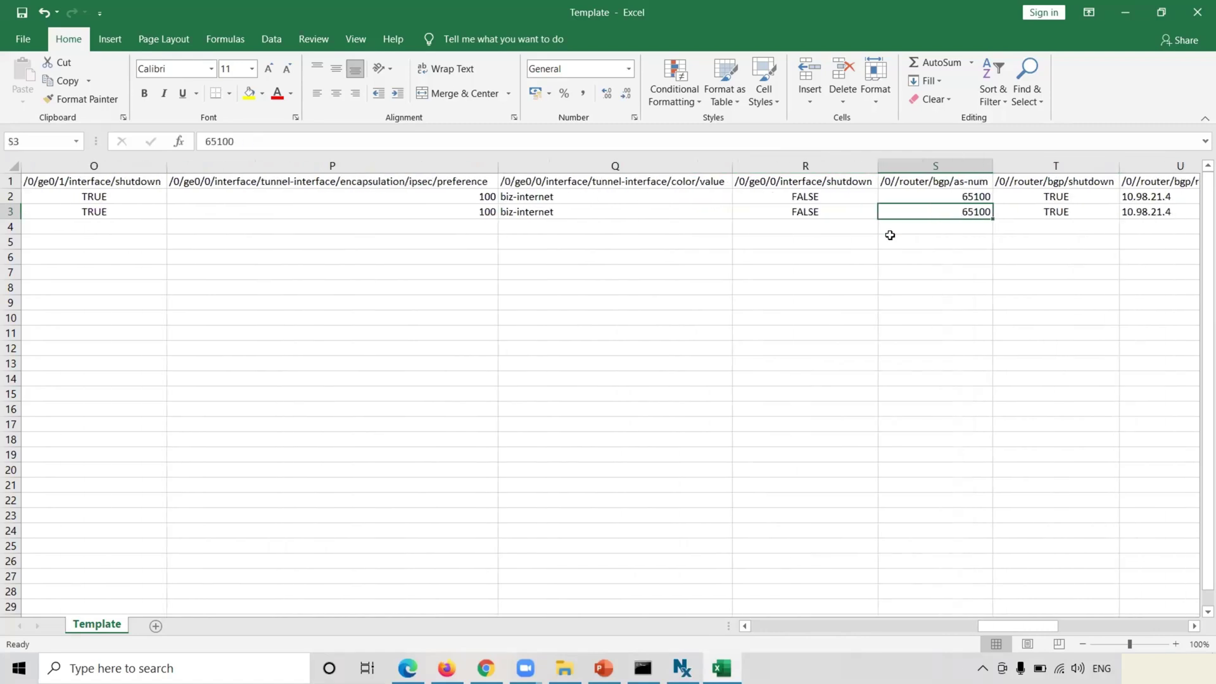
double_click(981, 212)
key(BackSpace)
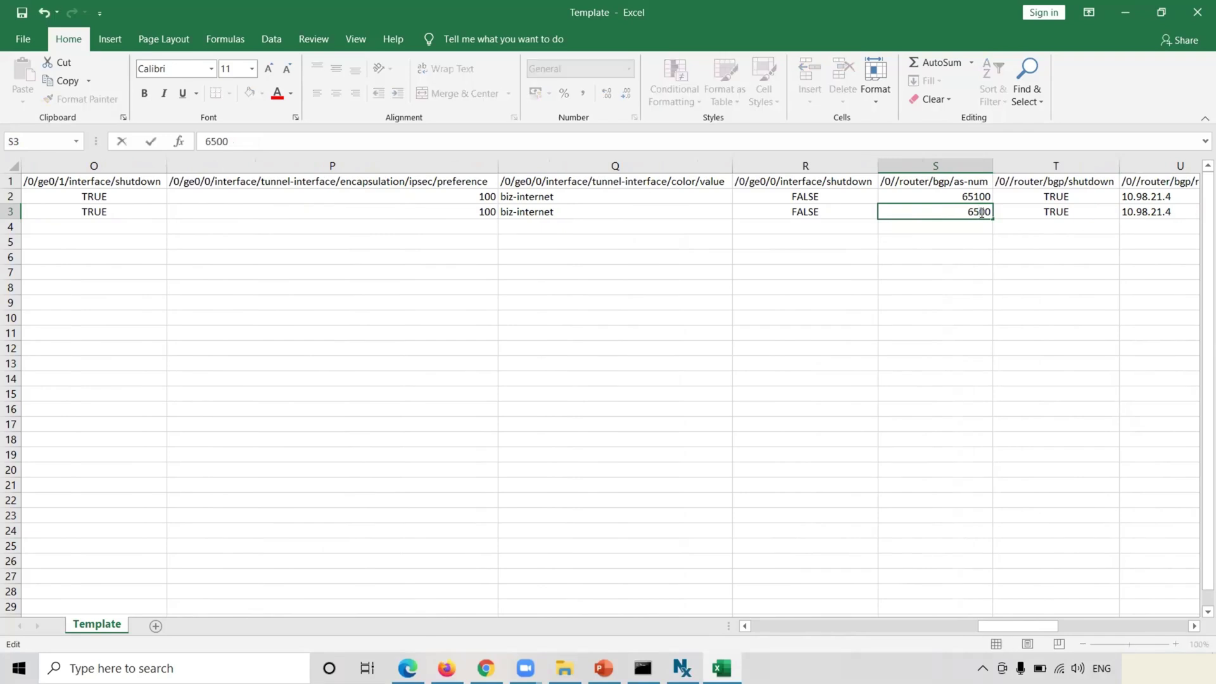
text(0)
key(Delete)
text(1)
click(1050, 214)
Set BR1-vEdgeA's BGP router ID to 10.98.21.7.
key(Right)
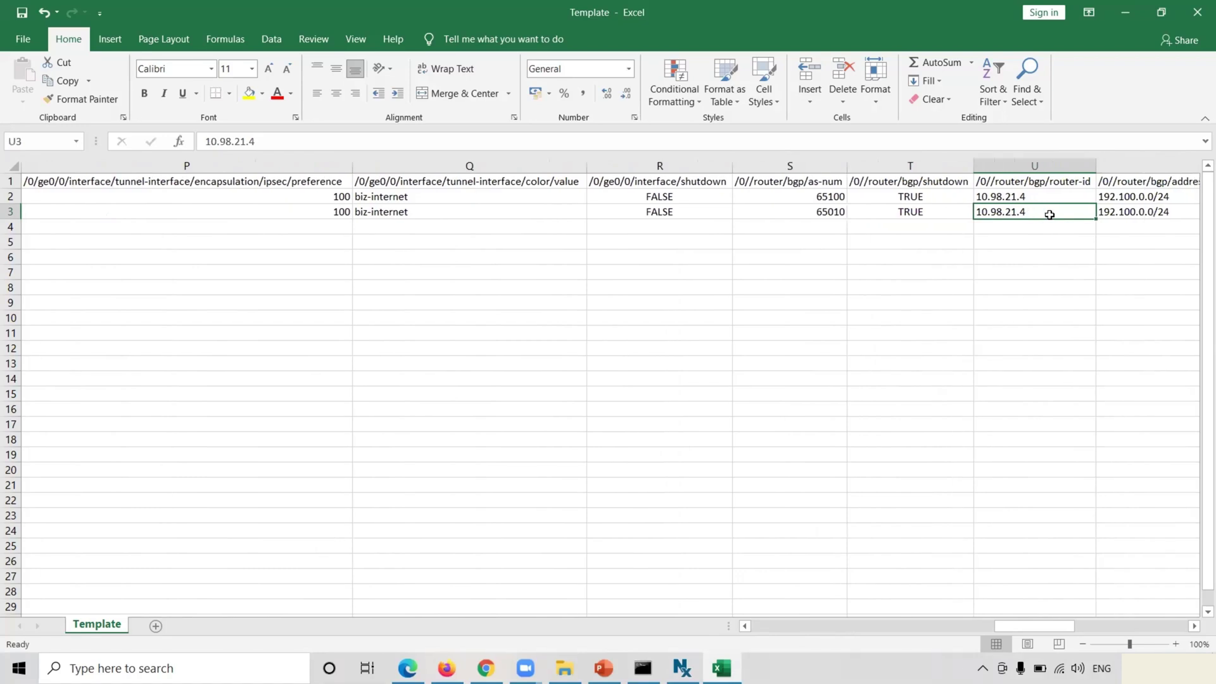
double_click(1051, 214)
key(BackSpace)
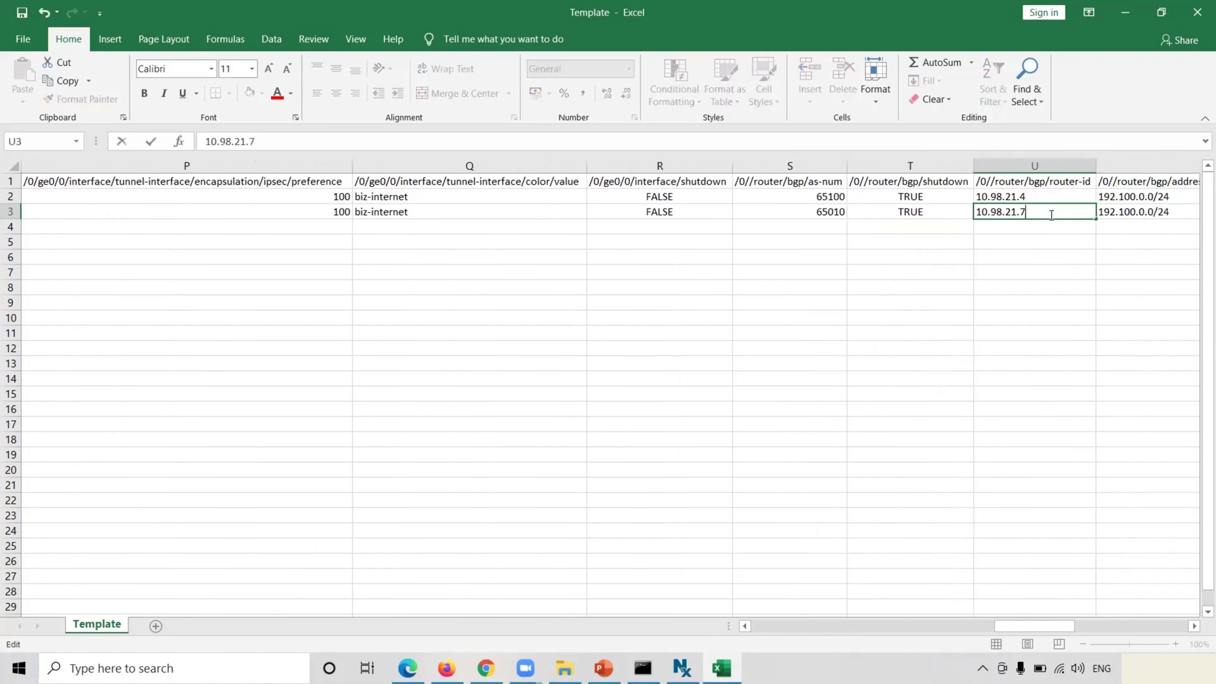
text(7)
click(1118, 214)
Set BR1-vEdgeA's advertised BGP network prefix to 192.10.0.0/24.
double_click(1132, 215)
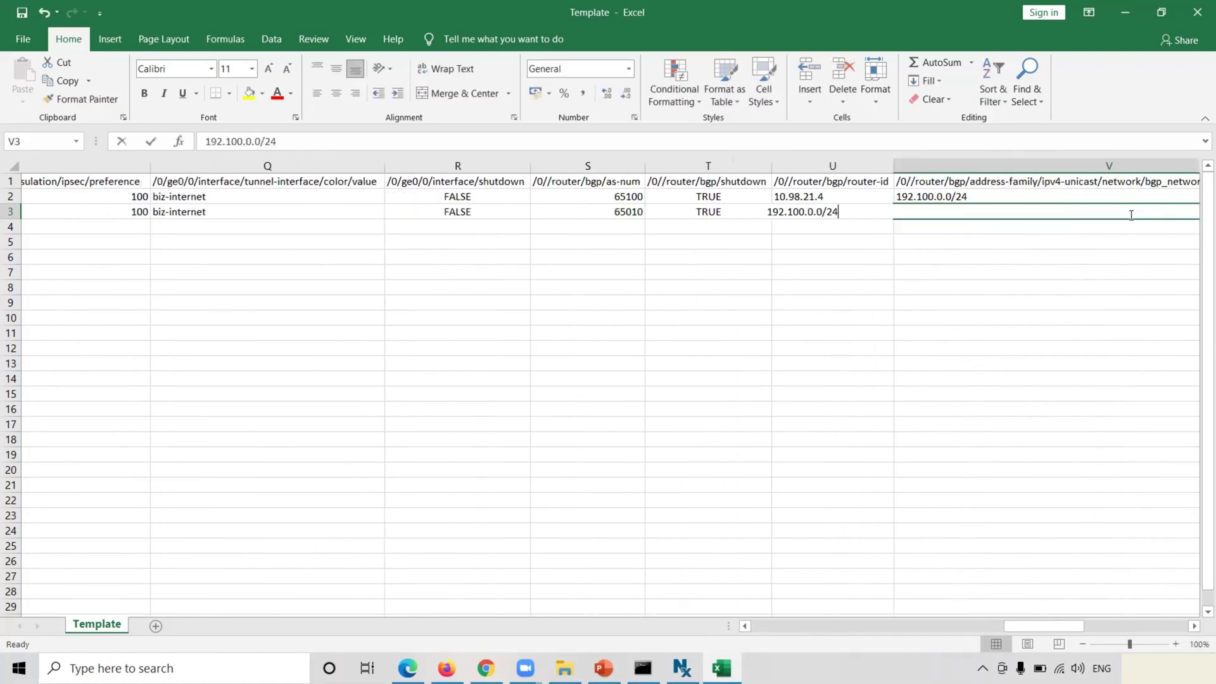
click(807, 213)
key(BackSpace)
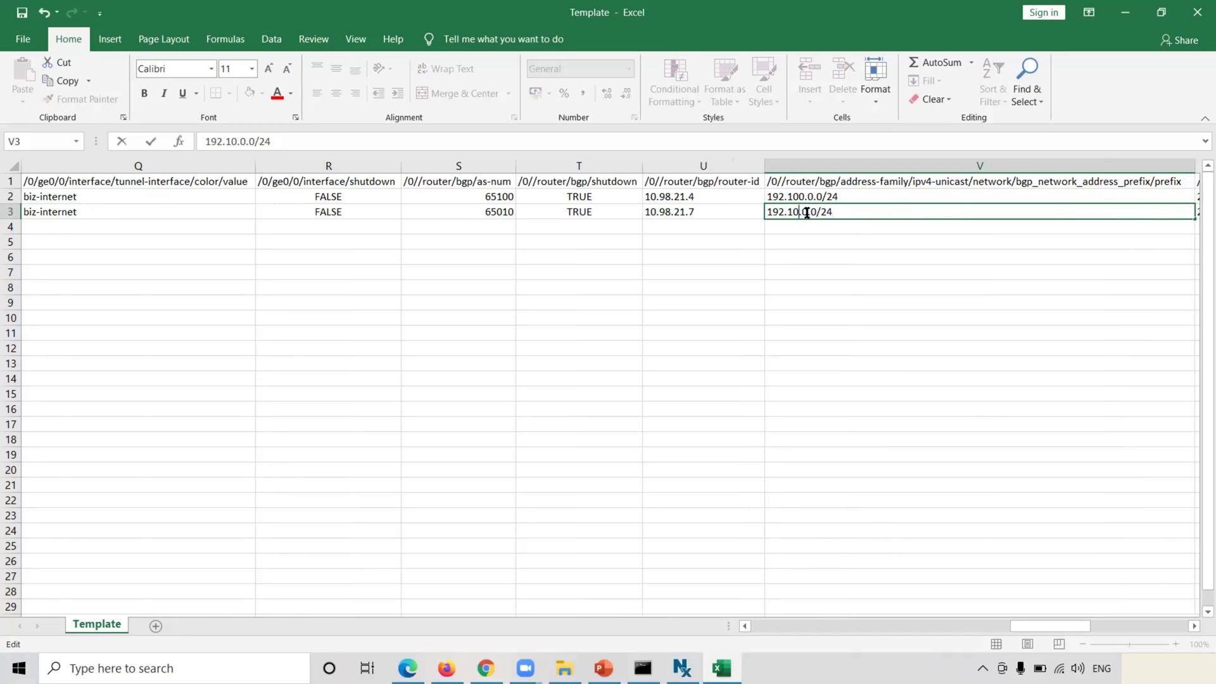
key(Return)
Set the system host-name in the second device row to BR1-vEdgeA, keeping the copied BGP neighbor values.
click(865, 214)
key(Right)
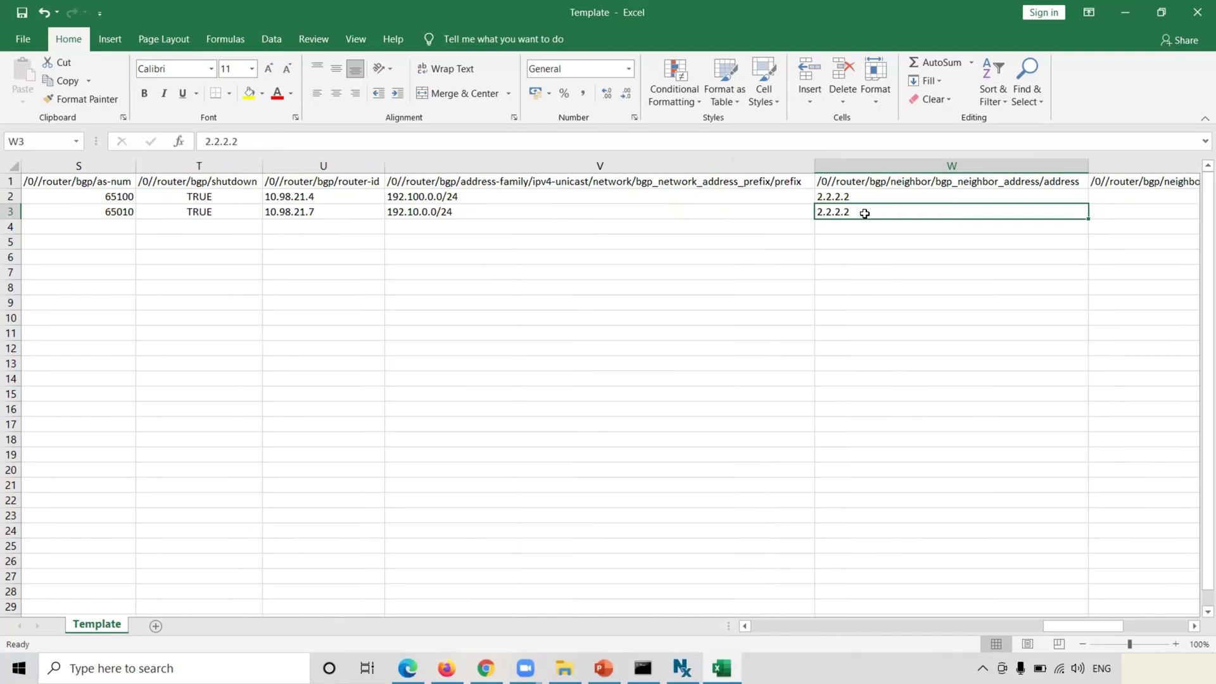
key(Right)
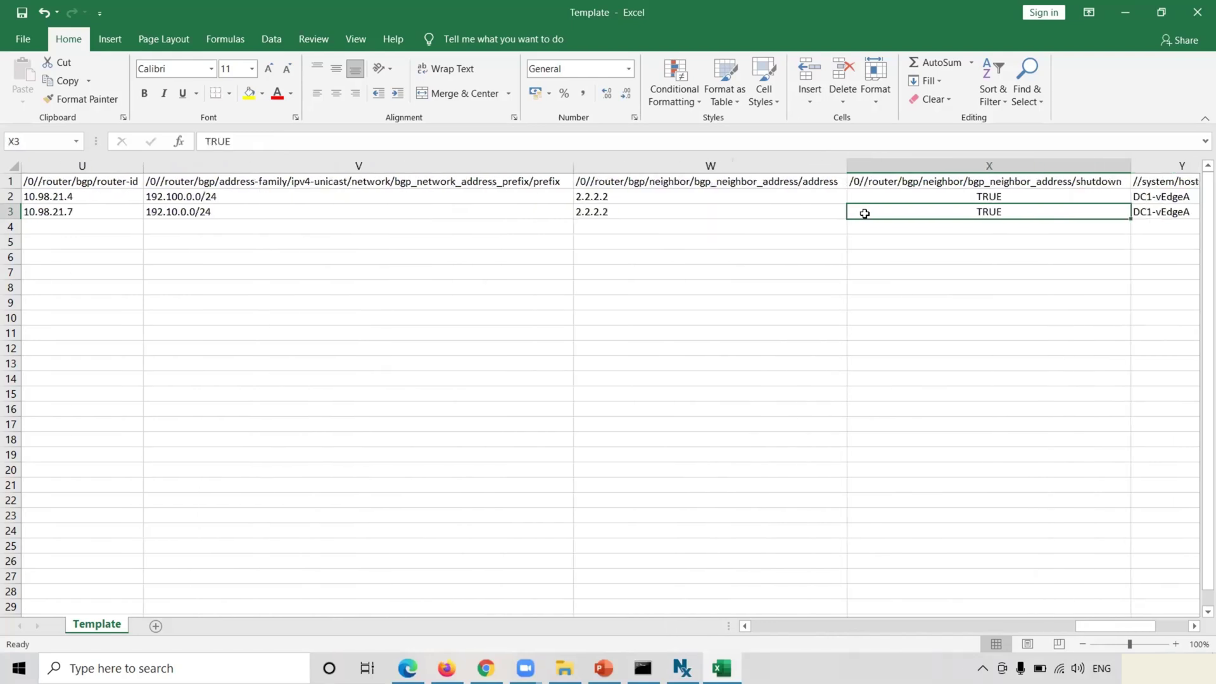
key(Right)
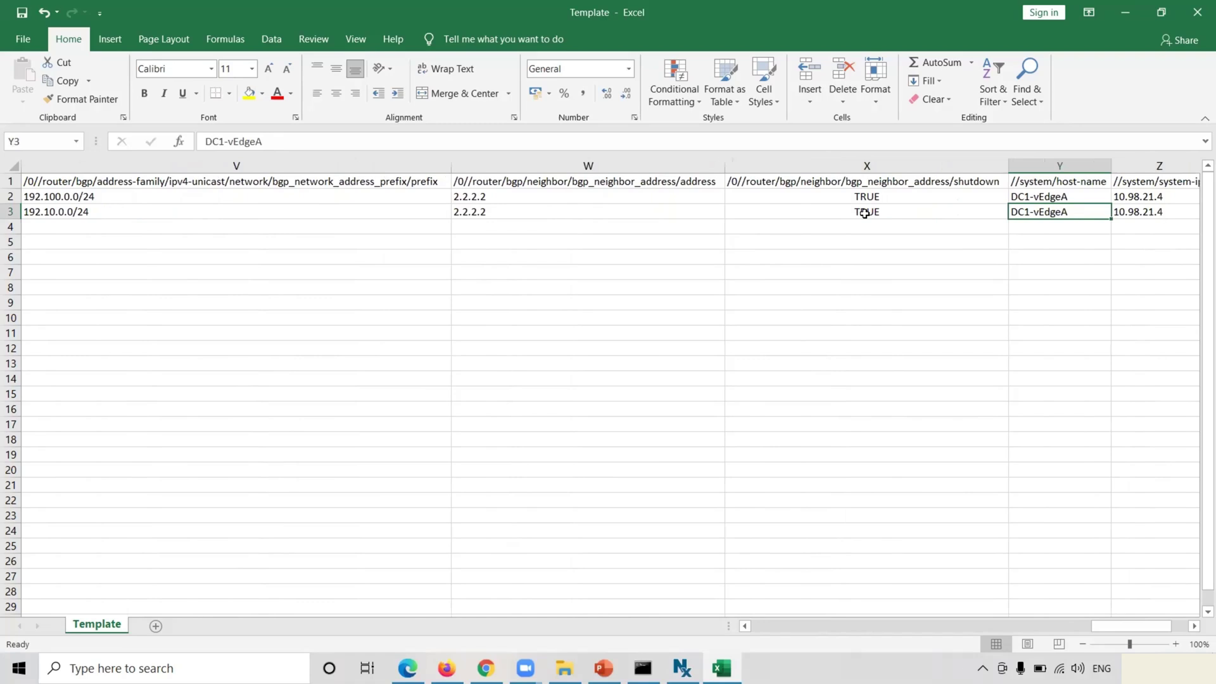
double_click(1027, 212)
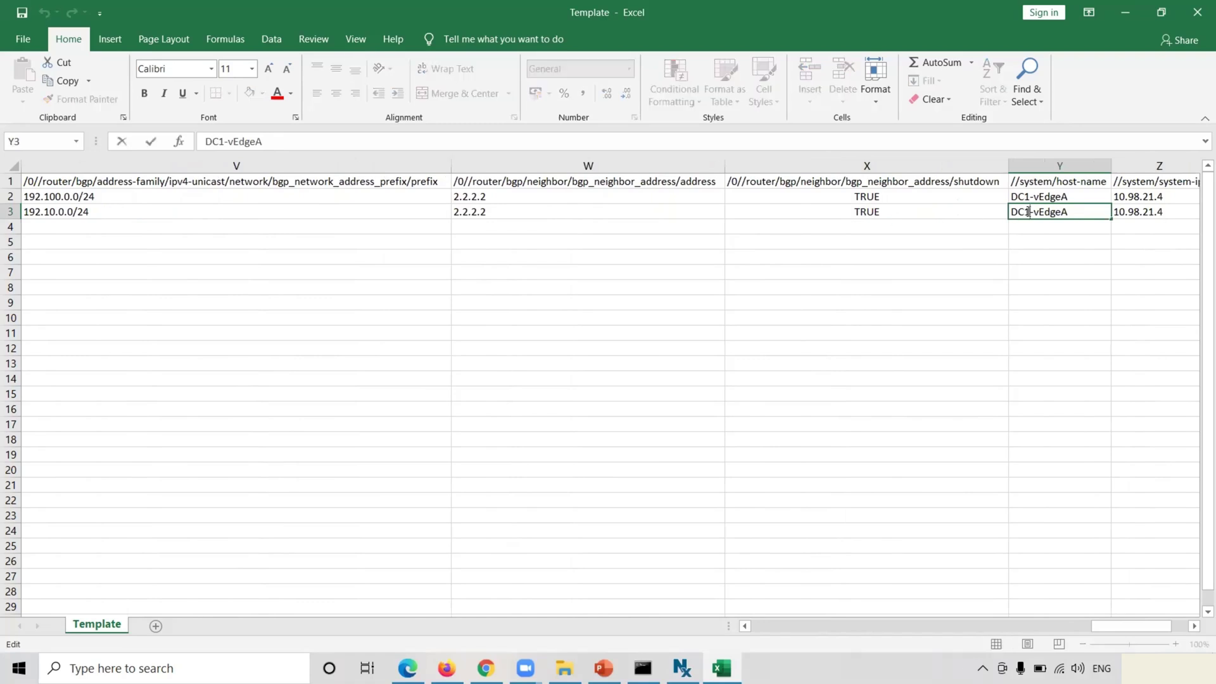
key(BackSpace)
key(BackSpace)
key(BackSpace)
text(BR1)
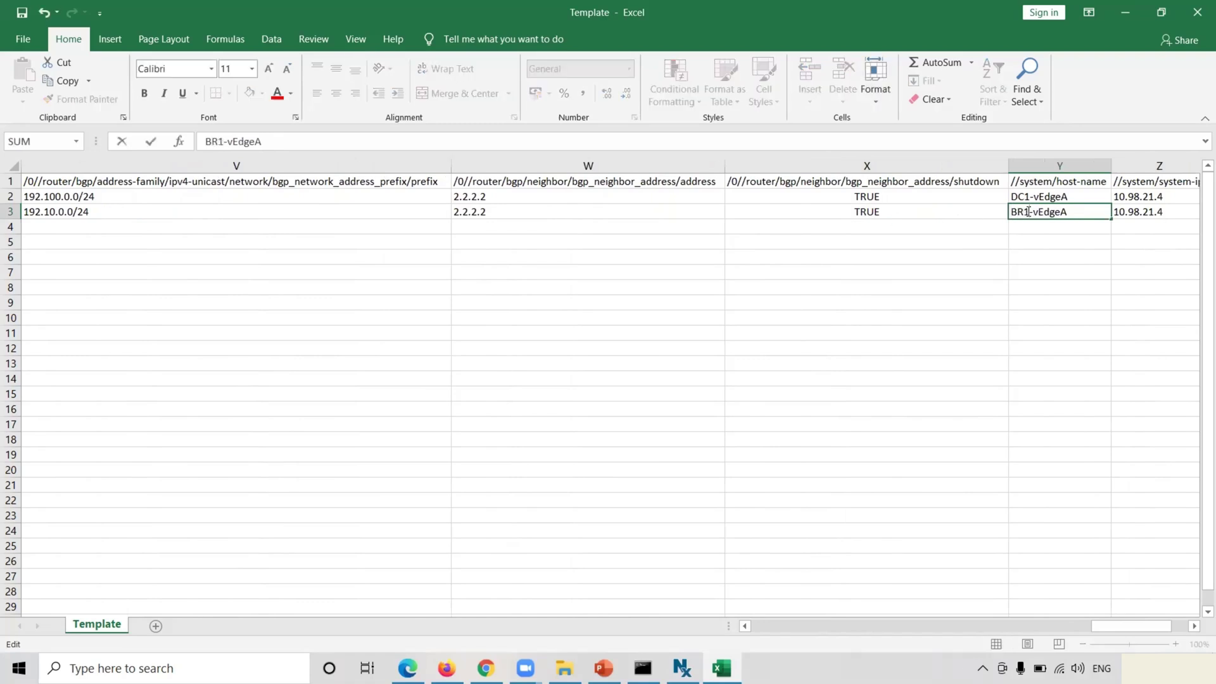
Set BR1-vEdgeA's system IP to 10.98.21.7 and its site ID to 10.
click(1178, 215)
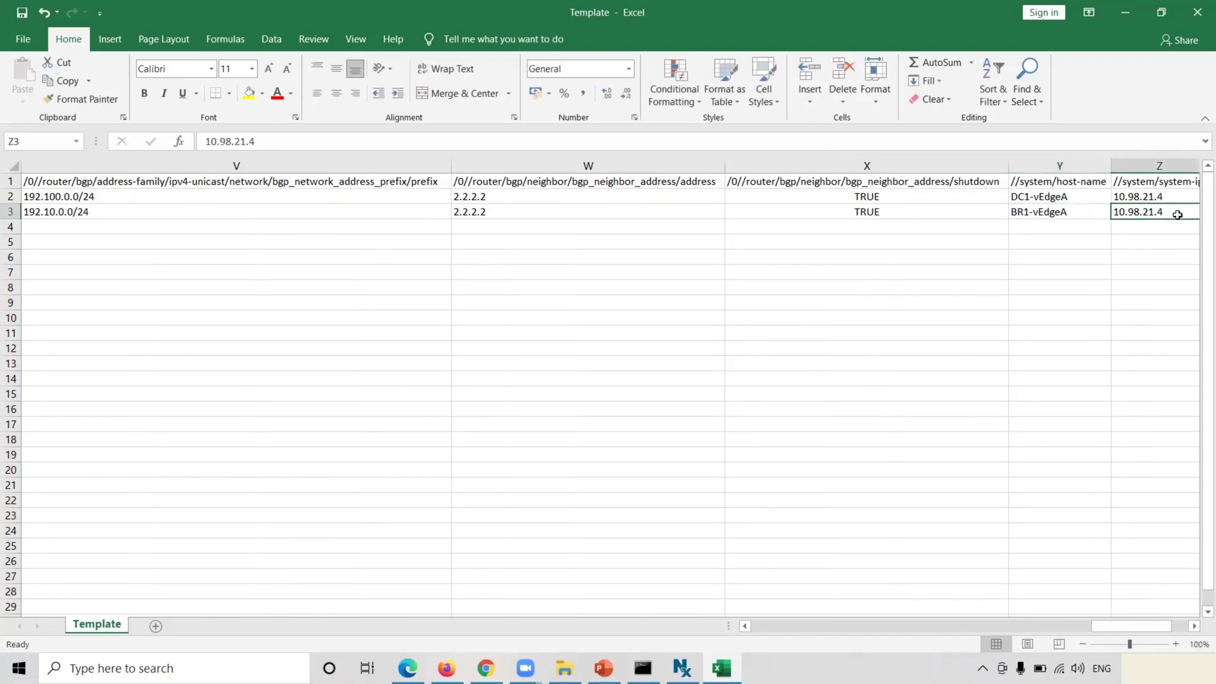
key(F2)
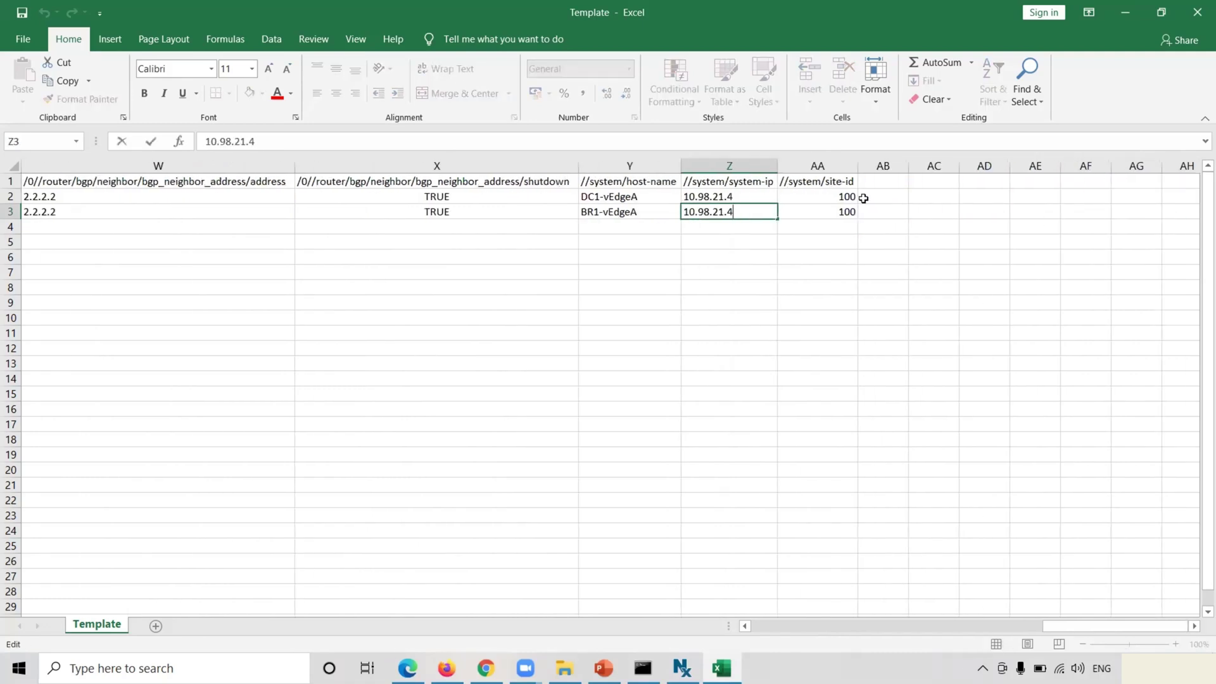
key(BackSpace)
click(846, 209)
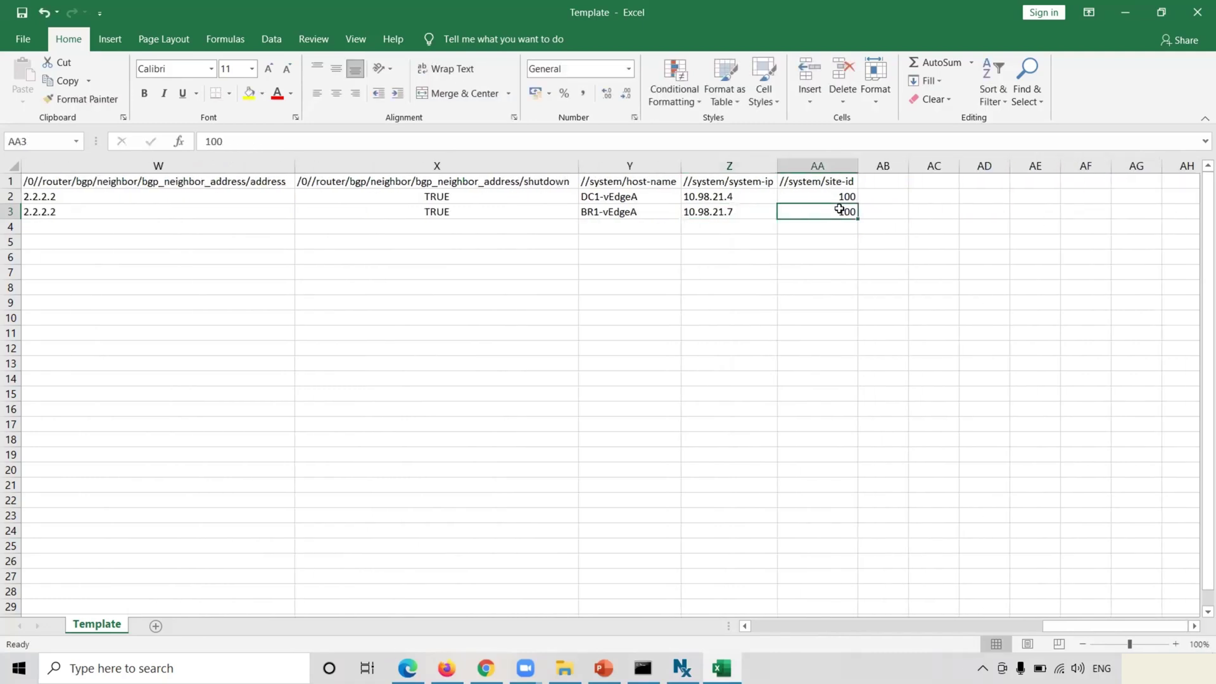
text(10)
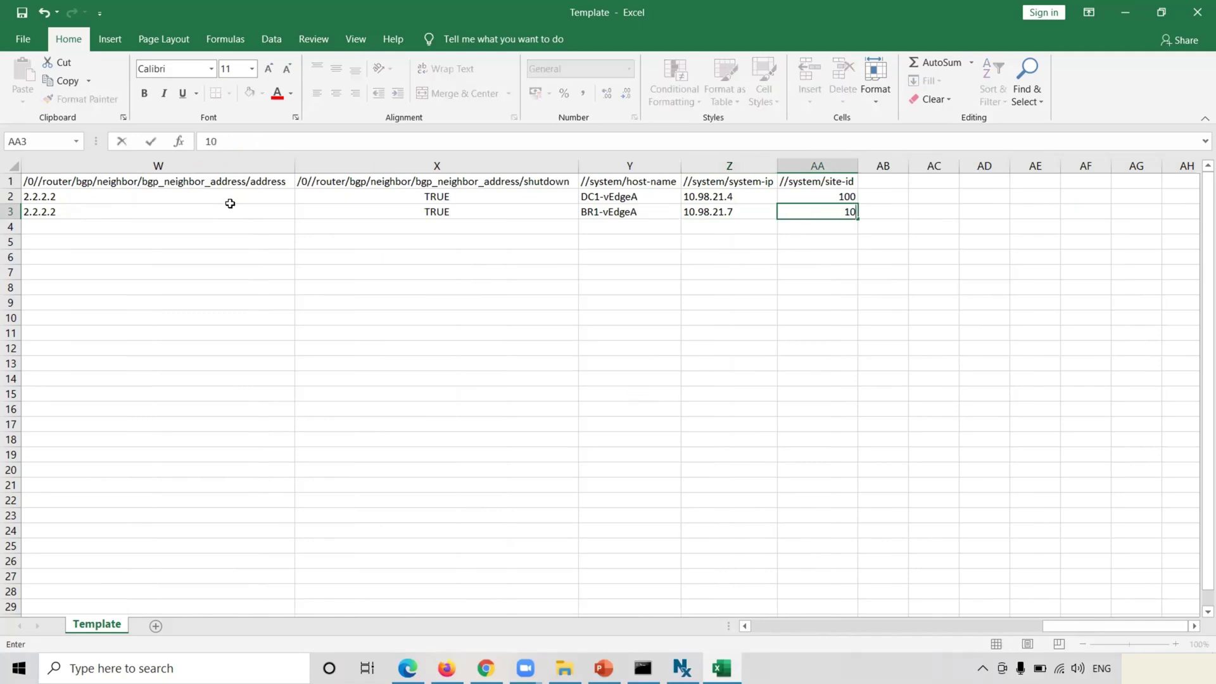
Copy BR1-vEdgeA's chassis number from the vManage WAN Edge list into its empty csv-deviceId cell in Excel.
drag(1104, 627, 769, 622)
click(149, 214)
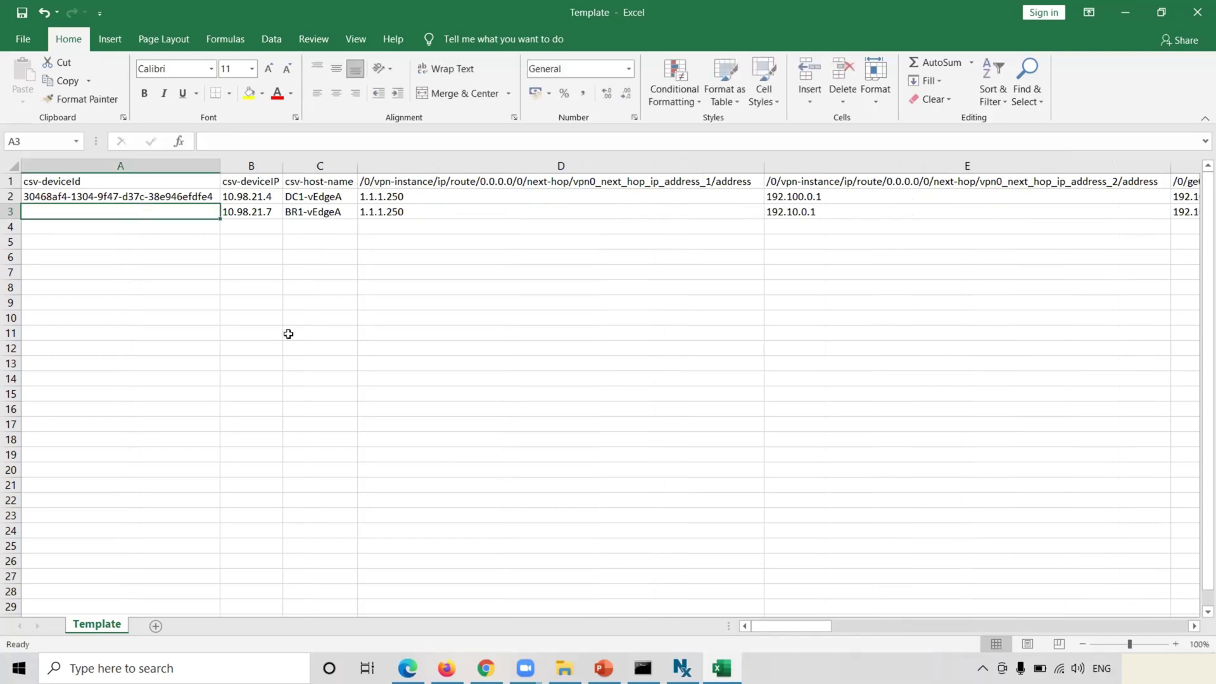
mouse_move(446, 669)
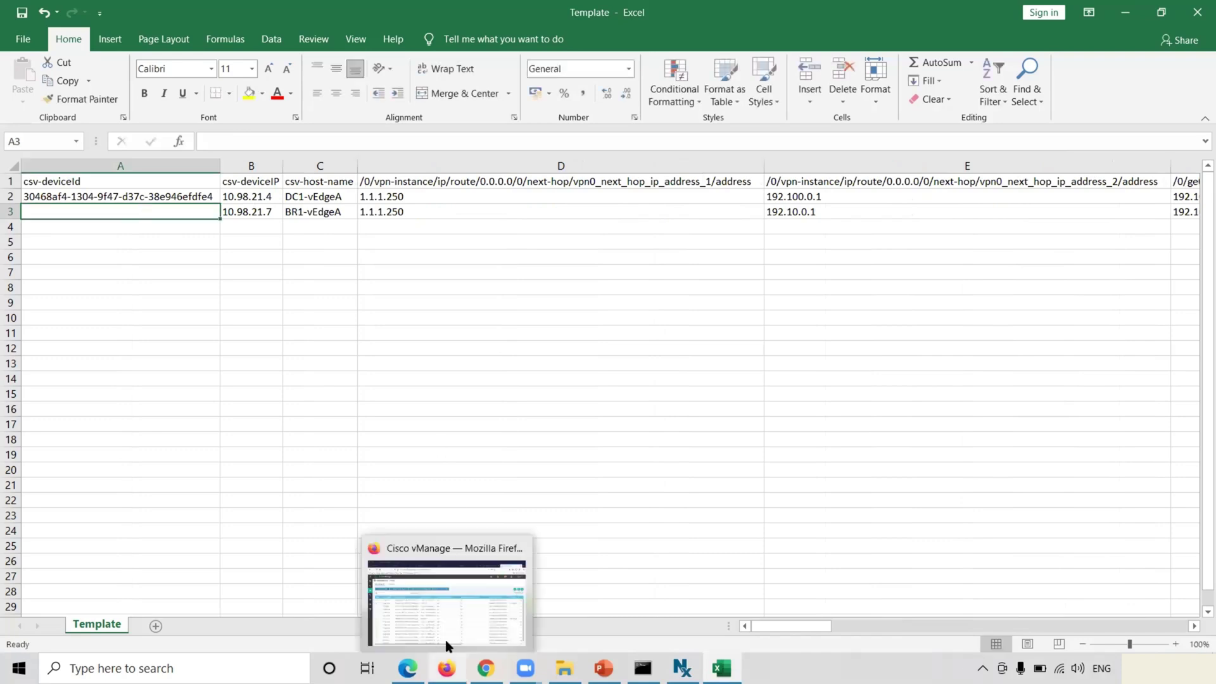
click(450, 621)
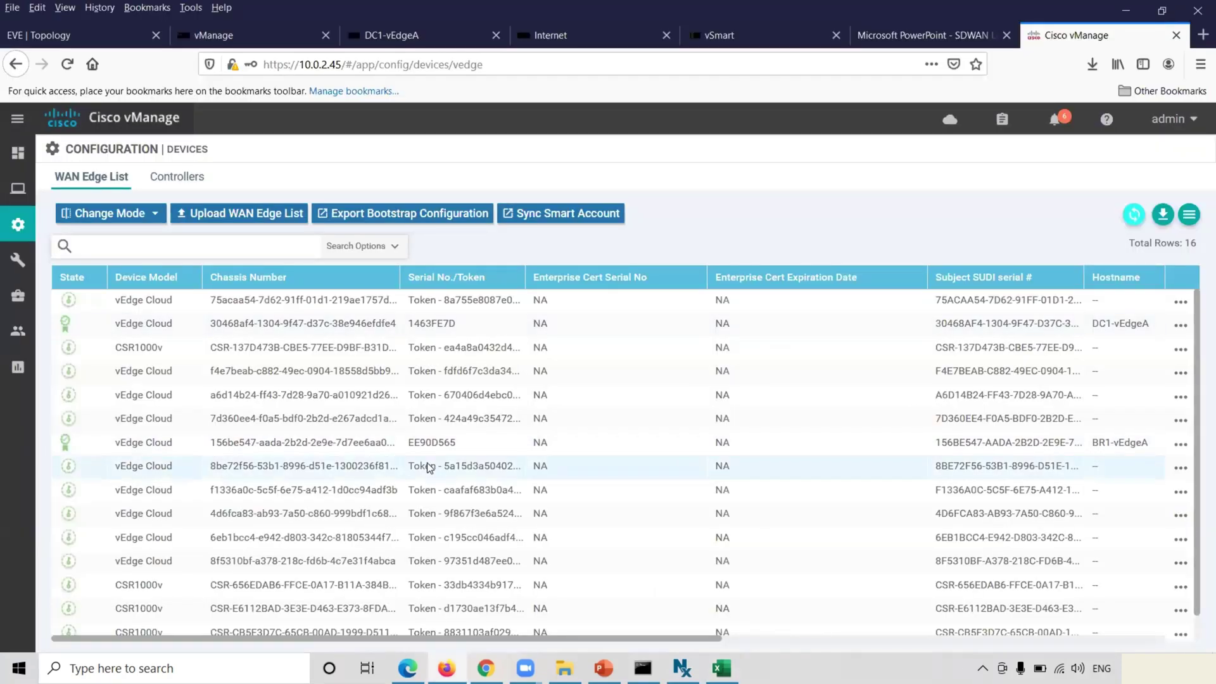
drag(400, 279, 488, 280)
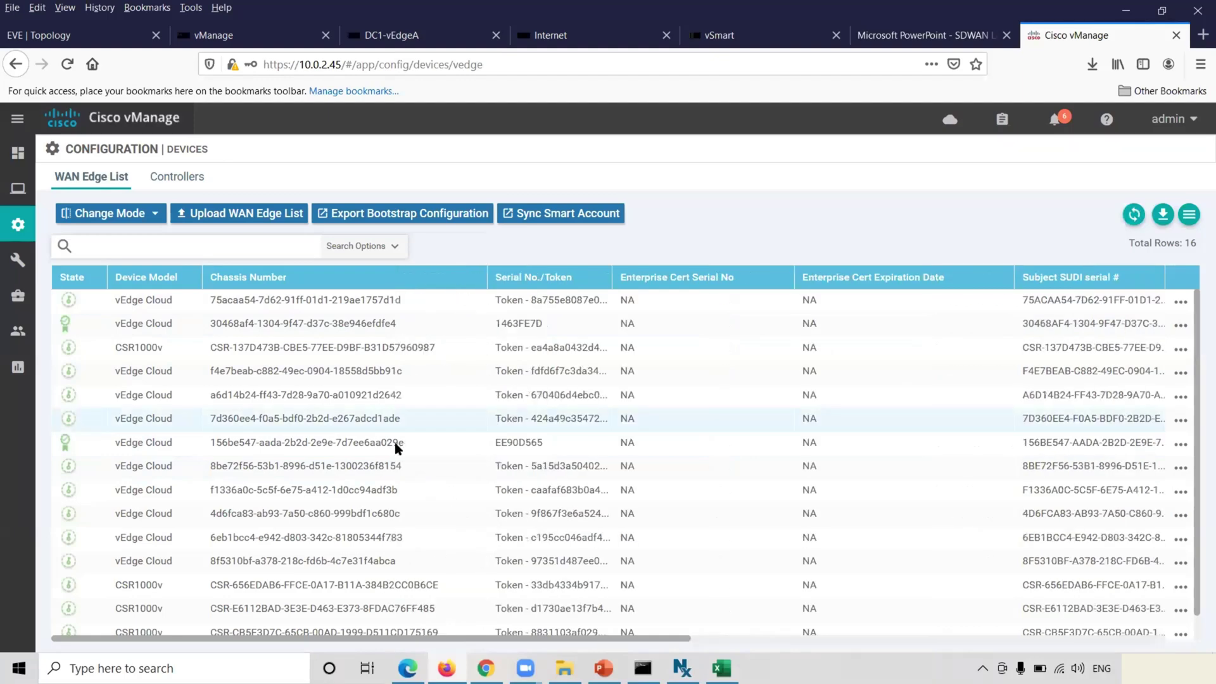
drag(411, 448, 213, 448)
key(ctrl+c)
key(alt+Tab)
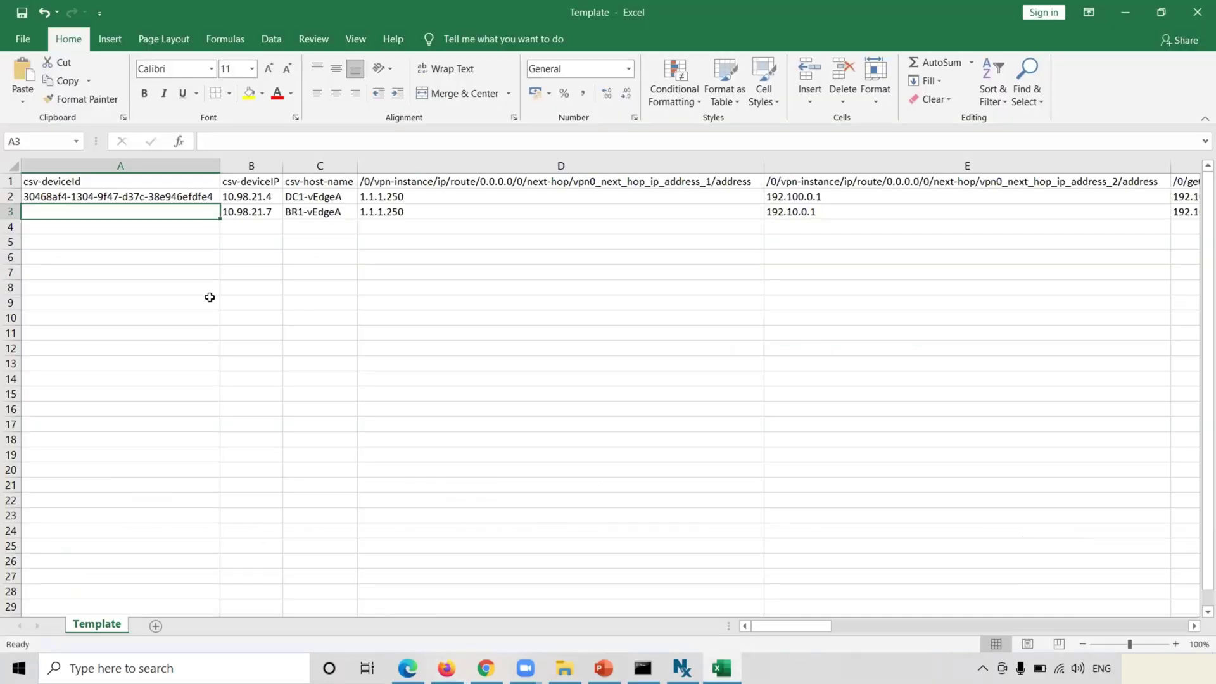
key(ctrl+v)
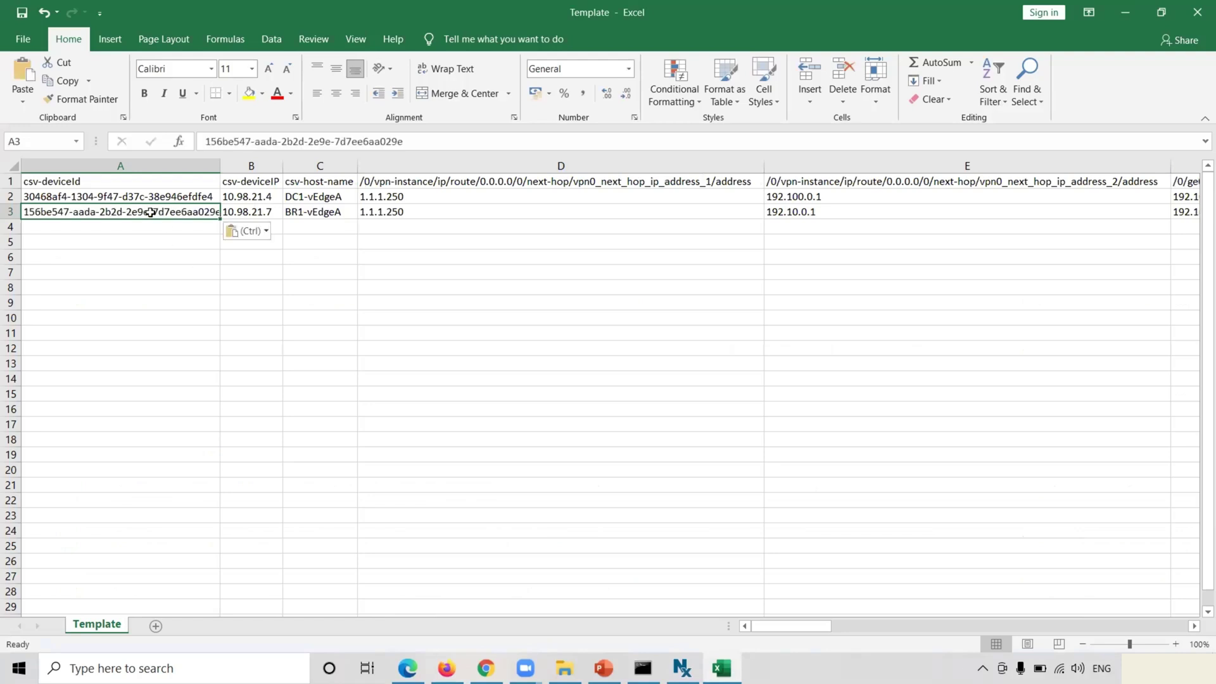
Save the Template CSV file and close it.
click(23, 12)
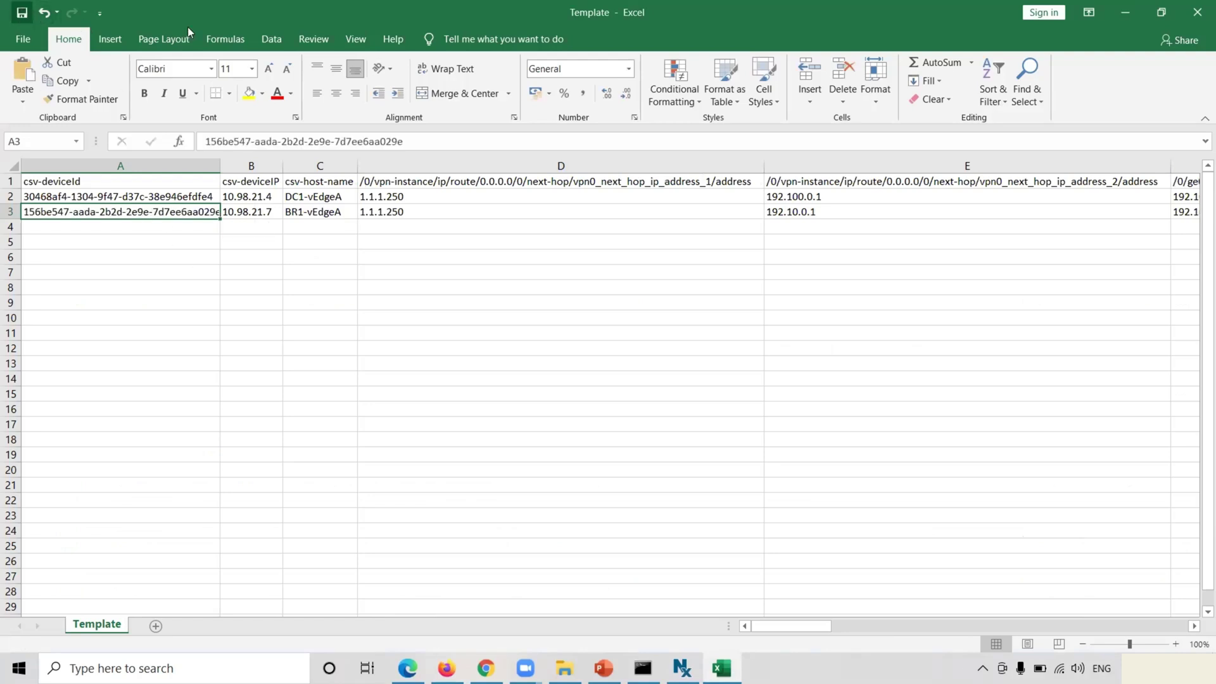
click(1196, 13)
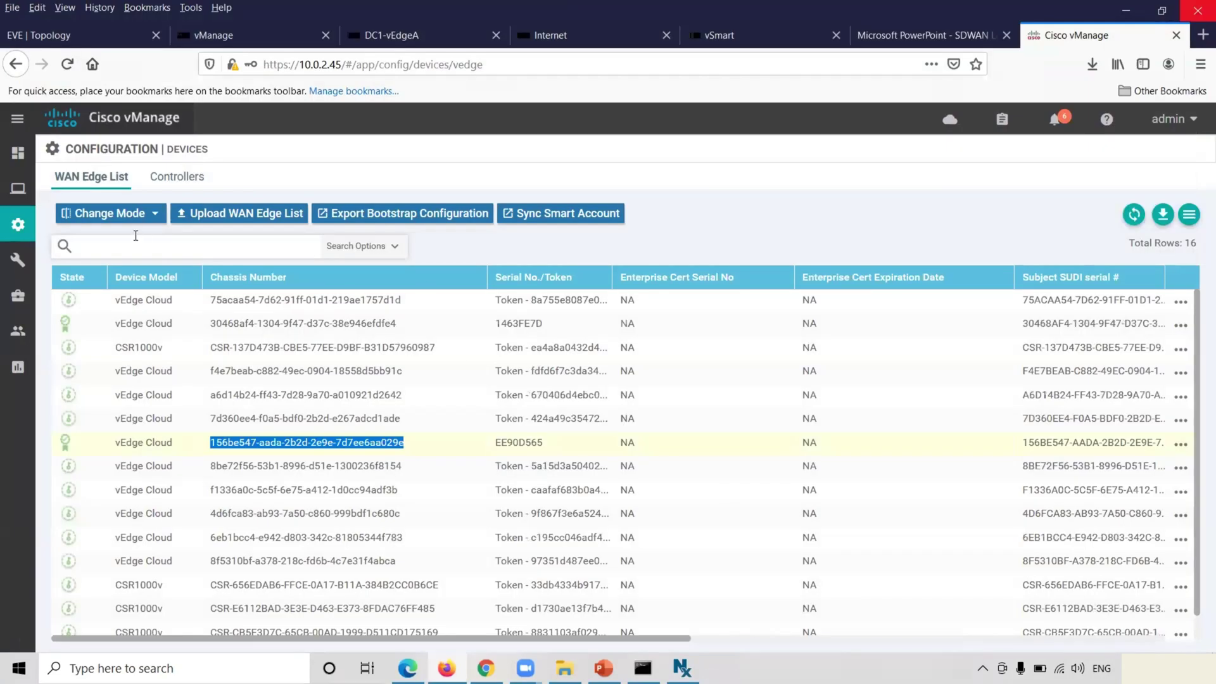
click(9, 225)
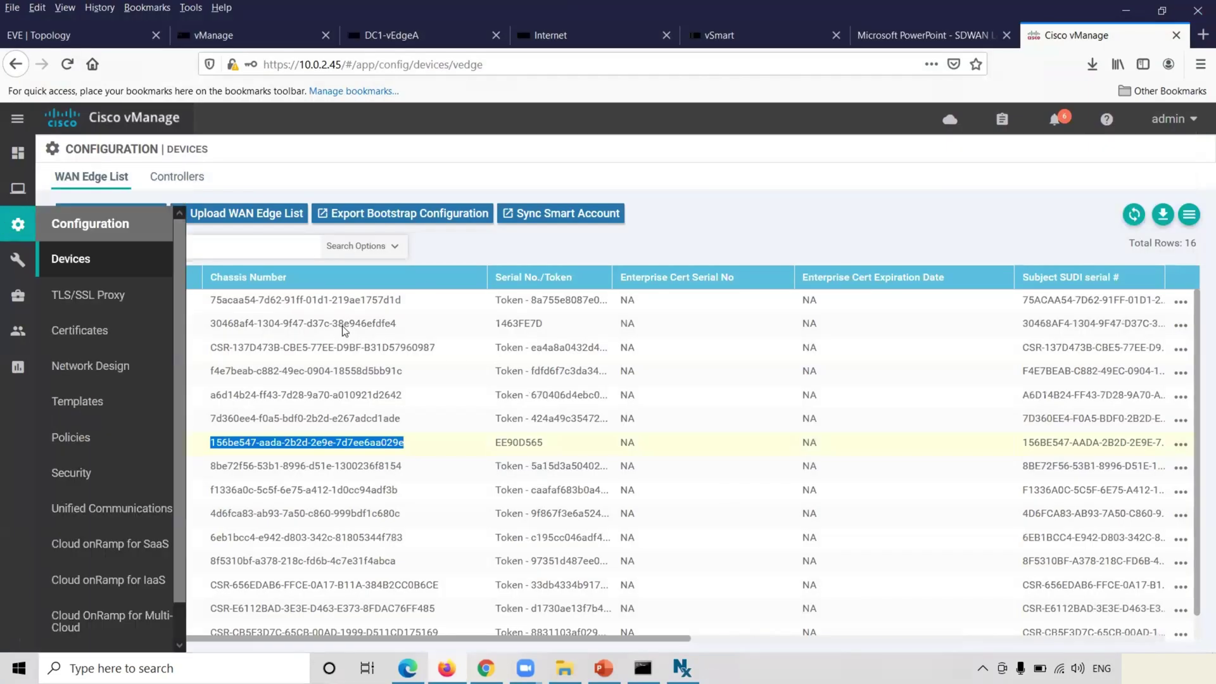
click(1182, 445)
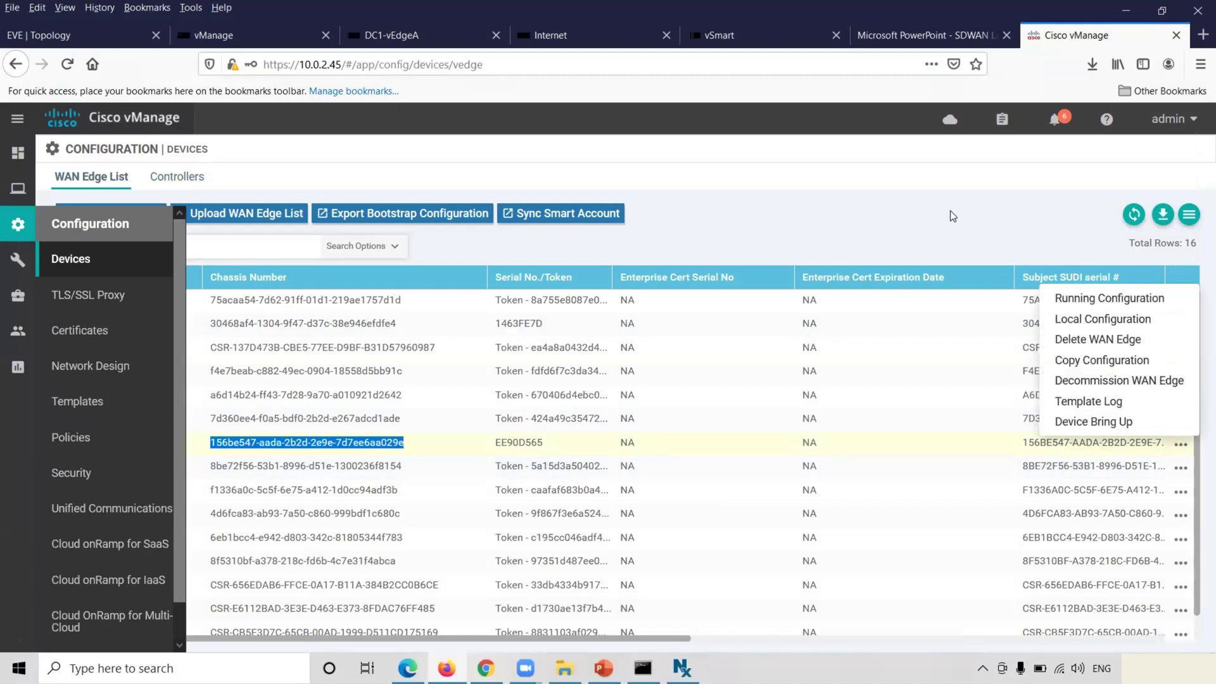
click(524, 429)
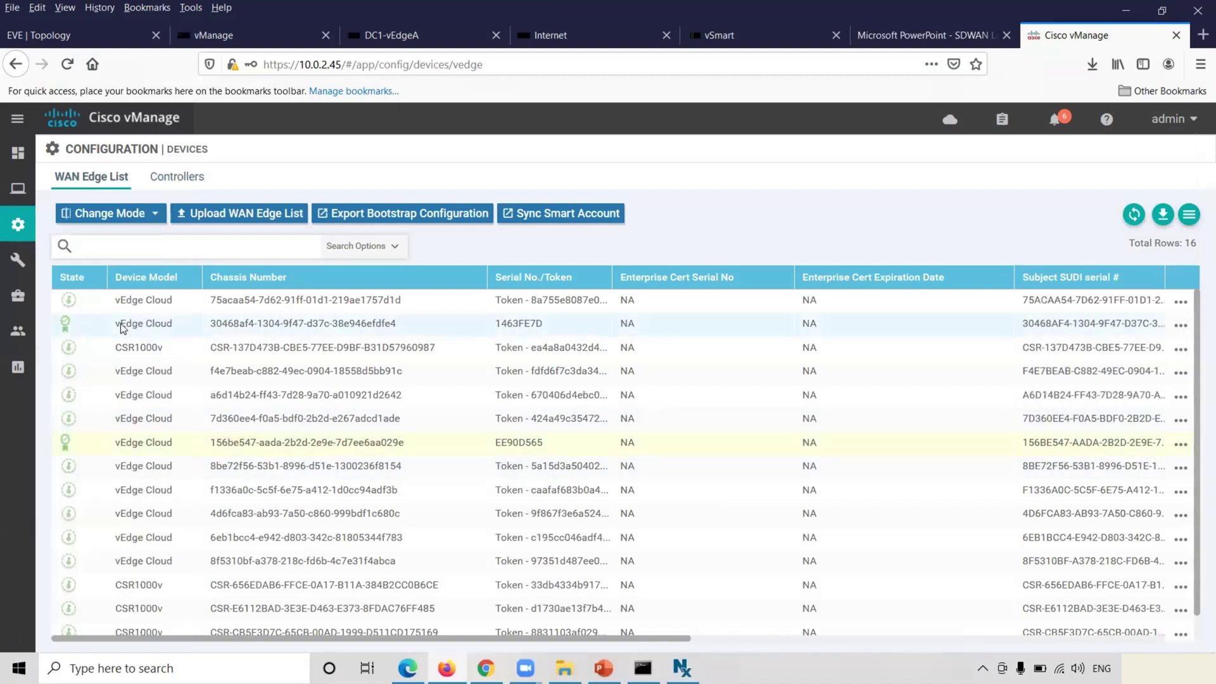
Choose vManage mode for the WAN Edge devices and proceed to the device templates.
click(155, 217)
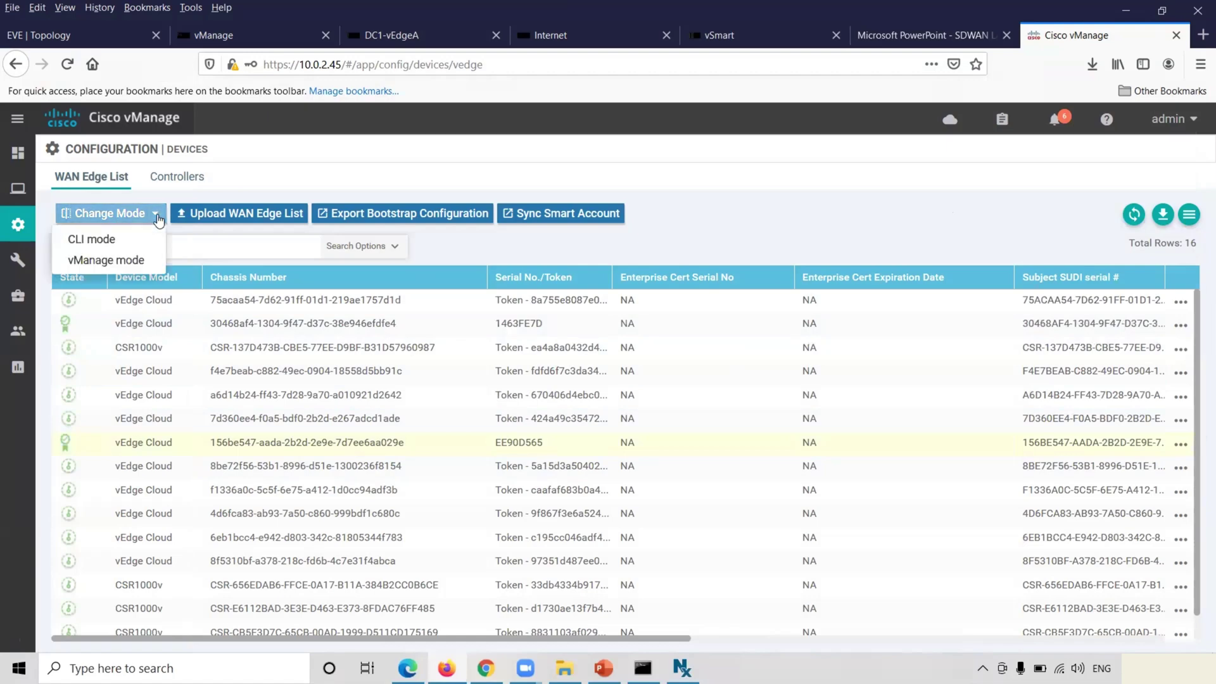
click(116, 263)
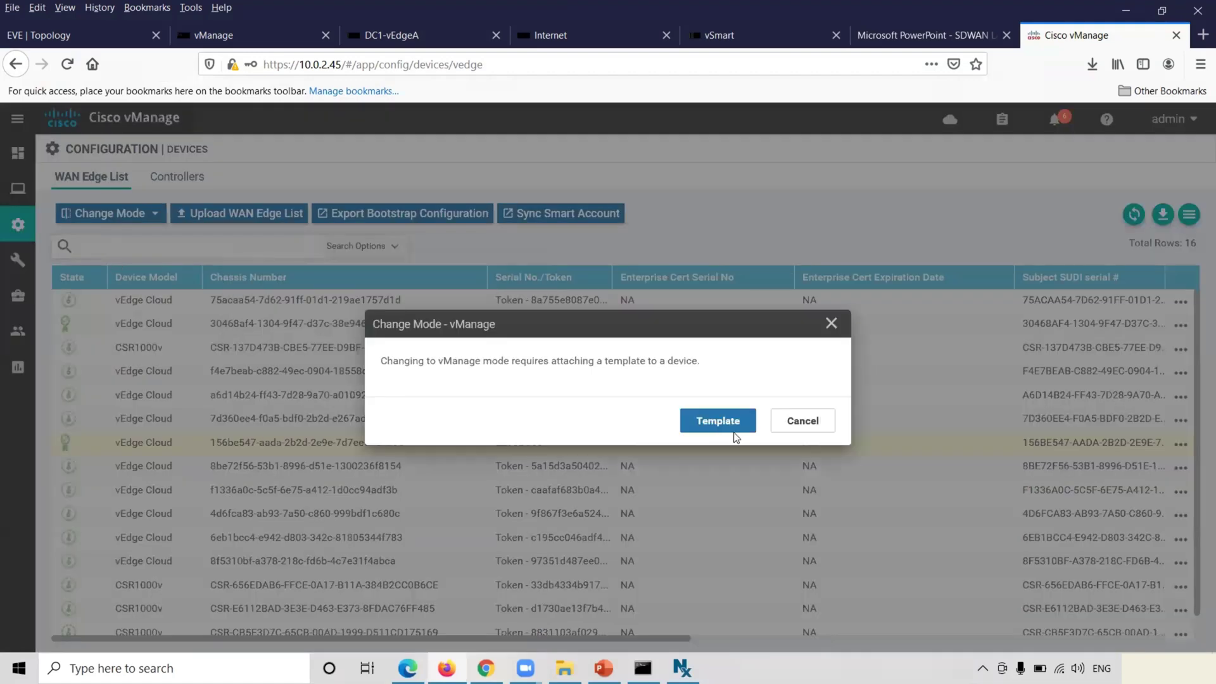
click(727, 424)
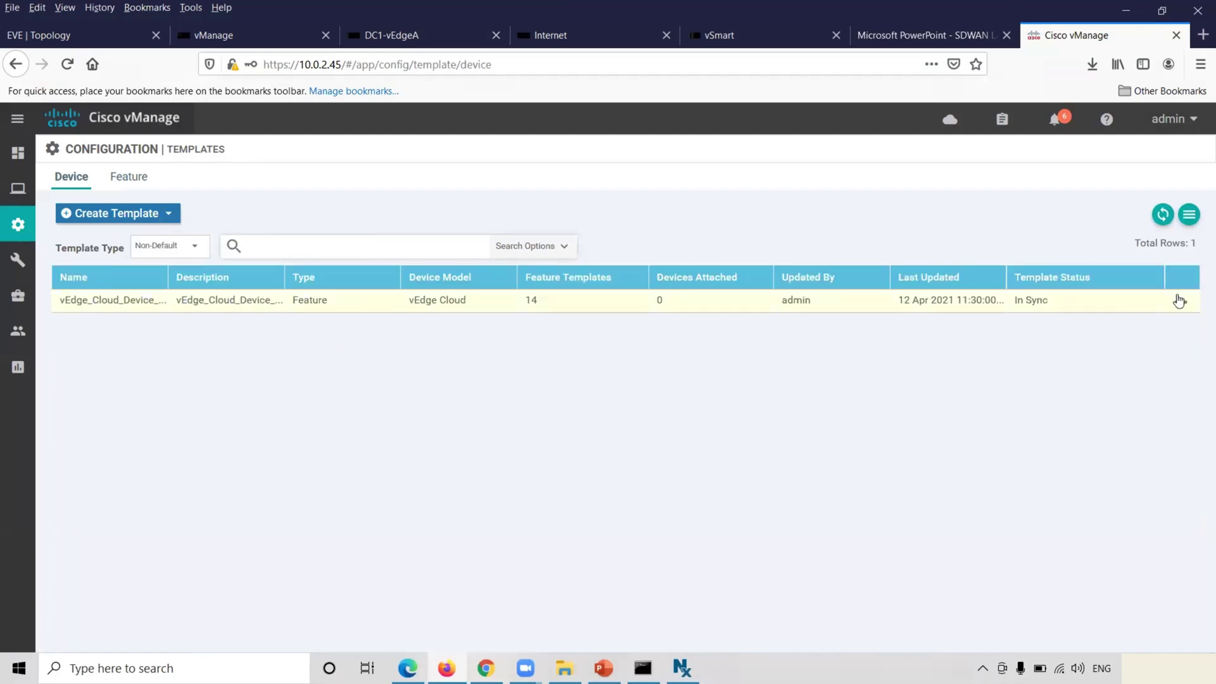
Attach BR1-vEdgeA to the vEdge Cloud device template, filtering the available devices by BR1.
click(1180, 303)
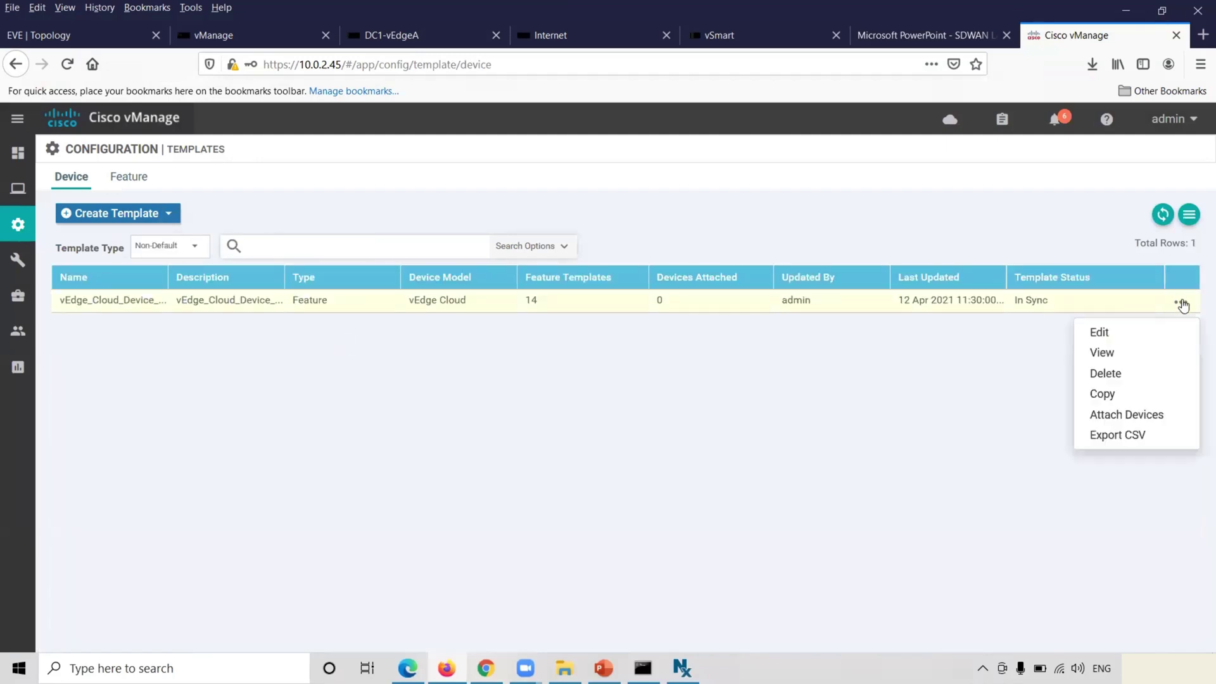
click(1120, 415)
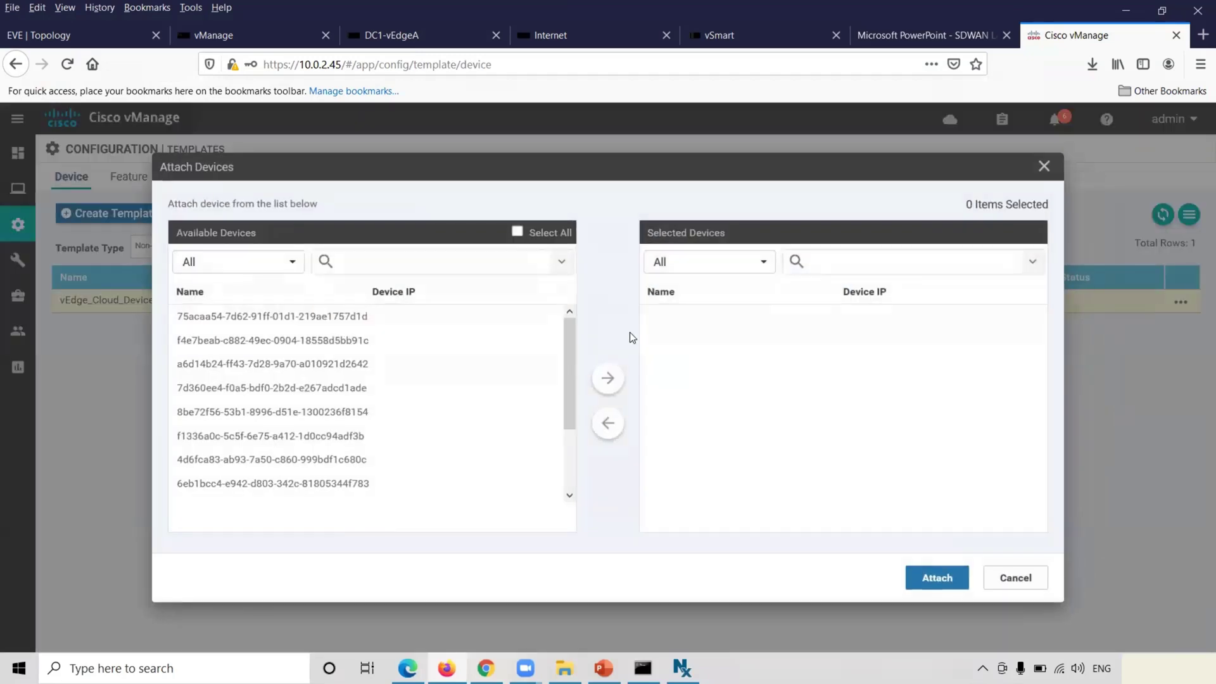
text(BR1)
key(Return)
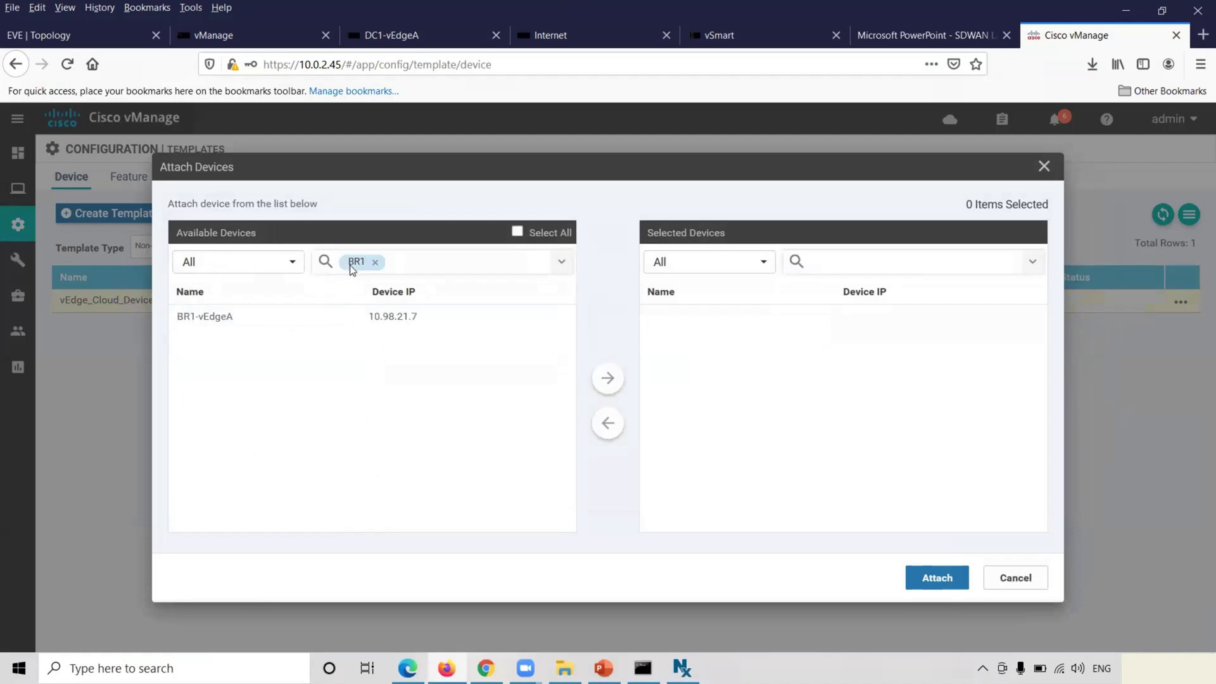
click(301, 317)
click(609, 377)
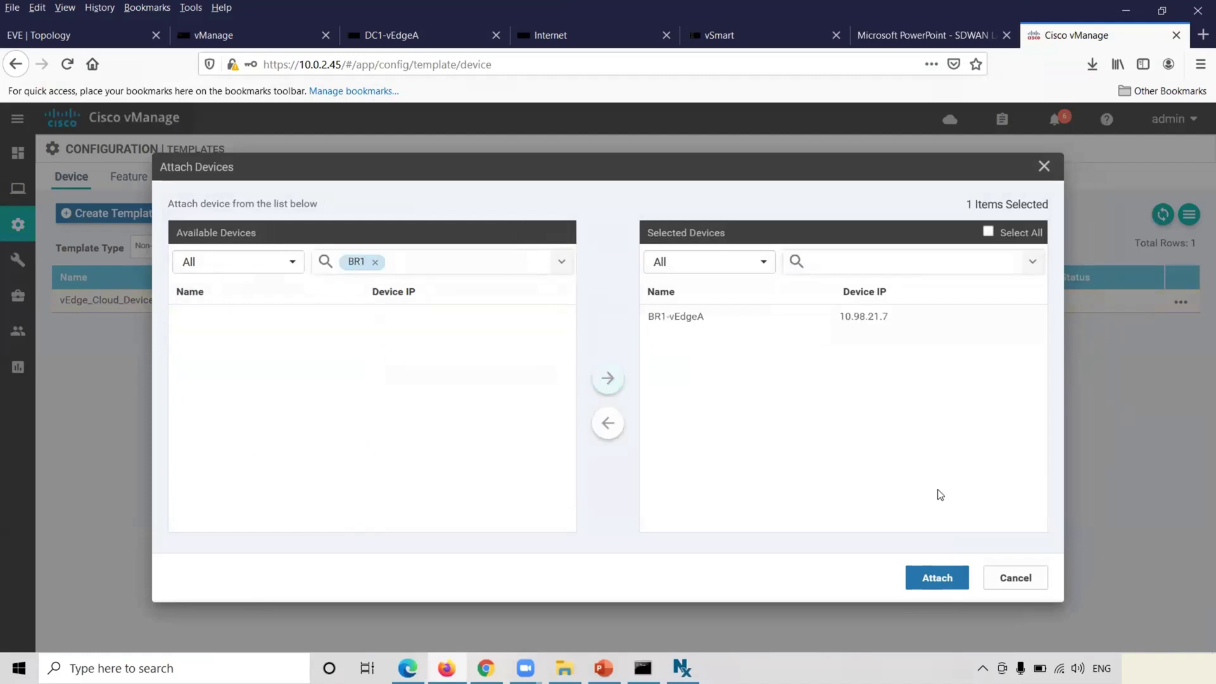
click(937, 577)
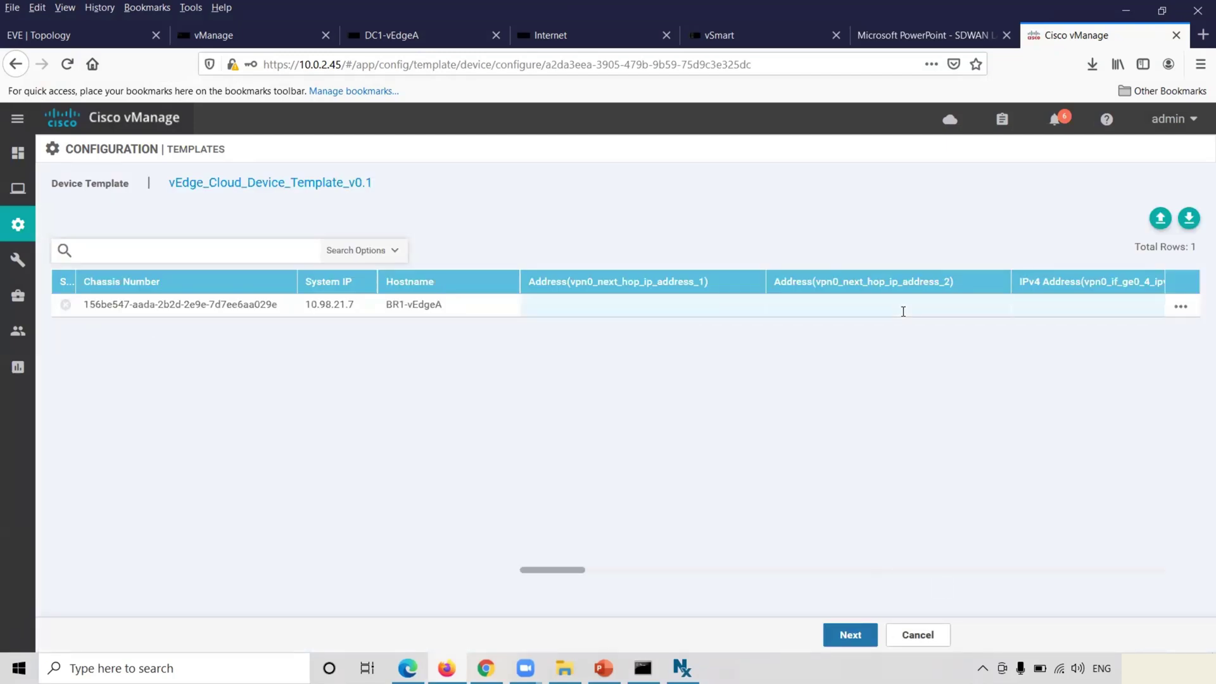
Upload the Template CSV file from Downloads to fill BR1-vEdgeA's template variables, and proceed to the configuration preview.
click(1159, 220)
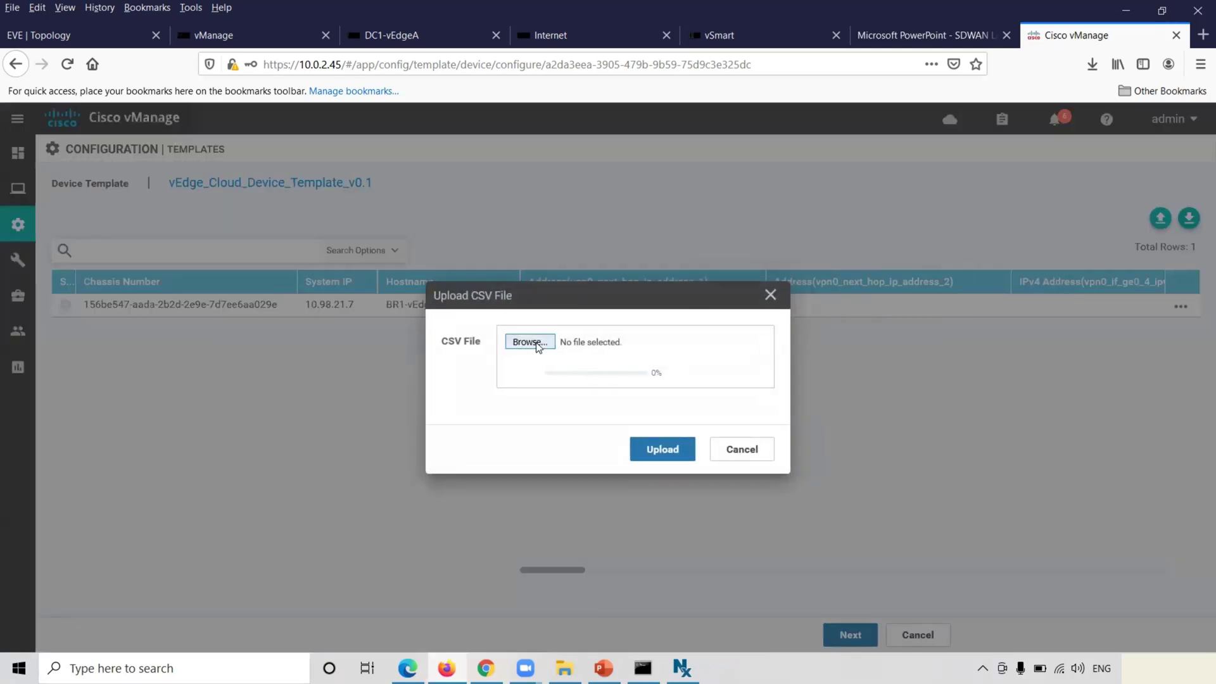
click(529, 342)
click(194, 136)
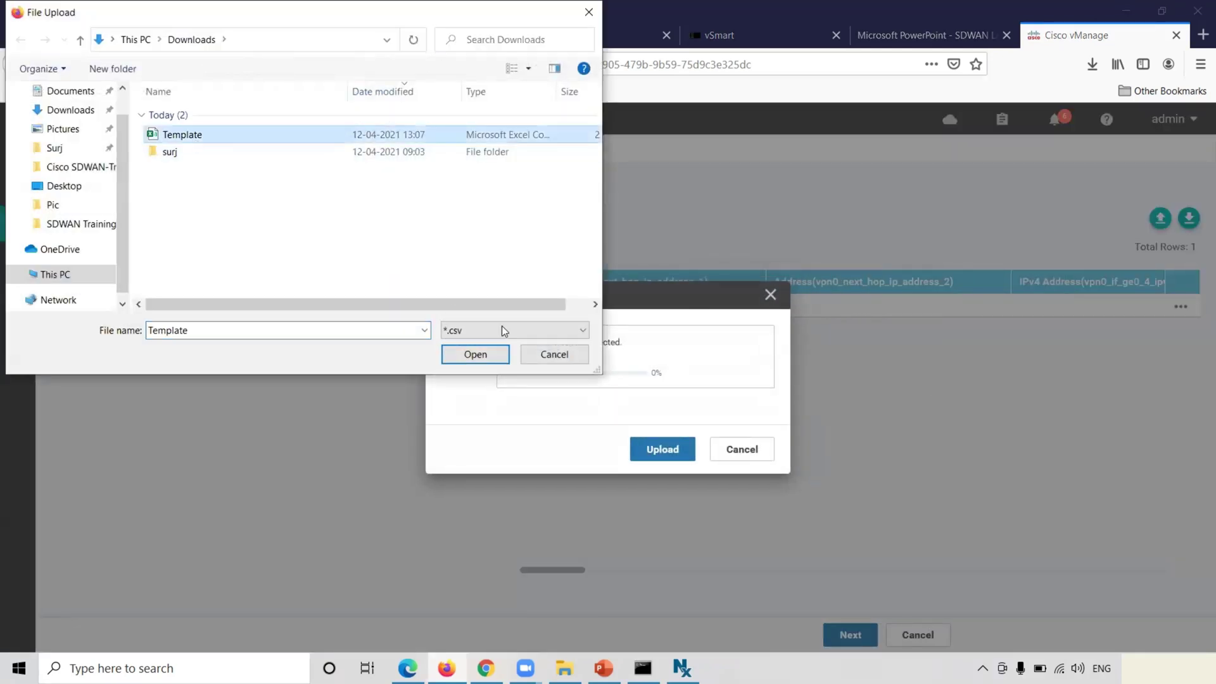
click(476, 356)
click(665, 450)
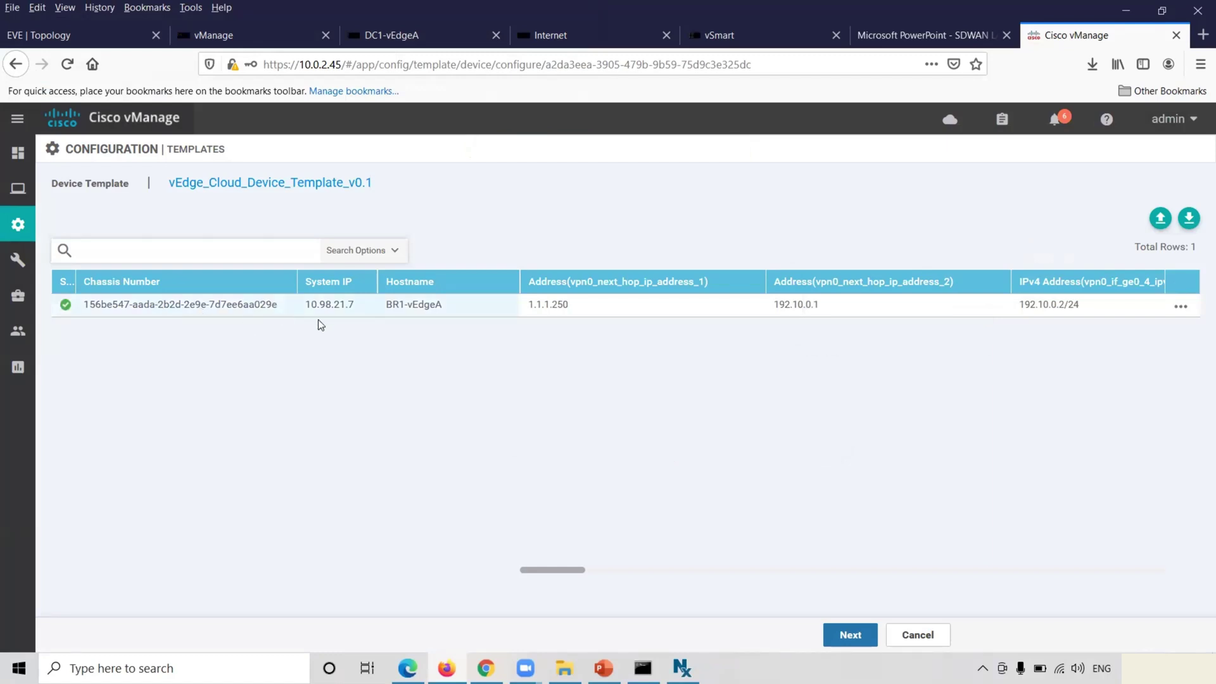
click(851, 635)
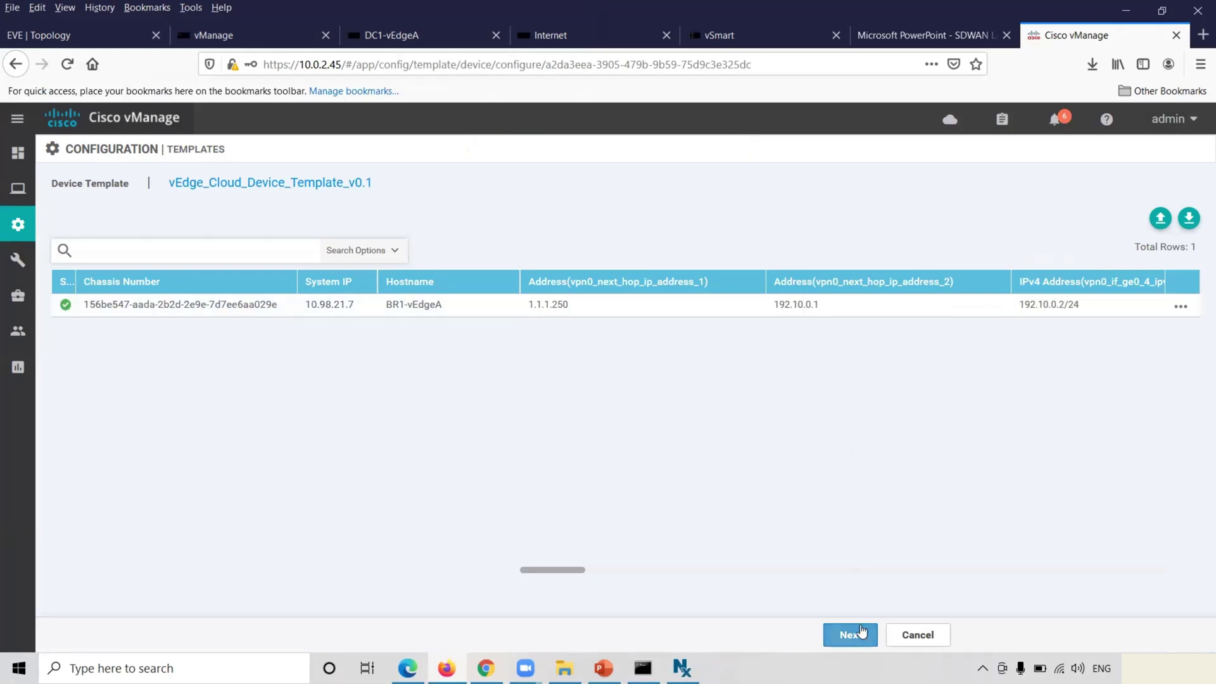
Review BR1-vEdgeA's configuration preview and compare its local and new configurations side by side.
click(119, 308)
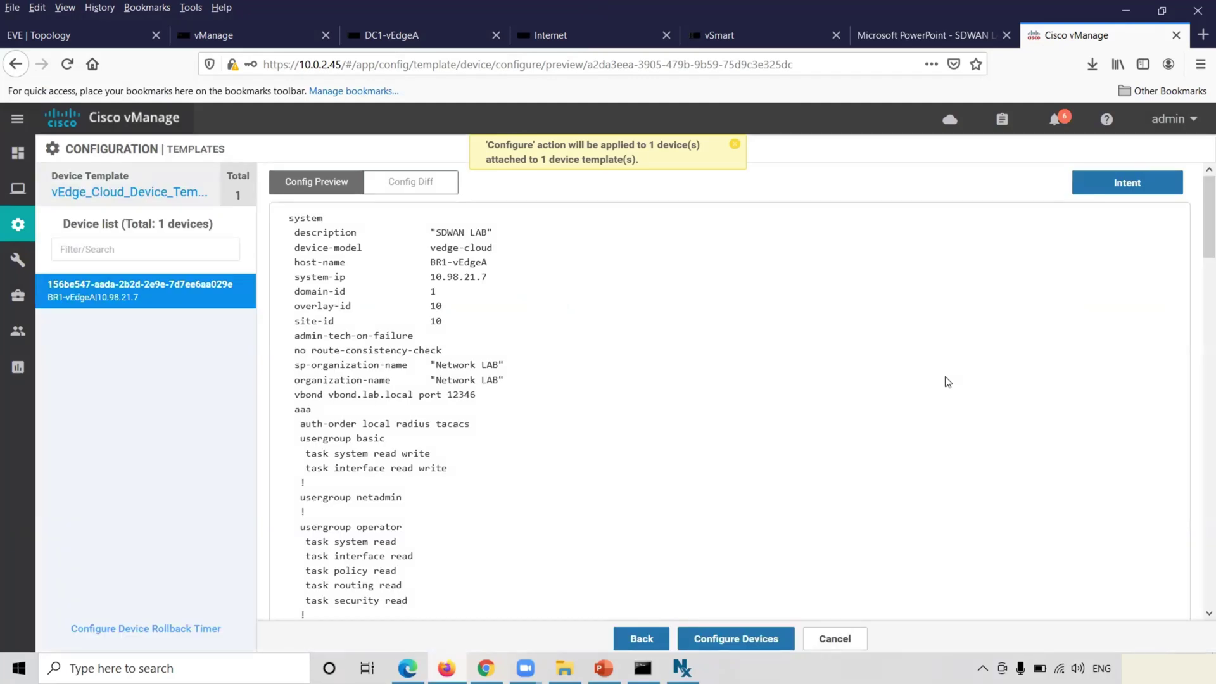
drag(1200, 247, 1200, 219)
click(440, 189)
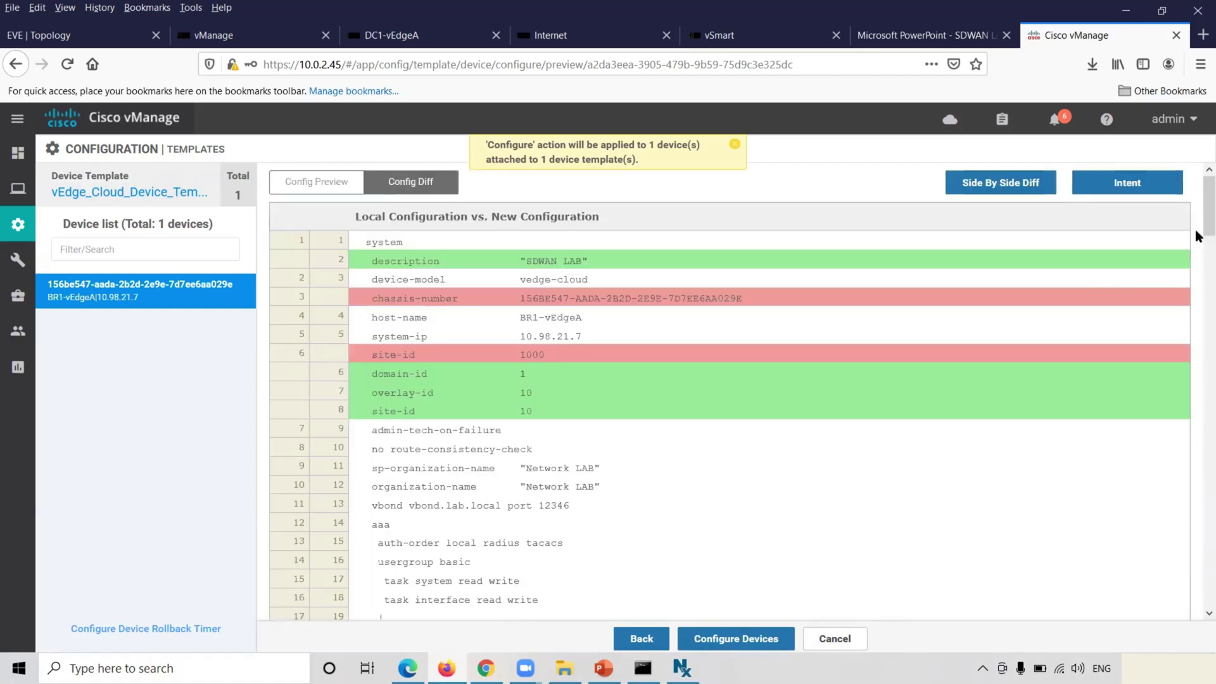
click(982, 187)
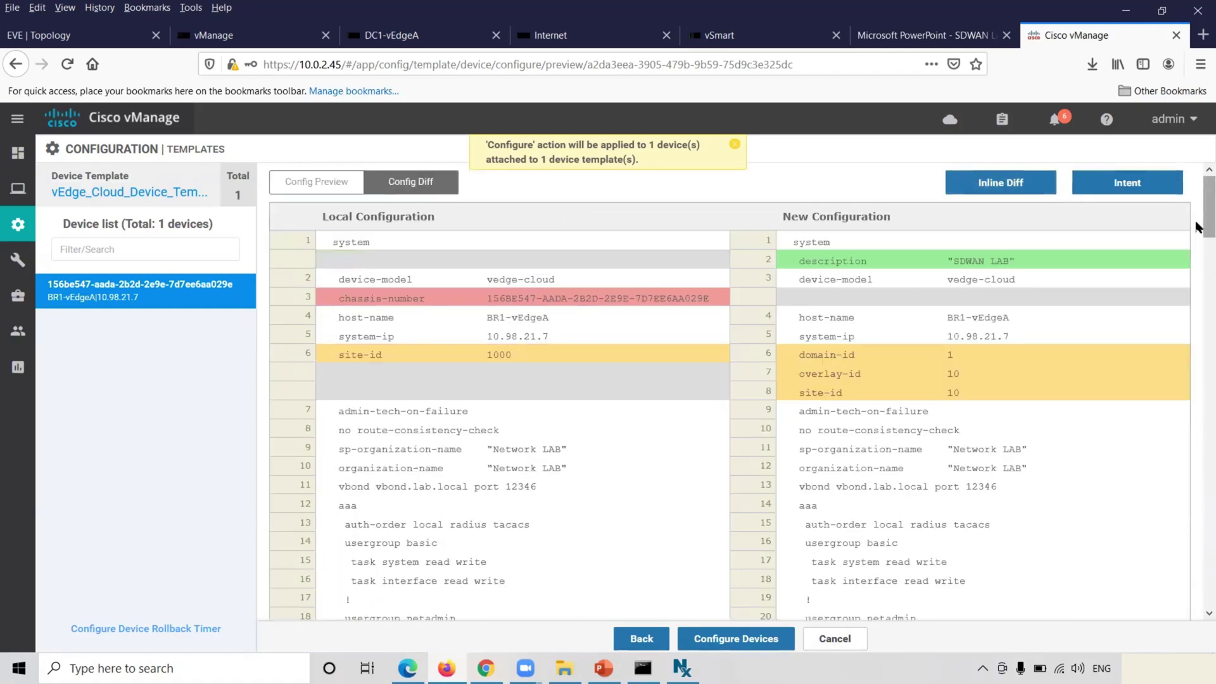
drag(1198, 228, 1198, 605)
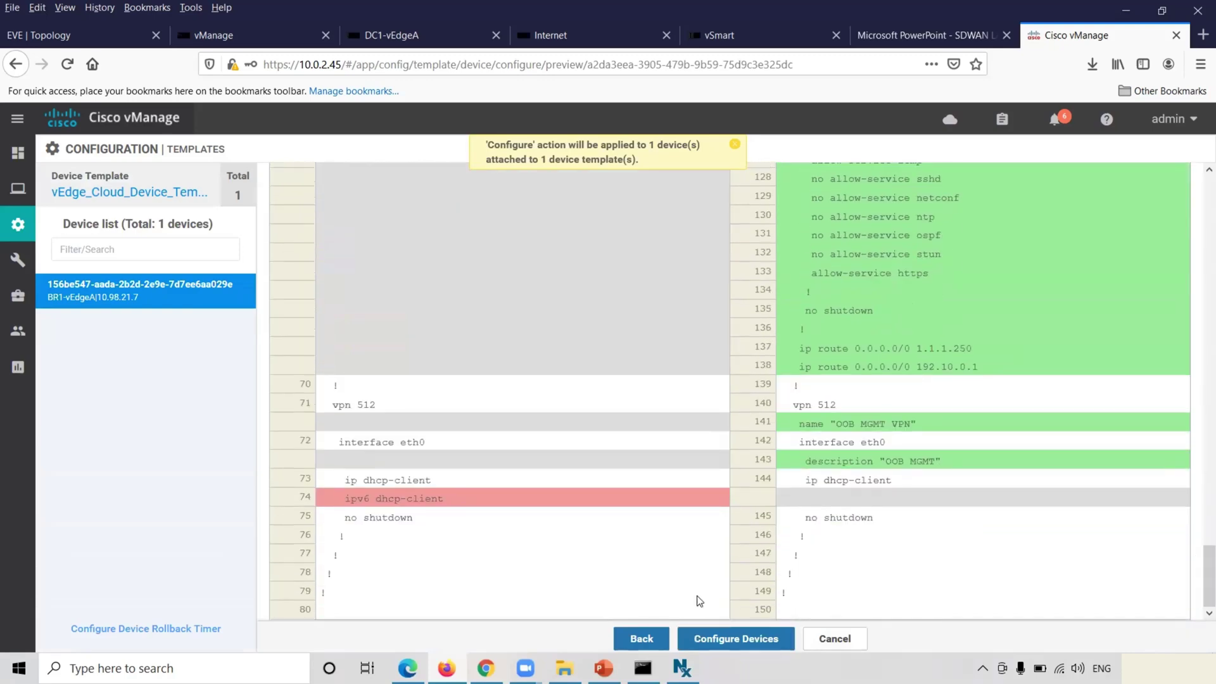
Push the template configuration to BR1-vEdgeA and monitor the task's detailed log, refreshing its status.
click(679, 633)
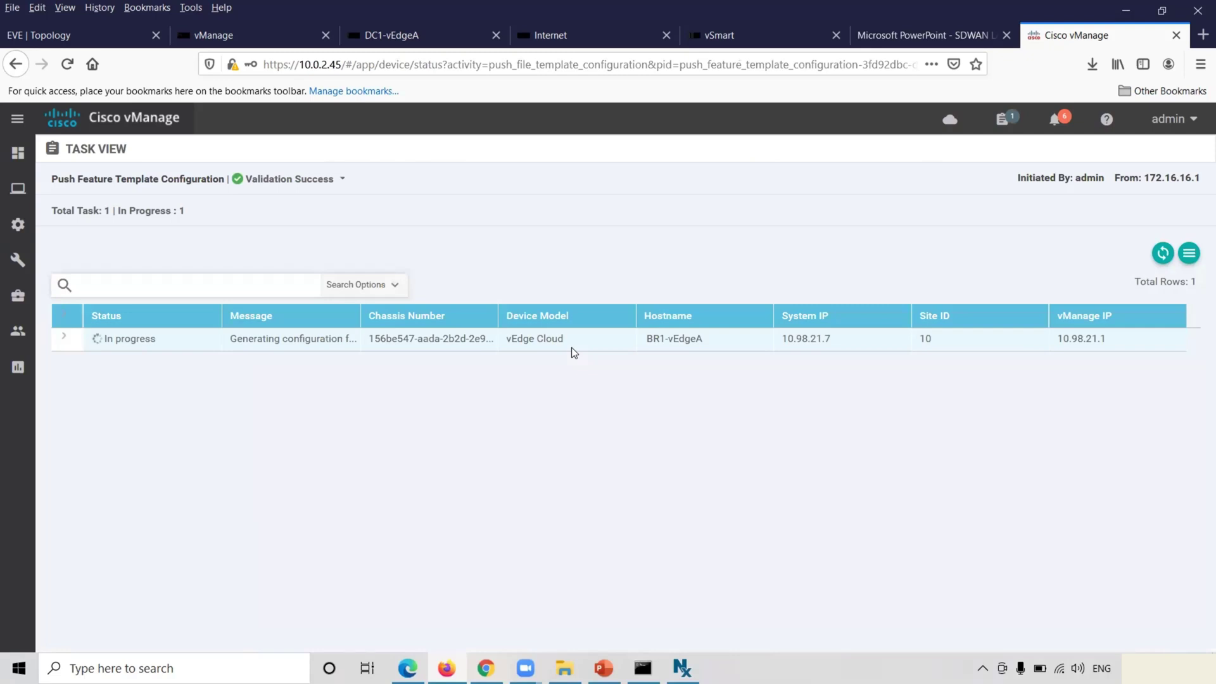
click(1162, 254)
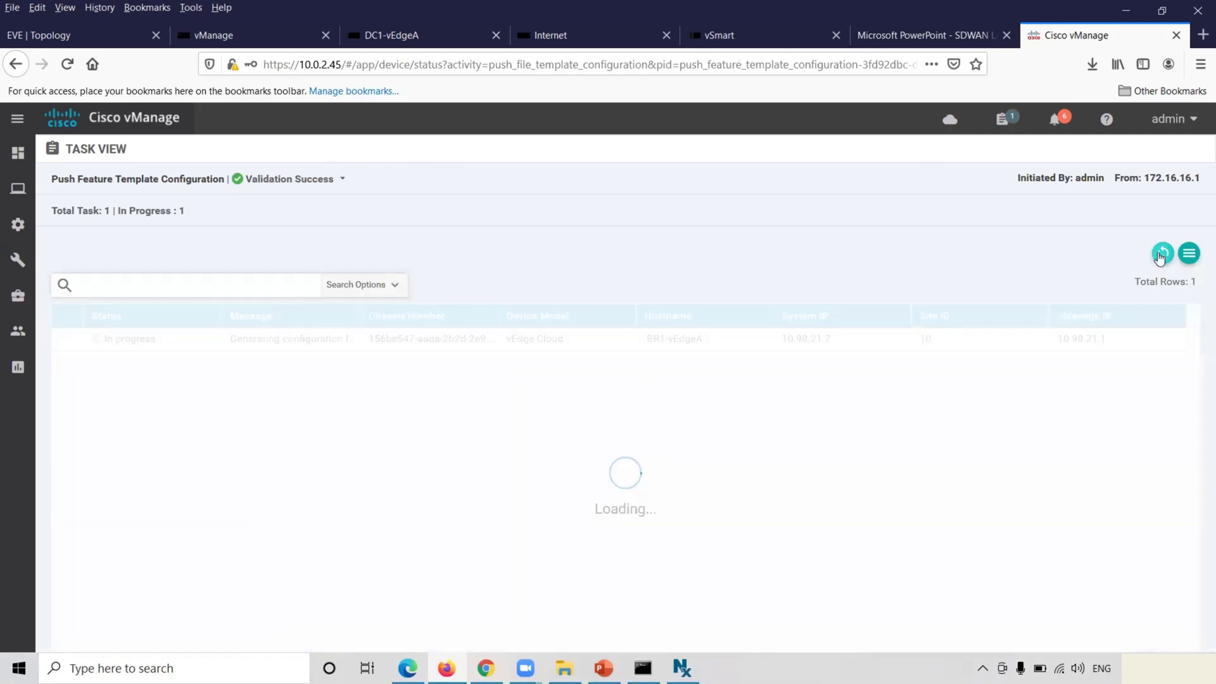
click(64, 338)
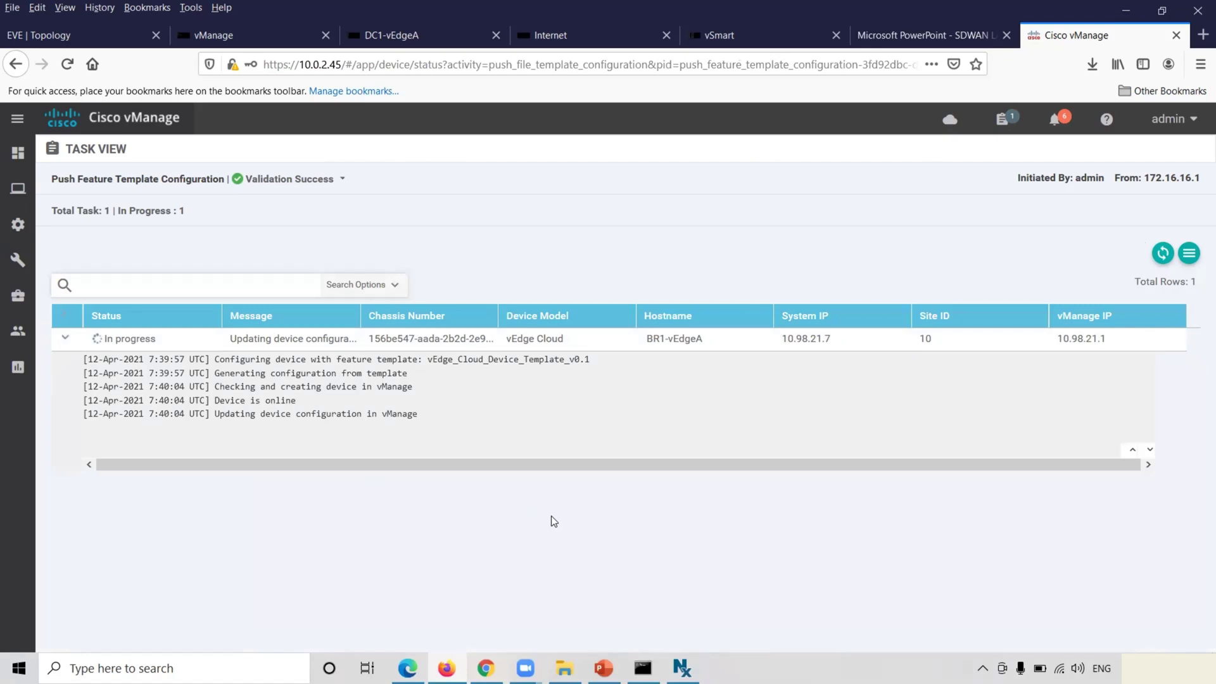
click(1162, 254)
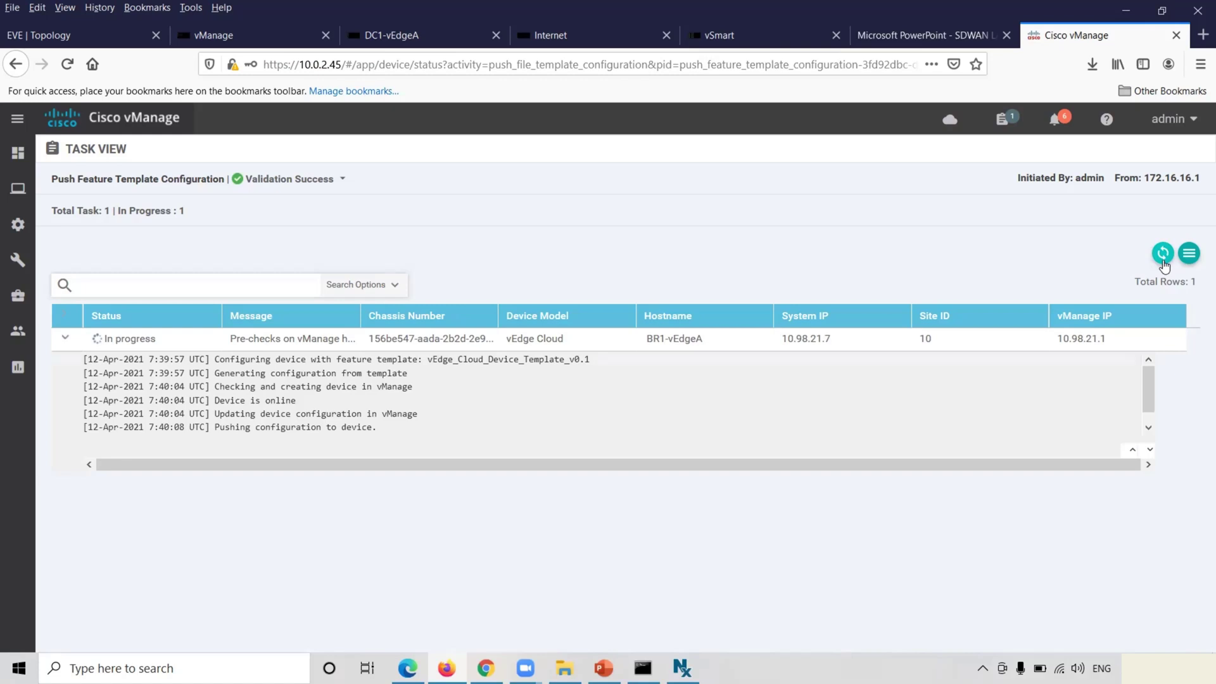
click(1164, 260)
click(1163, 254)
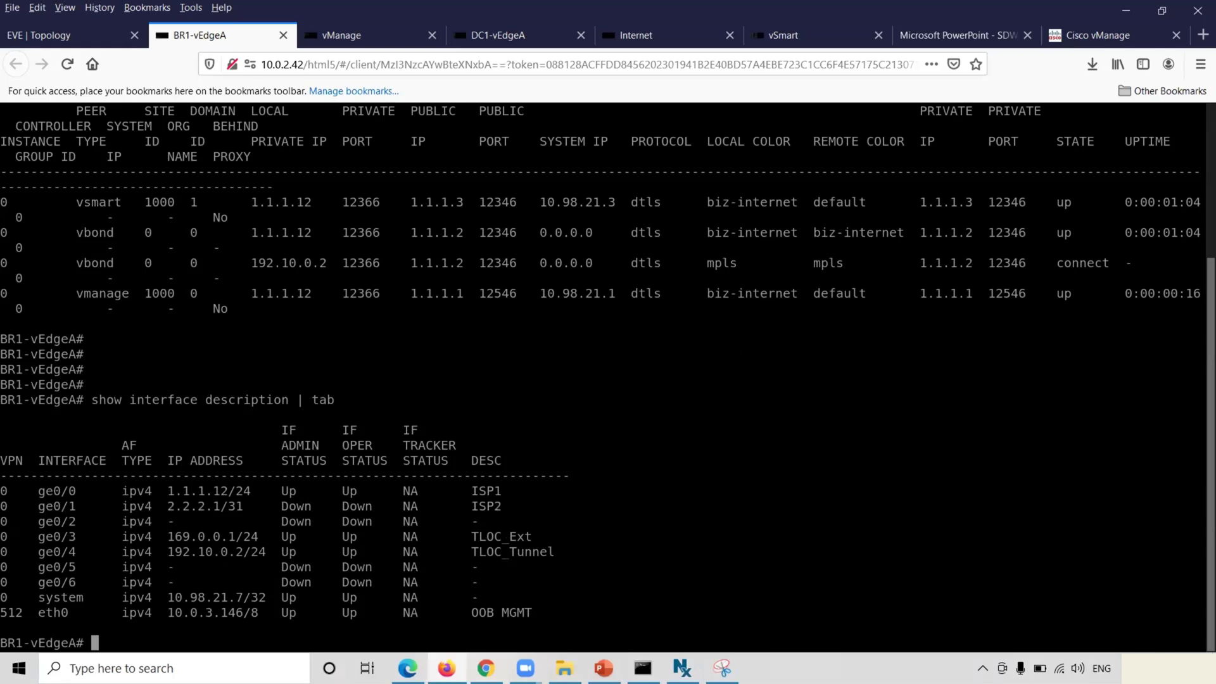
Display BR1-vEdgeA's full running configuration in its console with sh run and read through to the end.
text(sh run)
key(Return)
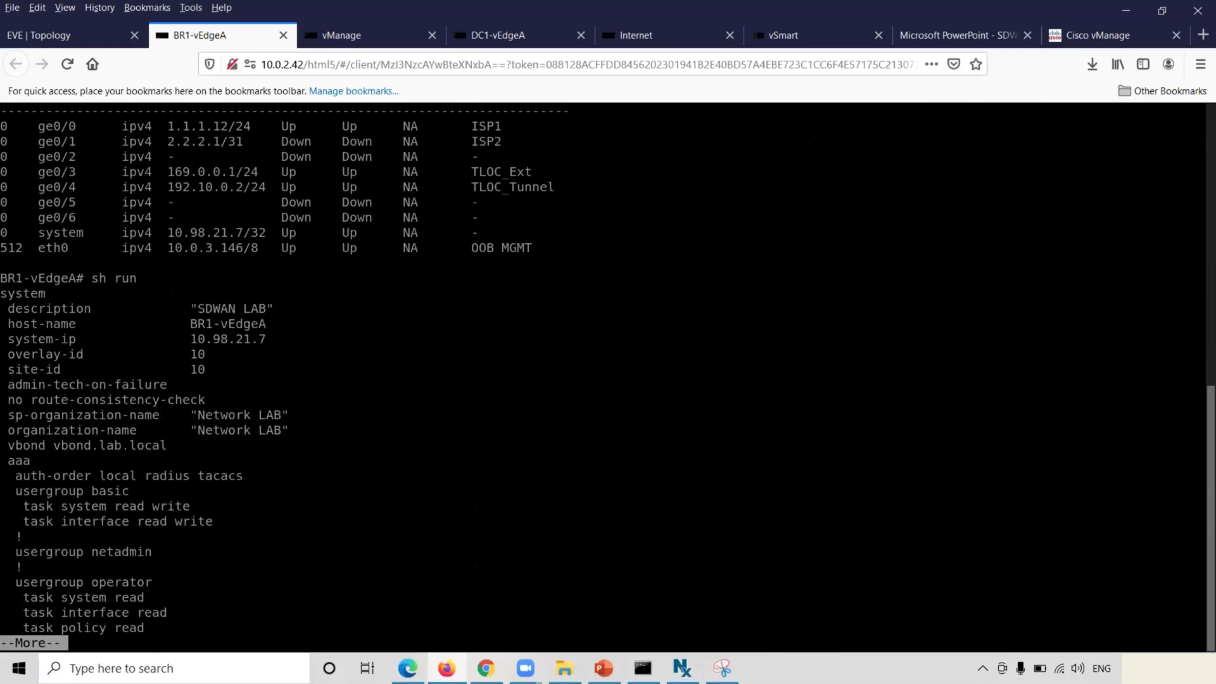
key(space)
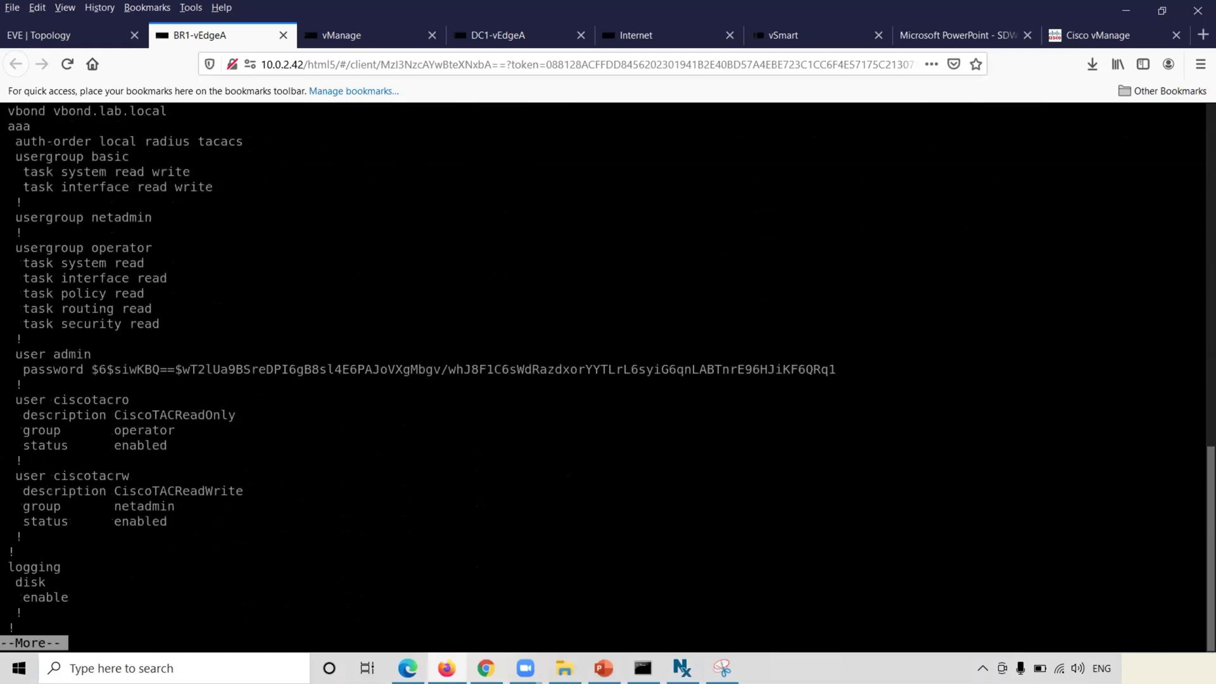
key(Return)
key(Return)
key(Return)
key(Return)
key(Return)
key(Return)
key(Return)
key(Return)
key(Return)
key(Return)
key(Return)
key(Return)
key(Return)
key(Return)
key(Return)
key(Return)
key(Return)
key(Return)
key(Return)
key(Return)
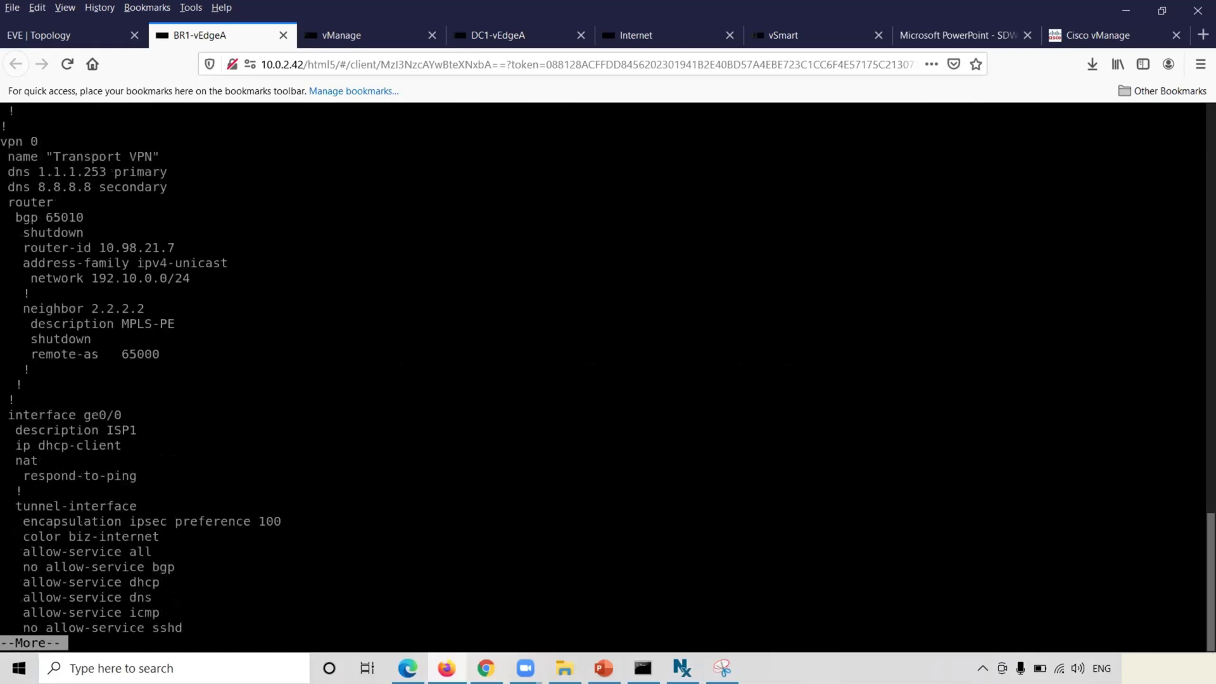
key(Return)
key(Return)
key(Return)
key(Return)
key(Return)
key(Return)
key(Return)
key(Return)
key(Return)
key(Return)
key(Return)
key(Return)
key(Return)
key(Return)
key(Return)
key(Return)
key(Return)
key(Return)
key(Return)
key(Return)
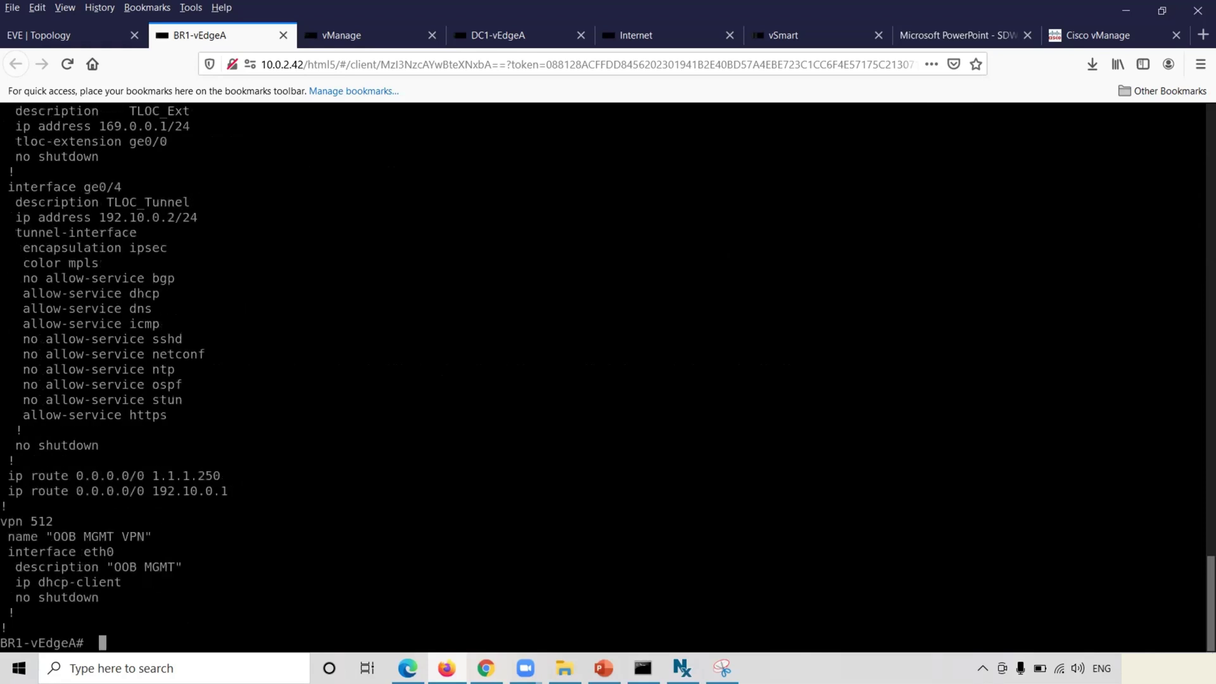
Check BR1-vEdgeA's control connections twice with show control connections | tab.
text(show control connections | tab)
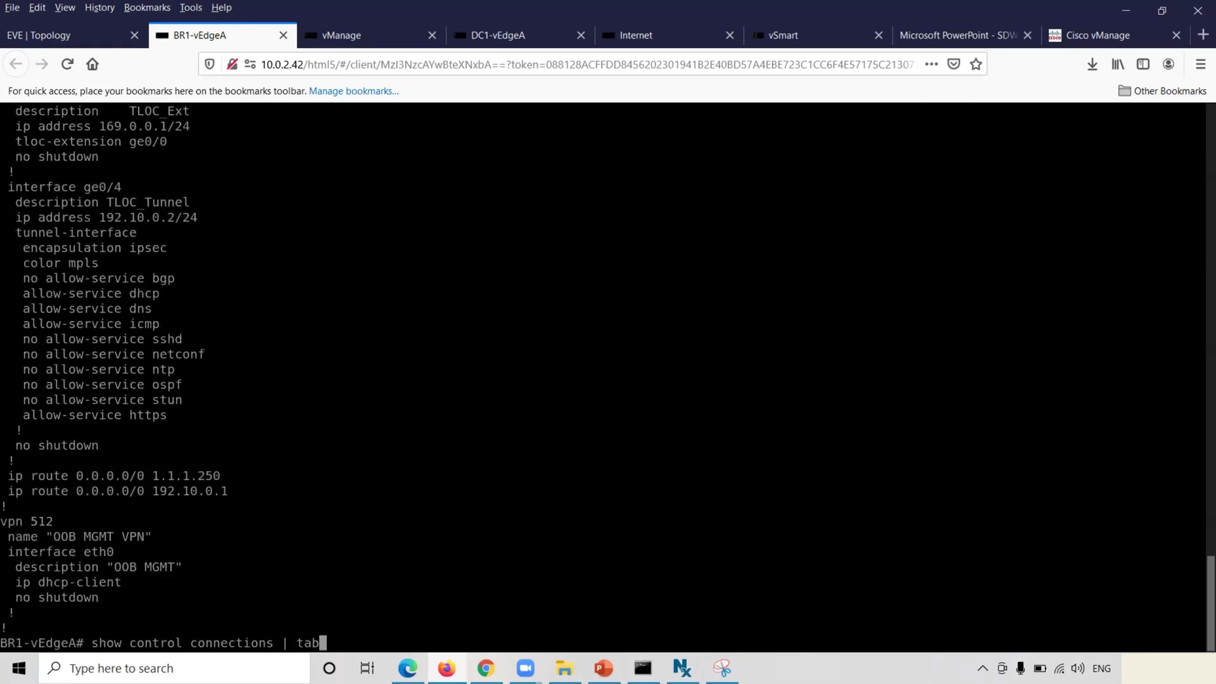
key(Return)
key(q)
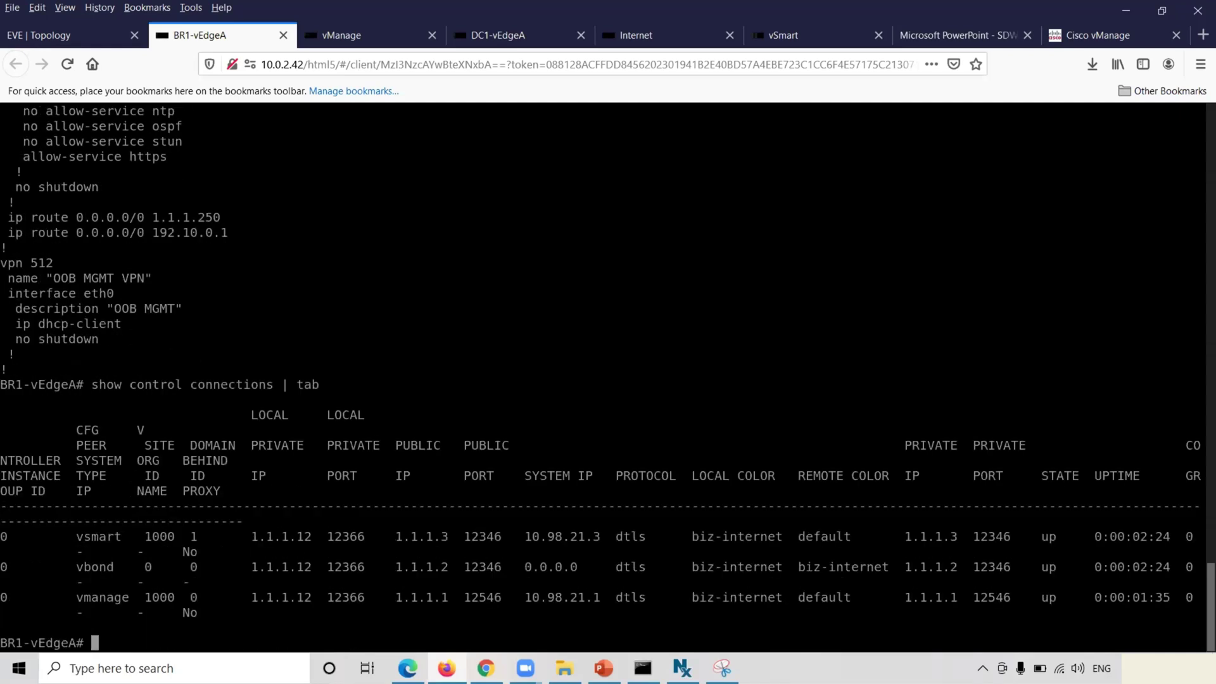
key(Up)
key(Return)
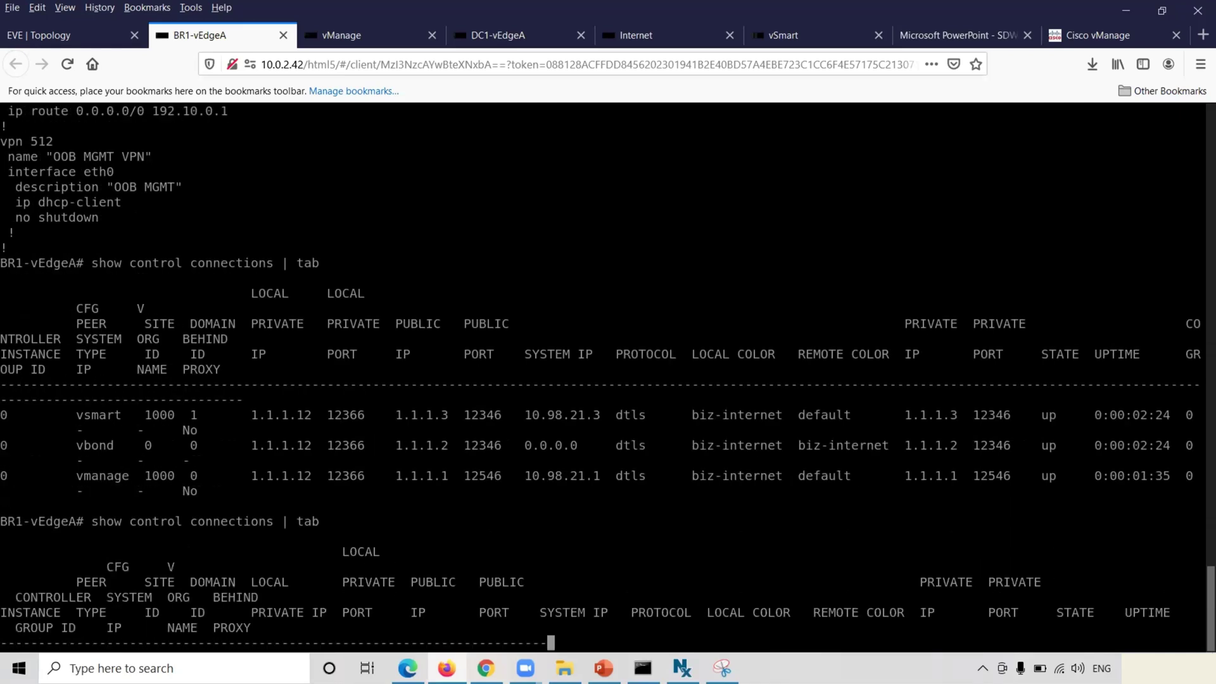
key(space)
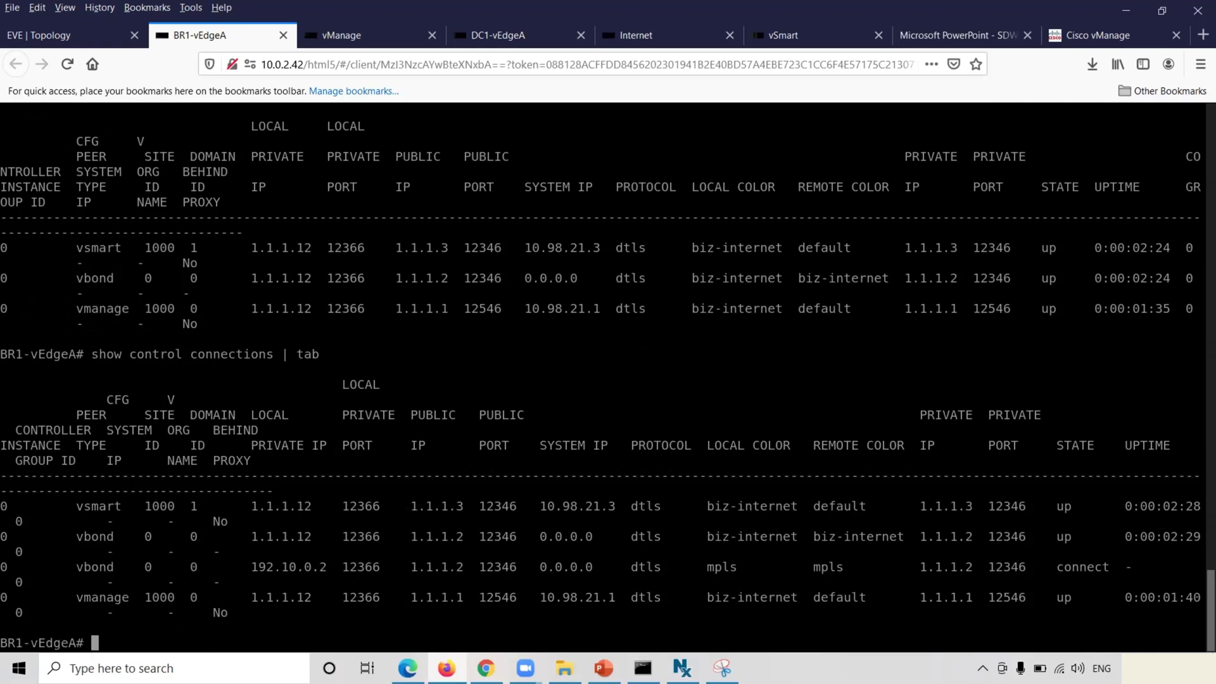
View the EVE lab topology and switch to the Cisco vManage dashboard to check the overall WAN Edge status.
click(82, 36)
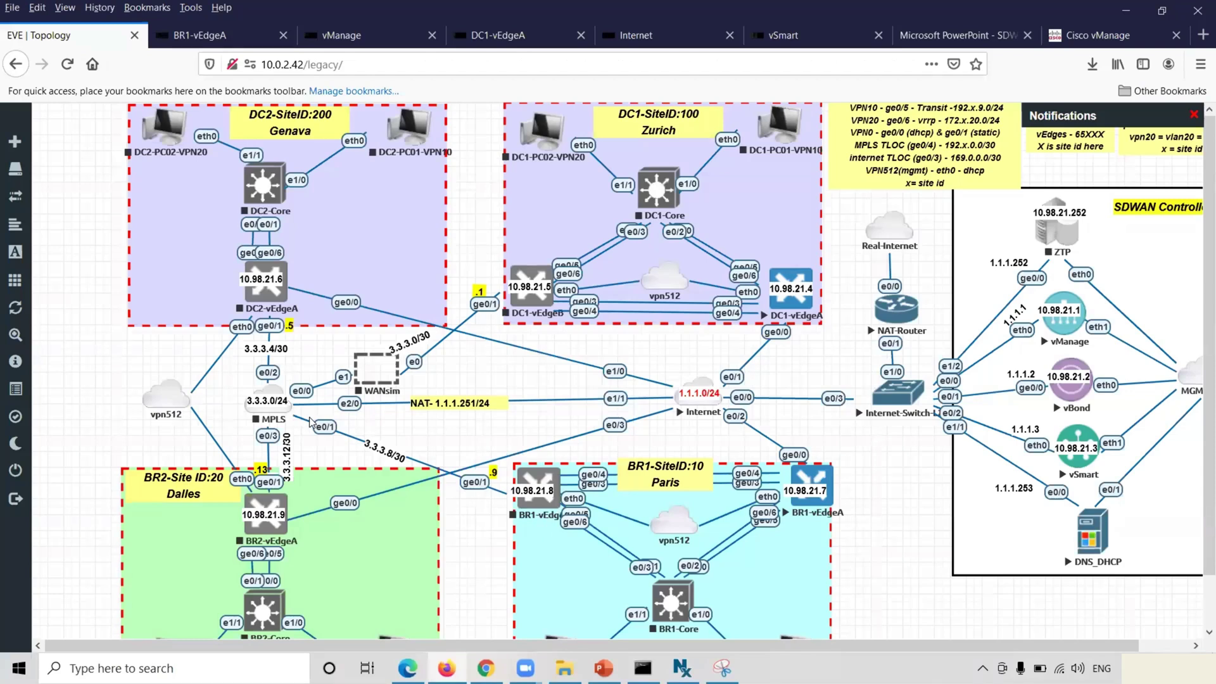
key(ctrl+shift+Tab)
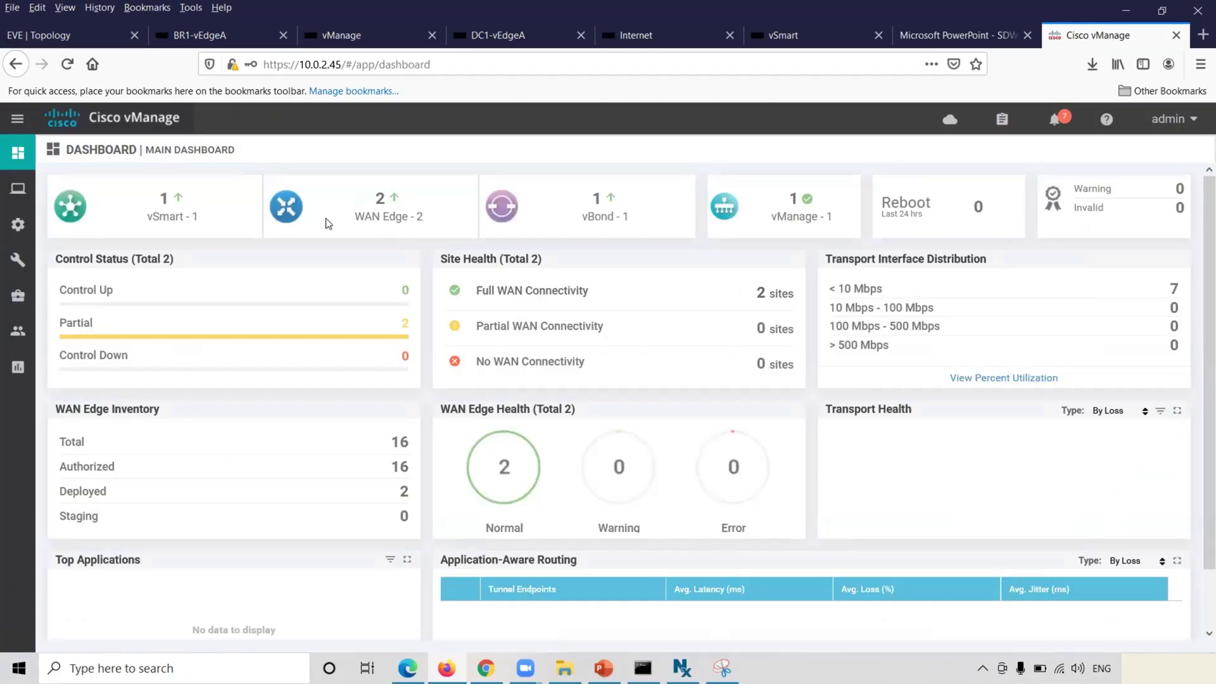